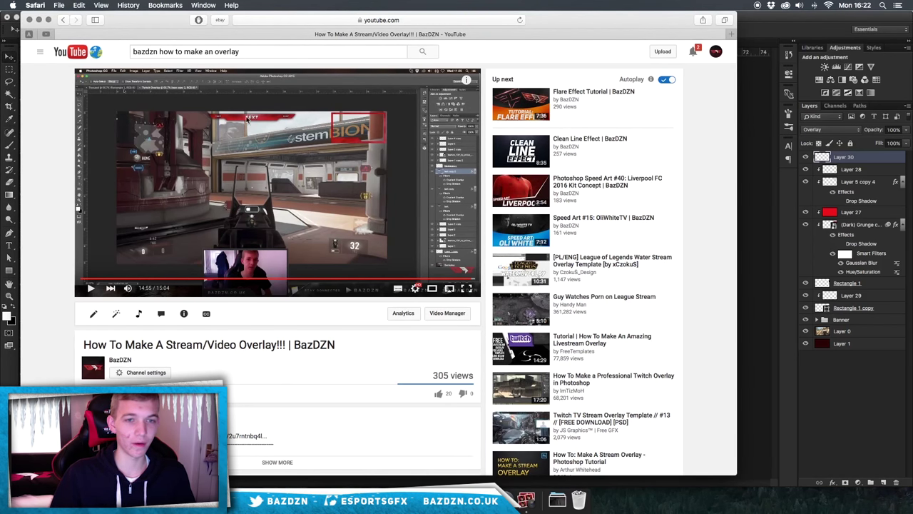
View the stream overlay tutorial video in full screen, return to its page, and switch to Photoshop.
double_click(341, 98)
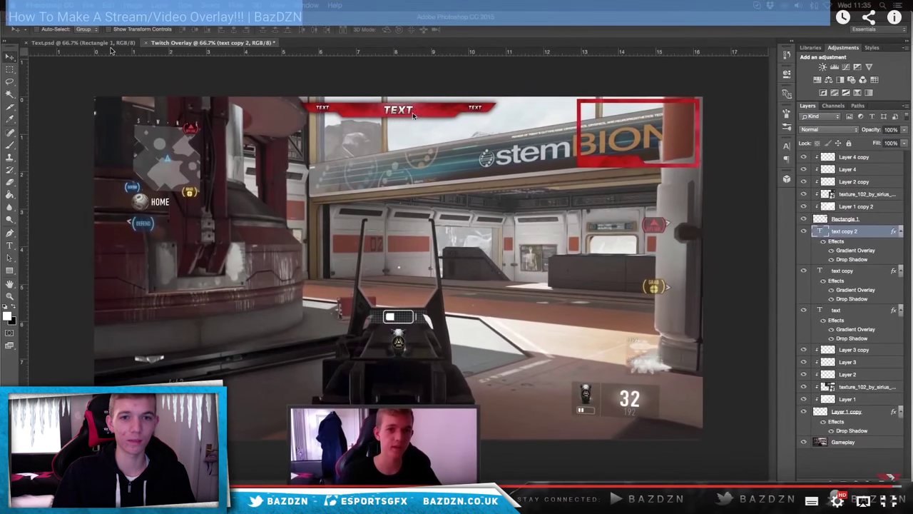
double_click(419, 149)
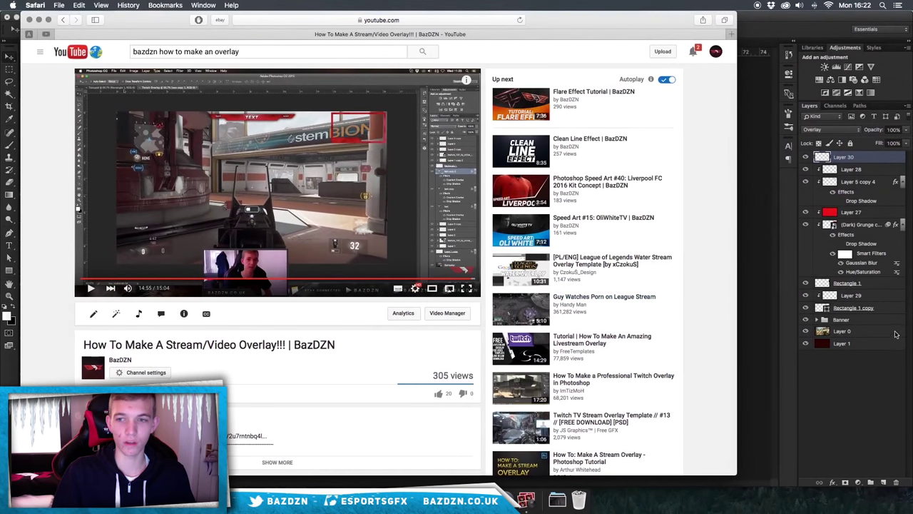
click(861, 171)
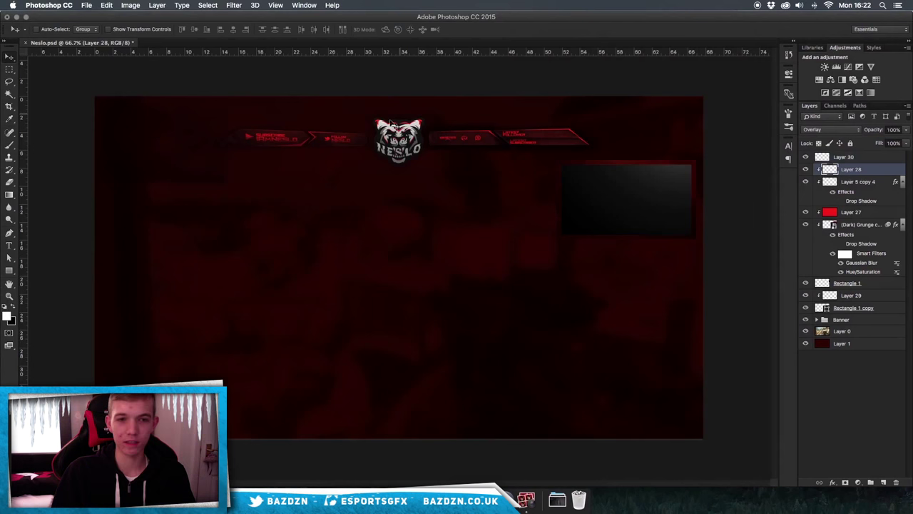
Create a new 1920 x 1080 pixel RGB document with a white background.
click(87, 6)
click(94, 19)
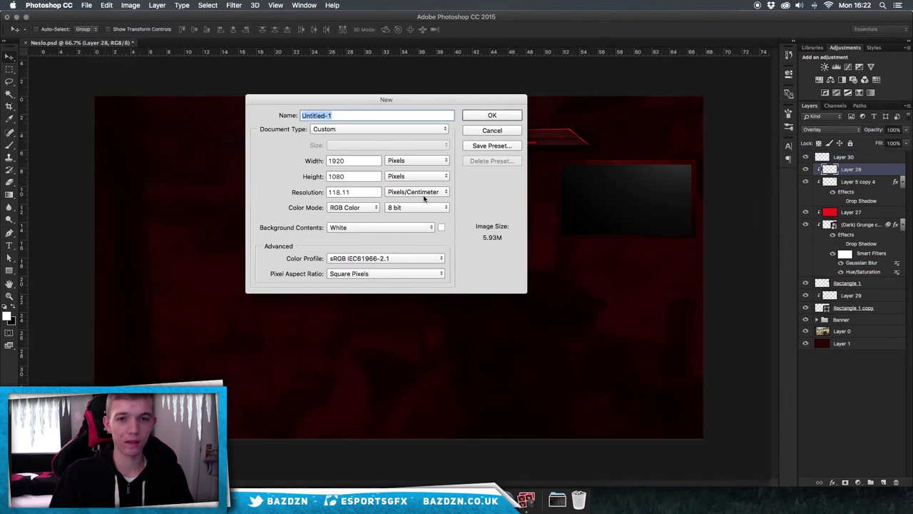
key(Tab)
key(Tab)
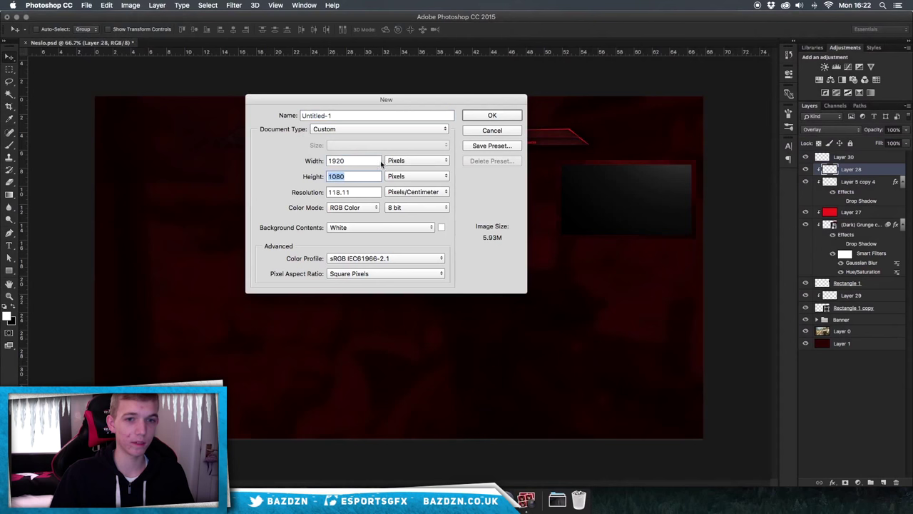
click(420, 161)
click(412, 161)
click(499, 115)
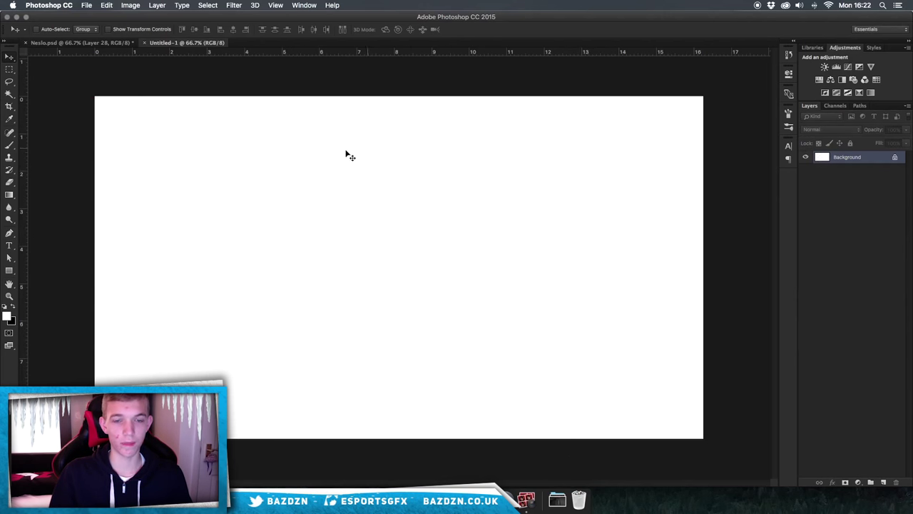
Place the Black-Ops-3-4 gameplay image from the Downloads folder so that it covers the whole canvas.
click(555, 505)
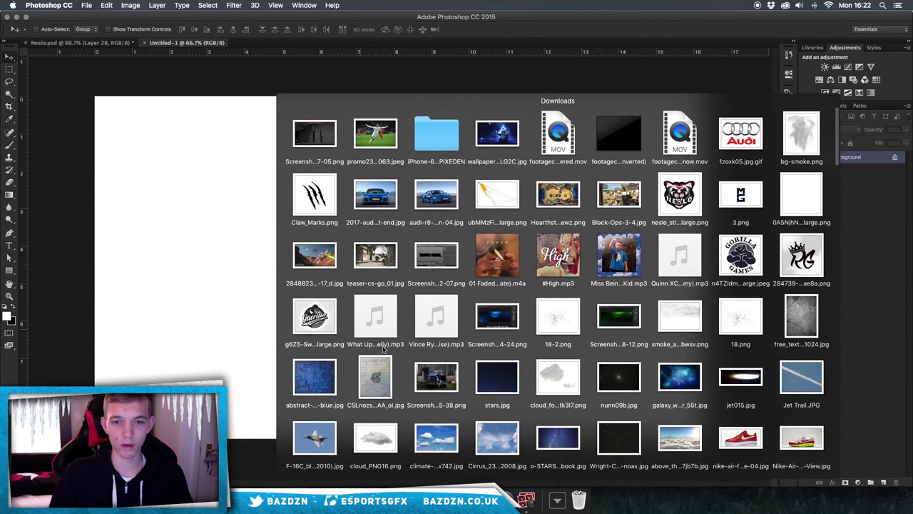
drag(619, 195, 350, 204)
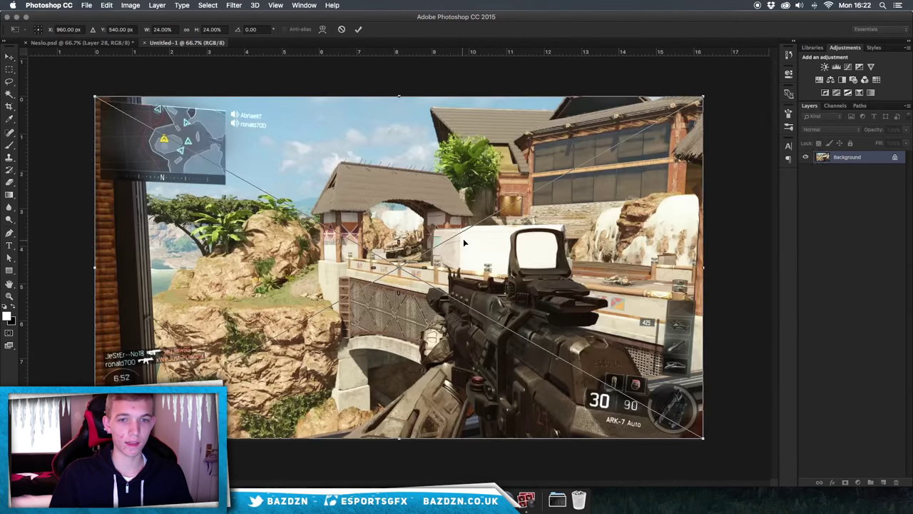
key(Return)
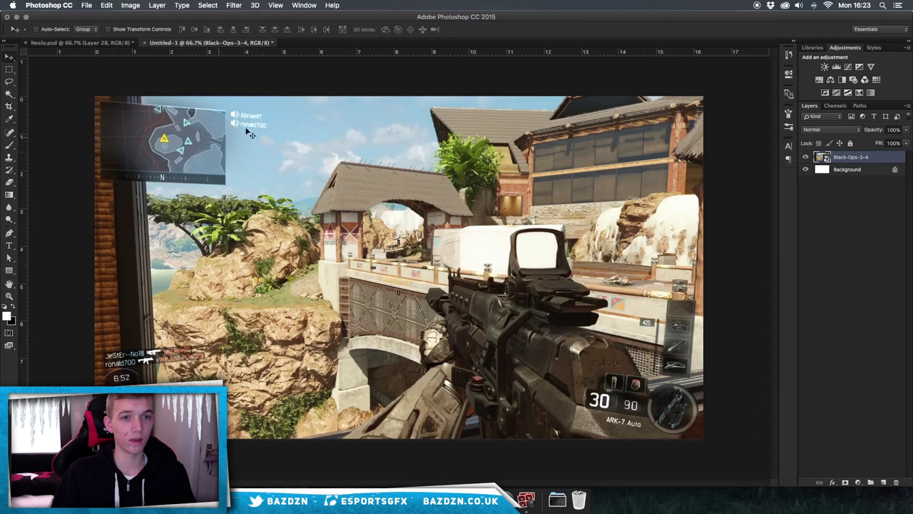
scroll(471, 194, up, 3)
scroll(471, 194, down, 3)
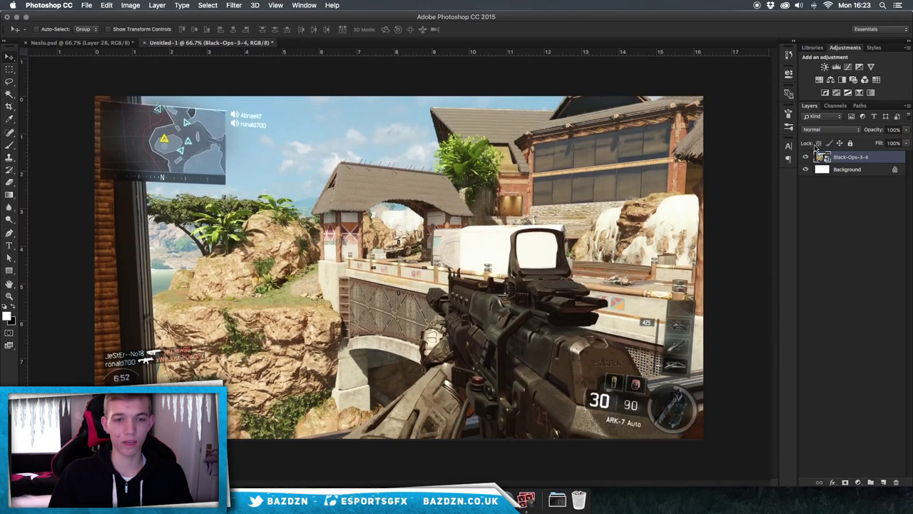
Apply a Gaussian Blur with a radius of 6.2 pixels to the gameplay image.
click(239, 4)
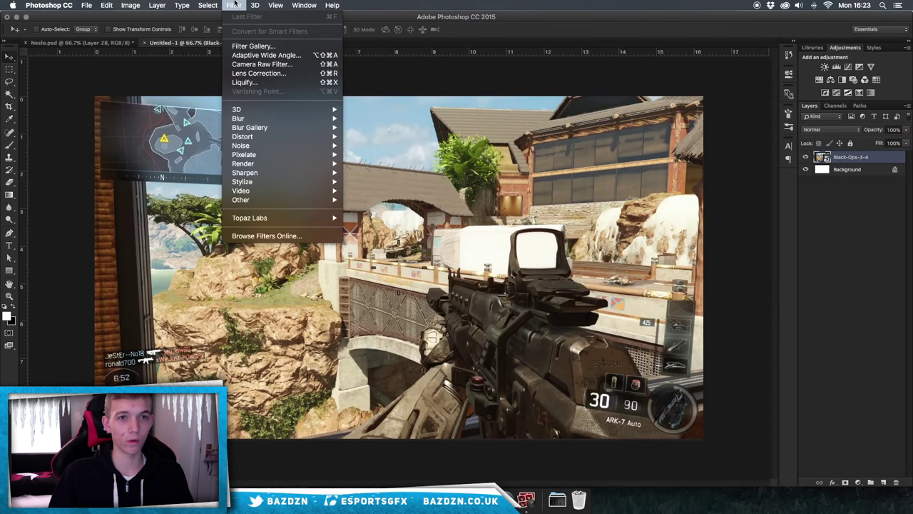
mouse_move(242, 119)
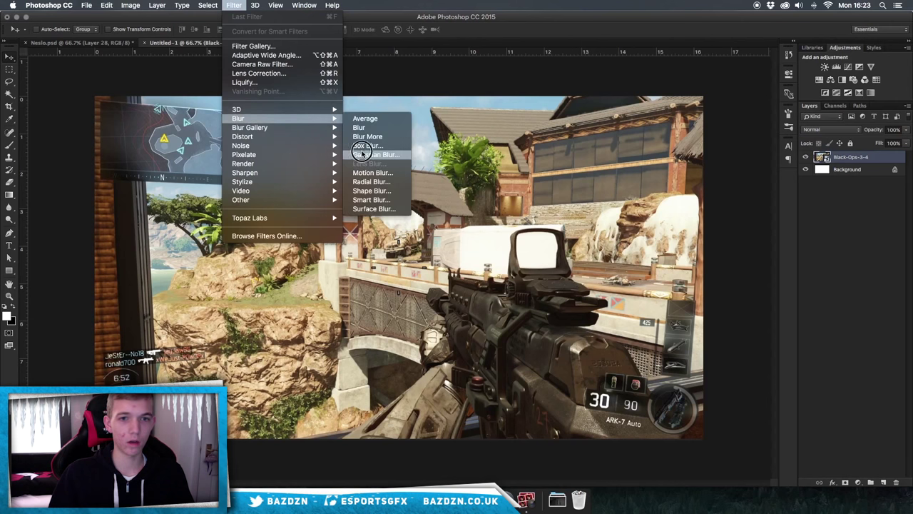
click(368, 155)
drag(760, 179, 748, 179)
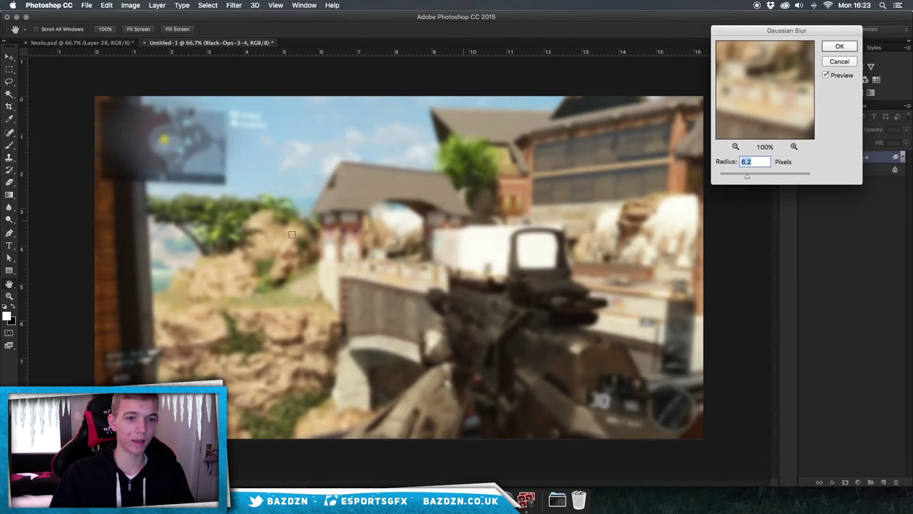
key(Return)
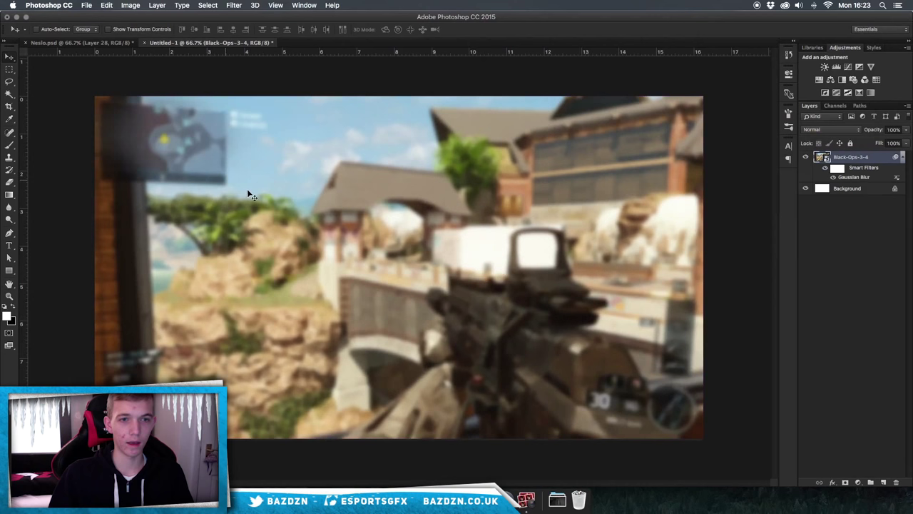
Convert the locked white Background of the new document into a regular layer named Layer 0.
click(80, 43)
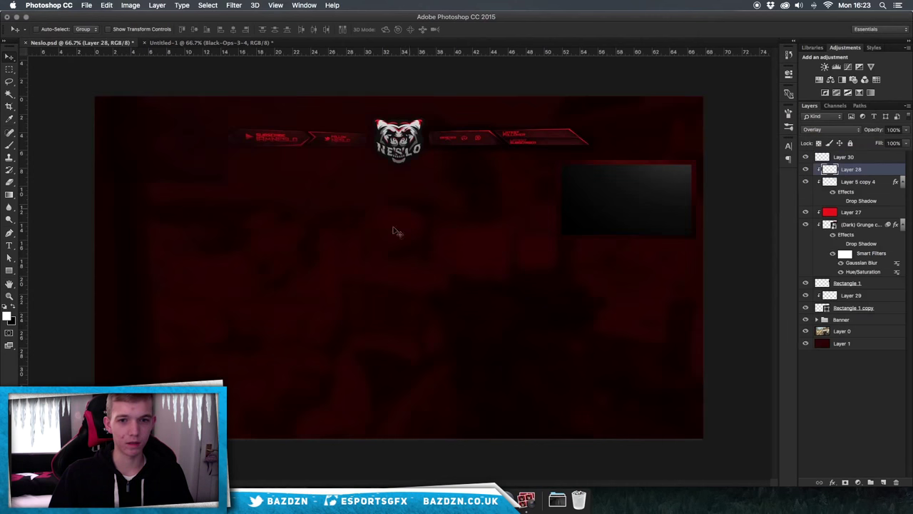
click(161, 42)
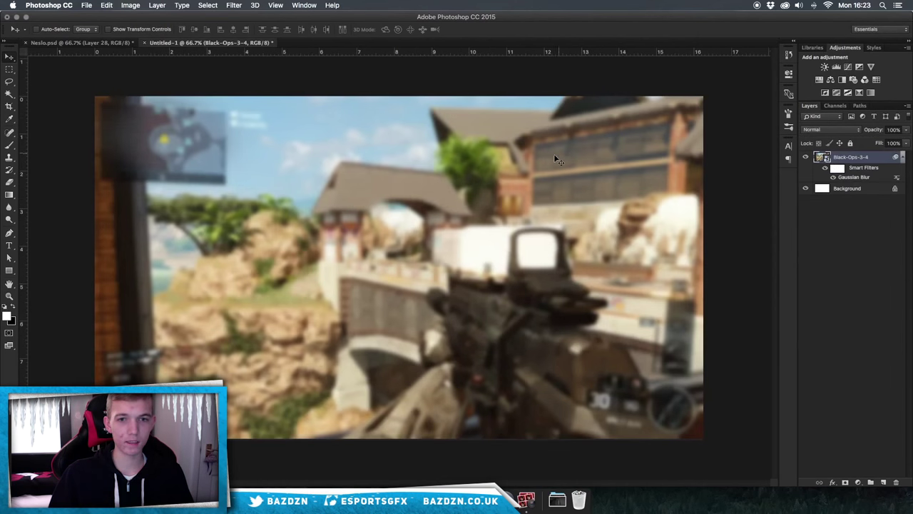
click(867, 187)
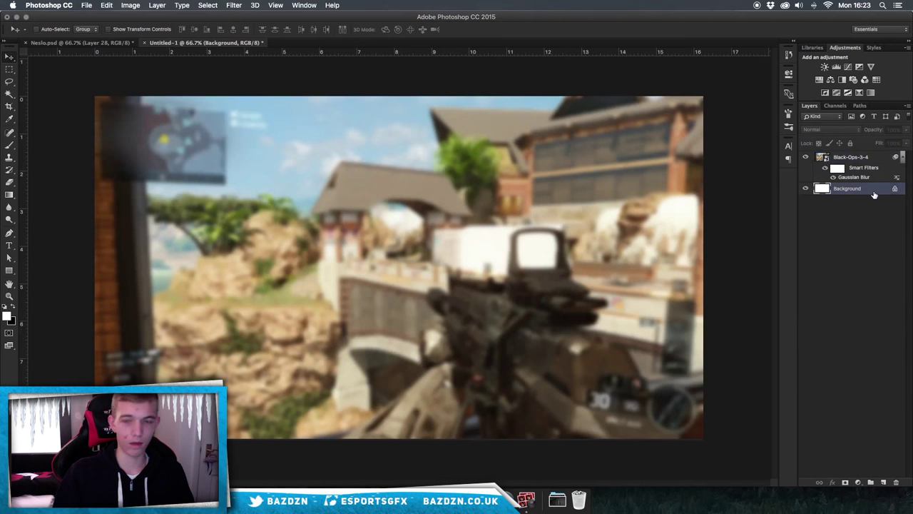
double_click(867, 187)
key(Return)
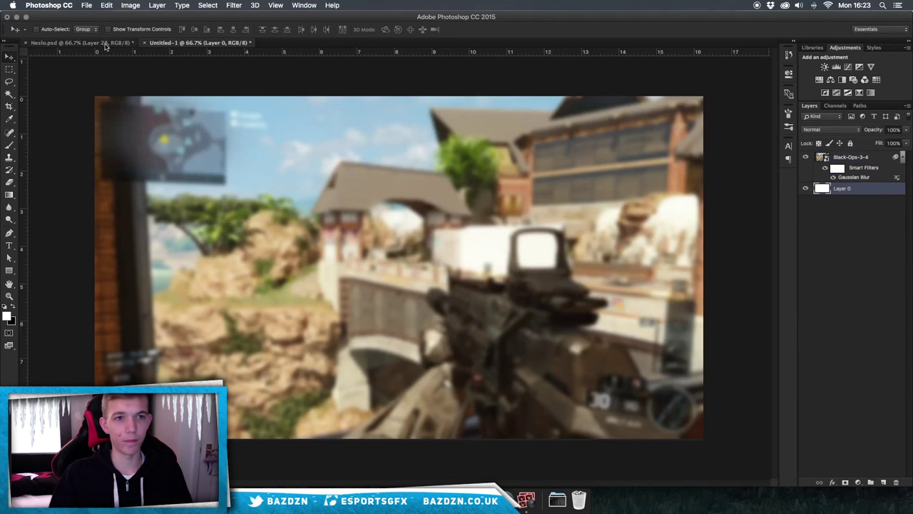
Check the blend mode of the gameplay image layer in Neslo.psd and return to the new document.
key(ctrl+Tab)
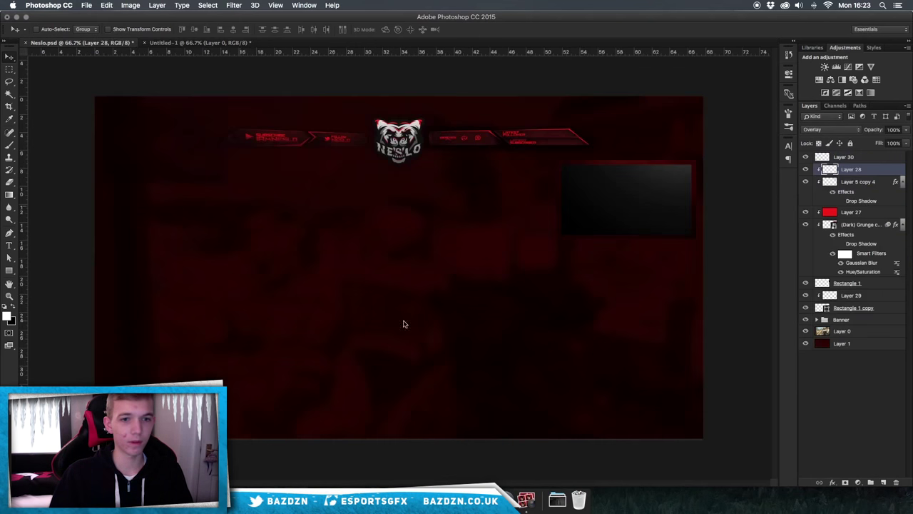
click(842, 332)
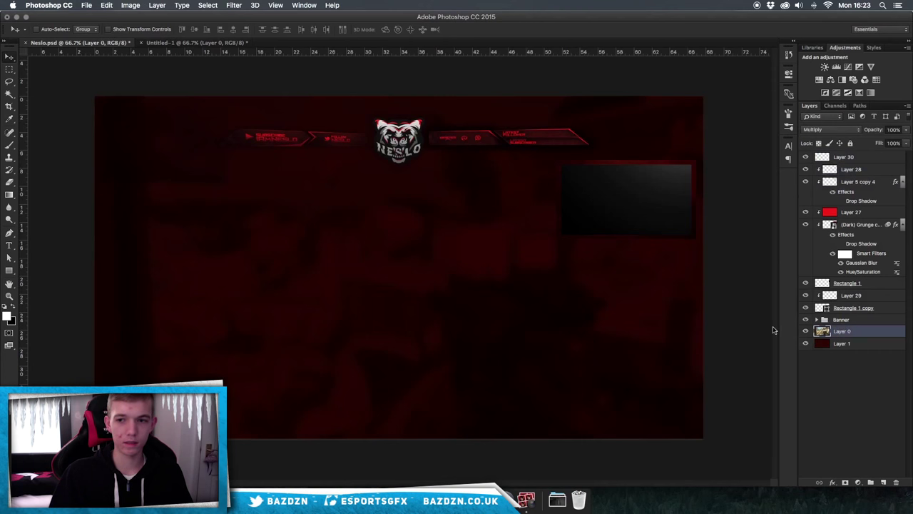
click(208, 43)
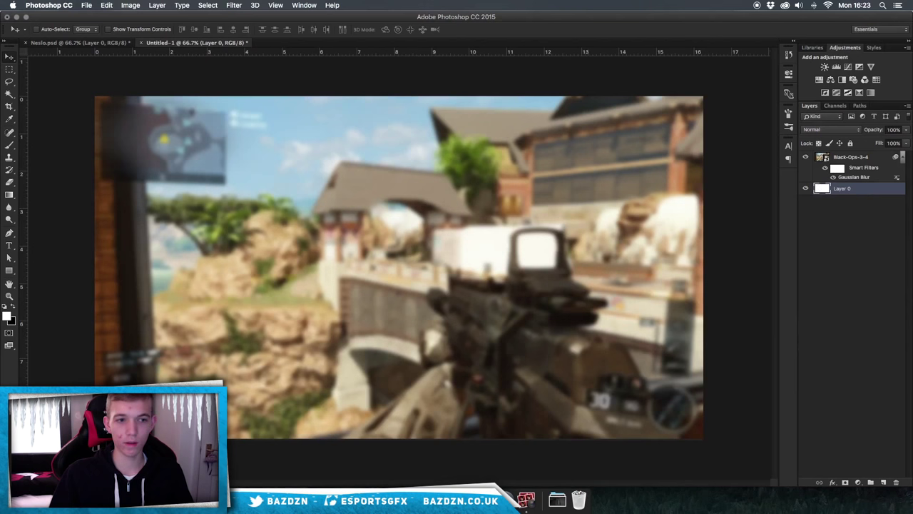
double_click(860, 190)
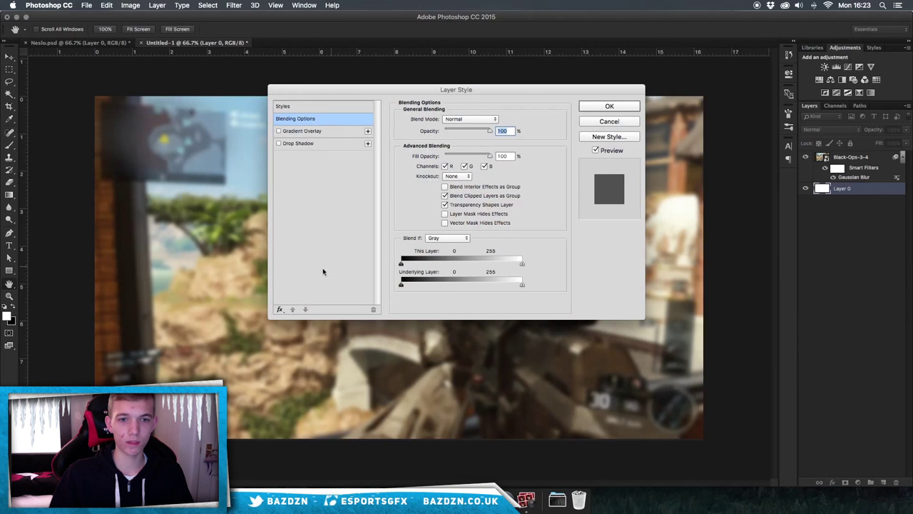
click(280, 309)
click(300, 323)
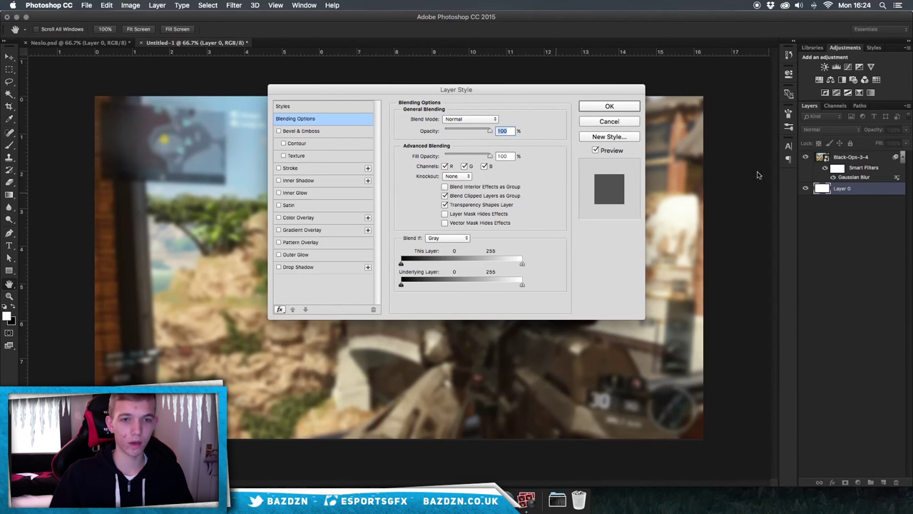
click(624, 123)
Show all effects in the layer style list and give the white Layer 0 a dark navy blue Color Overlay in Normal mode.
double_click(871, 191)
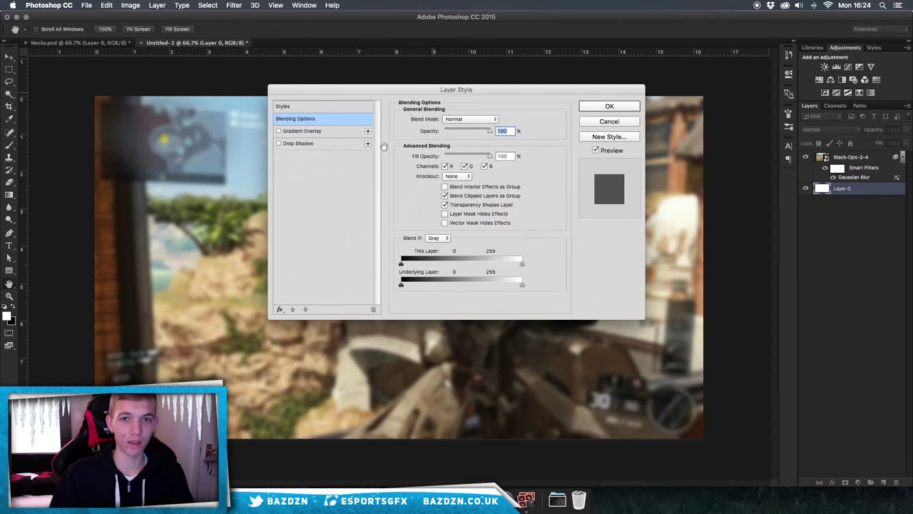
click(284, 311)
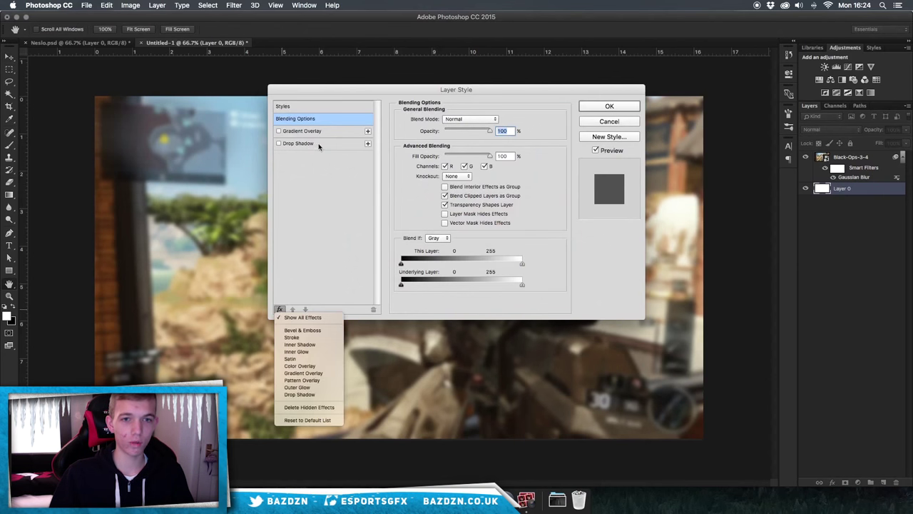
click(306, 316)
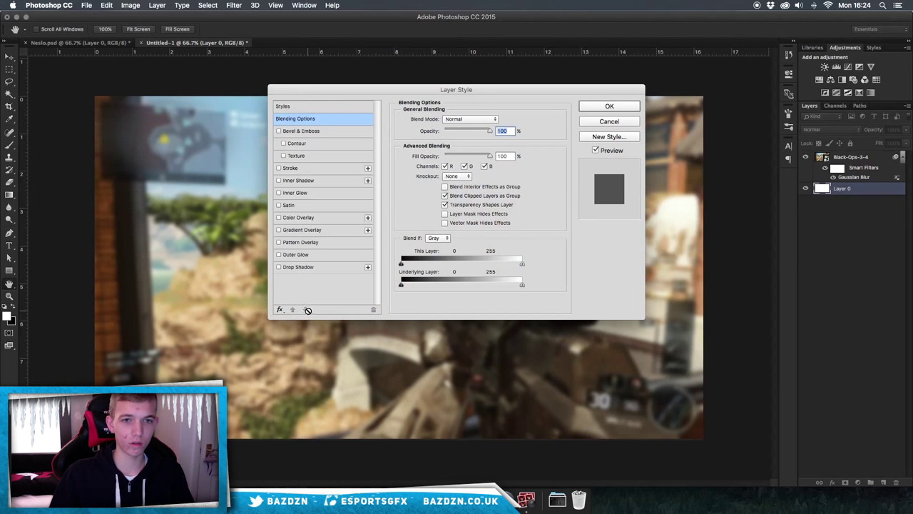
click(304, 217)
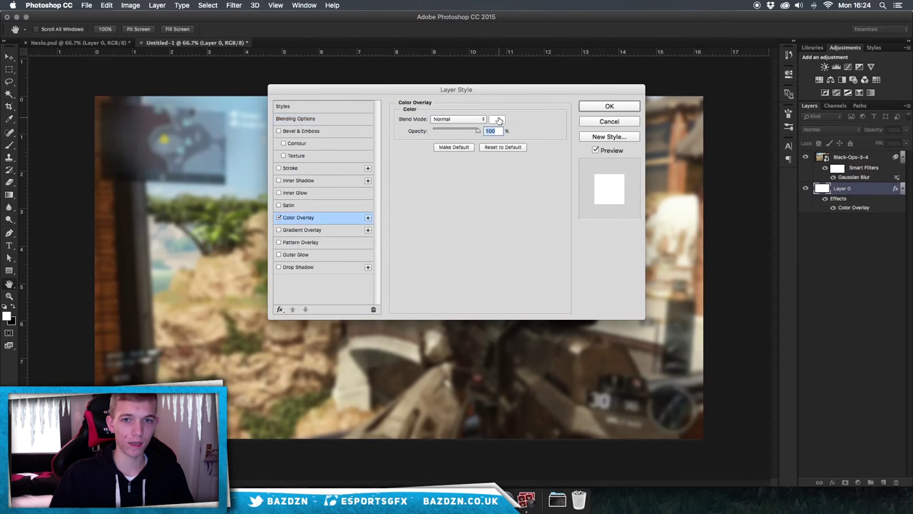
click(494, 119)
mouse_move(688, 180)
mouse_down()
mouse_move(690, 100)
mouse_move(682, 189)
mouse_move(682, 172)
mouse_up()
click(712, 131)
key(Return)
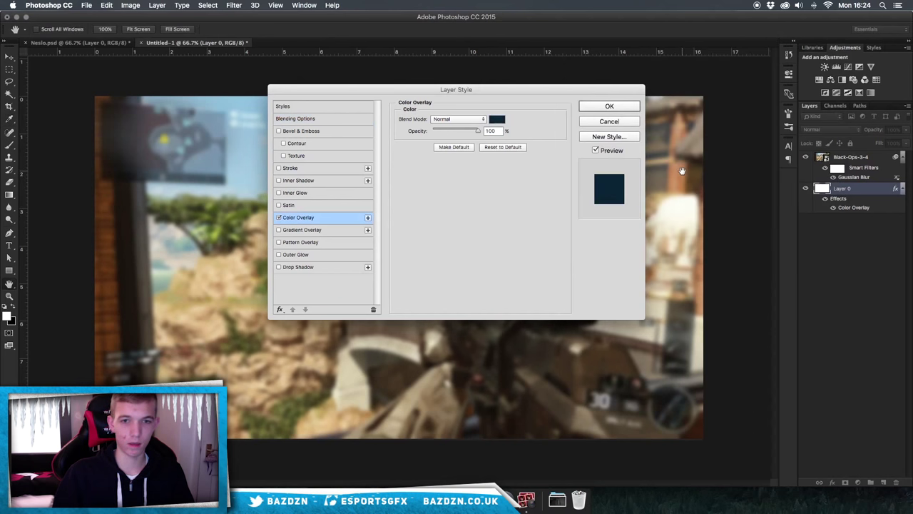
key(Return)
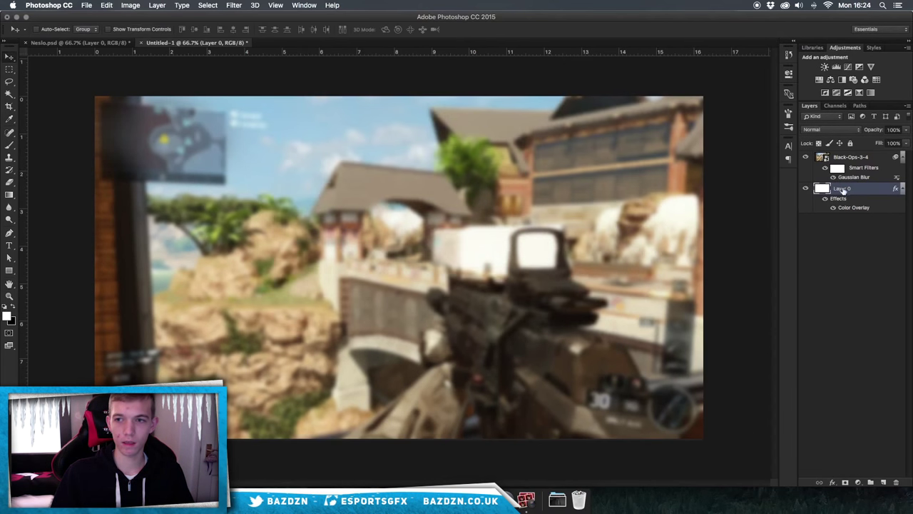
Set the blend mode of the Black-Ops-3-4 layer to Multiply.
click(828, 157)
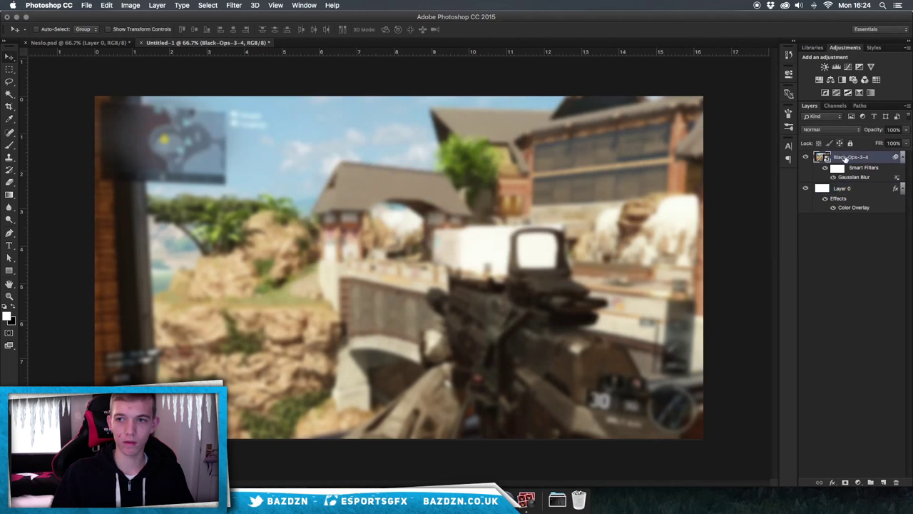
click(825, 130)
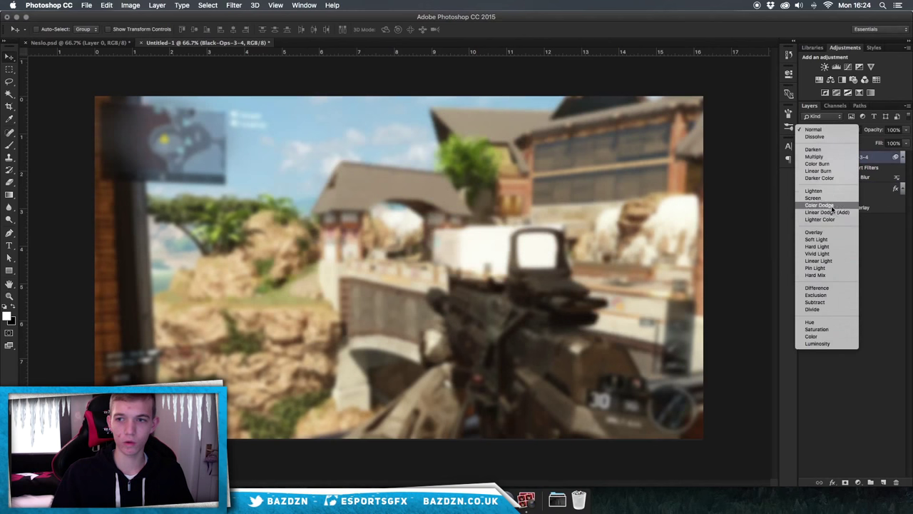
click(814, 156)
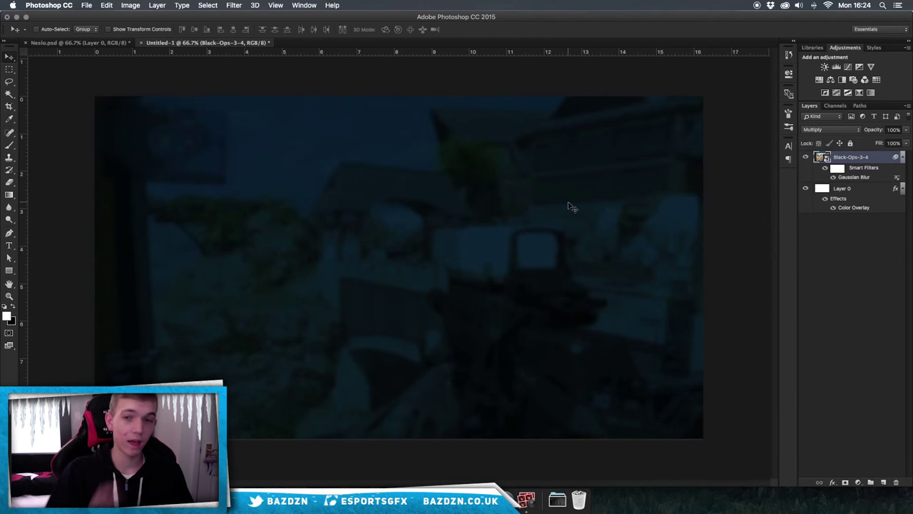
Group the Black-Ops-3-4 image and the color overlay layer together.
shift+click(861, 191)
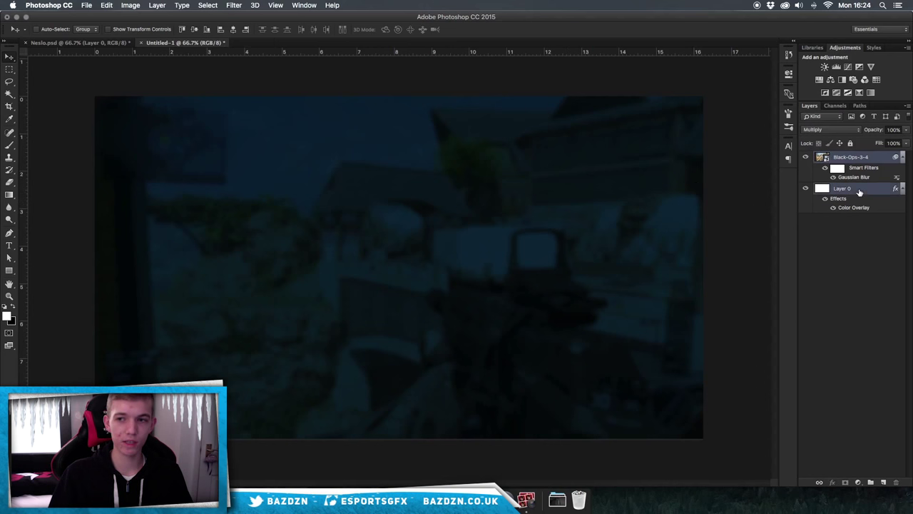
key(super+g)
key(super+z)
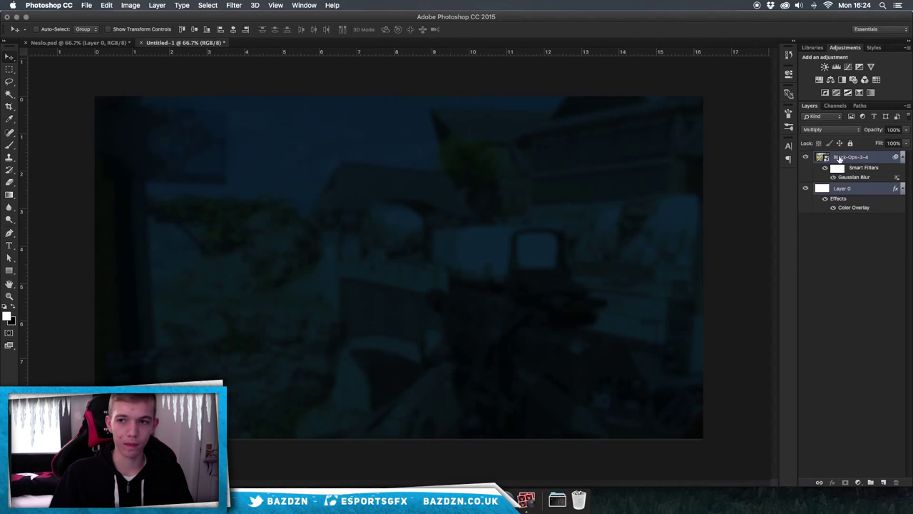
key(super+g)
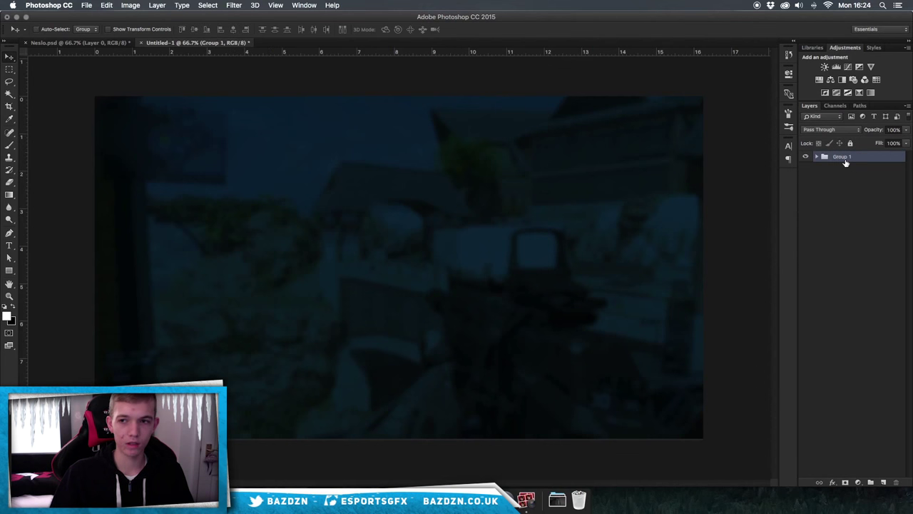
Rename the group holding the background layers as Presentation.
double_click(844, 158)
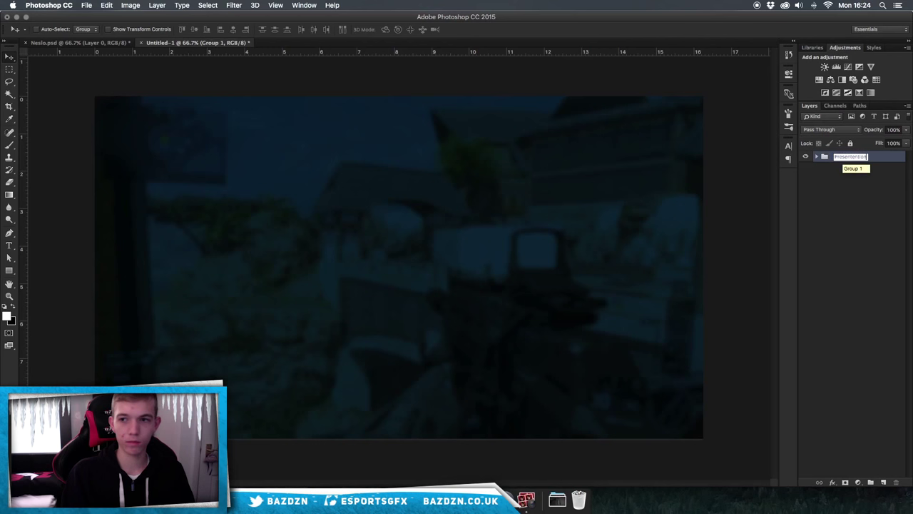
key(BackSpace)
key(BackSpace)
key(BackSpace)
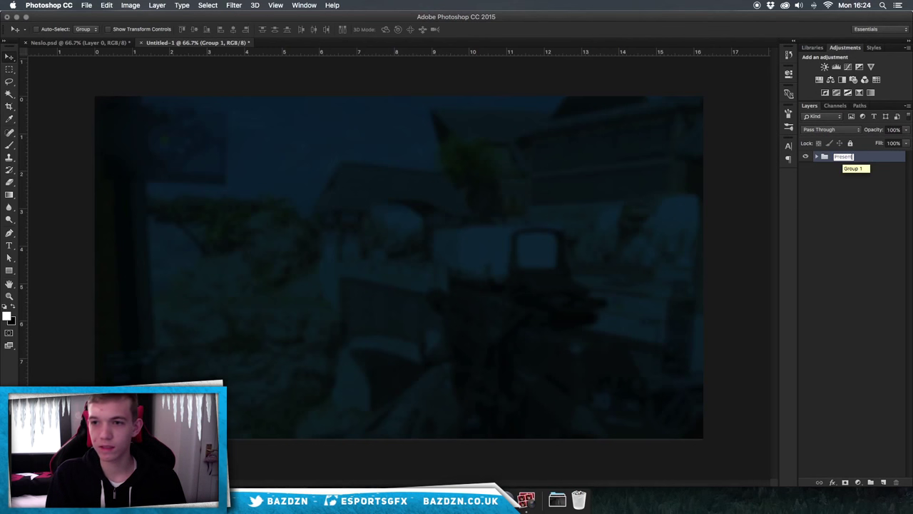
text(ation)
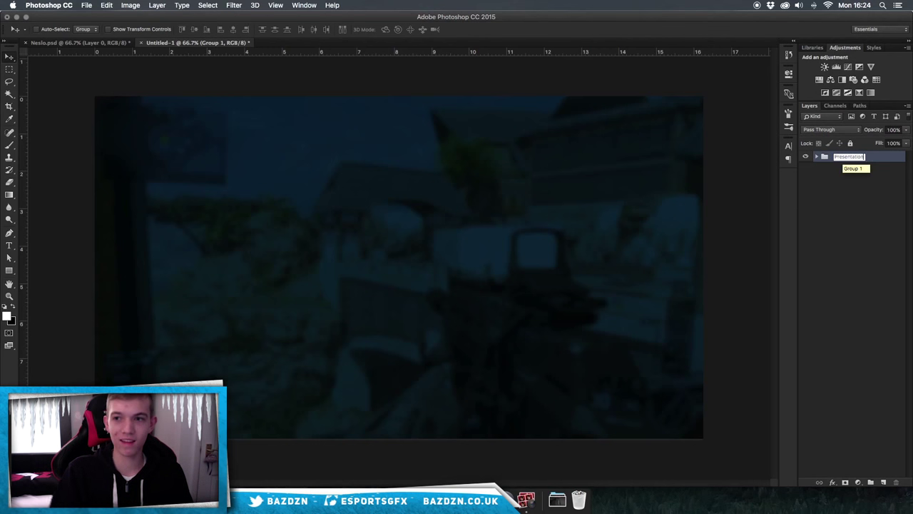
key(Return)
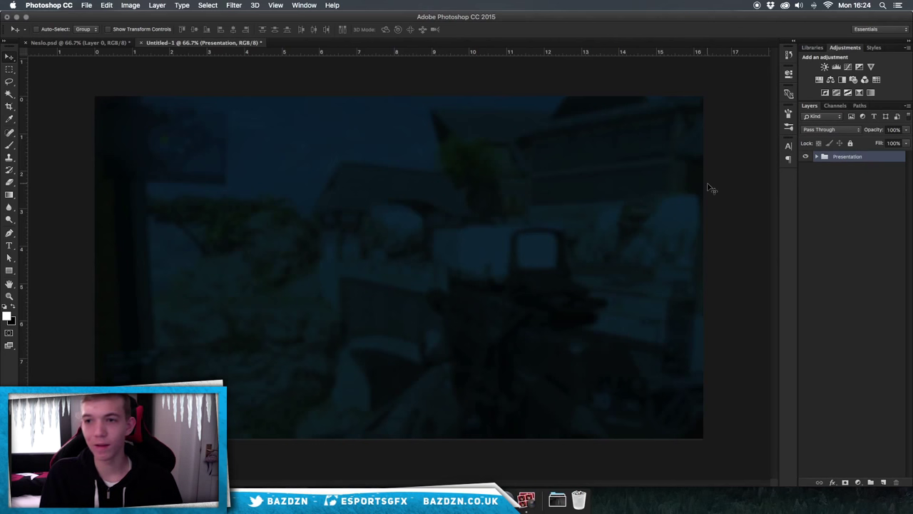
Add a new layer above the Presentation group and place the neslo_sticker_large image from Downloads onto the canvas.
click(883, 483)
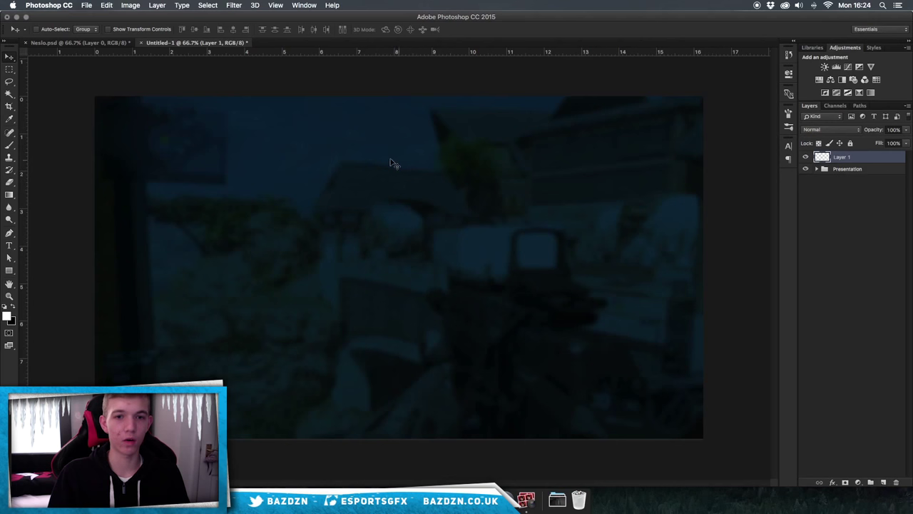
scroll(395, 160, up, 1)
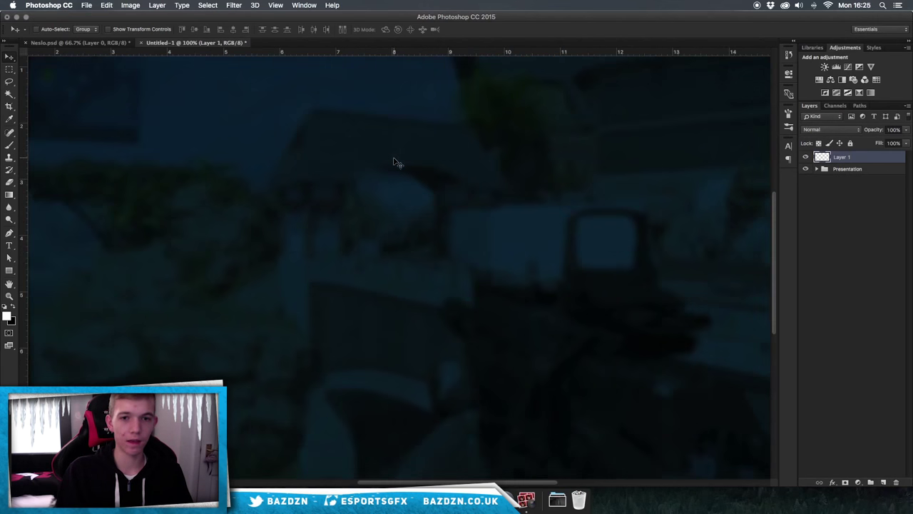
scroll(394, 160, up, 2)
click(558, 500)
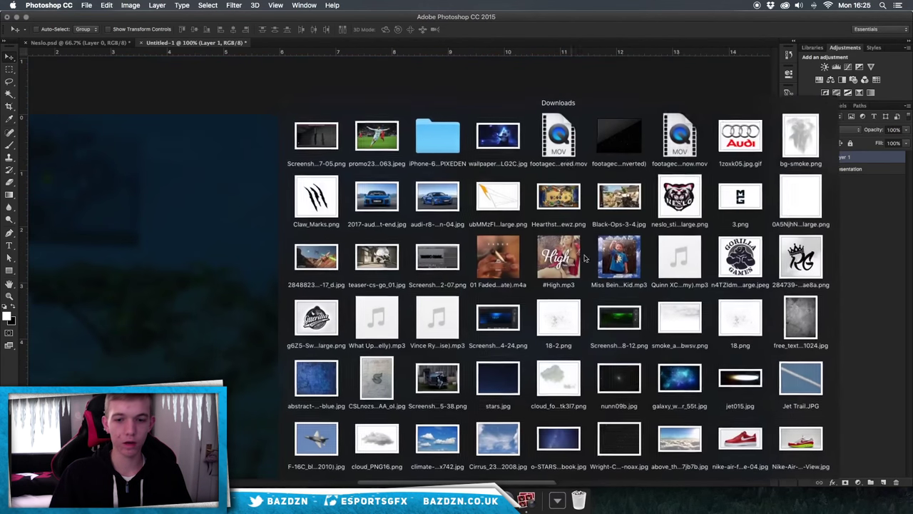
drag(700, 206, 316, 190)
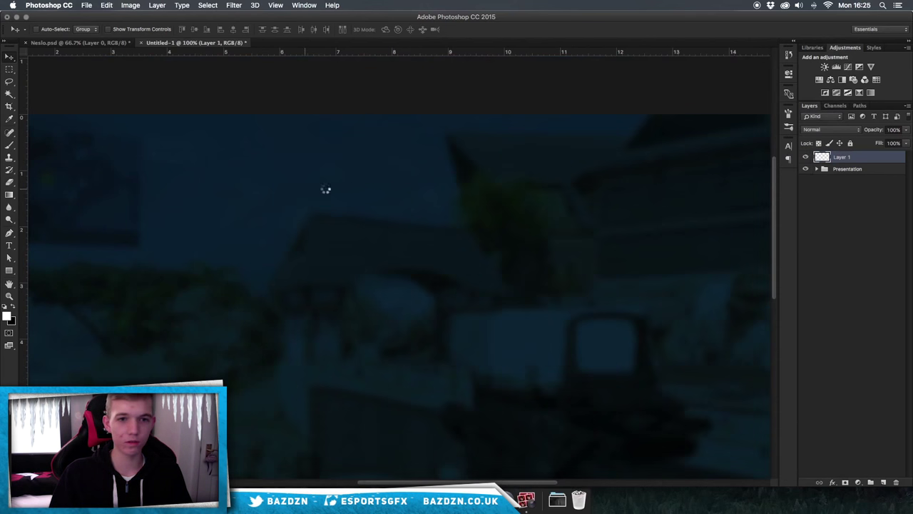
key(Return)
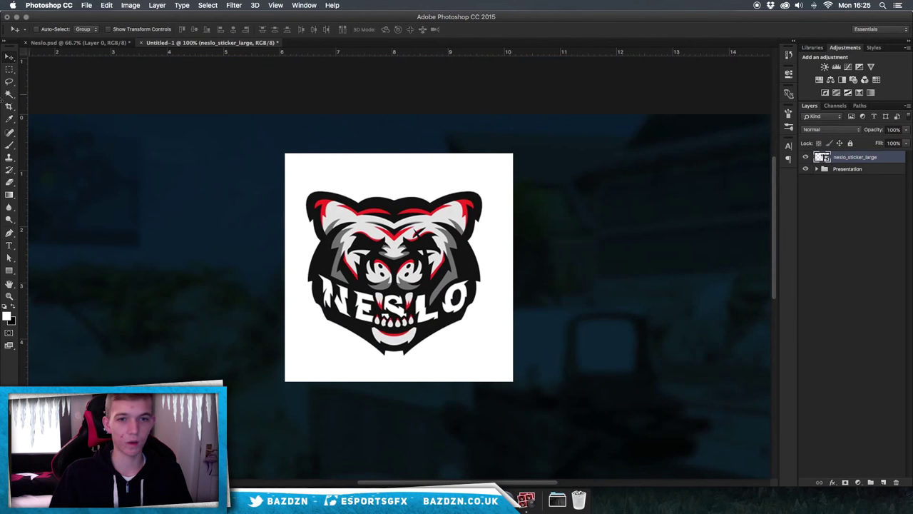
Choose the Magic Wand tool and rasterize the neslo_sticker_large layer.
click(9, 94)
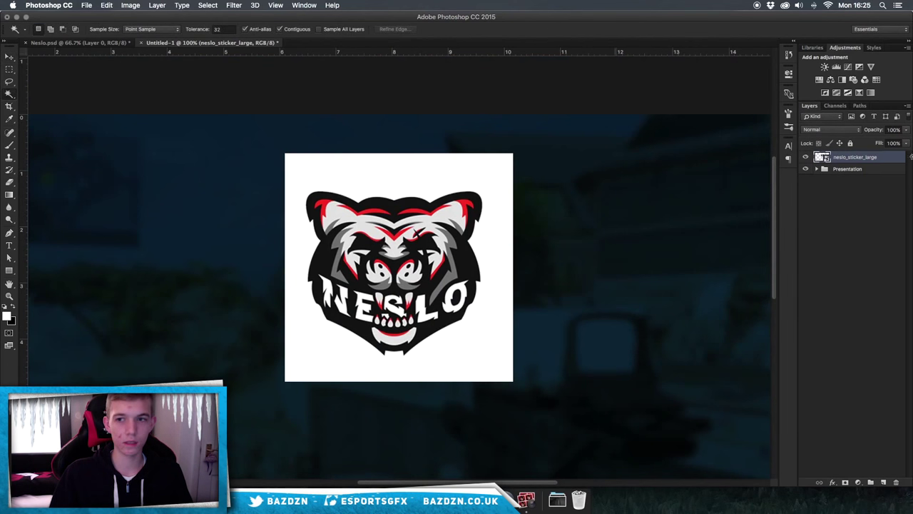
right_click(871, 162)
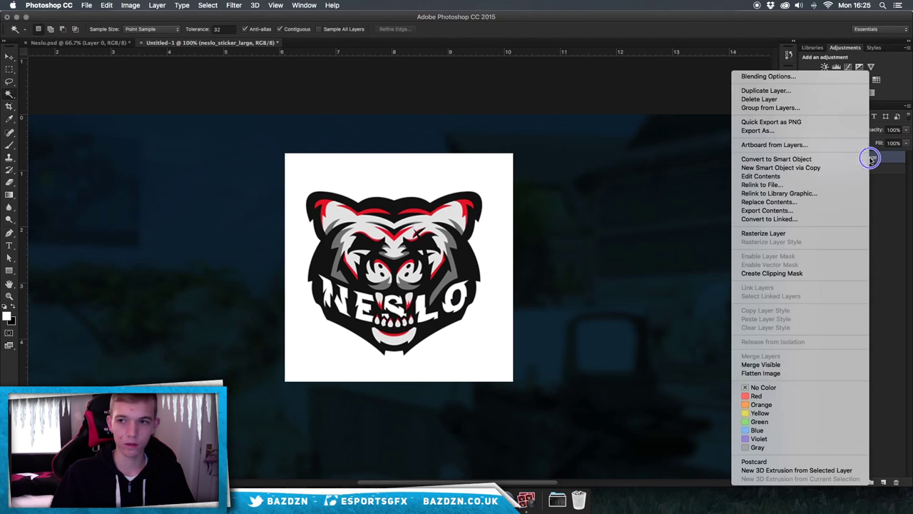
click(788, 234)
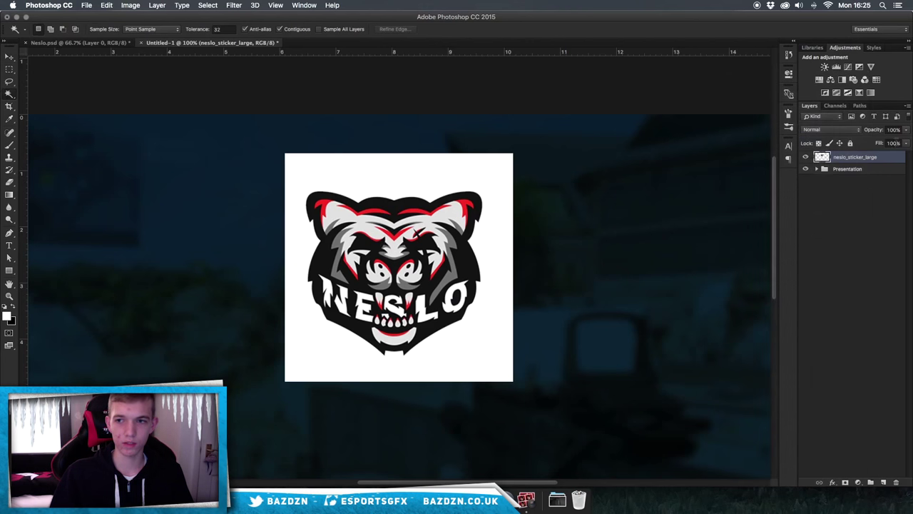
Select the white background around the Neslo logo, expand the selection, delete the white area and deselect.
click(377, 171)
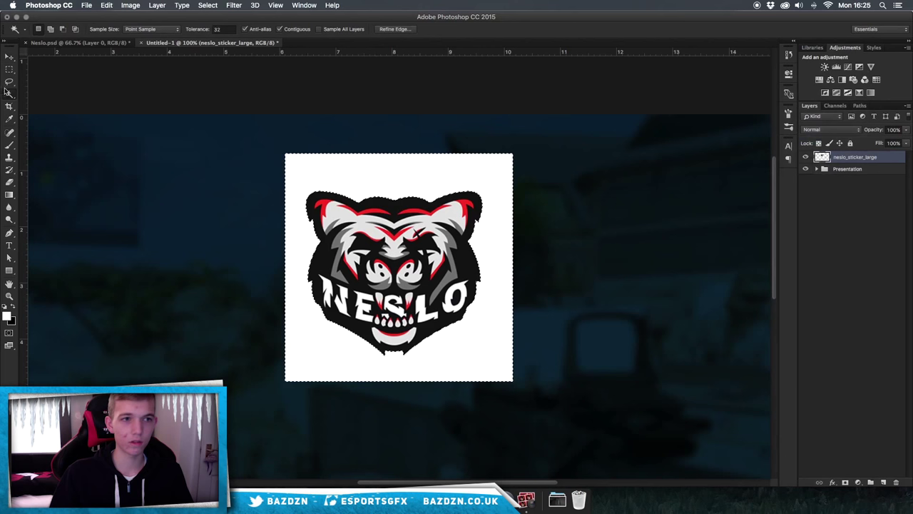
key(ctrl+d)
click(408, 164)
click(208, 5)
mouse_move(252, 136)
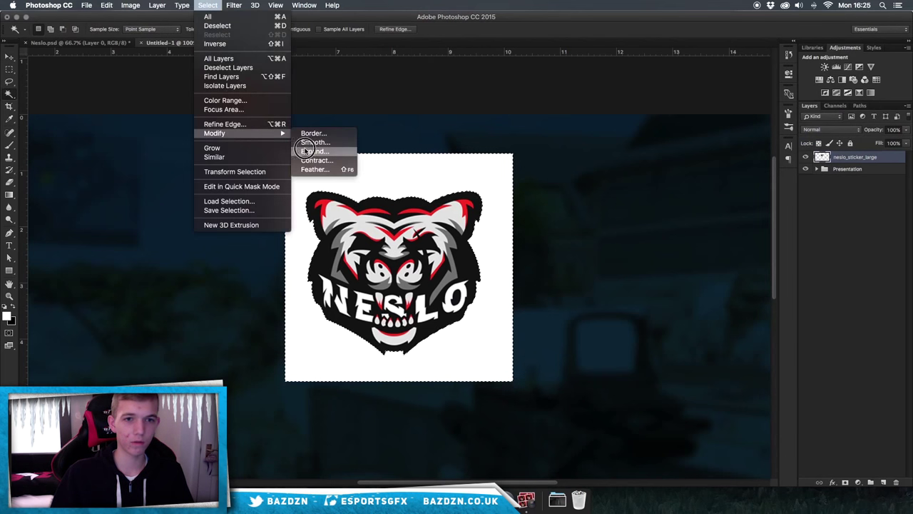
click(314, 151)
key(Return)
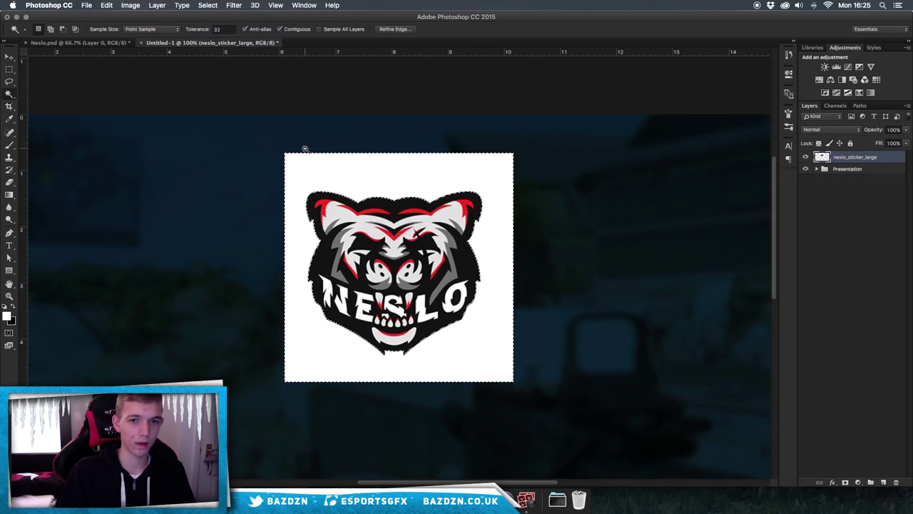
key(Delete)
key(ctrl+d)
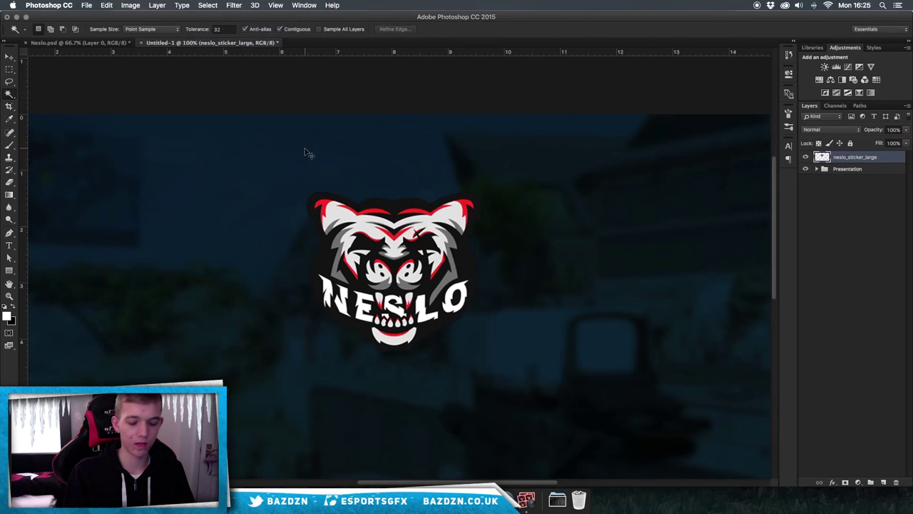
Move the Neslo logo up, closer to the canvas's upper edge.
key(ctrl+minus)
key(ctrl+minus)
key(ctrl+plus)
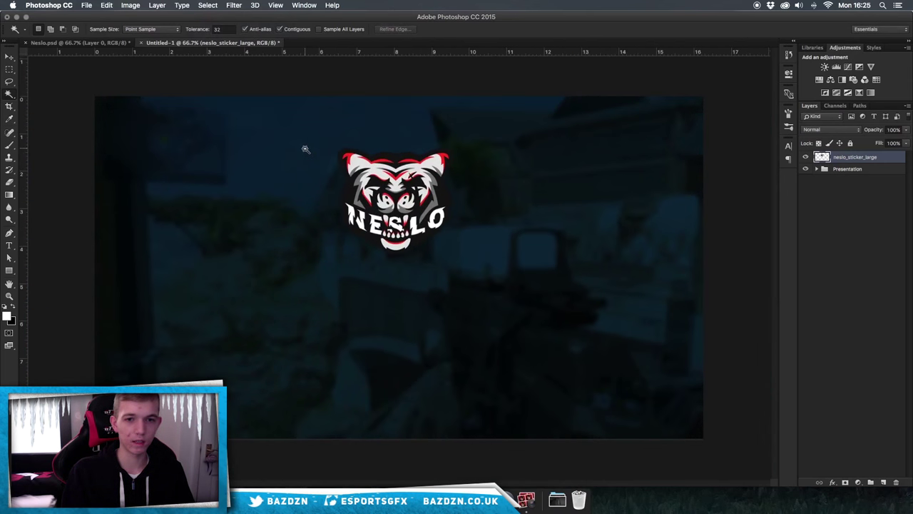
key(v)
mouse_move(487, 134)
mouse_down()
mouse_move(495, 108)
mouse_move(485, 116)
mouse_move(501, 132)
mouse_up()
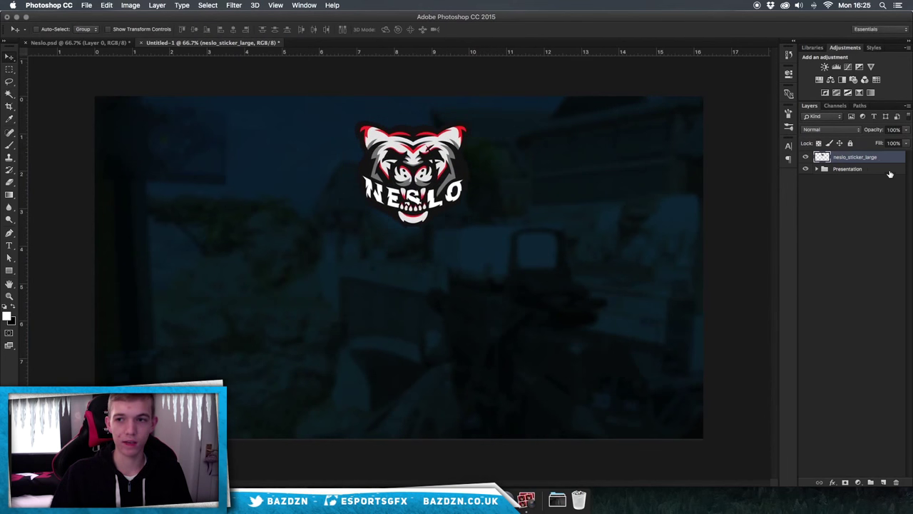
Show the canvas centre by free-transforming the Presentation group, and place a vertical guide through that centre.
click(882, 169)
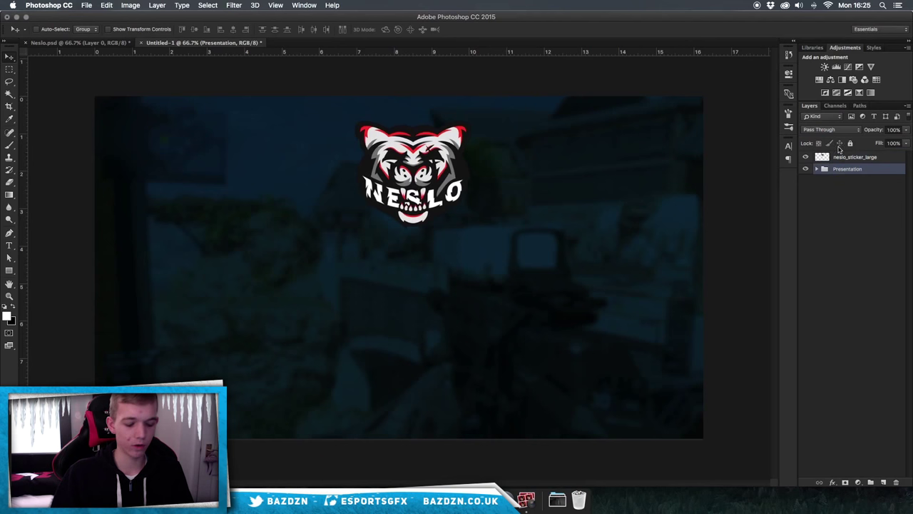
key(super+t)
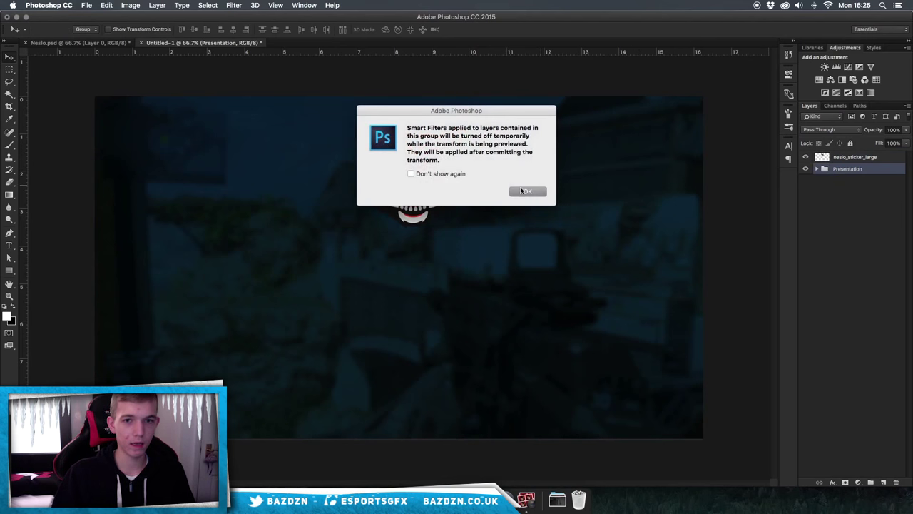
click(524, 191)
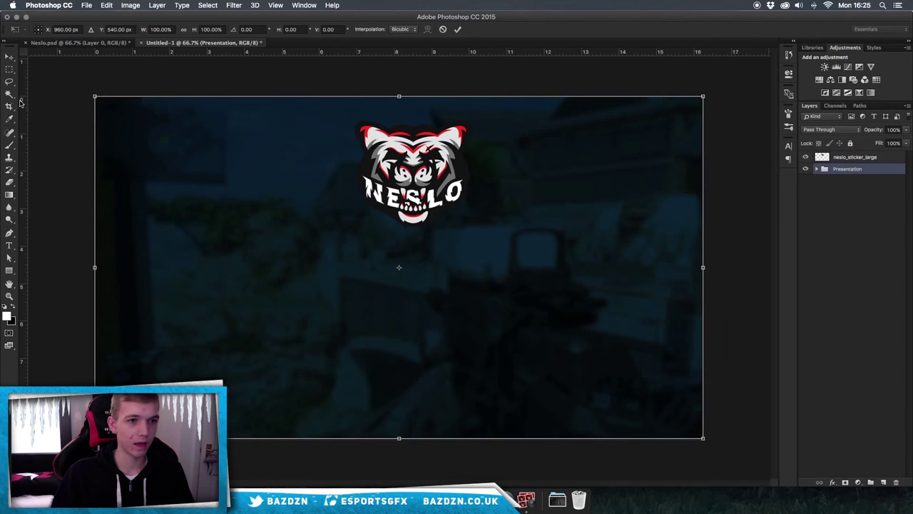
drag(25, 120, 400, 271)
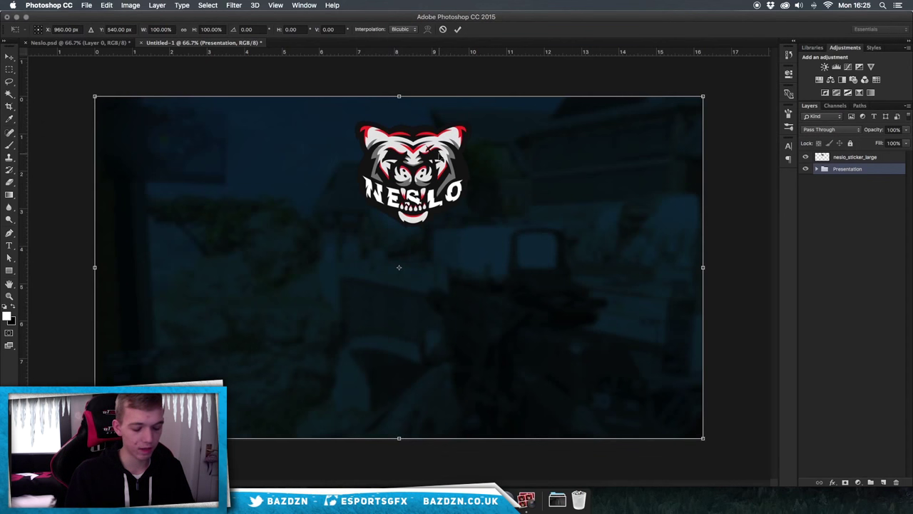
key(super+semicolon)
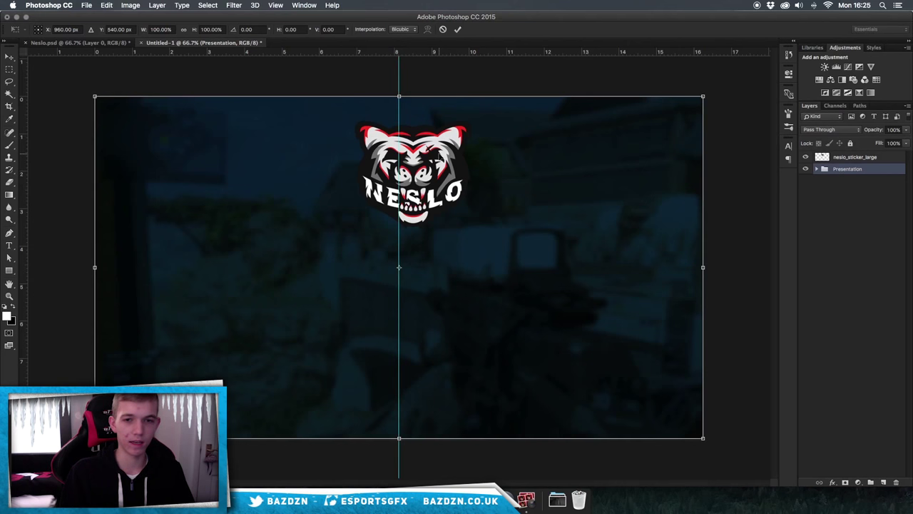
key(Return)
Centre the Neslo logo on the vertical guide near the canvas's upper edge and scale it down to fit inside the canvas.
scroll(437, 158, up, 3)
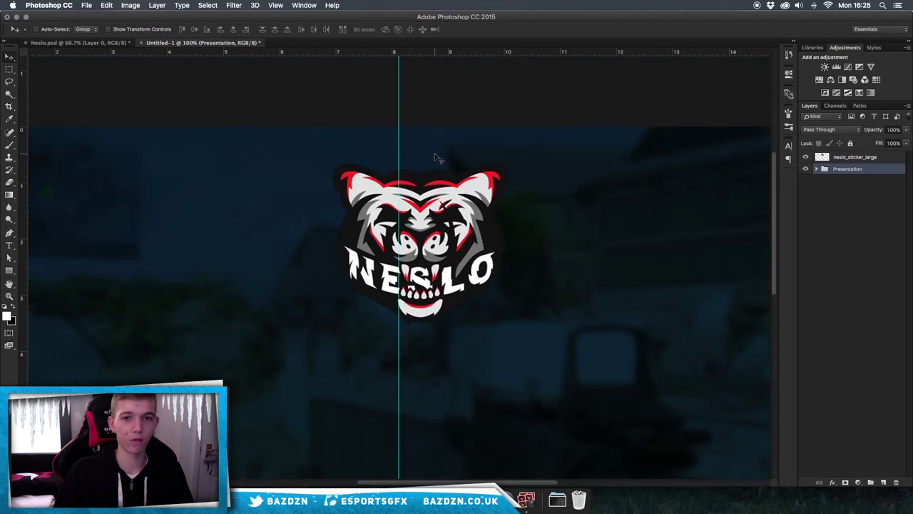
scroll(437, 157, down, 3)
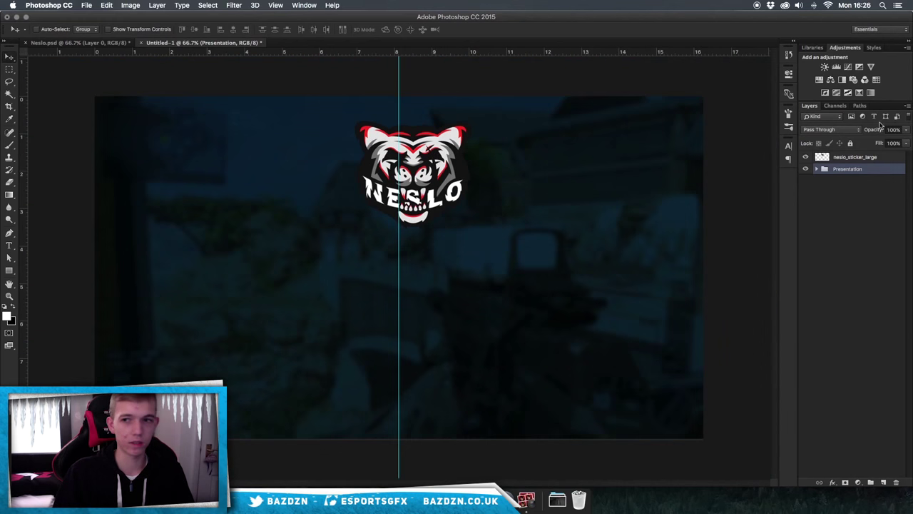
click(829, 159)
key(super+t)
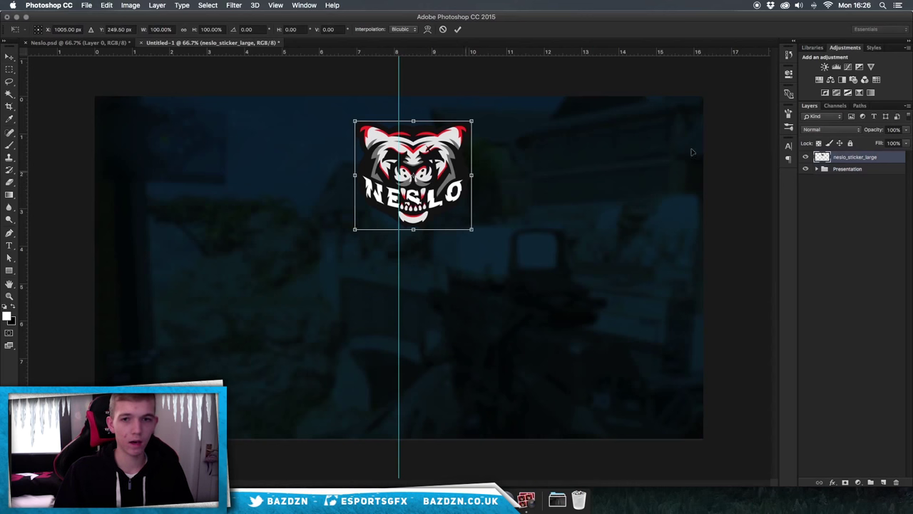
drag(461, 170, 446, 124)
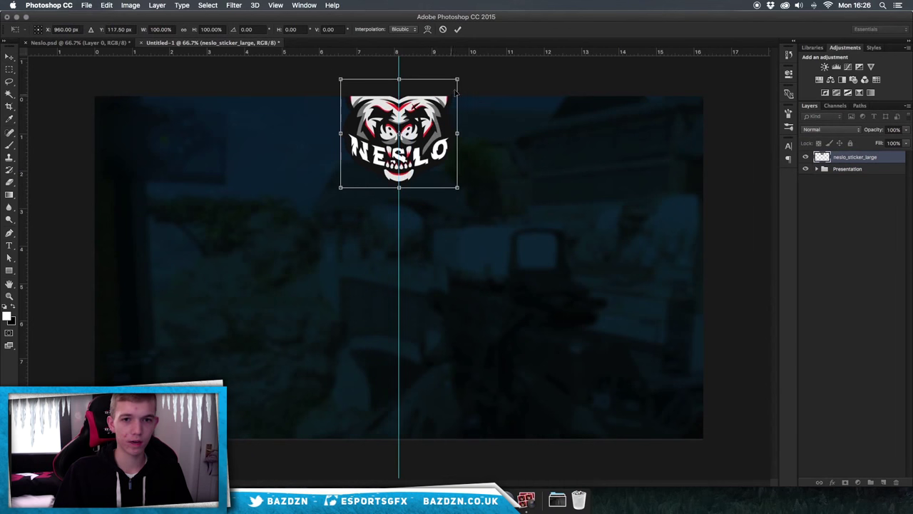
drag(457, 77, 434, 101)
key(Return)
key(super+plus)
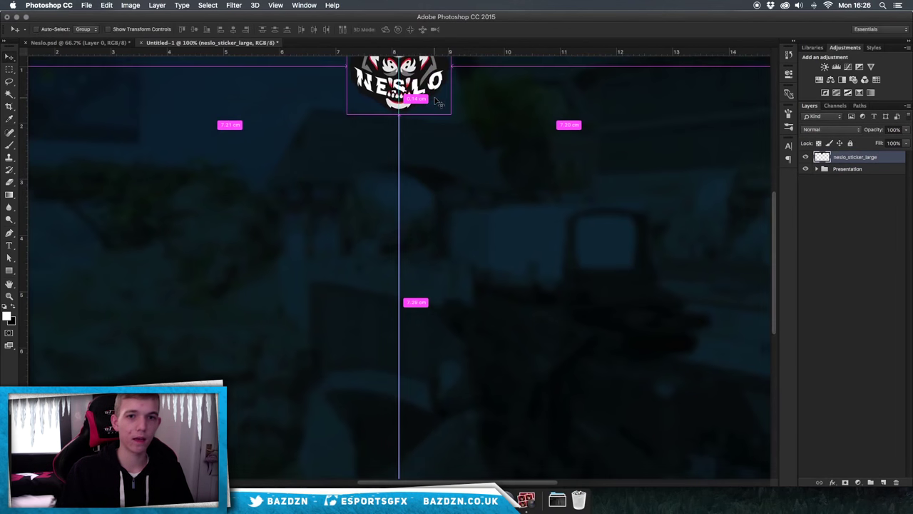
key(super+minus)
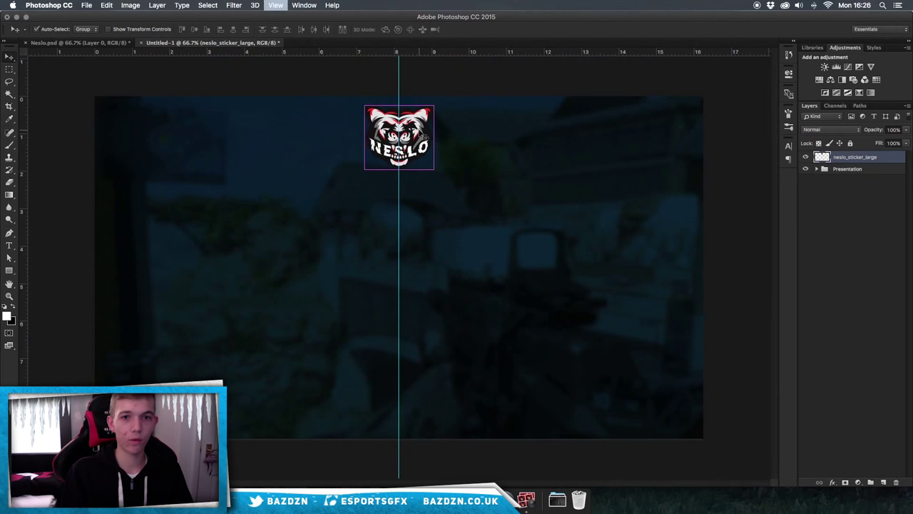
Shift the hue of the Neslo logo with Hue/Saturation so its red accents turn bright blue.
key(super+plus)
scroll(421, 134, up, 3)
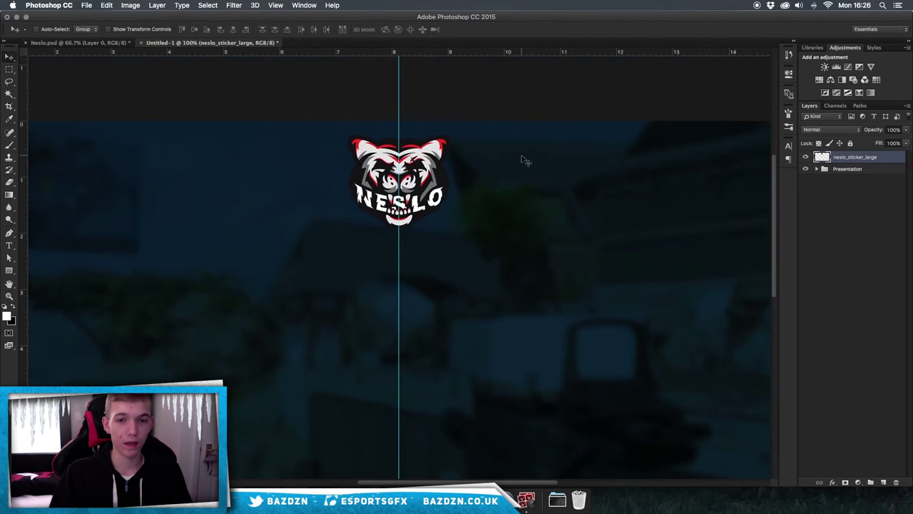
key(super+minus)
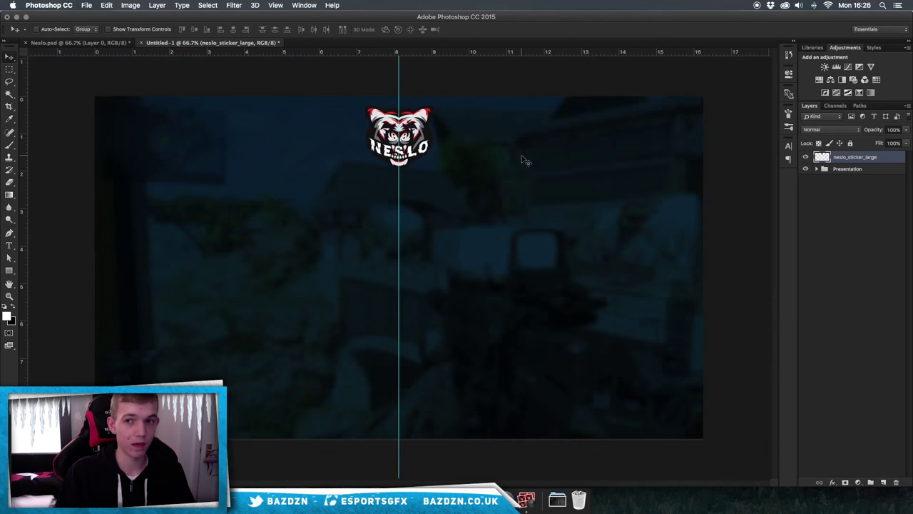
key(super+u)
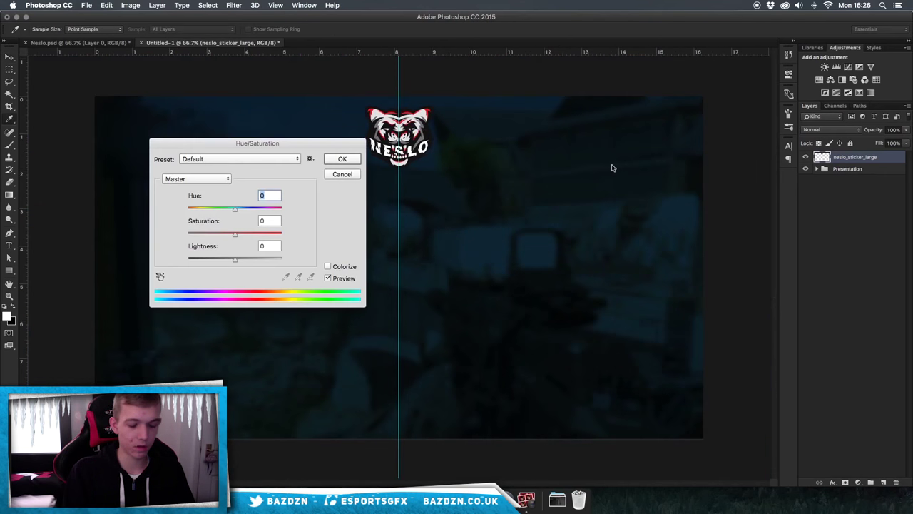
drag(221, 210, 192, 210)
key(Return)
key(v)
key(ctrl+1)
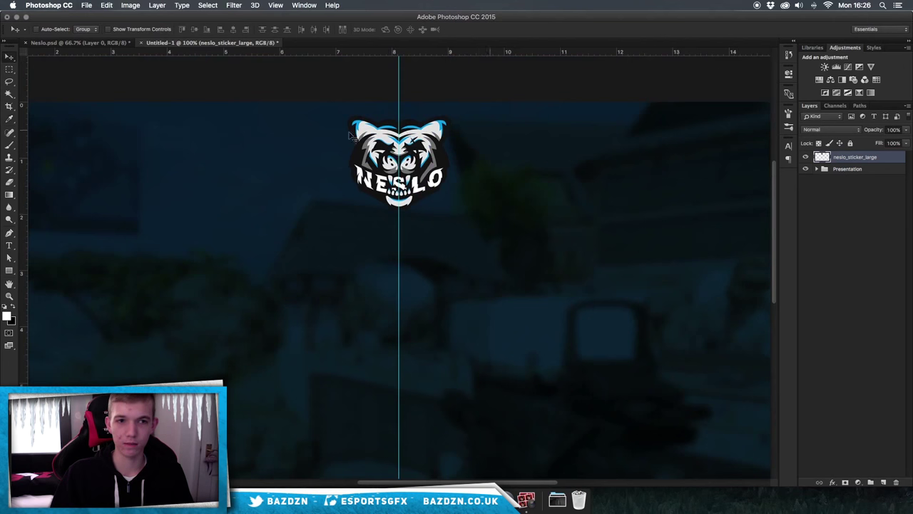
Switch to Neslo.psd and examine the banner layout around the logo up close.
click(110, 43)
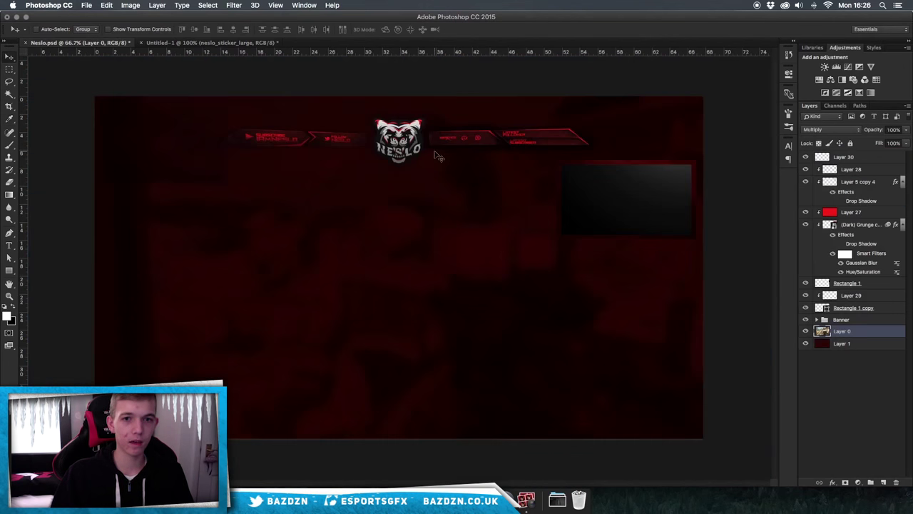
key(ctrl+1)
scroll(441, 129, up, 3)
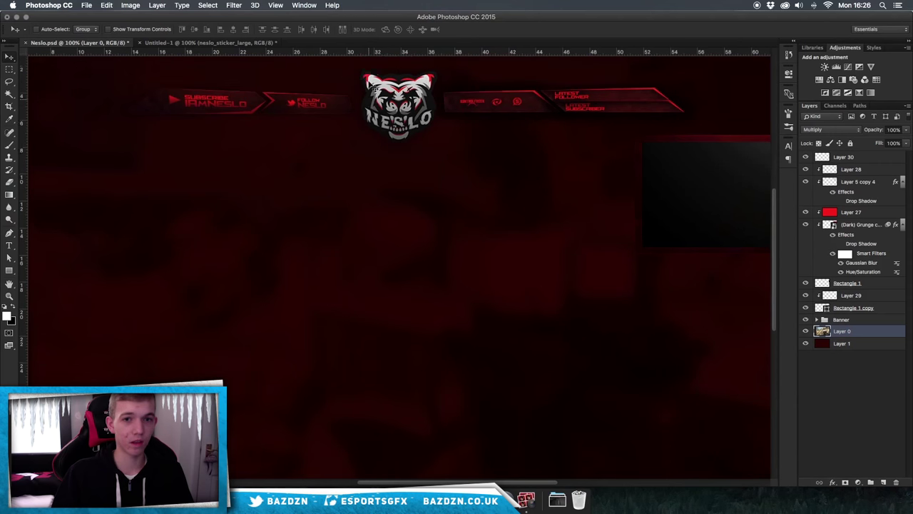
Examine the banner shapes beside the logo in Neslo.psd and compare them with the area around the logo in Untitled-1.
key(ctrl+plus)
scroll(442, 143, up, 10)
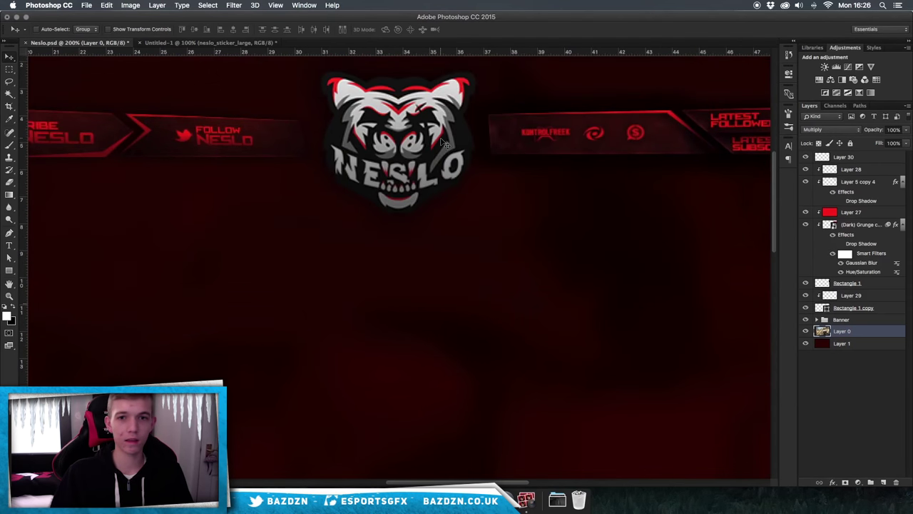
scroll(563, 162, right, 3)
scroll(563, 162, up, 2)
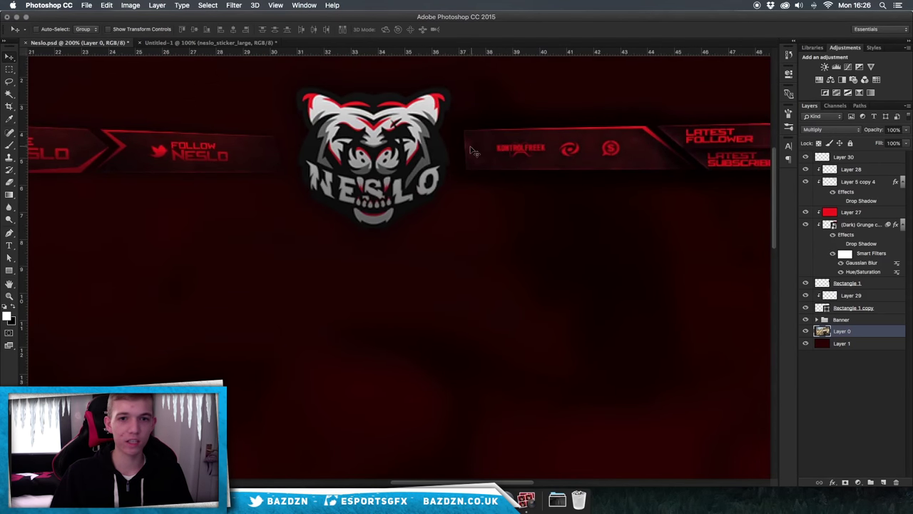
click(201, 42)
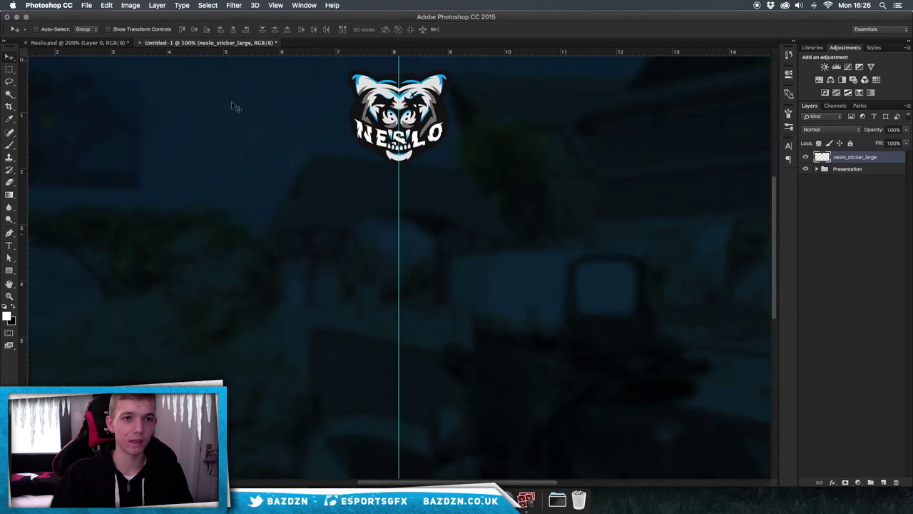
key(ctrl+plus)
scroll(484, 242, up, 7)
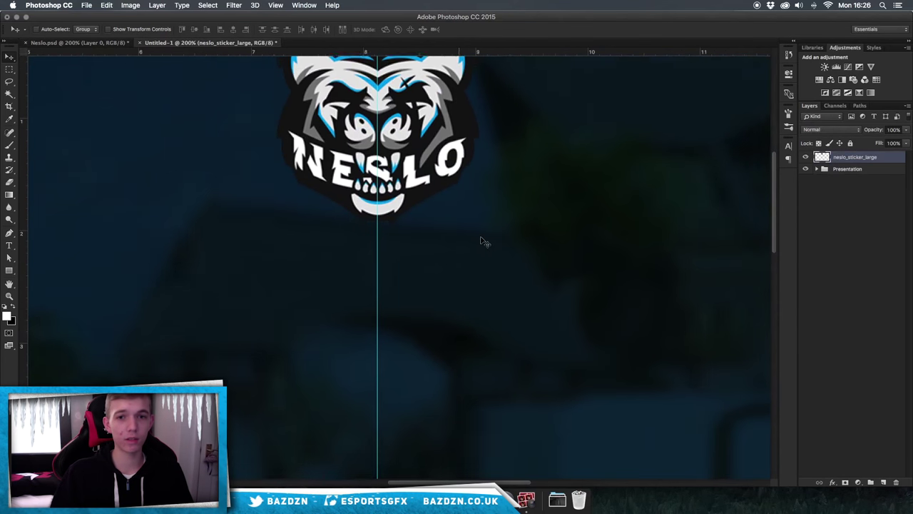
key(ctrl+minus)
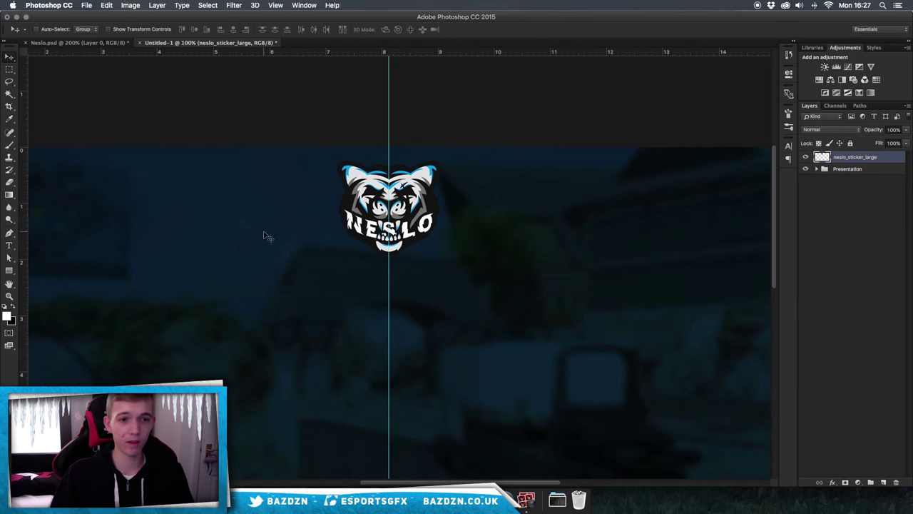
Add a new layer above the Presentation group and set the foreground colour to black (000000) for a Pen tool shape.
key(p)
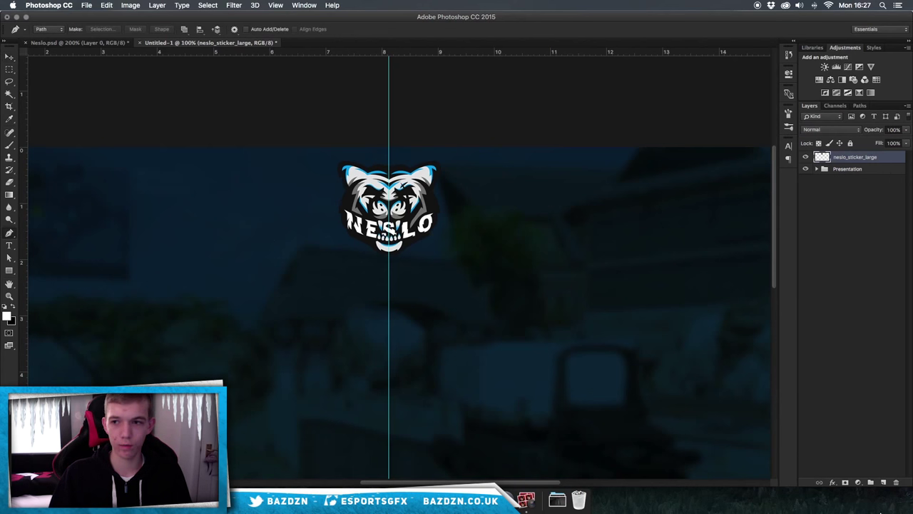
click(869, 169)
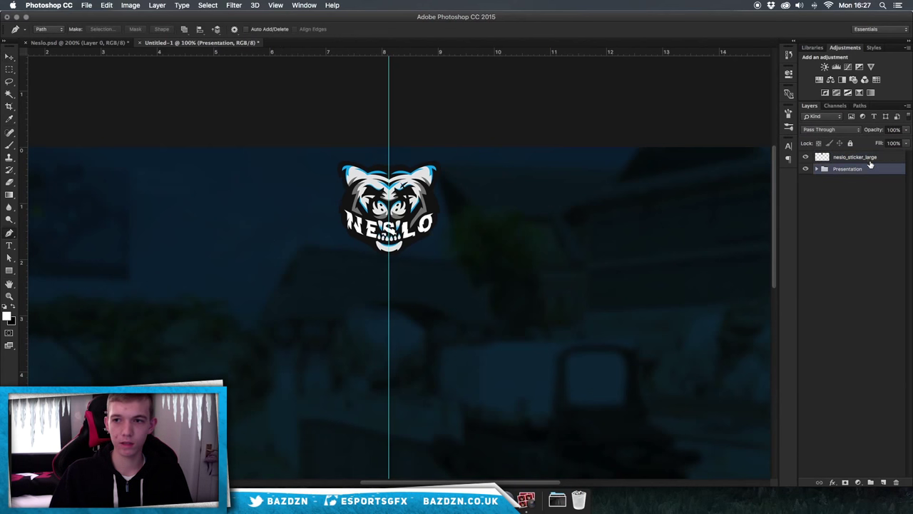
click(883, 482)
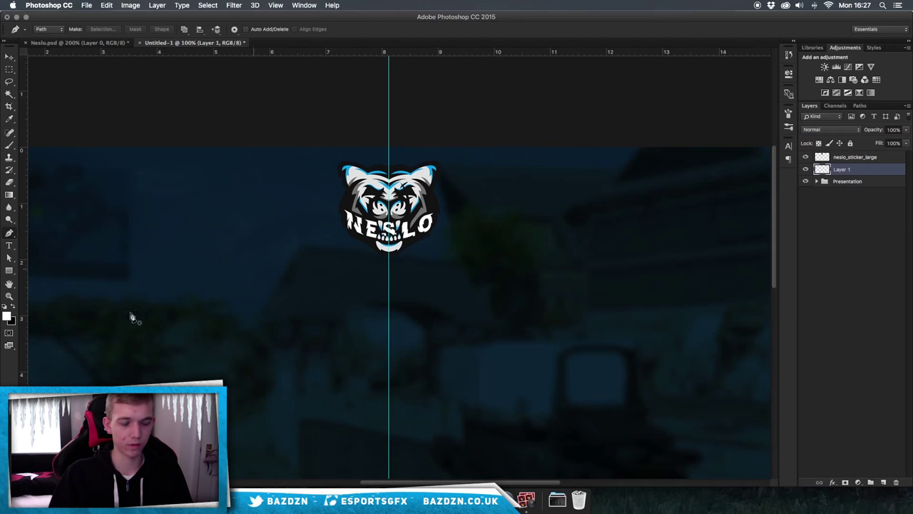
click(13, 307)
click(7, 315)
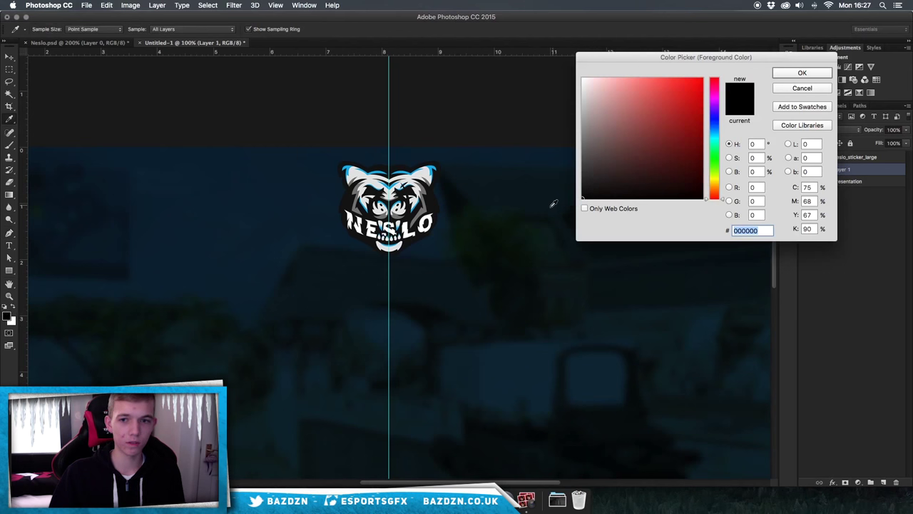
key(Return)
key(p)
click(7, 315)
key(Return)
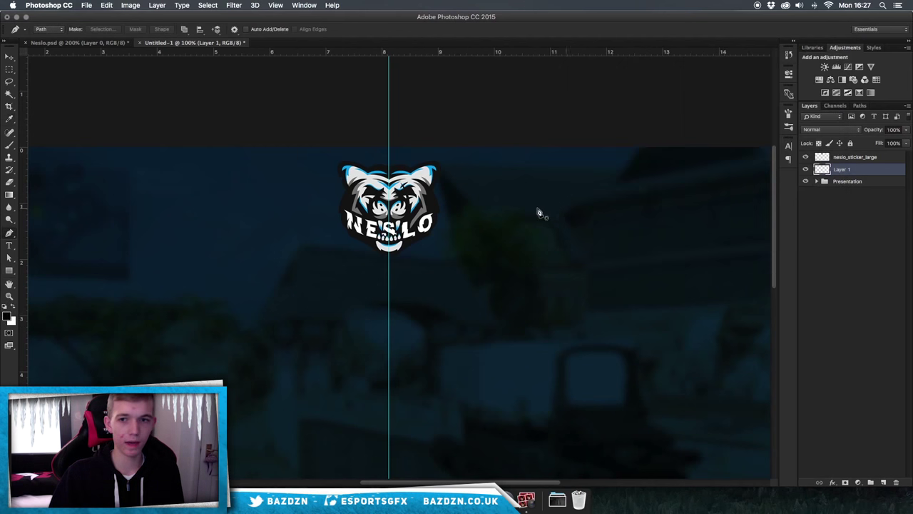
Draw a closed four-point banner path just right of the logo, with straight edges and a far end slanting down and outward at 45 degrees.
scroll(516, 199, up, 3)
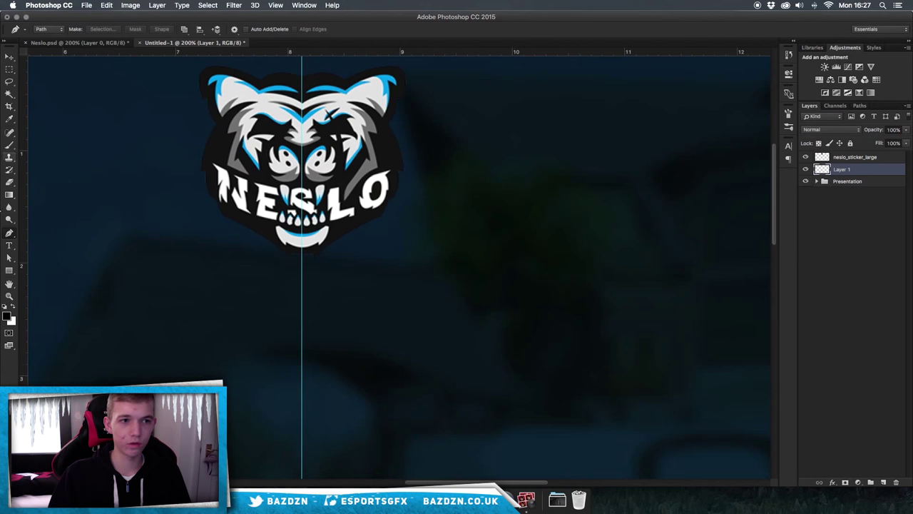
click(417, 132)
click(414, 207)
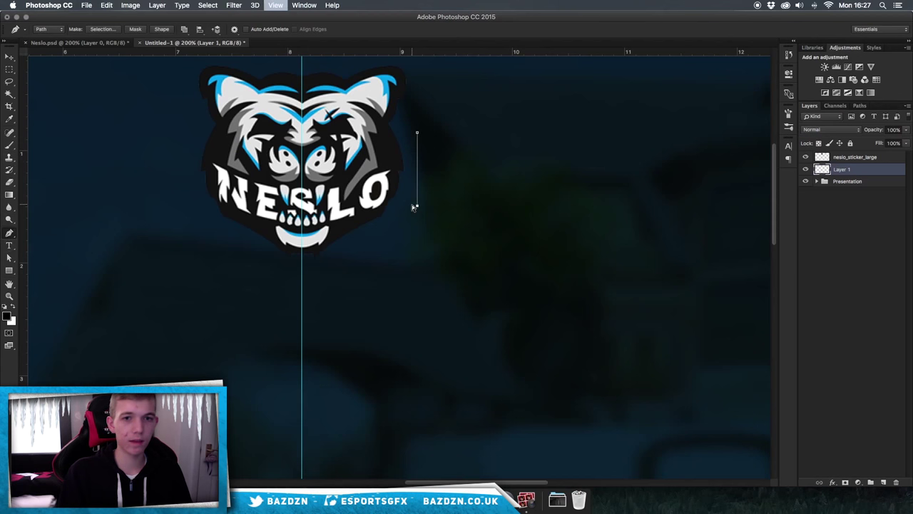
key(super+minus)
key(super+minus)
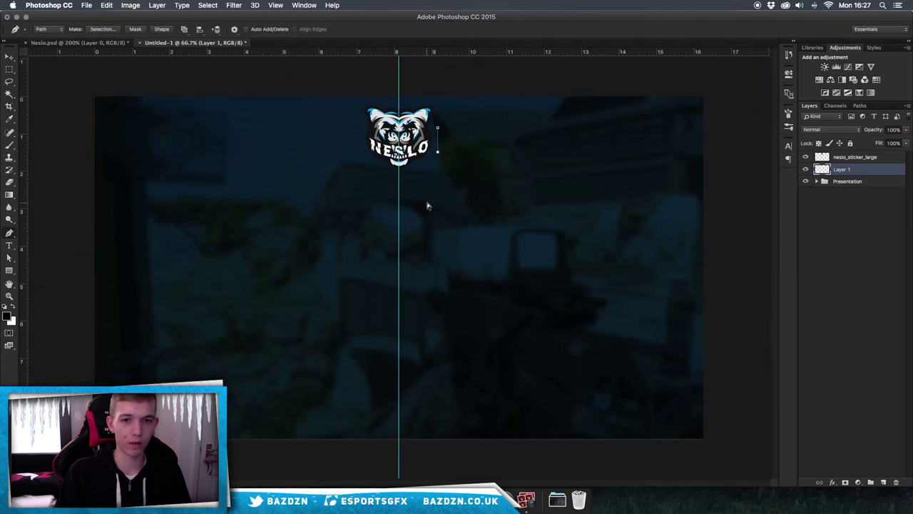
key(super+plus)
scroll(427, 207, up, 3)
scroll(428, 206, right, 3)
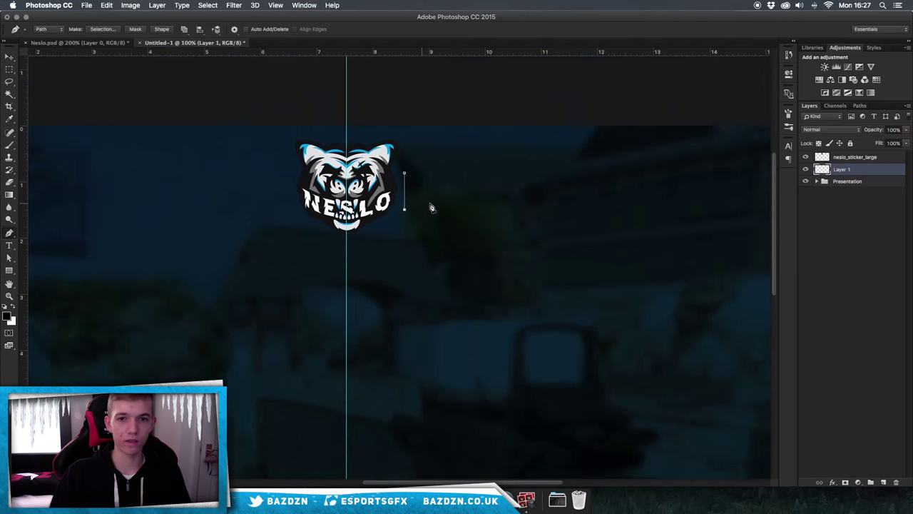
click(550, 210)
click(521, 181)
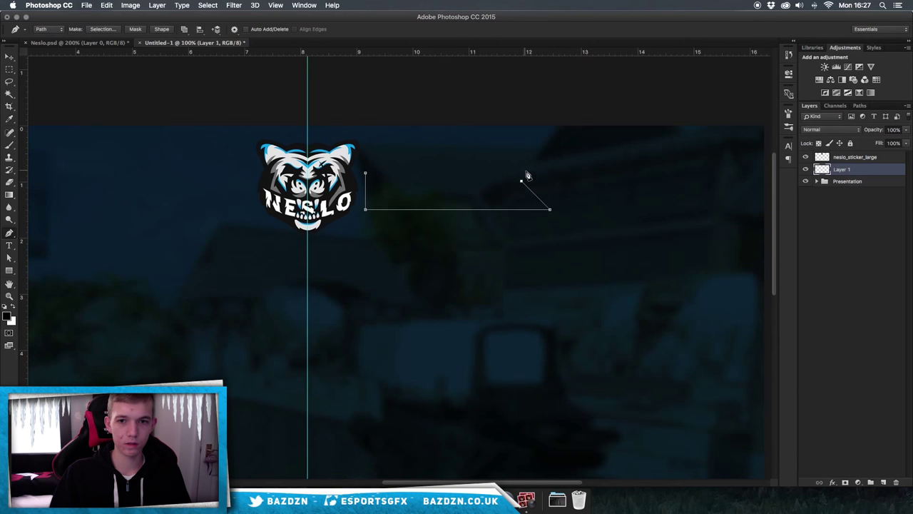
key(ctrl+z)
click(526, 186)
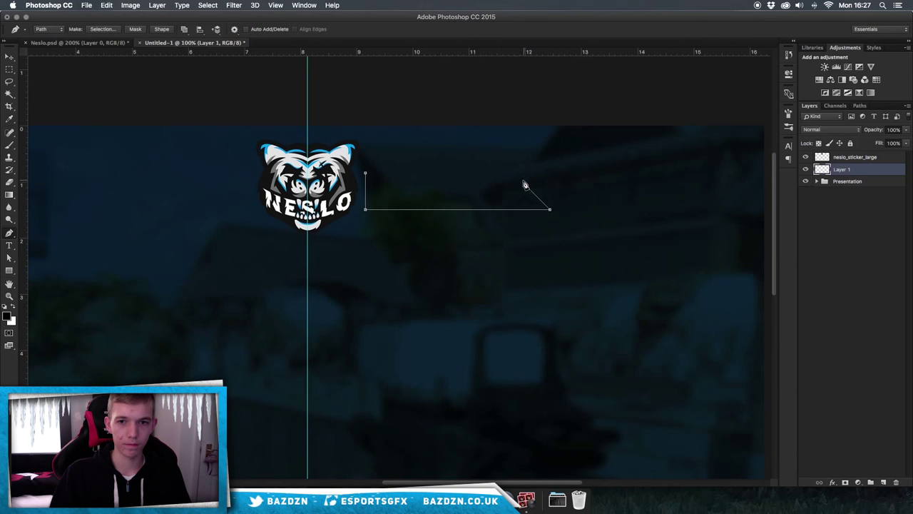
click(366, 173)
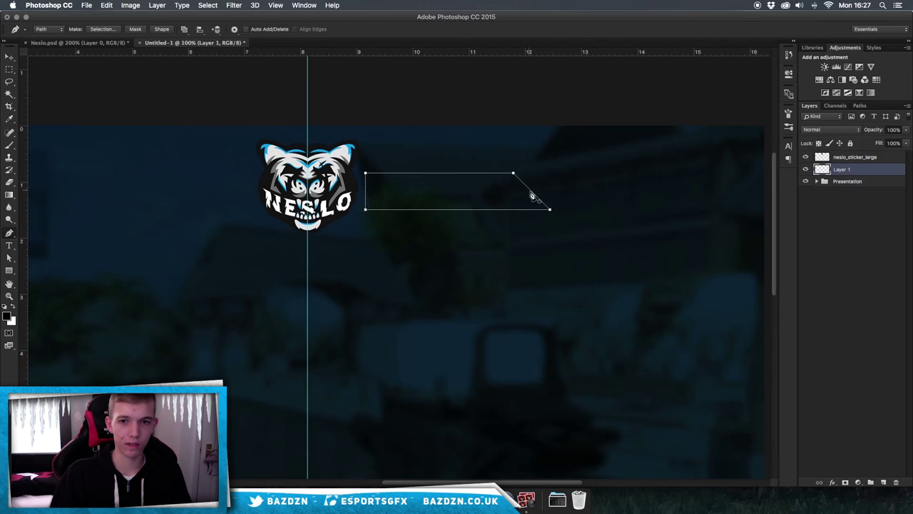
Fill the banner path with the black foreground colour on the new layer.
right_click(476, 183)
click(500, 242)
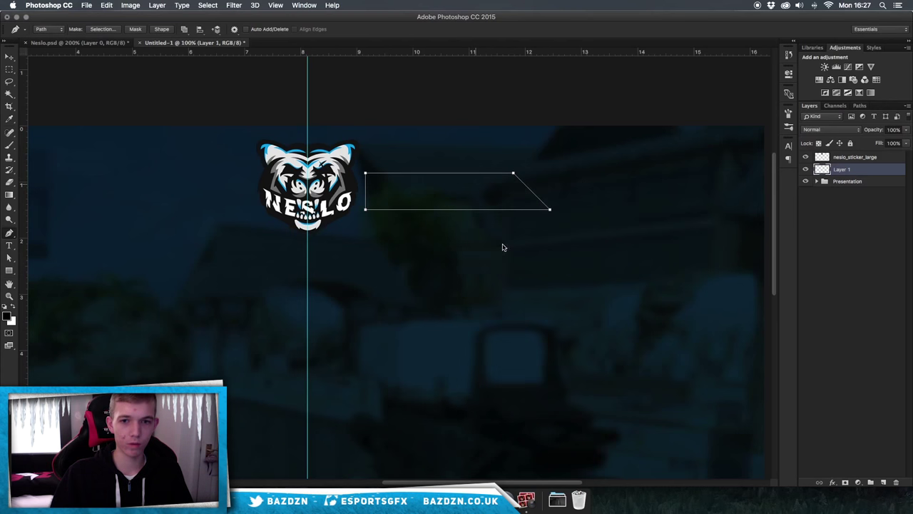
click(457, 180)
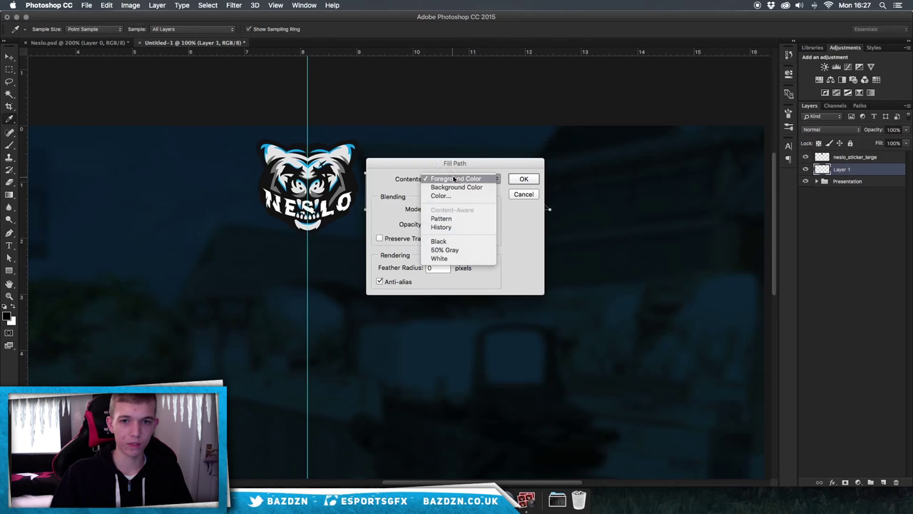
click(454, 179)
click(523, 180)
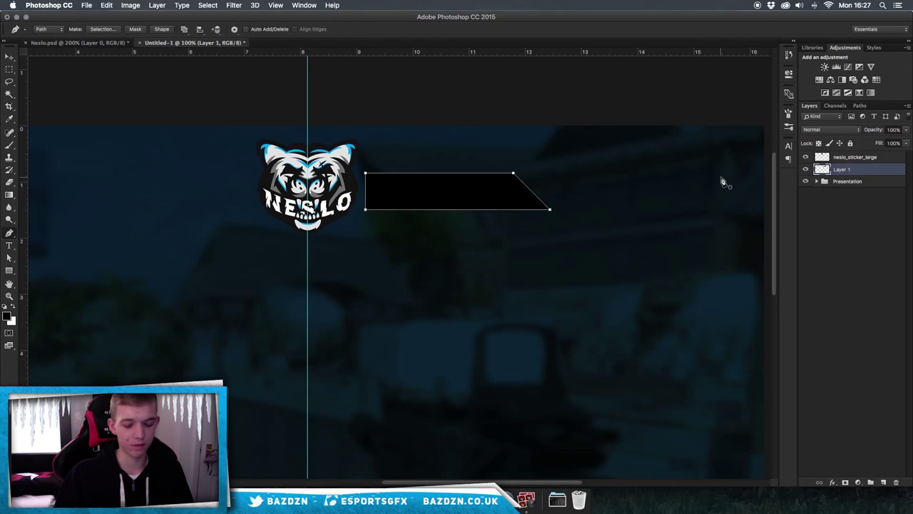
Hide the path outline and move the black banner slightly up, leaving a small gap to the right of the logo.
key(v)
drag(514, 187, 534, 185)
mouse_move(410, 187)
mouse_down()
mouse_move(397, 200)
mouse_move(408, 185)
mouse_up()
key(super+shift+h)
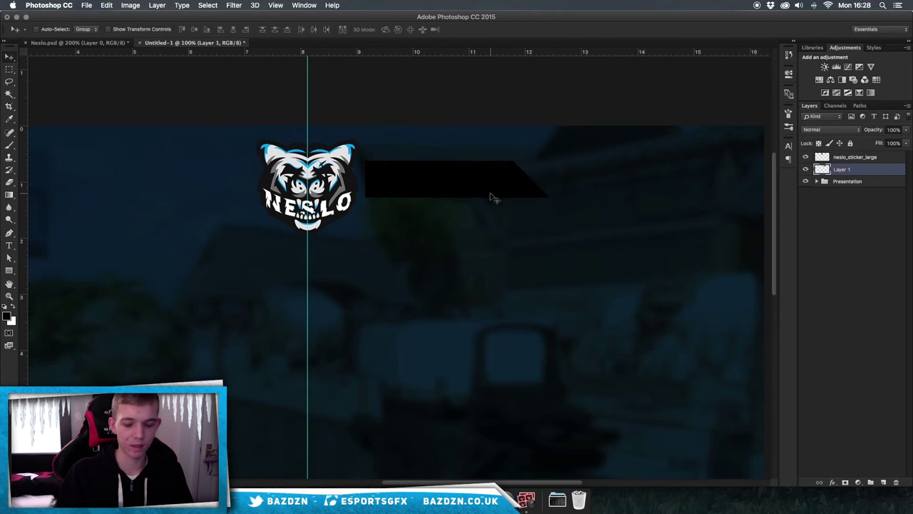
drag(489, 188, 486, 192)
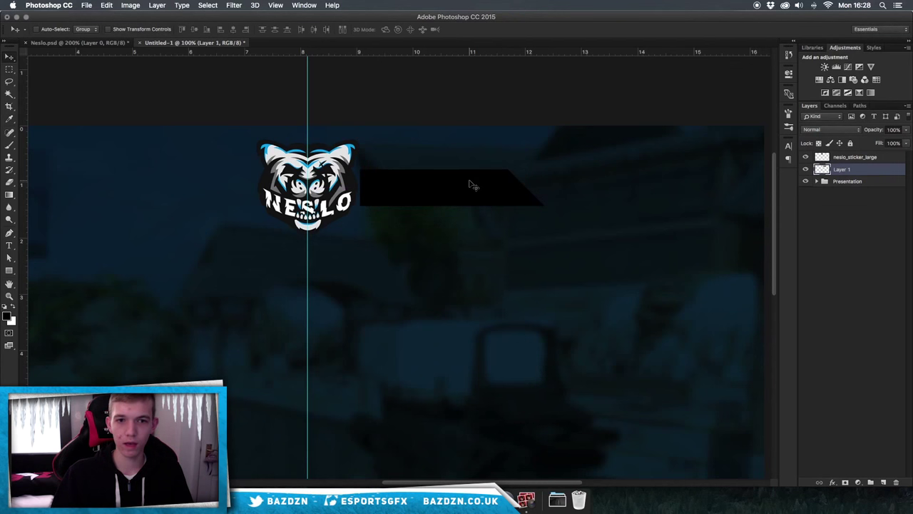
drag(471, 184, 479, 179)
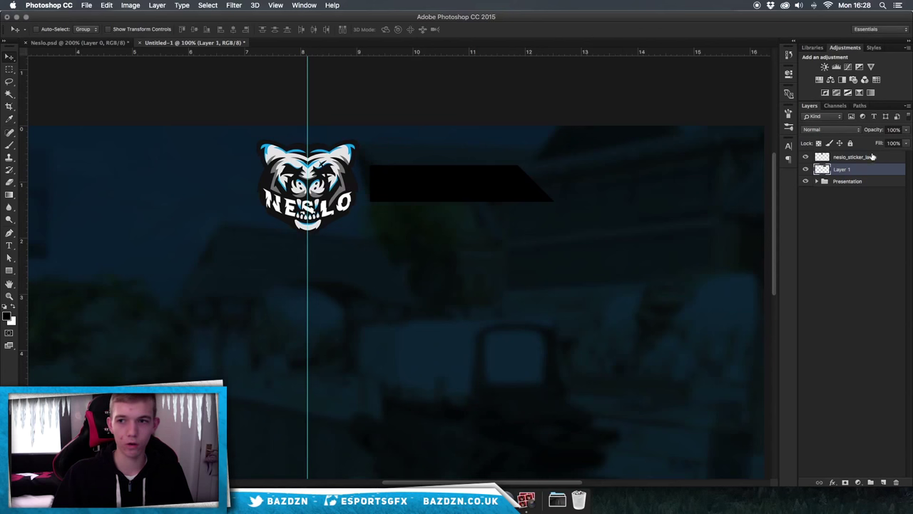
Show the Neslo logo's centre with Free Transform and place a horizontal guide through it.
click(872, 157)
key(super+t)
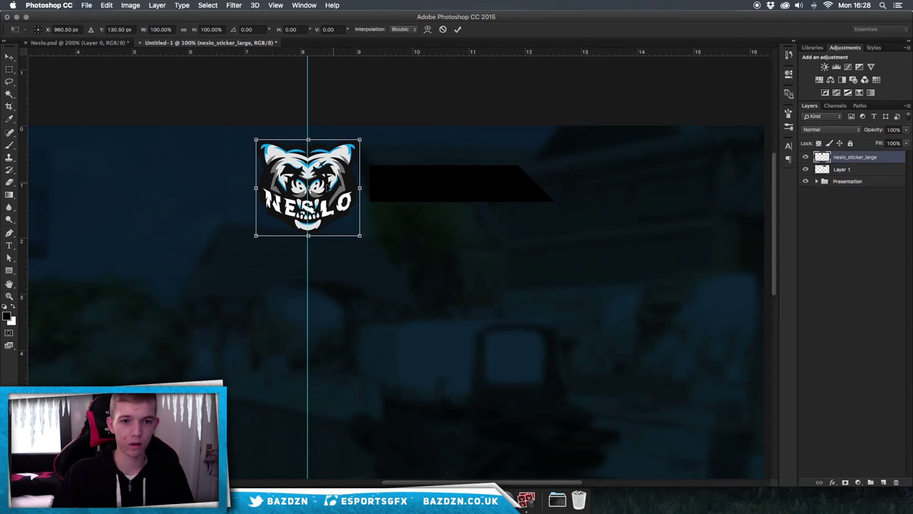
drag(352, 55, 351, 189)
key(Return)
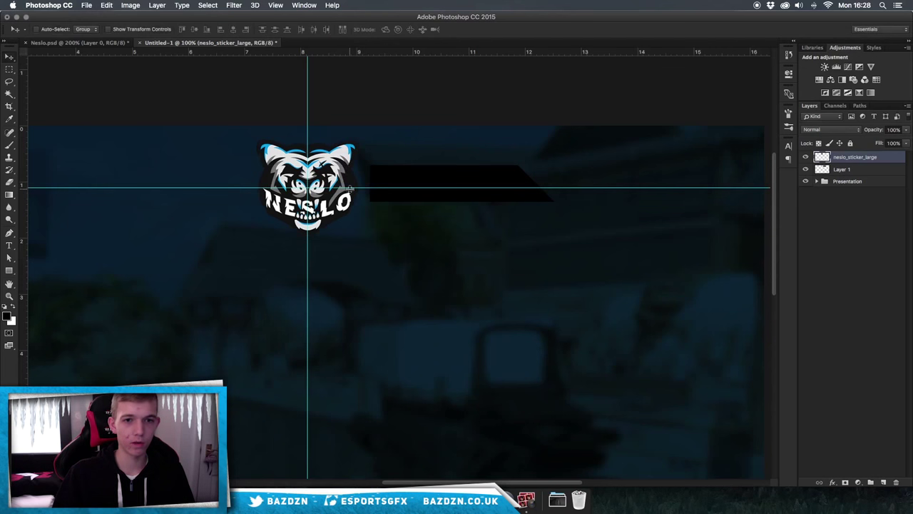
Centre the black banner vertically on the horizontal guide, move it a little closer to the logo, and hide the guides.
click(860, 170)
key(super+t)
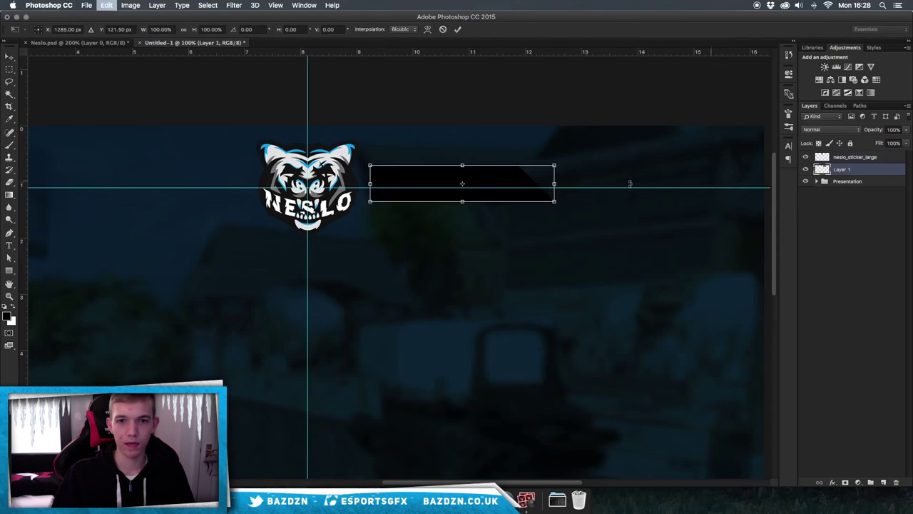
key(Return)
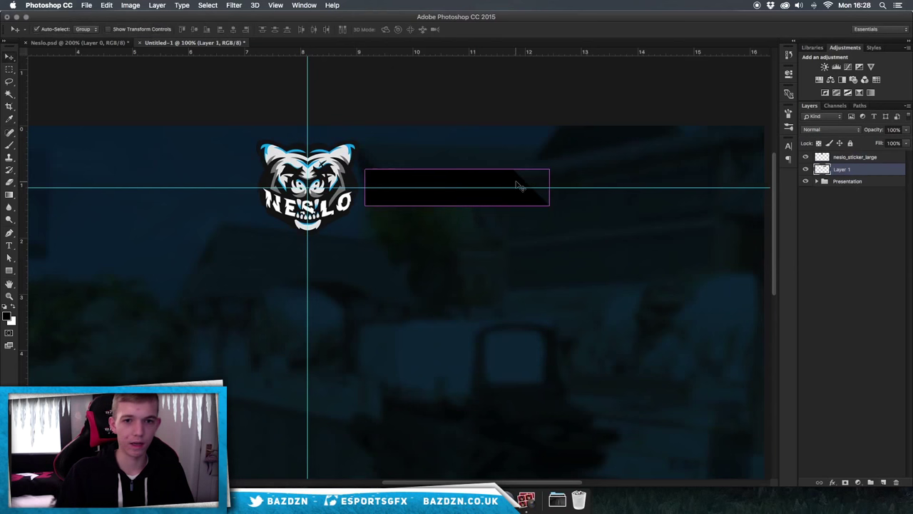
key(super+minus)
key(super+minus)
key(super+semicolon)
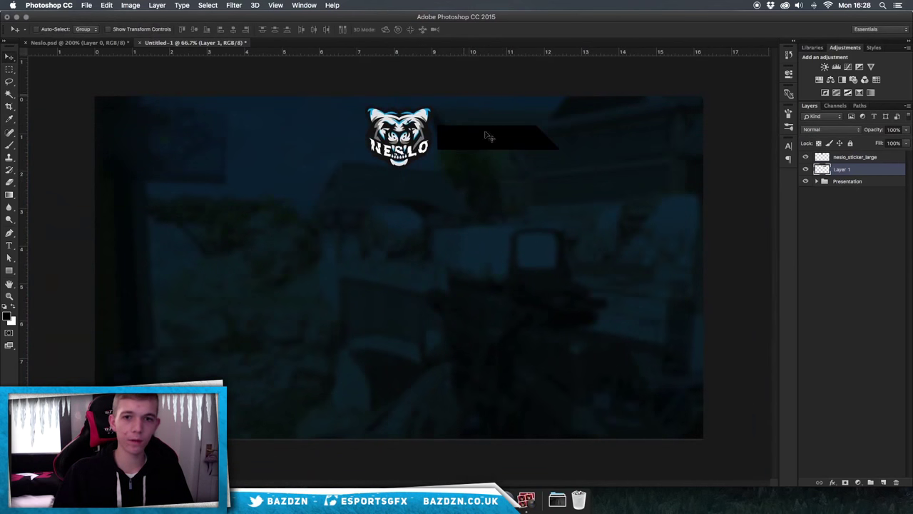
Reduce the black banner's height with Free Transform, keeping its length, to make it slimmer beside the logo.
key(super+plus)
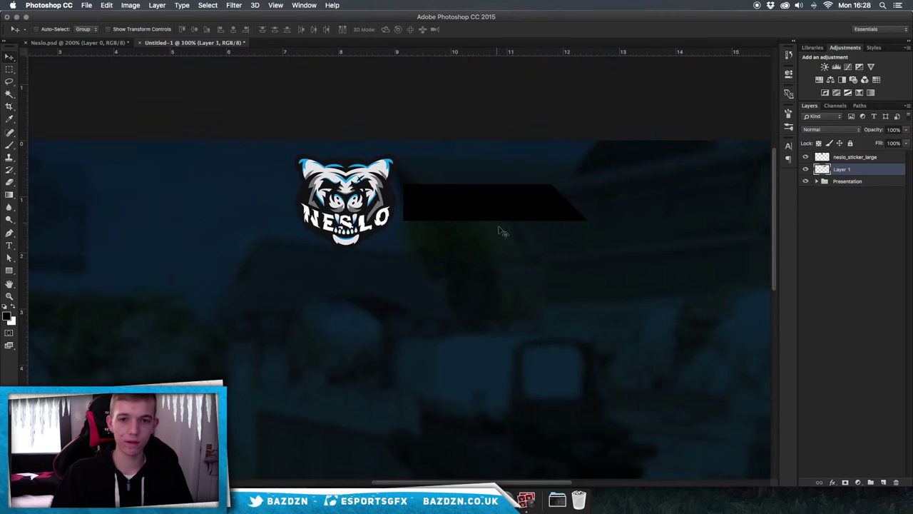
key(super+t)
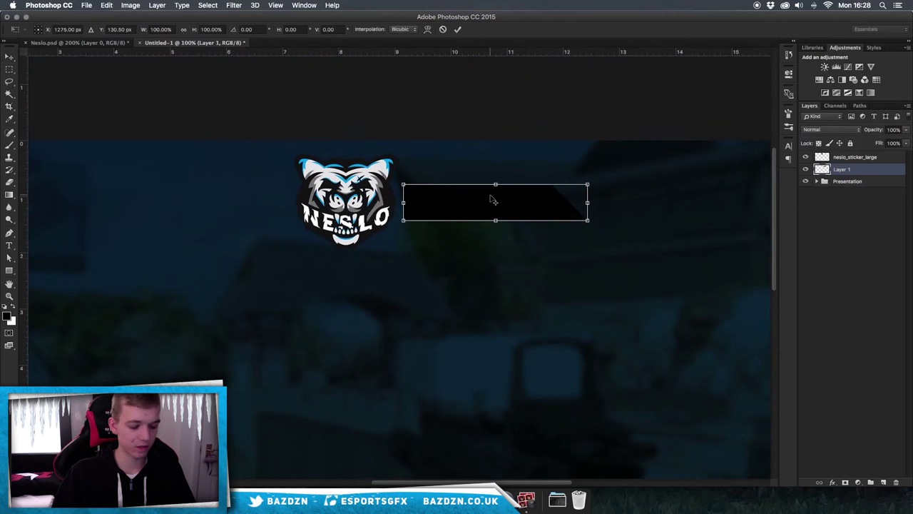
drag(497, 186, 499, 189)
key(Return)
key(super+equal)
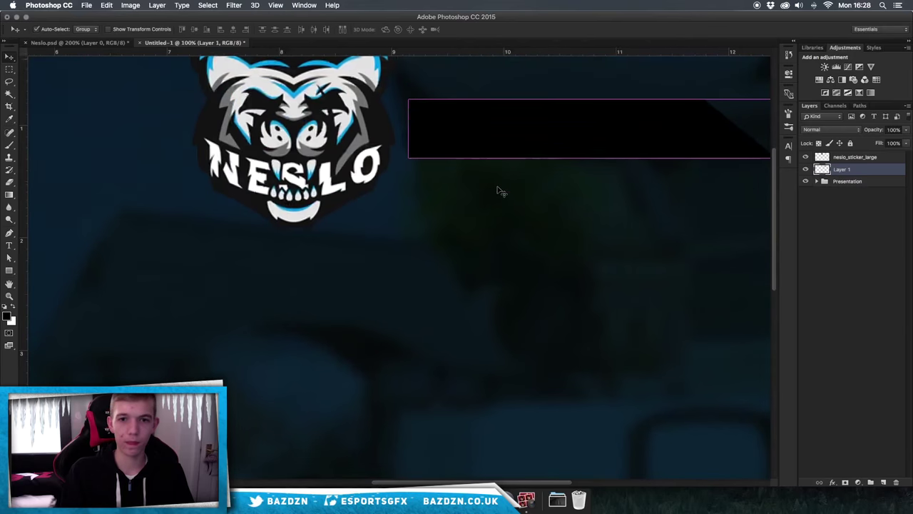
key(super+minus)
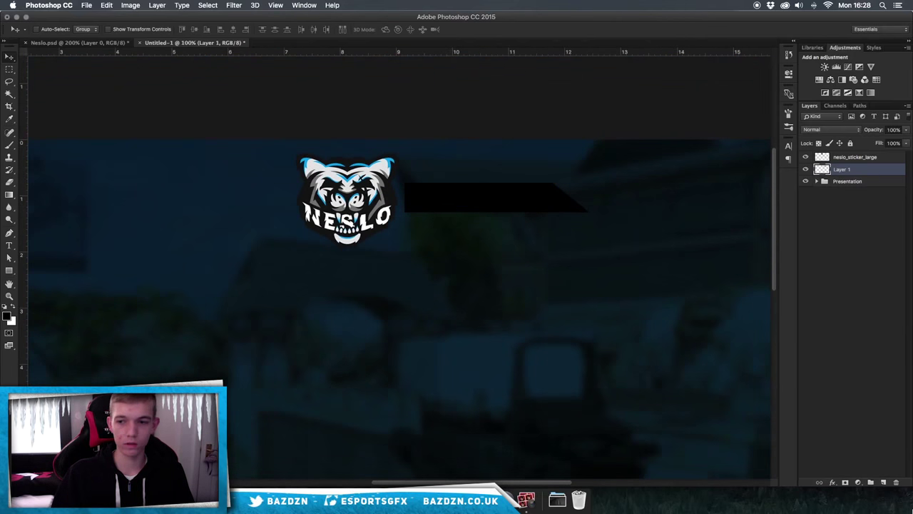
Add a new layer directly above the black banner's layer and clip it to the banner with a clipping mask.
click(882, 482)
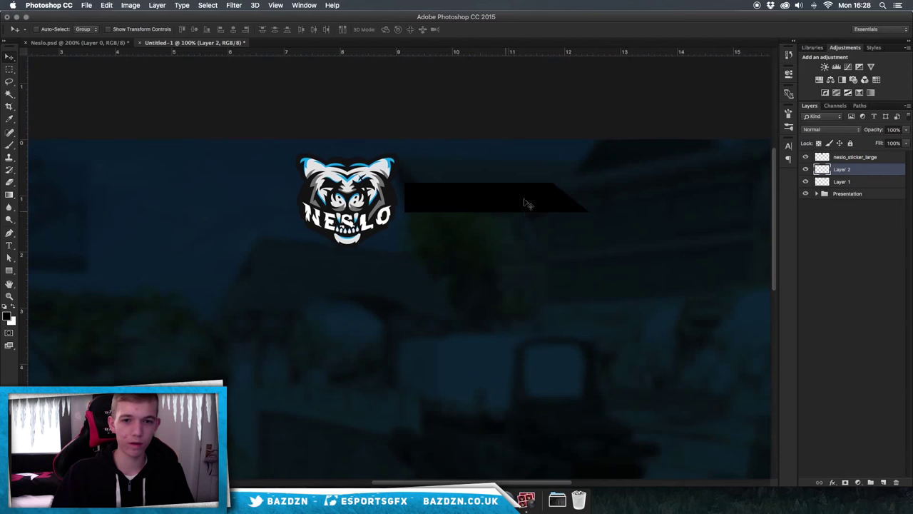
alt+click(864, 172)
alt+click(861, 171)
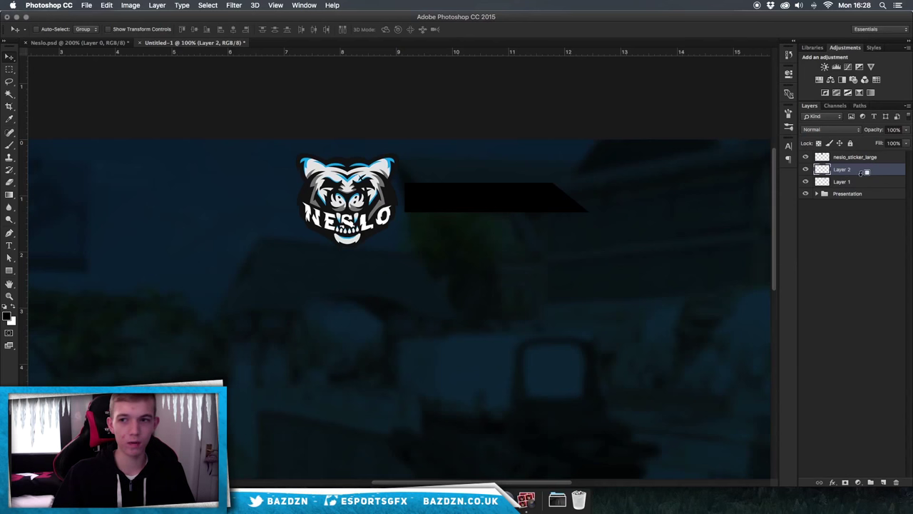
alt+click(863, 172)
alt+click(862, 172)
alt+click(850, 172)
alt+click(851, 172)
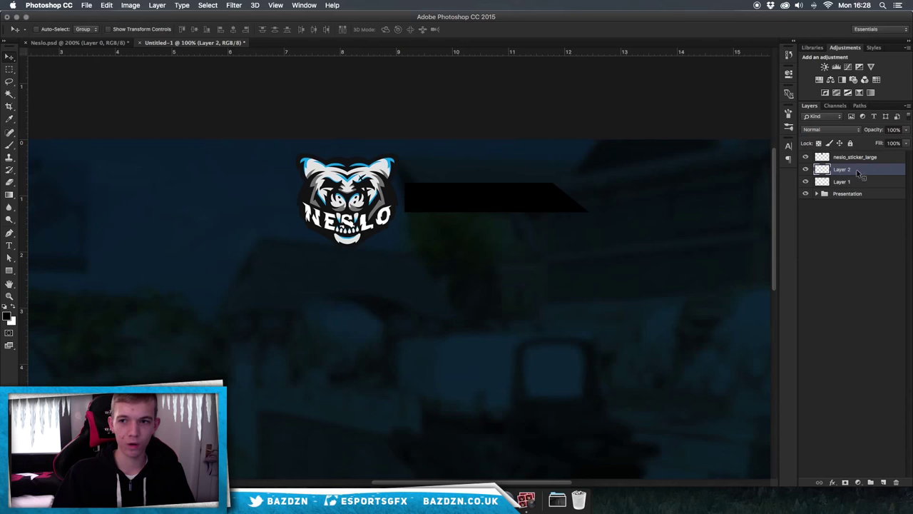
right_click(859, 172)
click(767, 253)
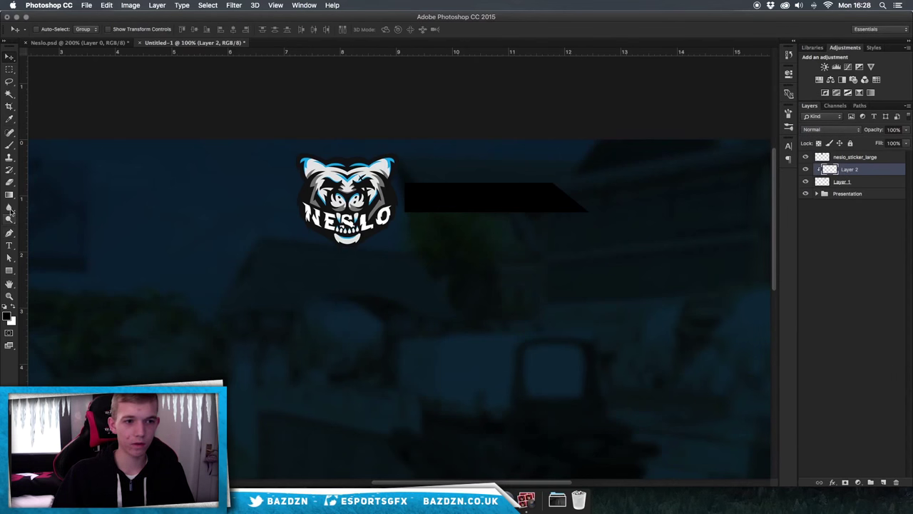
Switch to the Brush tool and reduce the brush size to 400.
click(9, 144)
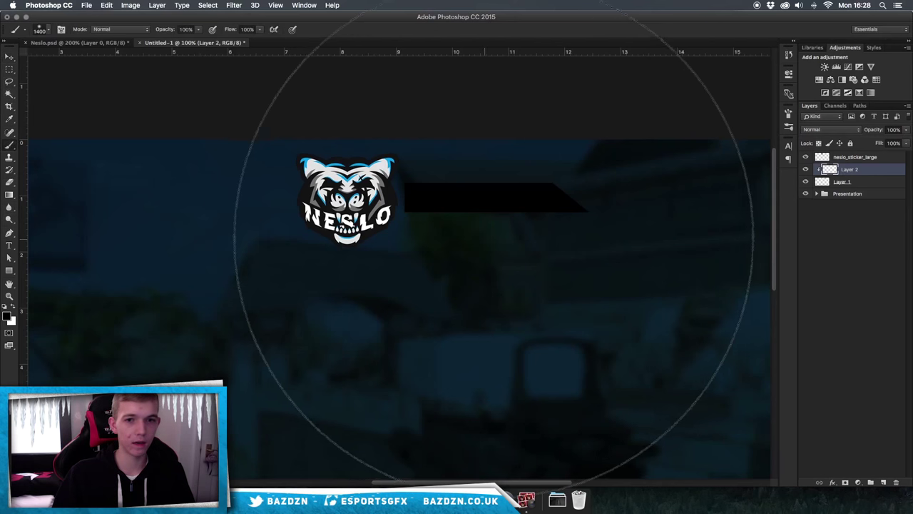
scroll(544, 234, down, 1)
key(bracketleft)
key(bracketleft)
key(bracketleft)
key(bracketleft)
key(bracketleft)
key(bracketleft)
key(bracketleft)
key(bracketleft)
key(bracketleft)
key(bracketleft)
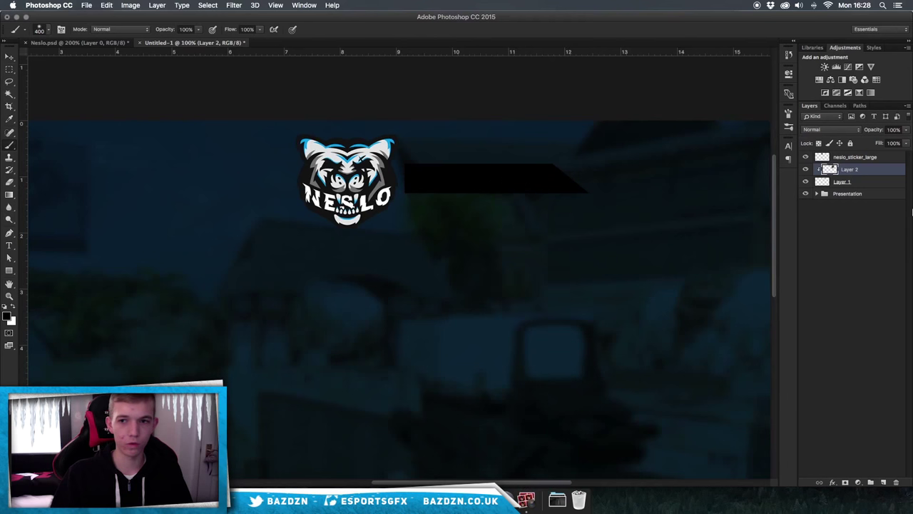
Try painting white across the banner on the clipped layer to test the clipping mask, and delete that layer.
key(x)
mouse_move(581, 184)
mouse_down()
mouse_move(597, 177)
mouse_move(592, 209)
mouse_up()
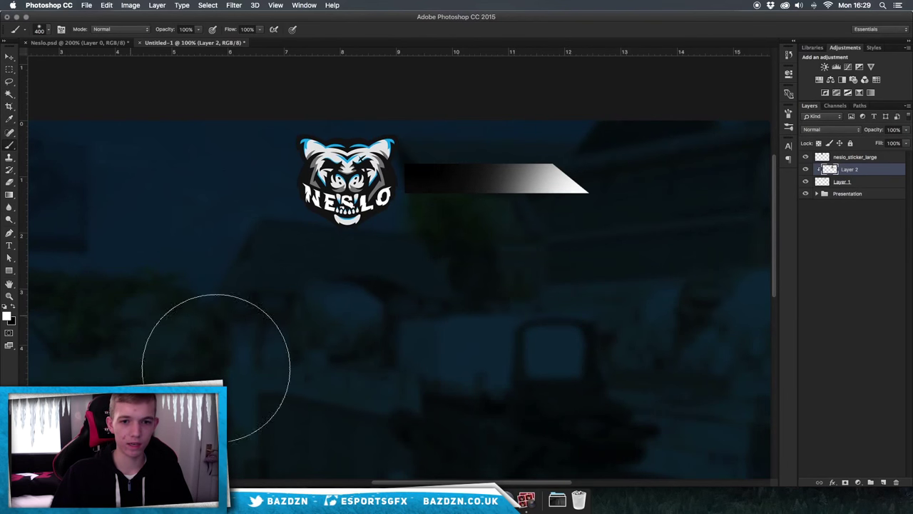
click(350, 215)
key(super+z)
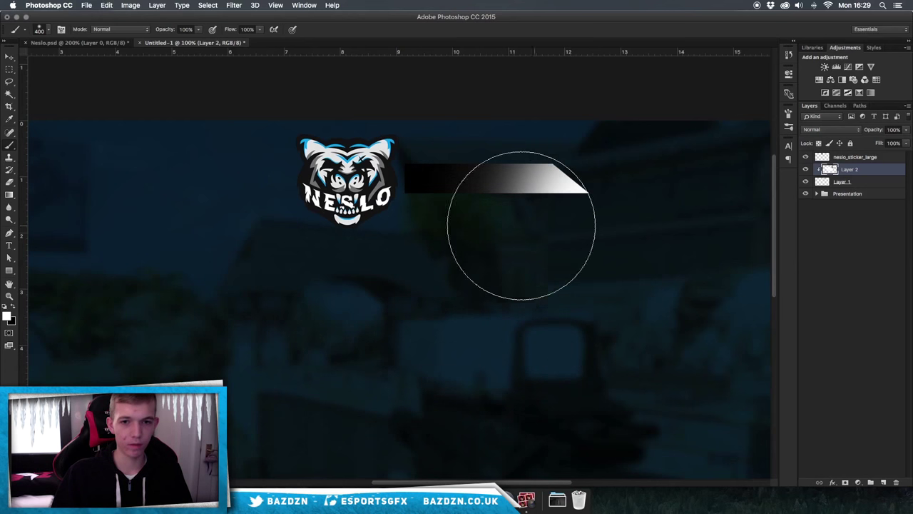
drag(535, 225, 467, 245)
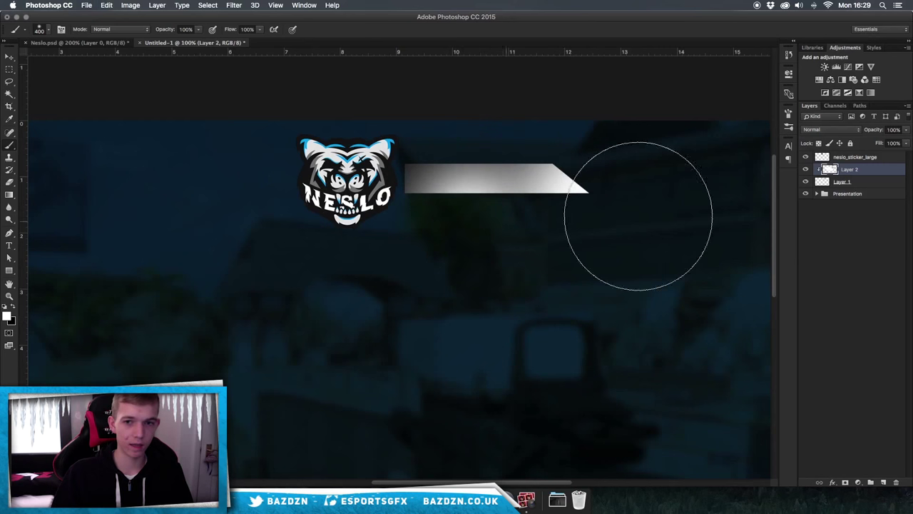
key(Delete)
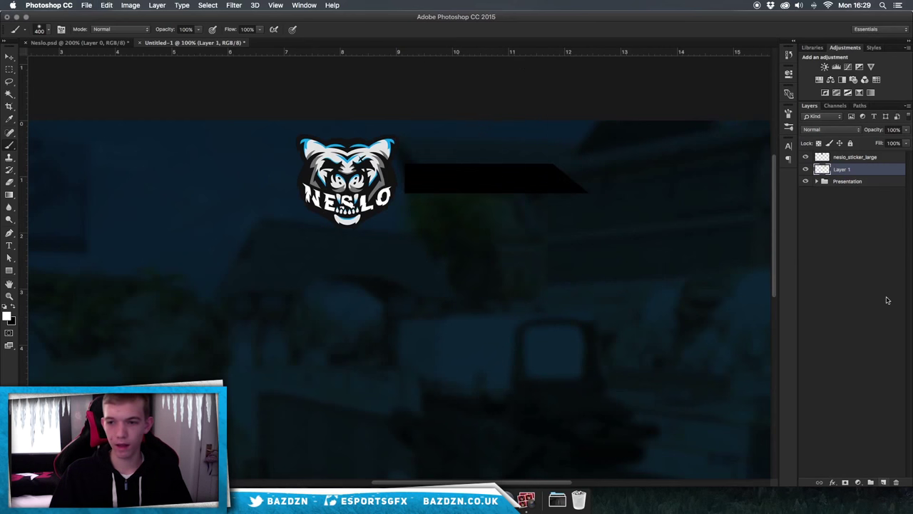
Add a fresh layer clipped to the black banner and set the brush's foreground colour to a medium blue.
click(883, 483)
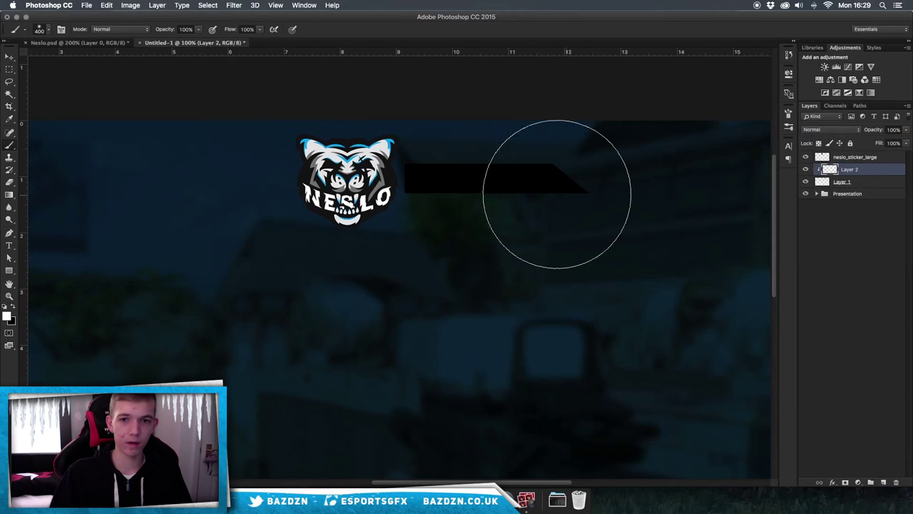
scroll(497, 157, up, 4)
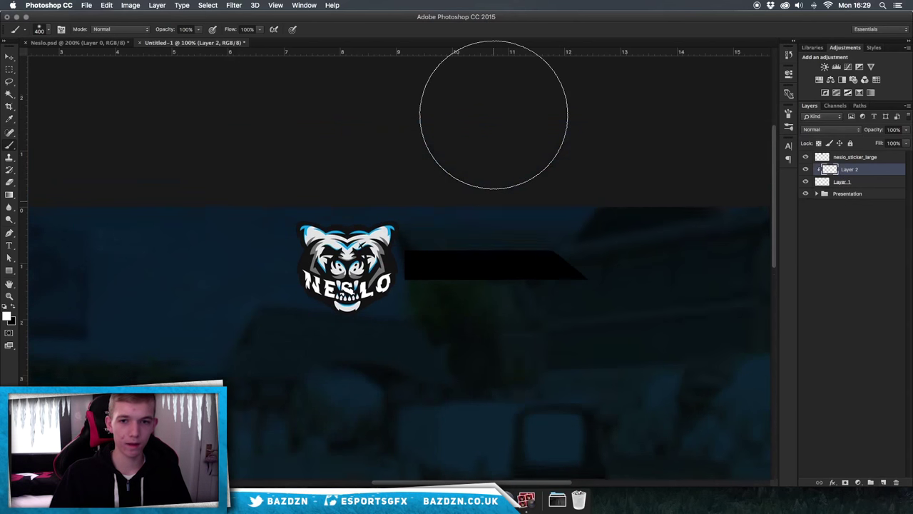
click(7, 315)
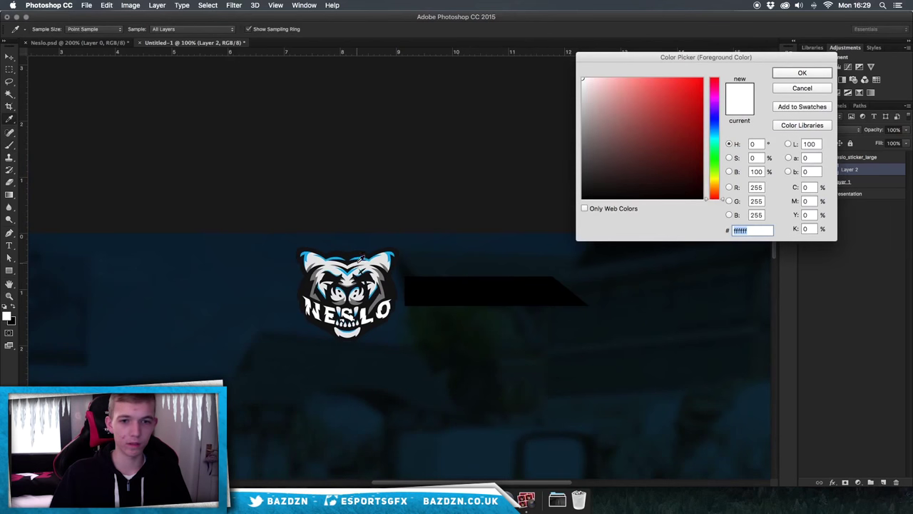
click(715, 128)
mouse_move(685, 113)
mouse_down()
mouse_move(687, 121)
mouse_move(688, 102)
mouse_up()
key(Return)
key(b)
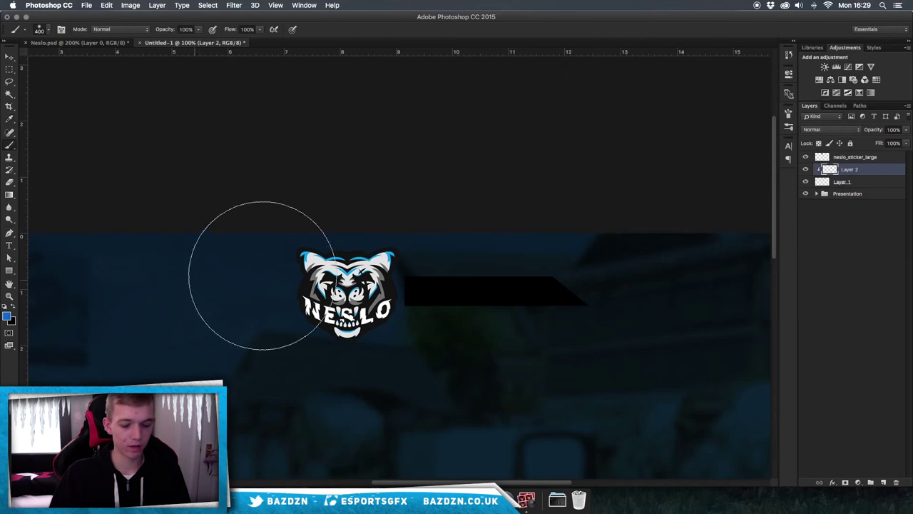
Dab a soft blue glow onto the middle of the banner's upper edge, undoing dabs until the placement suits.
click(478, 210)
key(ctrl+z)
click(494, 217)
key(ctrl+z)
click(491, 218)
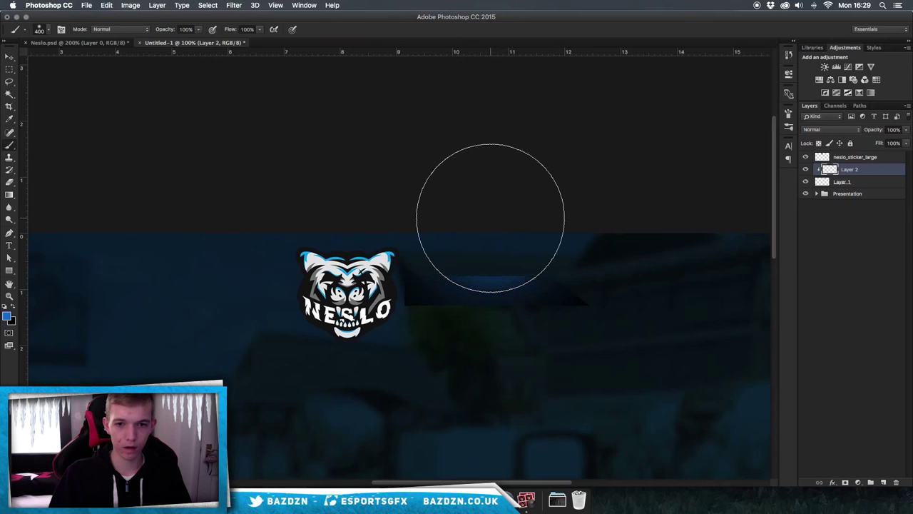
key(super+equal)
key(super+equal)
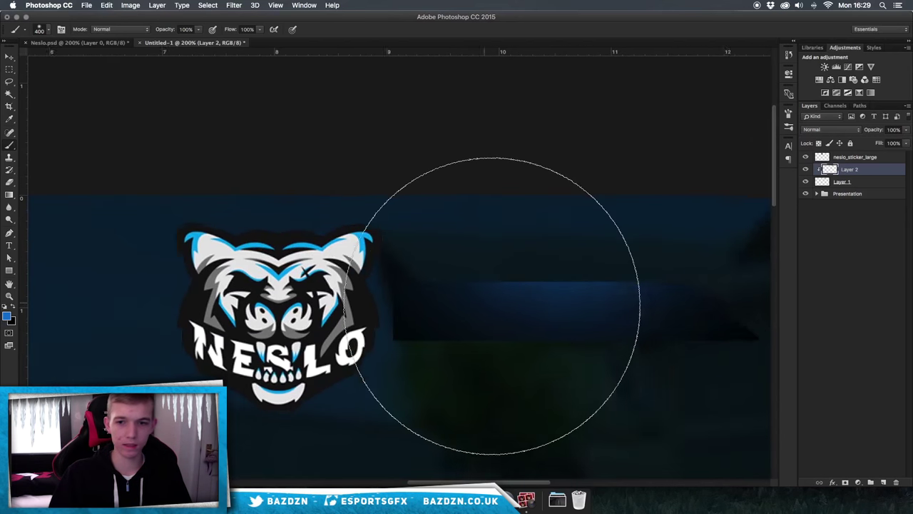
scroll(490, 306, right, 2)
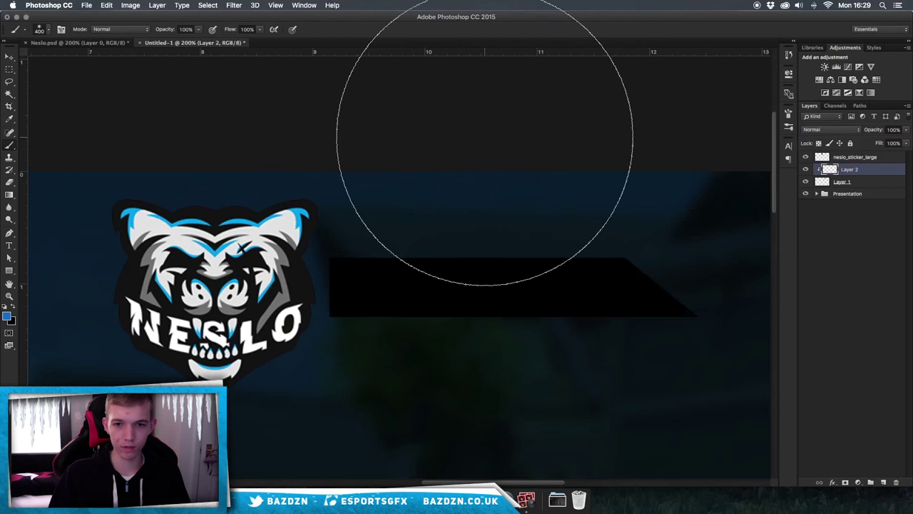
key(super+minus)
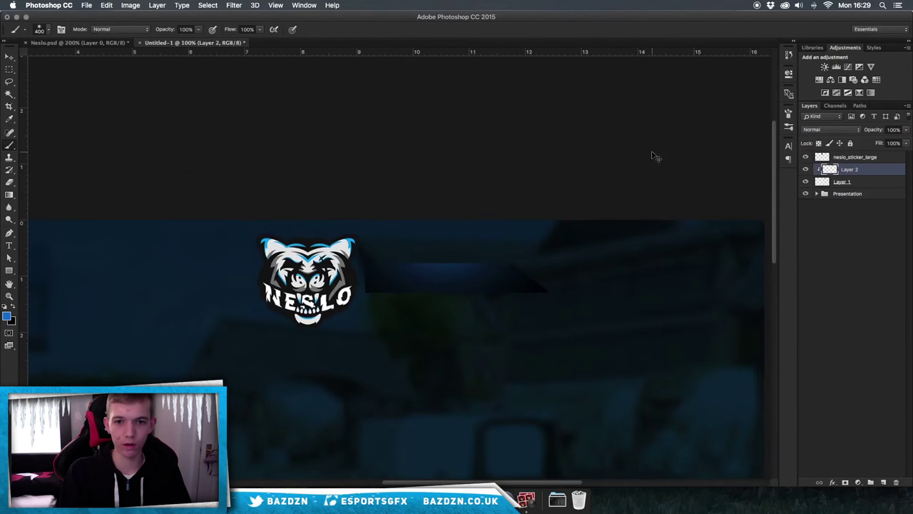
click(652, 152)
scroll(652, 151, up, 3)
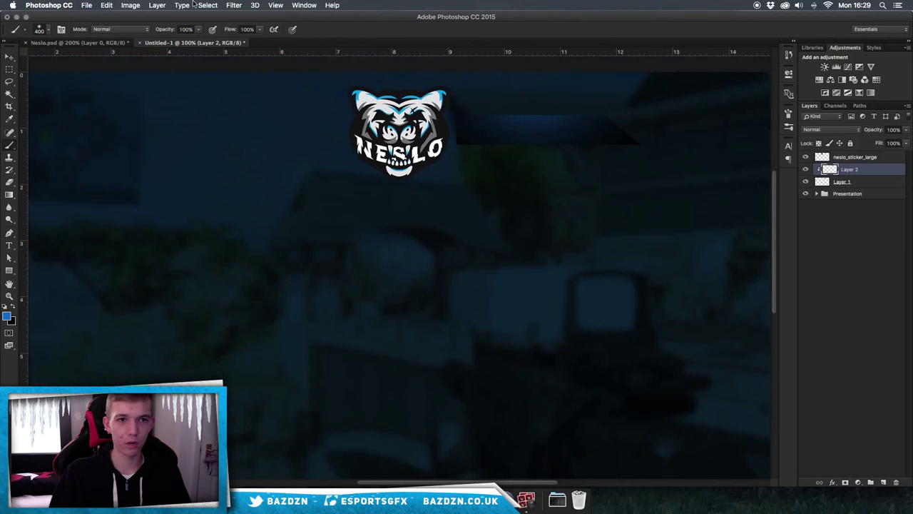
Apply a Gaussian Blur with a radius of 88.4 pixels to the blue glow layer.
click(229, 7)
mouse_move(246, 122)
click(401, 161)
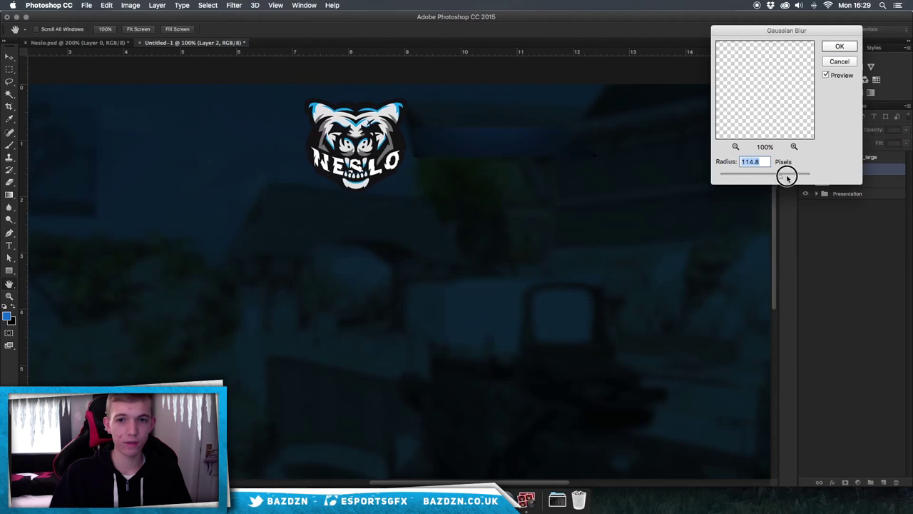
drag(781, 177, 777, 178)
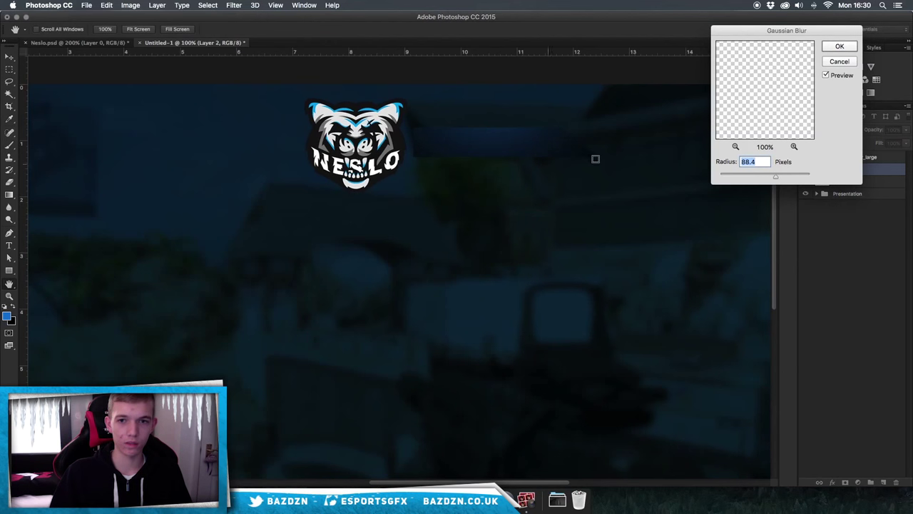
click(840, 47)
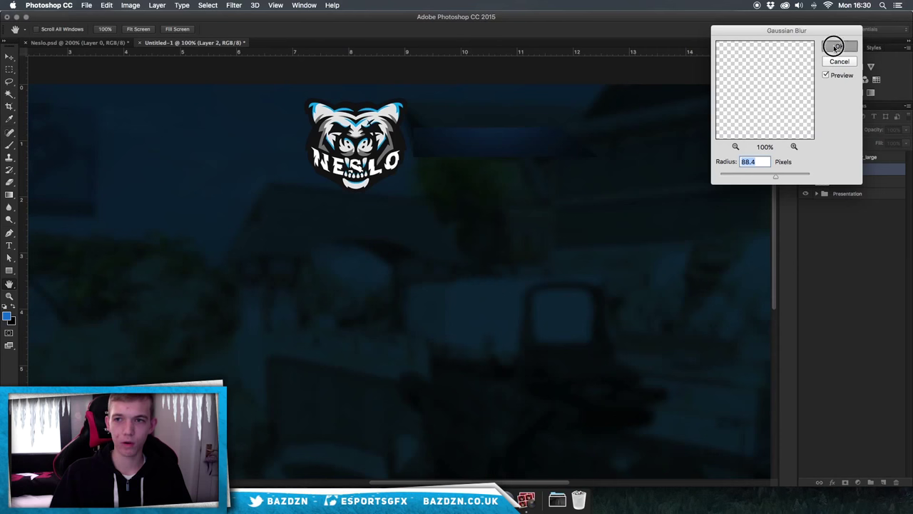
Examine the blurred blue glow on the banner beside the logo, both close up and against the whole overlay.
scroll(496, 169, up, 5)
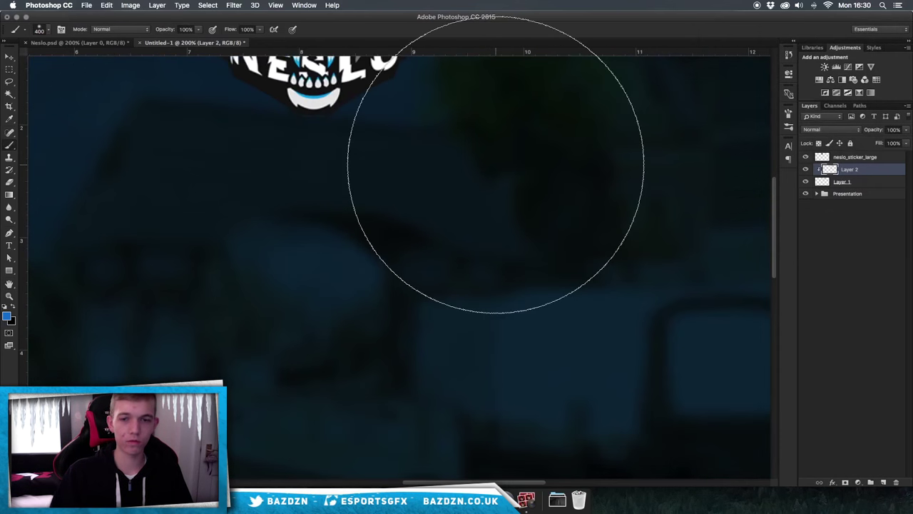
key(v)
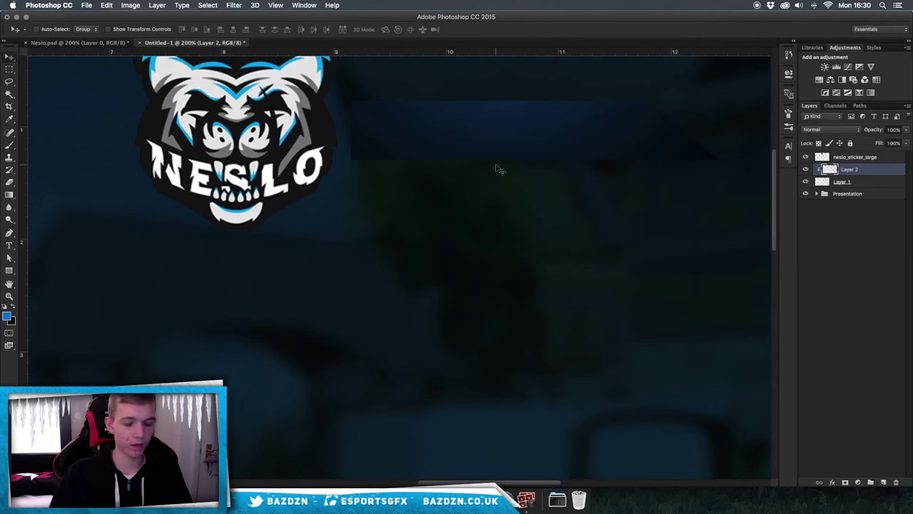
scroll(500, 172, up, 3)
mouse_move(560, 149)
mouse_down()
mouse_move(573, 183)
mouse_move(578, 169)
mouse_move(569, 163)
mouse_move(591, 179)
mouse_move(591, 198)
mouse_up()
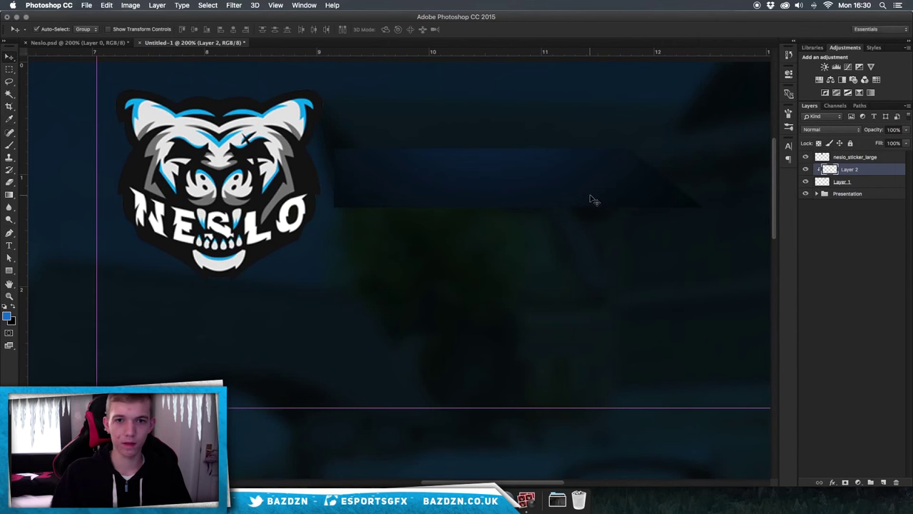
scroll(591, 199, down, 5)
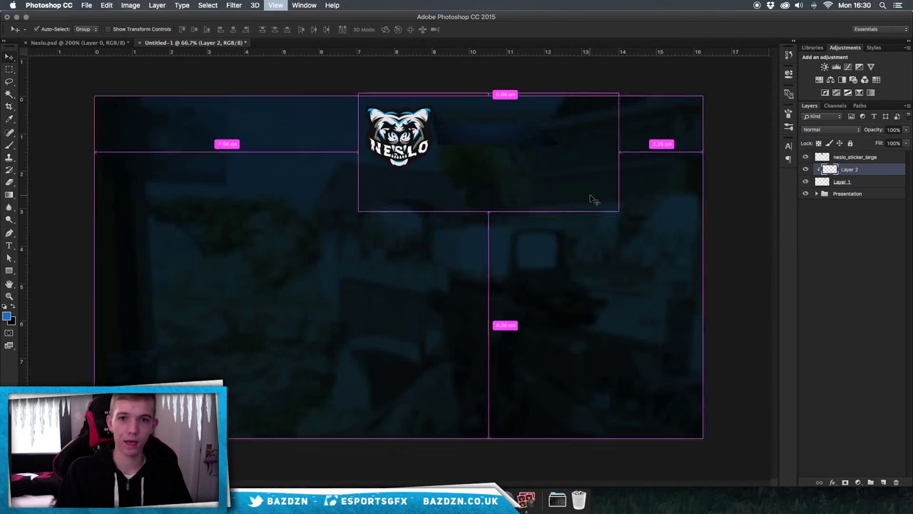
scroll(591, 197, up, 3)
scroll(591, 198, up, 1)
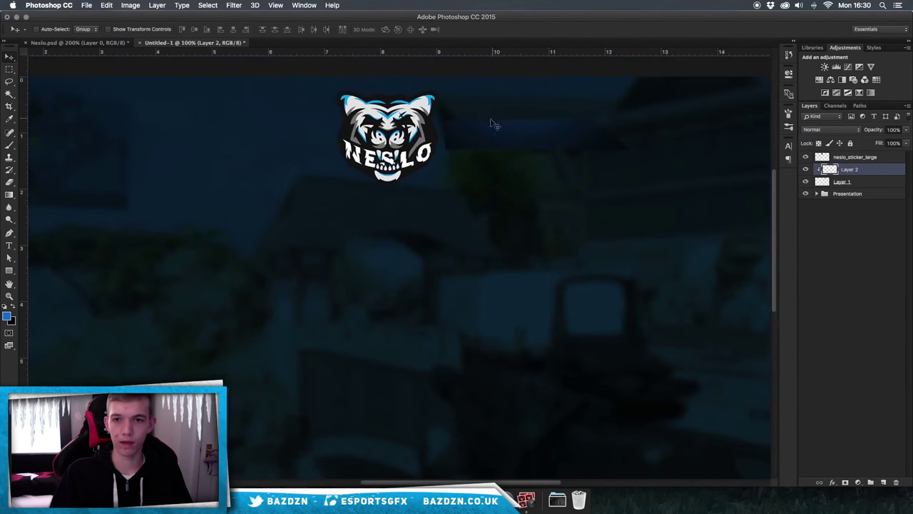
scroll(769, 146, right, 5)
scroll(770, 147, up, 3)
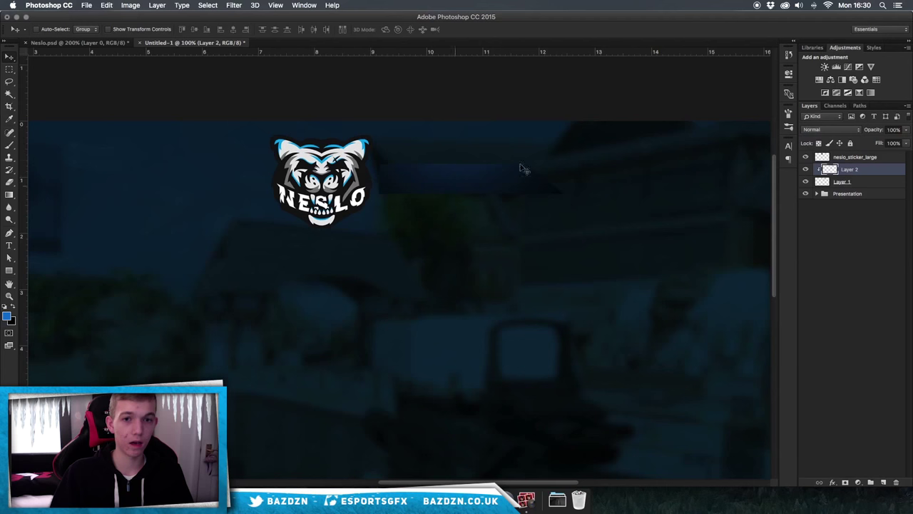
scroll(541, 164, down, 3)
scroll(541, 164, left, 2)
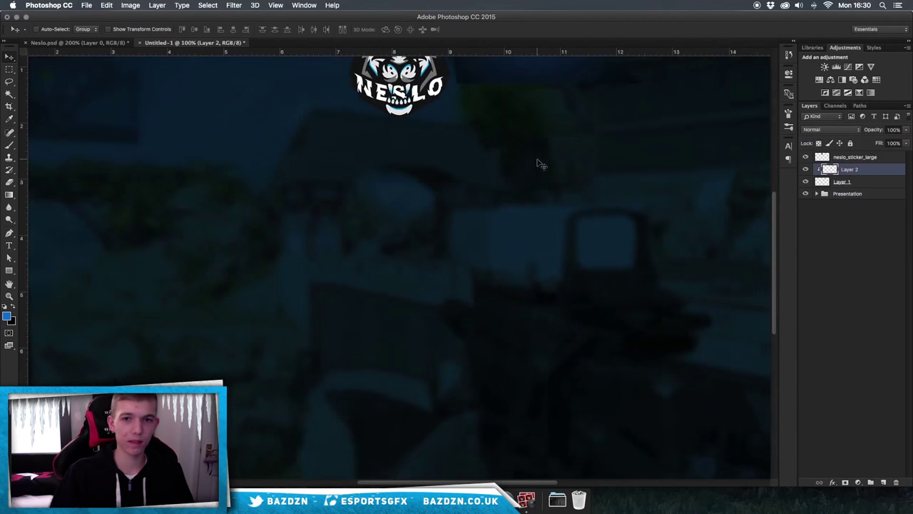
scroll(541, 163, up, 5)
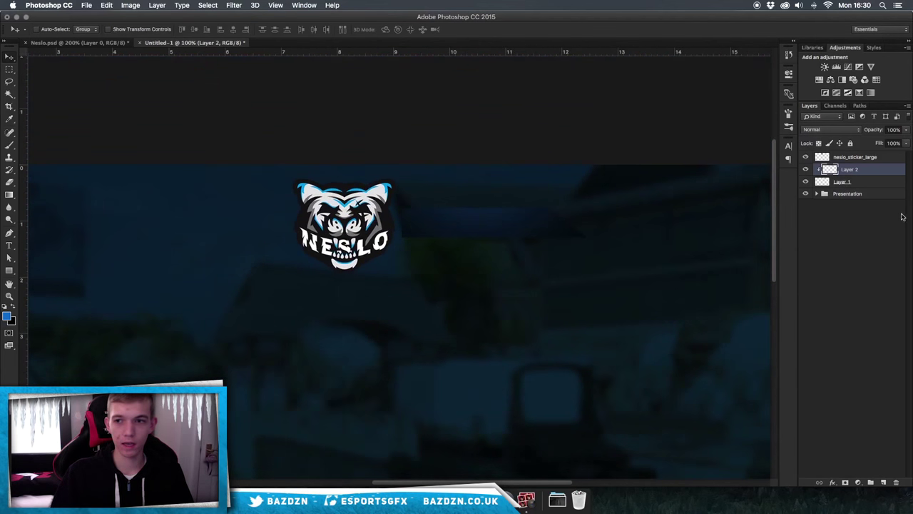
Add another layer clipped to the banner above the glow, and load the banner's outline as a selection.
click(882, 484)
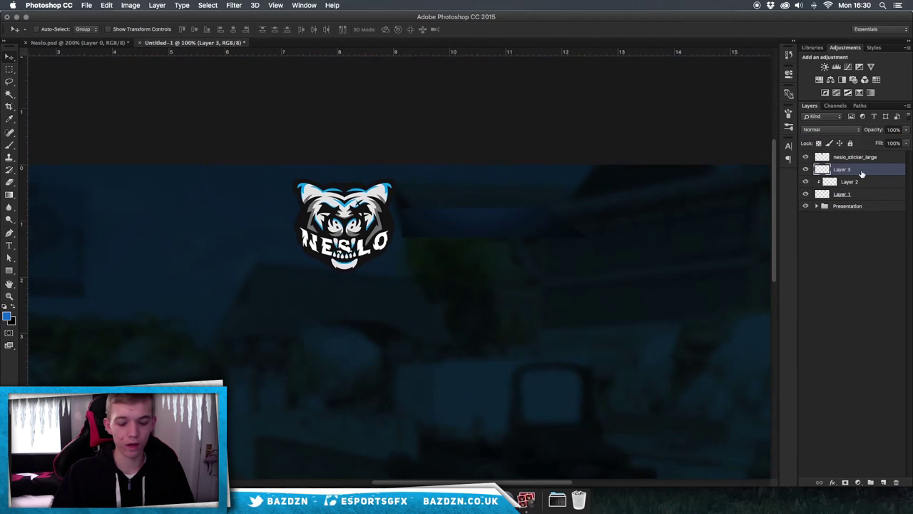
alt+click(855, 175)
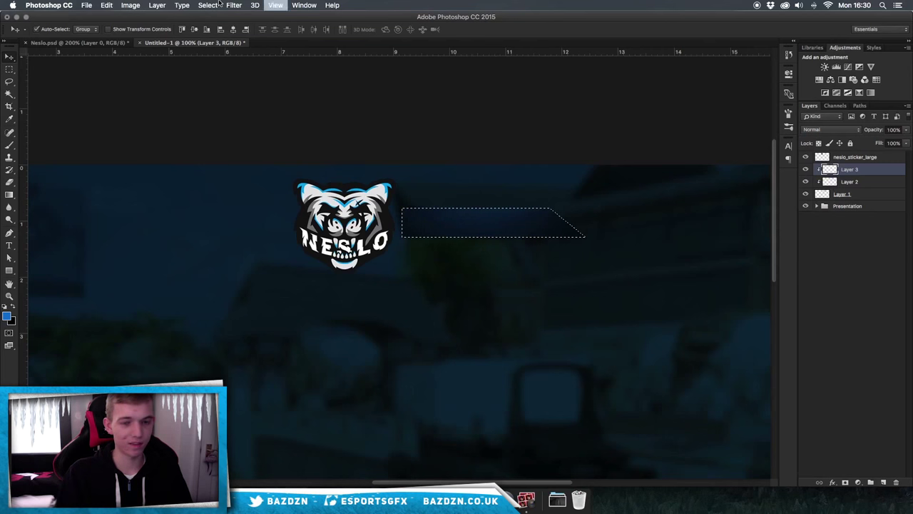
key(super+plus)
key(super+minus)
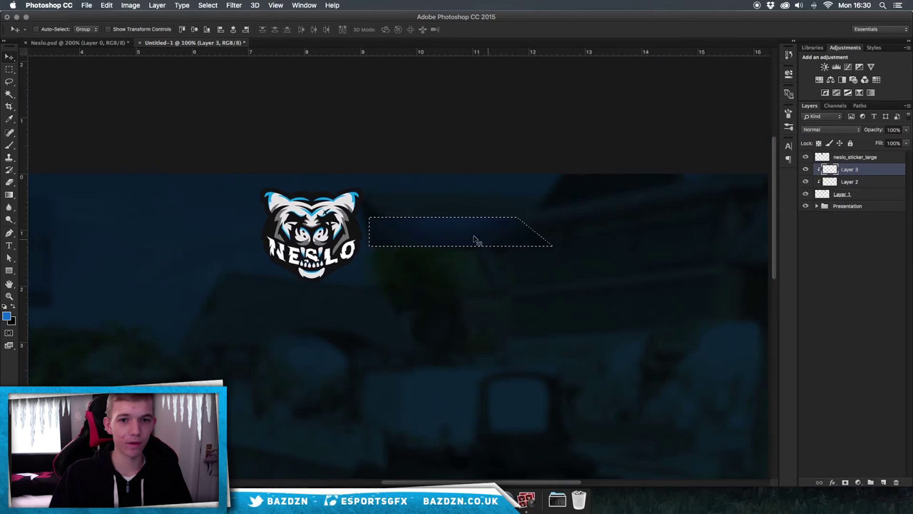
Turn the banner's outline selection into a border selection 2 pixels wide.
click(219, 4)
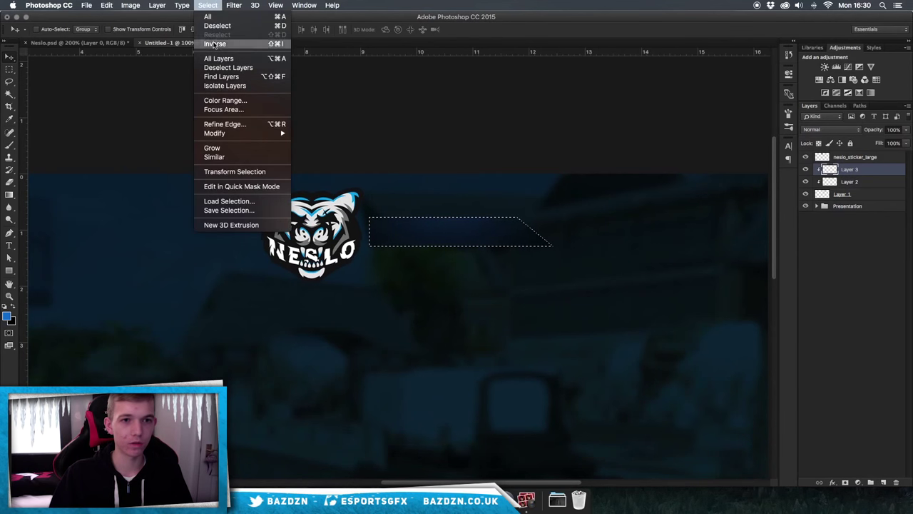
mouse_move(233, 134)
click(305, 134)
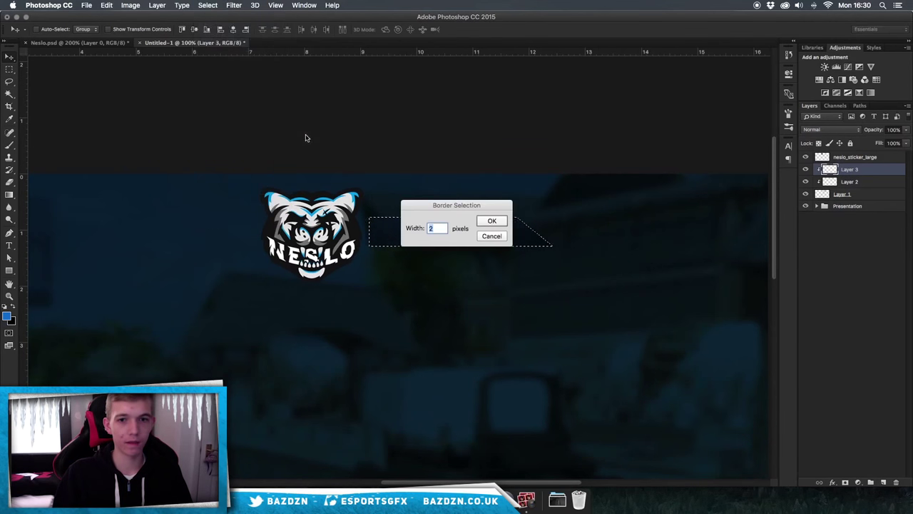
key(super+equal)
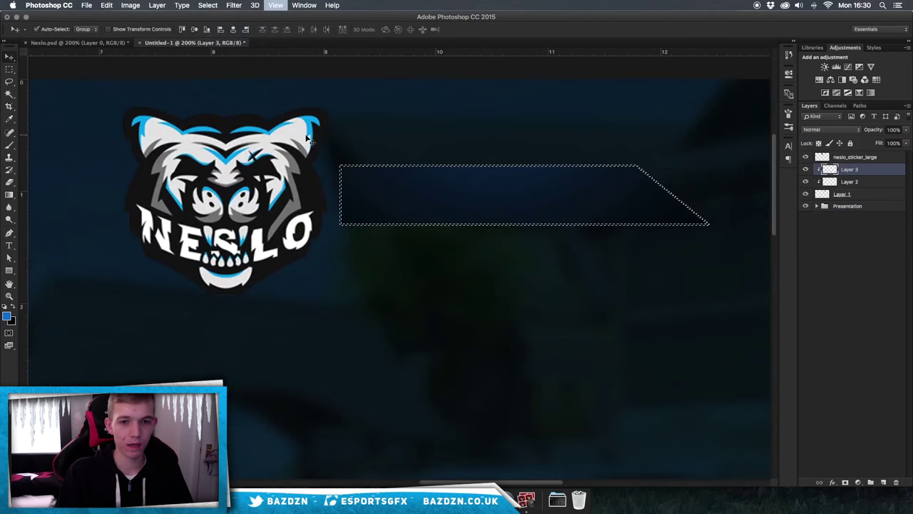
Set the foreground colour to white (ffffff), fill the border selection with it on the upper clipped layer, and deselect.
click(8, 315)
drag(642, 114, 533, 56)
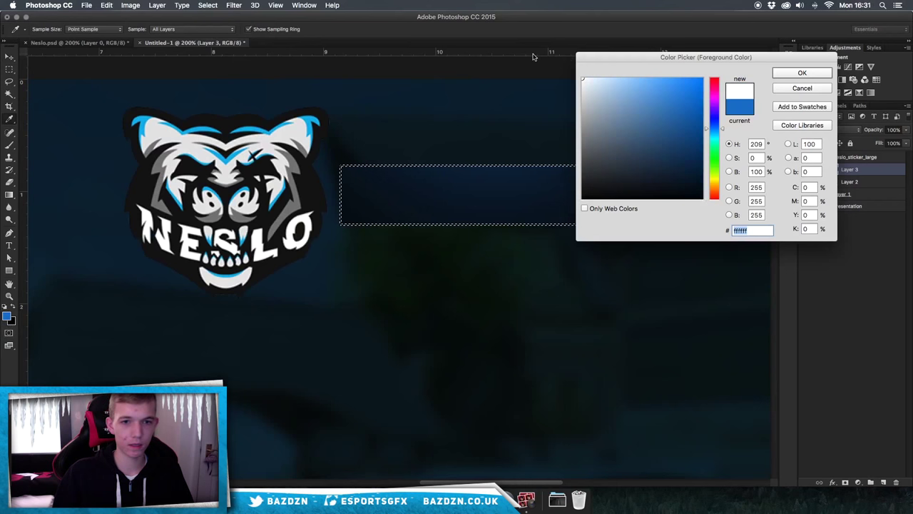
key(Return)
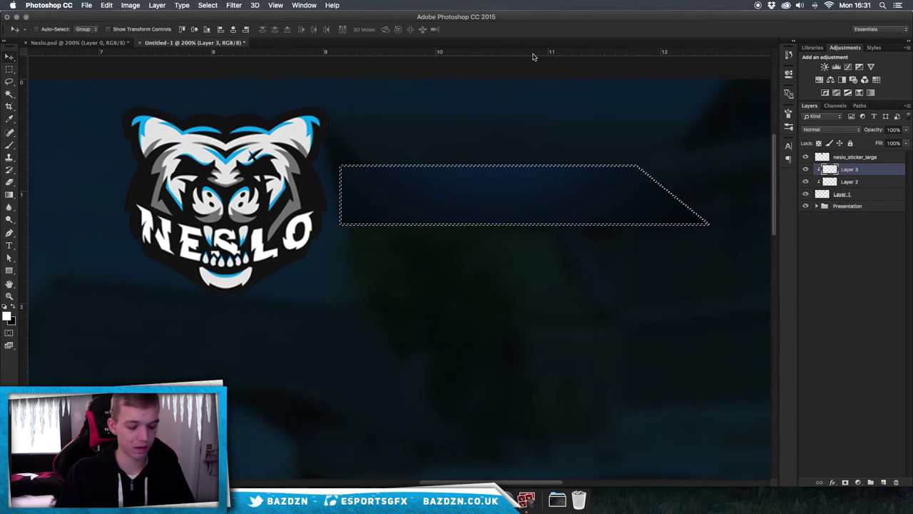
key(ctrl+d)
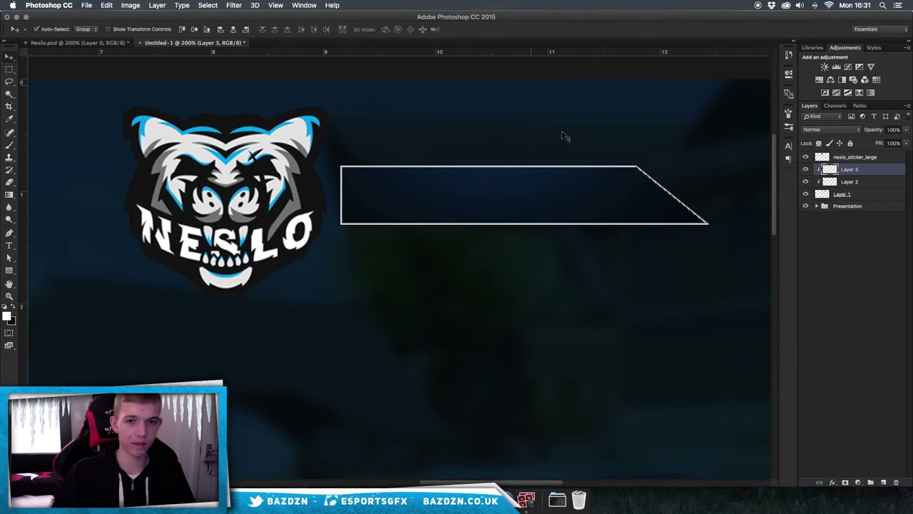
key(ctrl+shift+d)
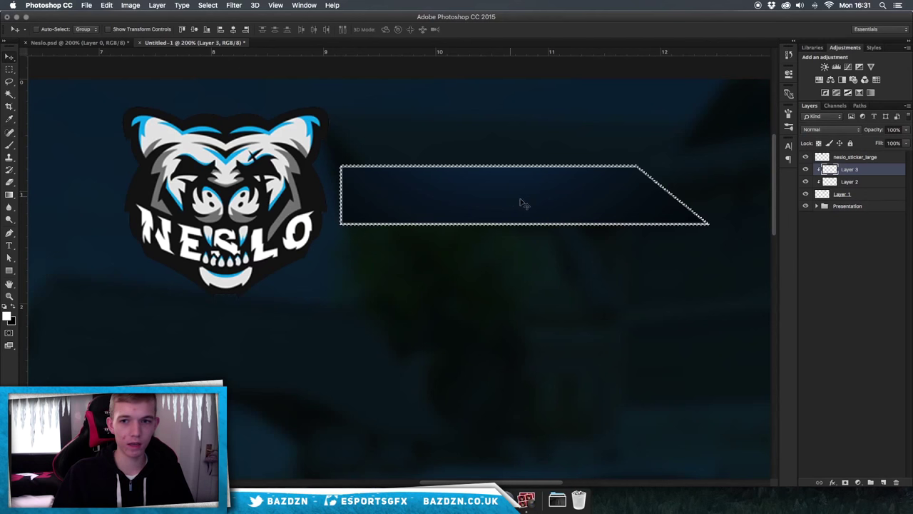
key(ctrl+d)
key(ctrl+shift+d)
key(ctrl+d)
key(ctrl+shift+d)
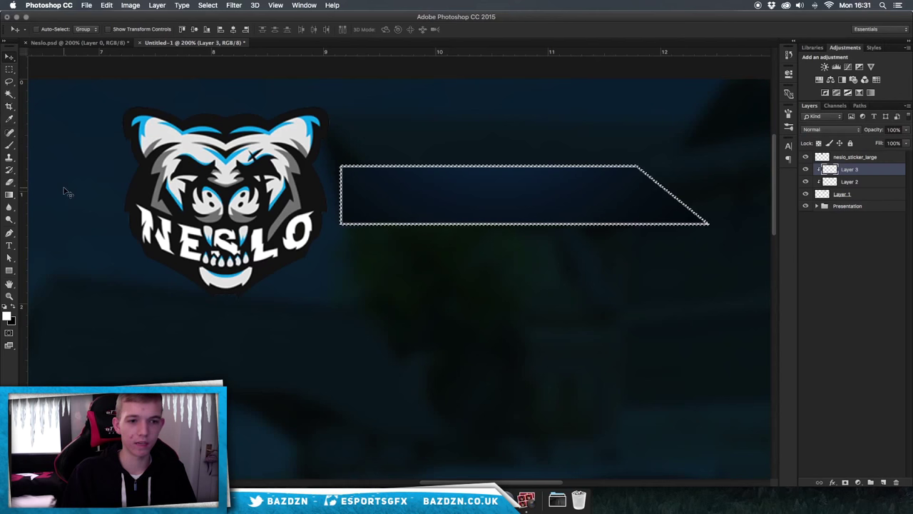
key(ctrl+d)
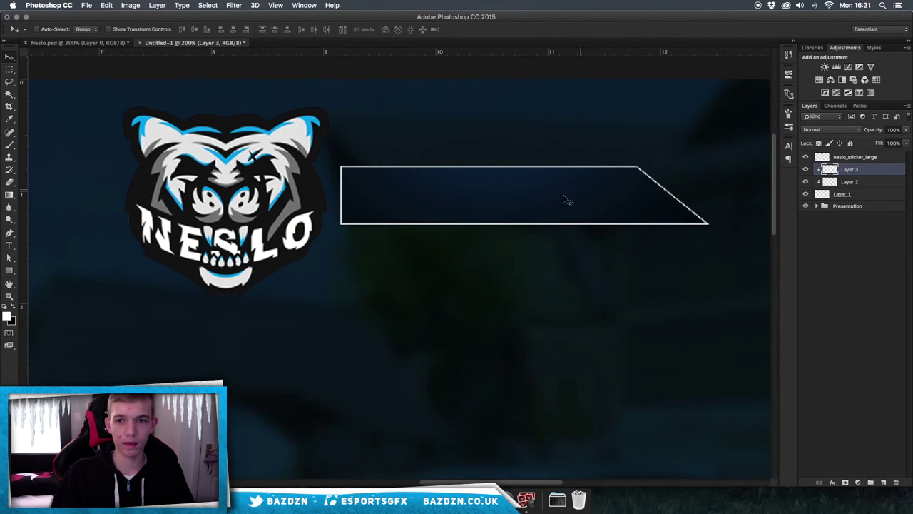
Set the blend mode of the white border layer to Overlay.
click(839, 134)
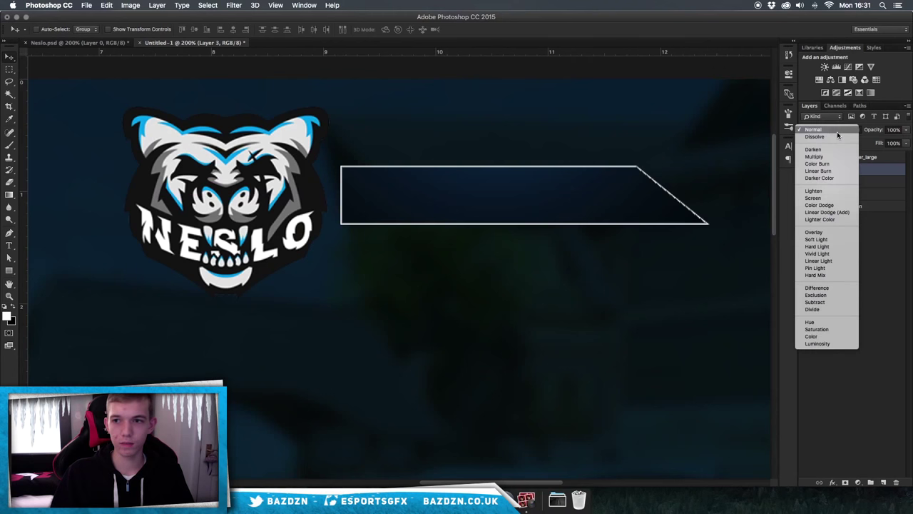
click(812, 234)
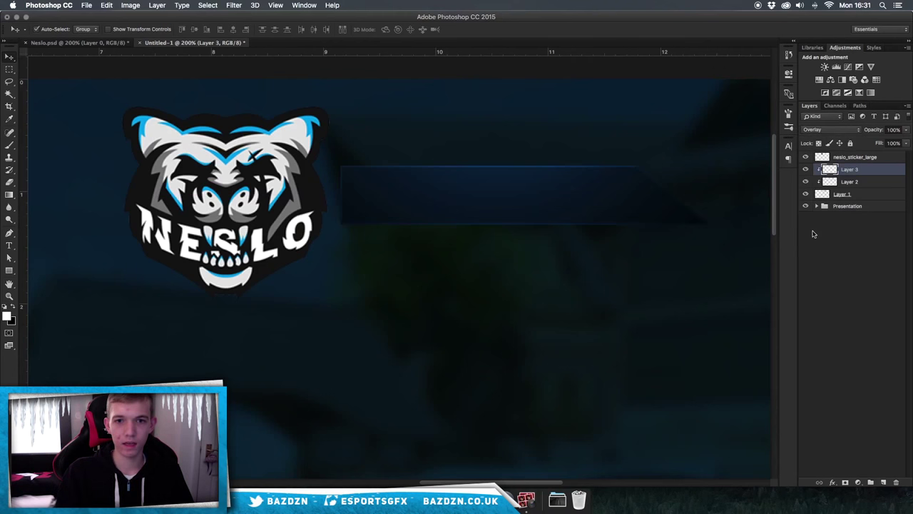
key(super+minus)
key(super+equal)
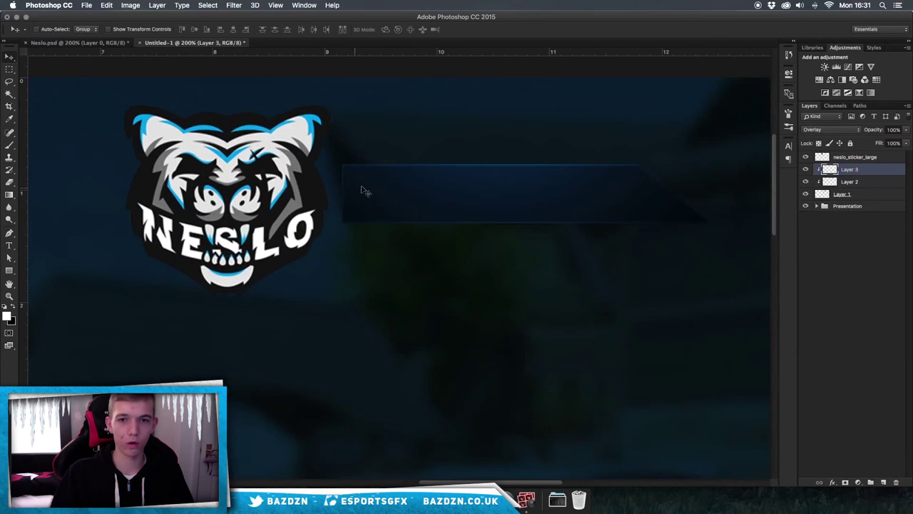
key(super+minus)
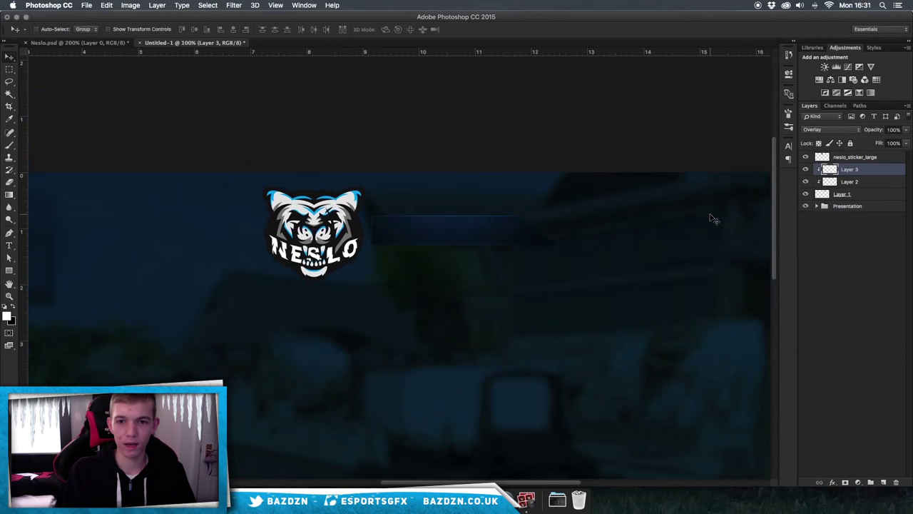
key(super+equal)
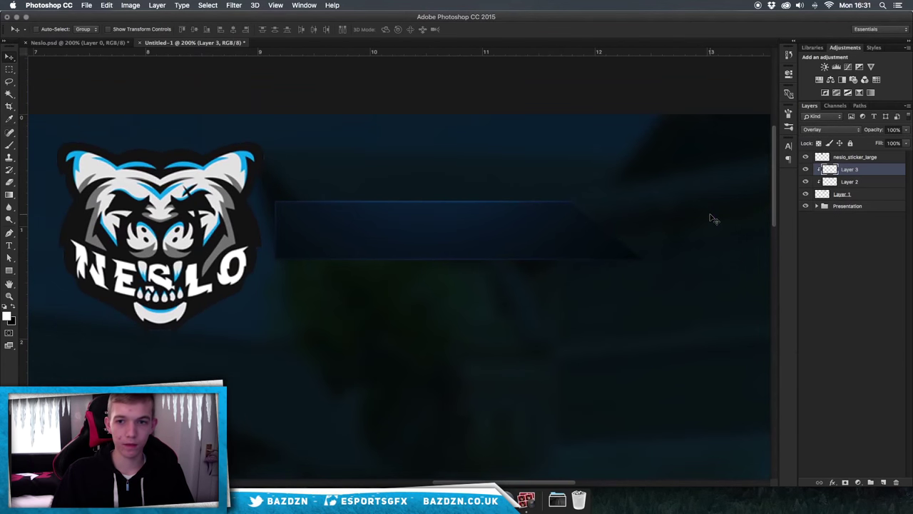
Duplicate the Overlay border layer and softly erase parts of the copy with a 150 px eraser at 0% hardness.
drag(450, 212, 443, 207)
key(e)
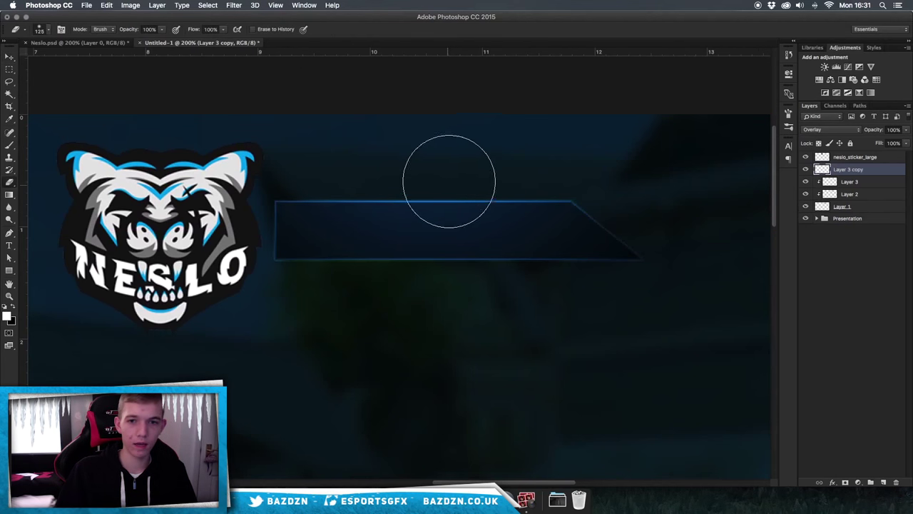
key(bracketright)
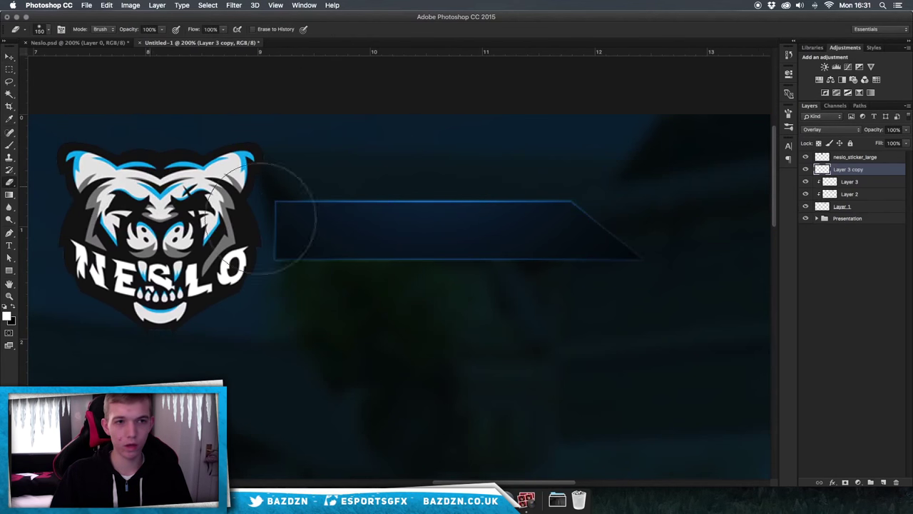
right_click(513, 228)
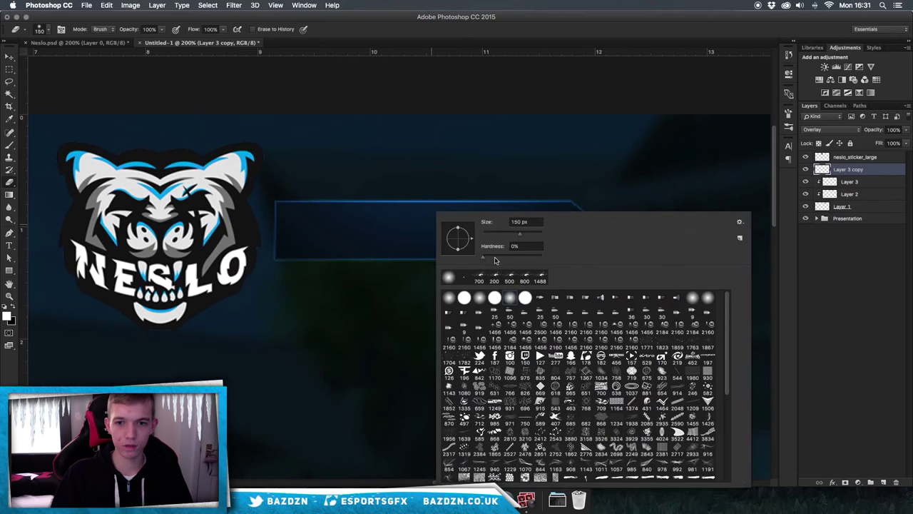
click(530, 246)
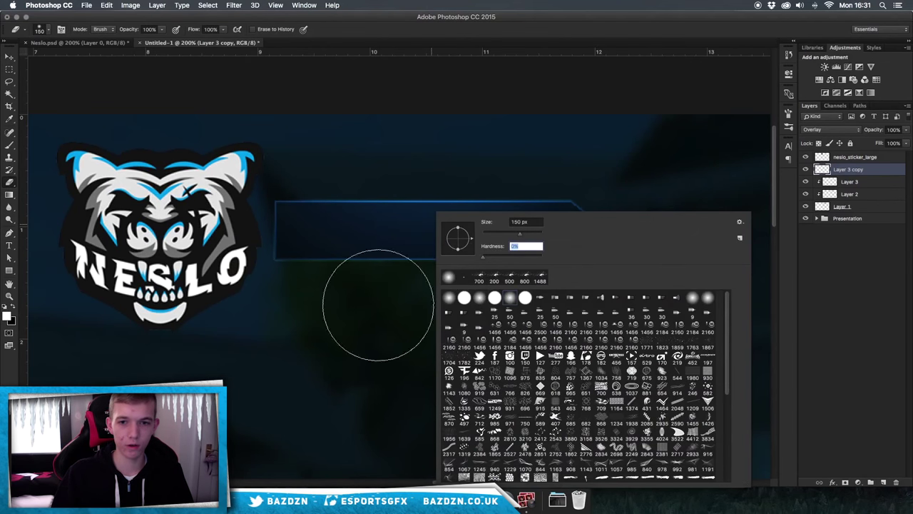
key(Return)
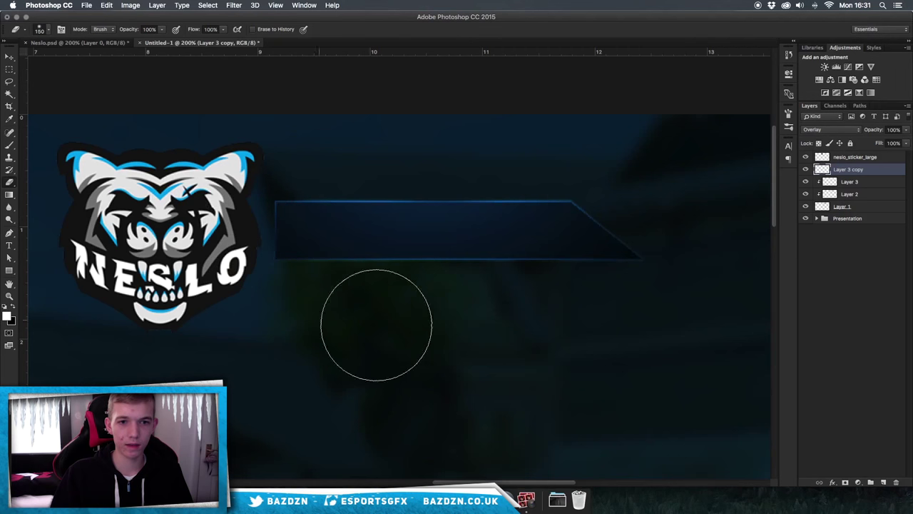
Examine the banner's brightened border beside the logo, both close up and against the whole overlay.
key(super+minus)
key(super+minus)
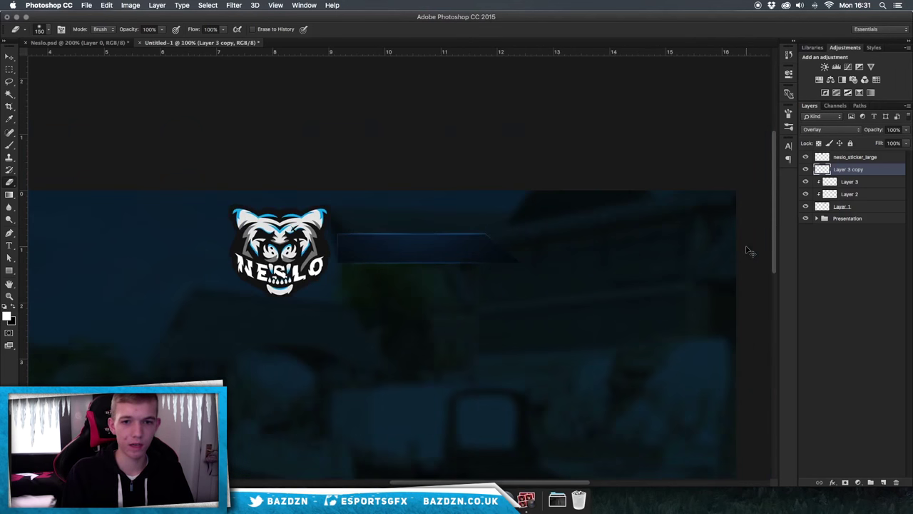
key(super+plus)
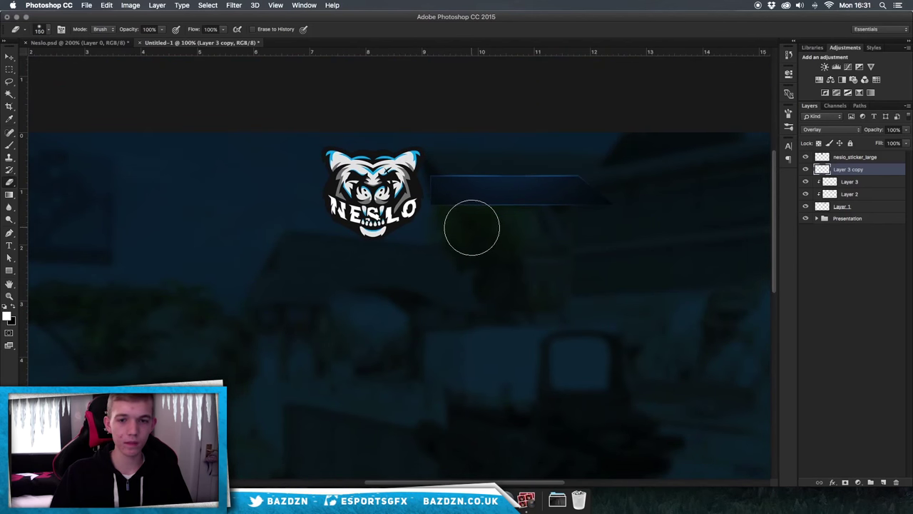
scroll(471, 228, up, 2)
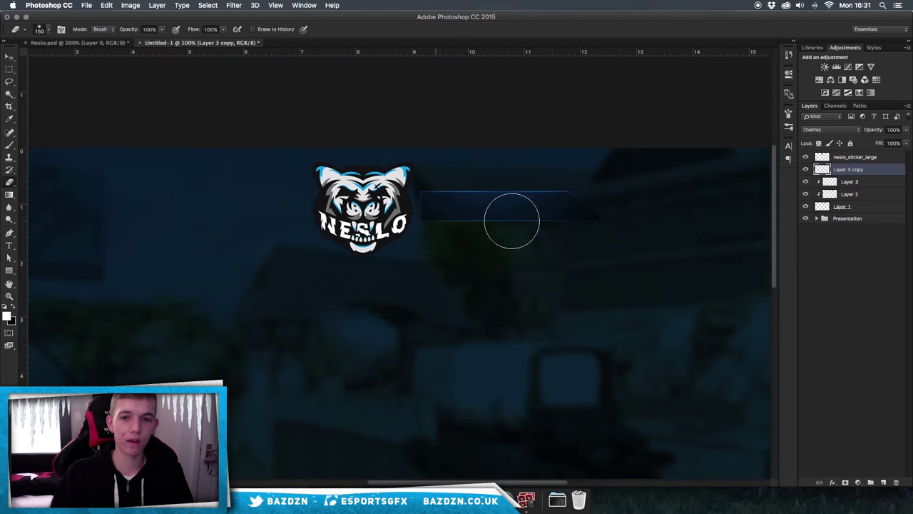
key(super+minus)
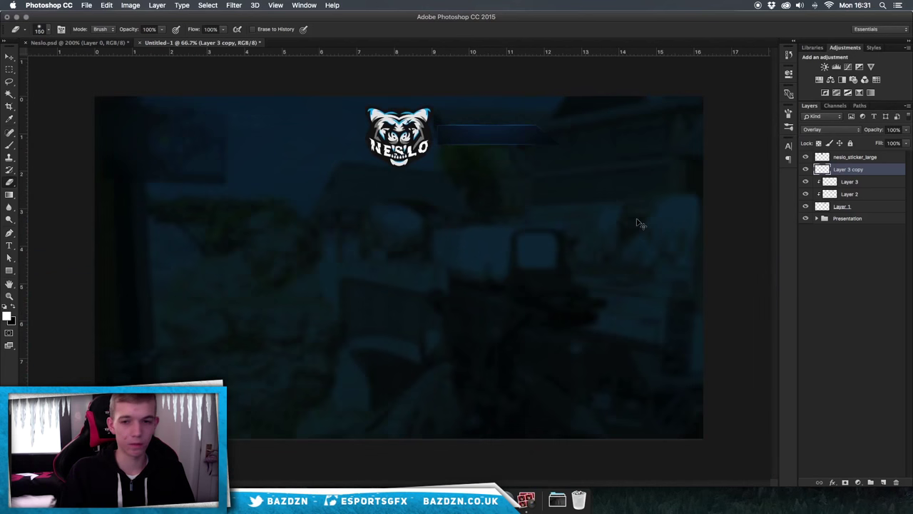
key(super+plus)
scroll(637, 220, up, 2)
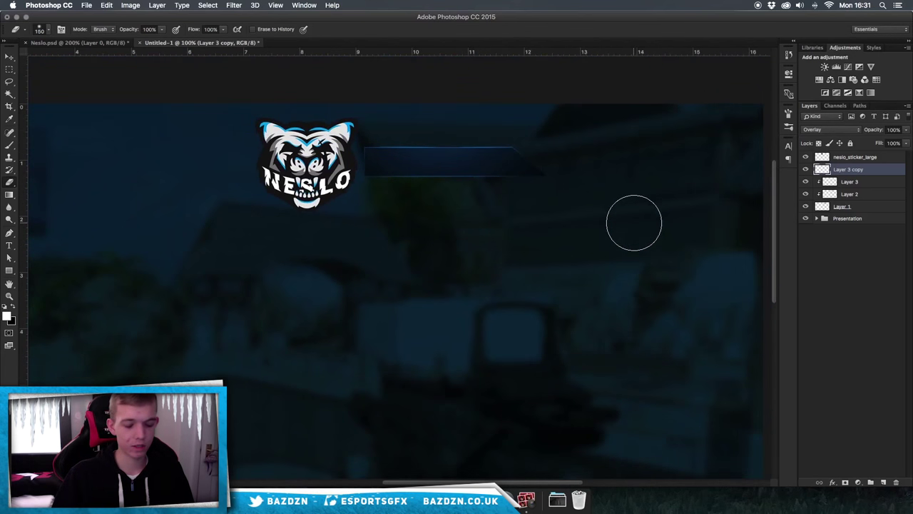
key(v)
scroll(471, 346, up, 3)
scroll(471, 346, up, 3)
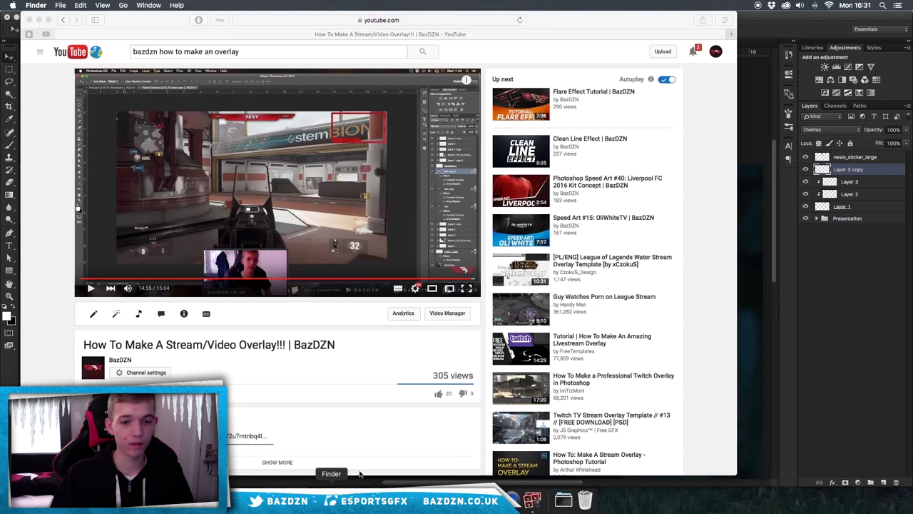
Switch to Safari and search YouTube for "bazdzn texture pack".
click(333, 498)
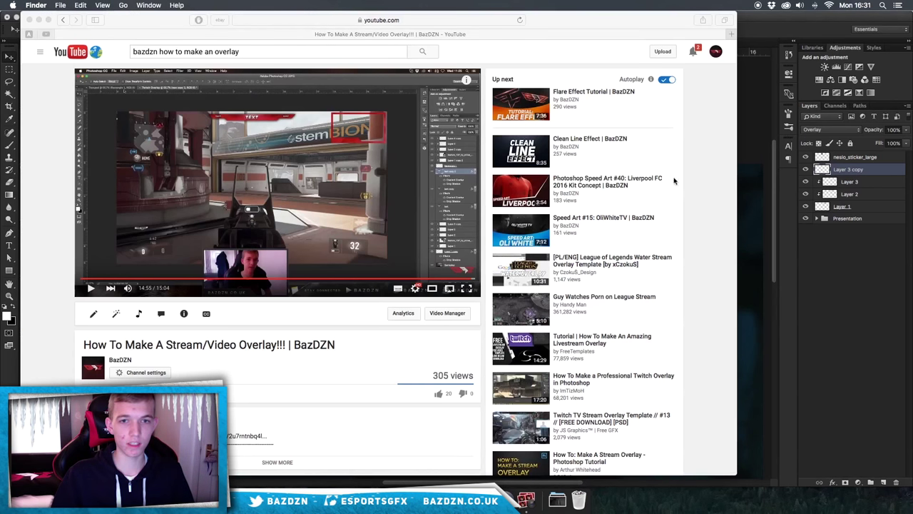
click(799, 255)
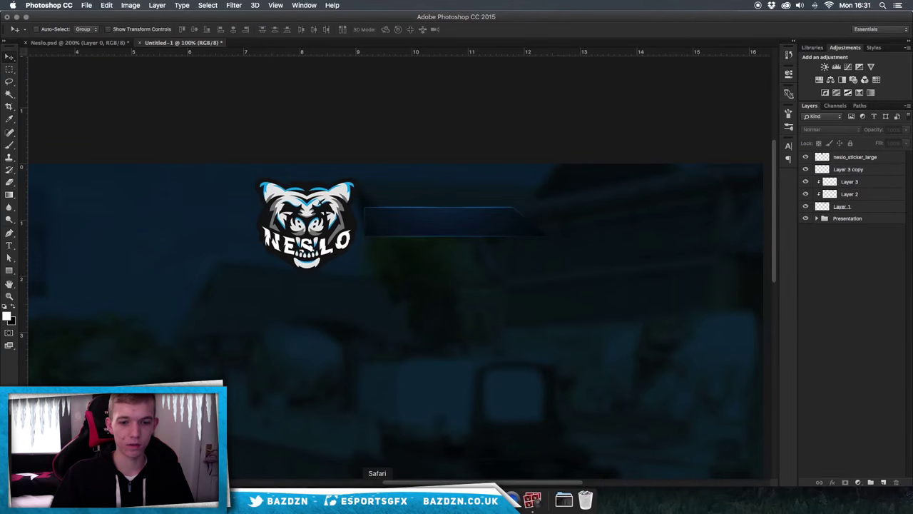
click(377, 496)
drag(245, 57, 107, 47)
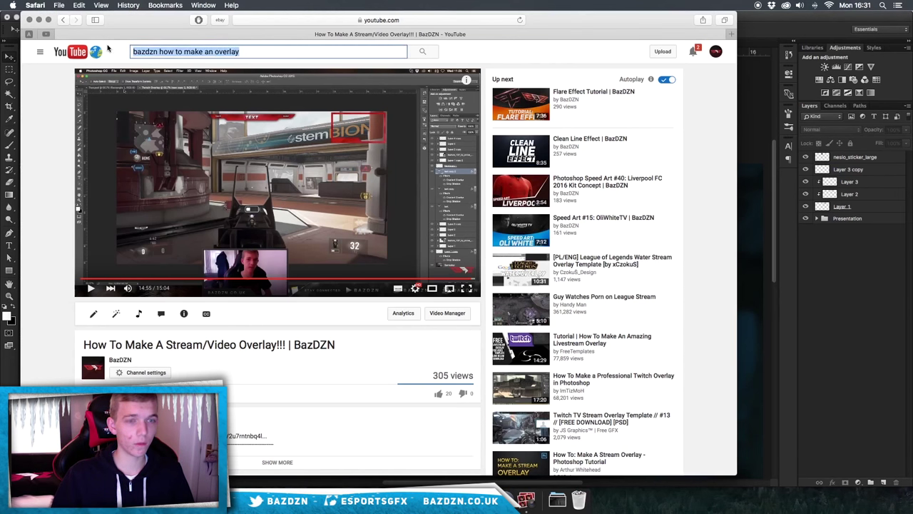
text(bazdzn text)
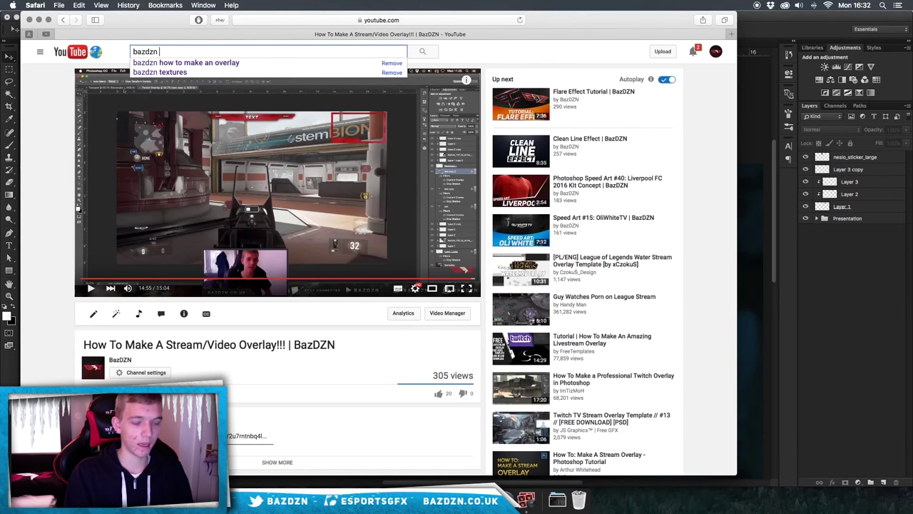
text(ure pack)
key(Return)
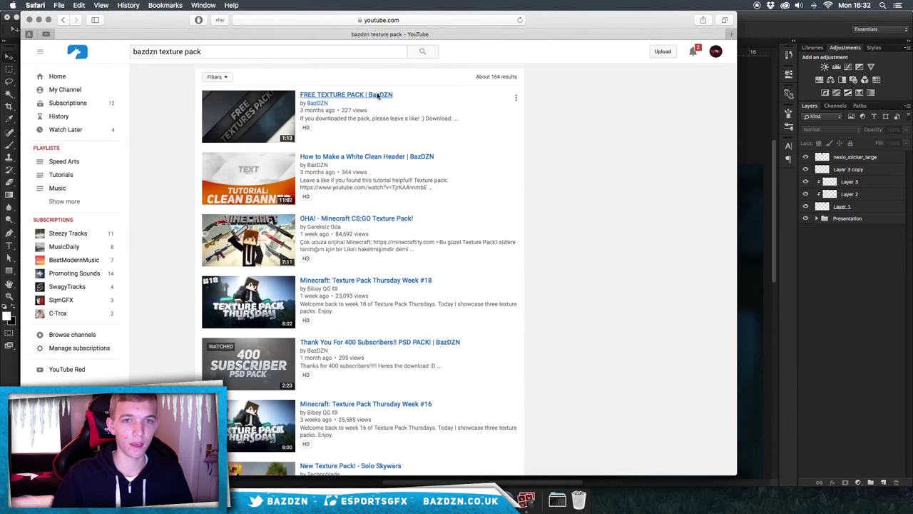
Return from the browser to Photoshop and open the Background Textures folder inside Dropbox's Graphics Design > Packs > Products folder in Finder.
click(826, 226)
click(842, 171)
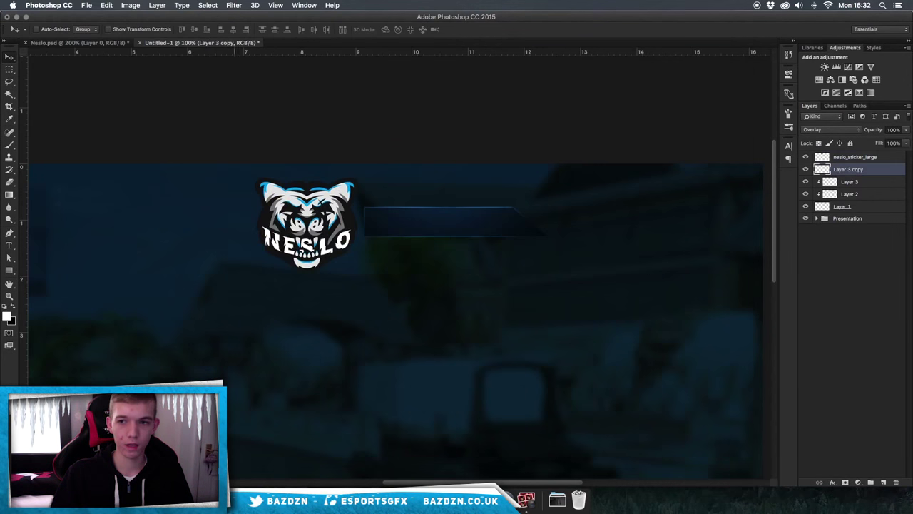
click(326, 499)
click(757, 179)
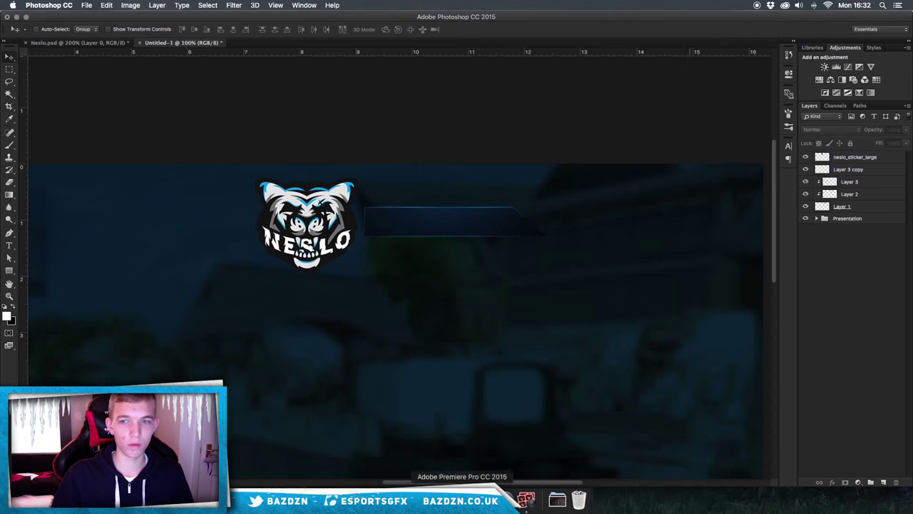
click(326, 500)
click(69, 68)
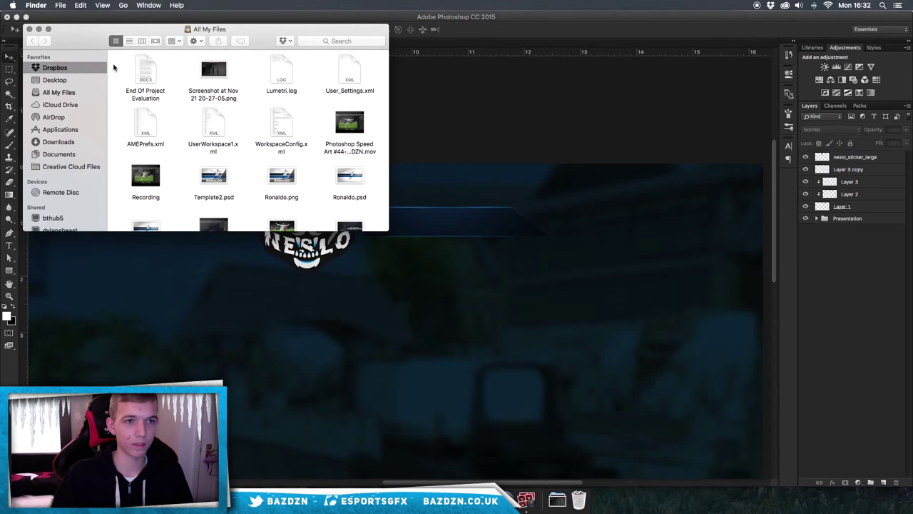
click(152, 63)
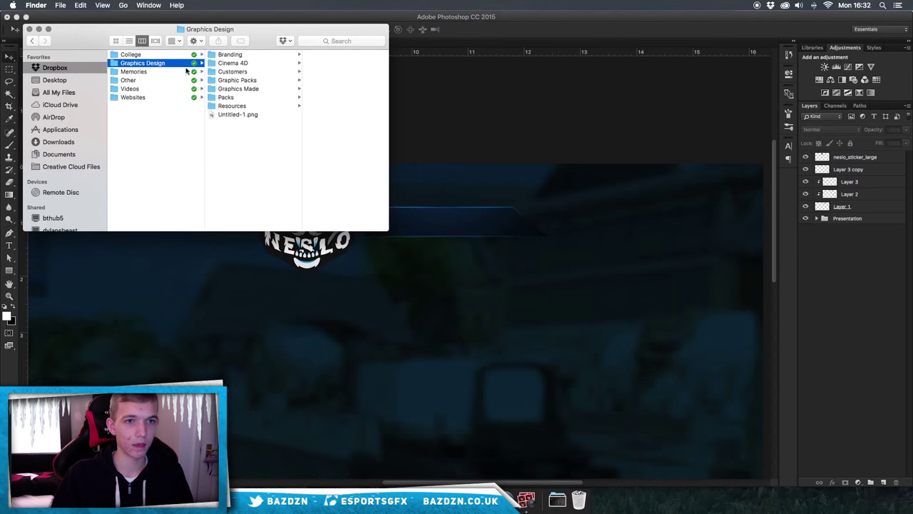
click(243, 96)
click(317, 55)
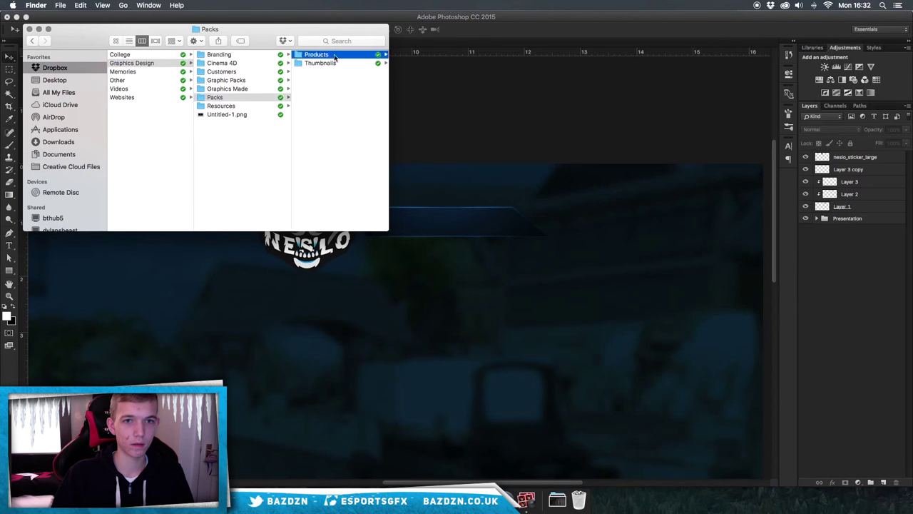
click(329, 71)
click(332, 55)
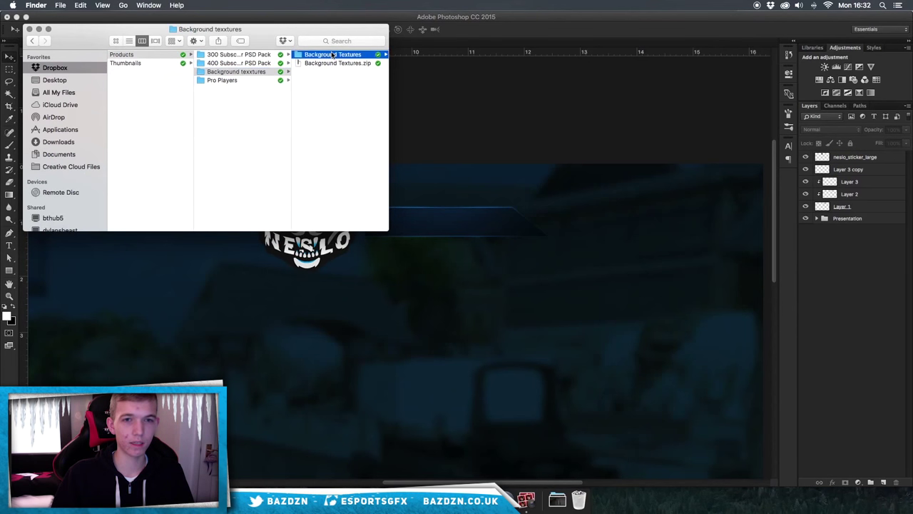
Preview the dark background textures, including Patches, Pure Grunge, Scratches 2, Scratches and Smooth Crack.
click(337, 123)
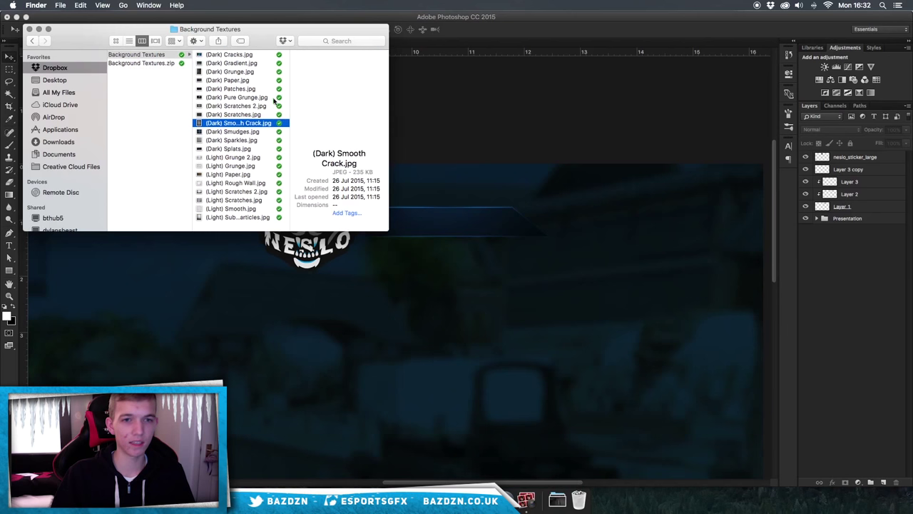
click(235, 106)
click(243, 89)
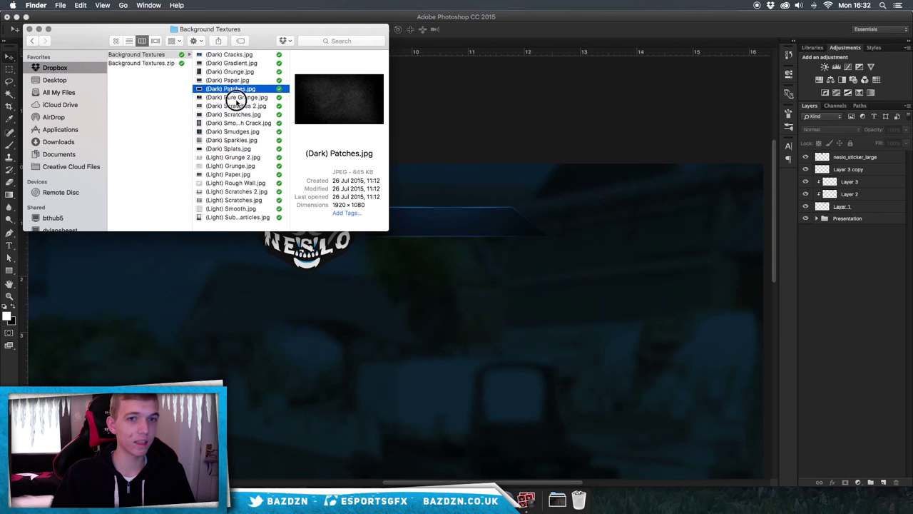
click(238, 98)
click(237, 106)
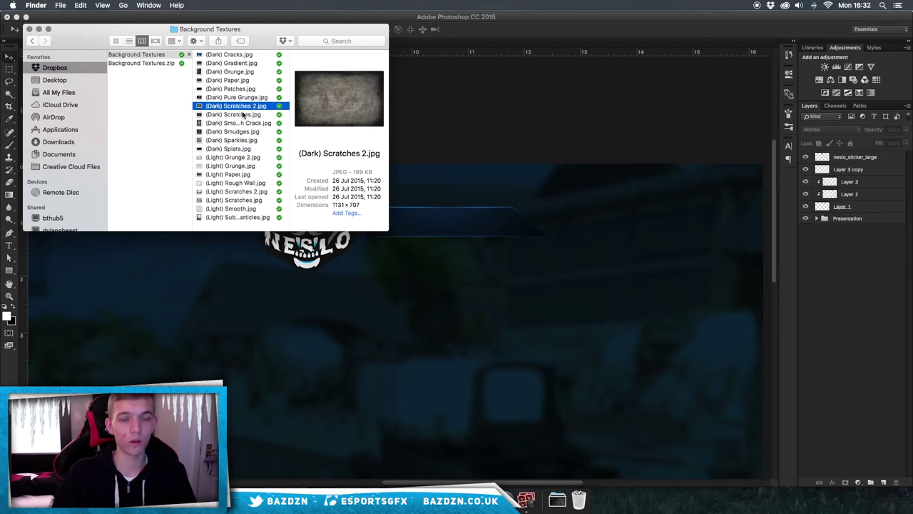
click(242, 115)
click(244, 124)
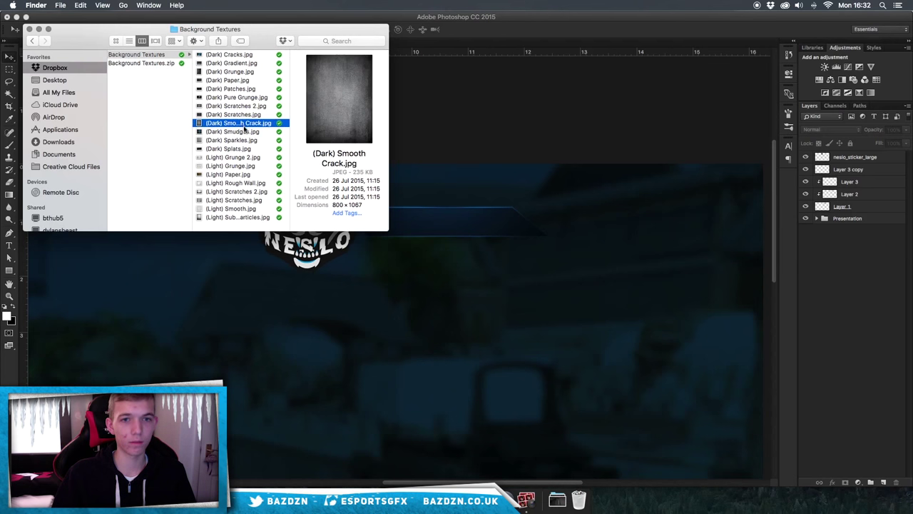
Place (Dark) Smooth Crack.jpg into the overlay, rotate it -90° and scale it down so it covers the whole banner.
drag(245, 127, 414, 187)
drag(684, 185, 353, 106)
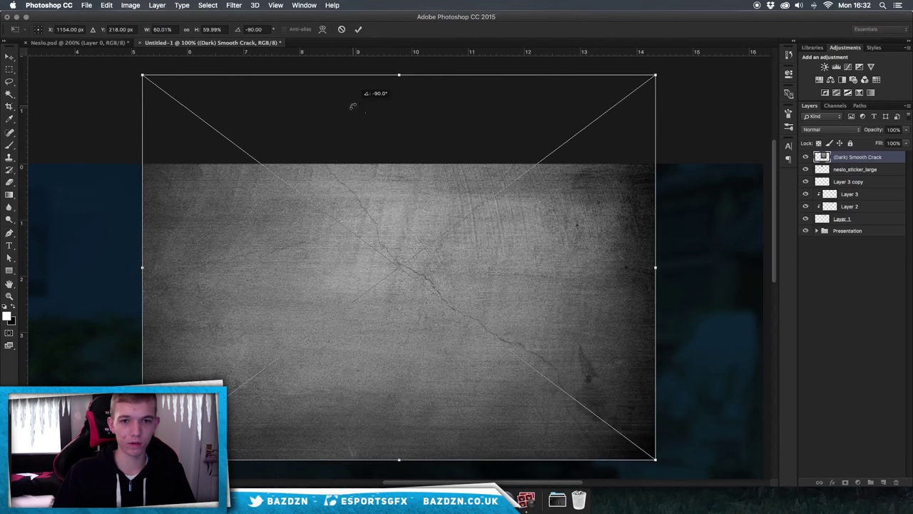
drag(650, 78, 528, 203)
drag(389, 248, 443, 230)
key(Return)
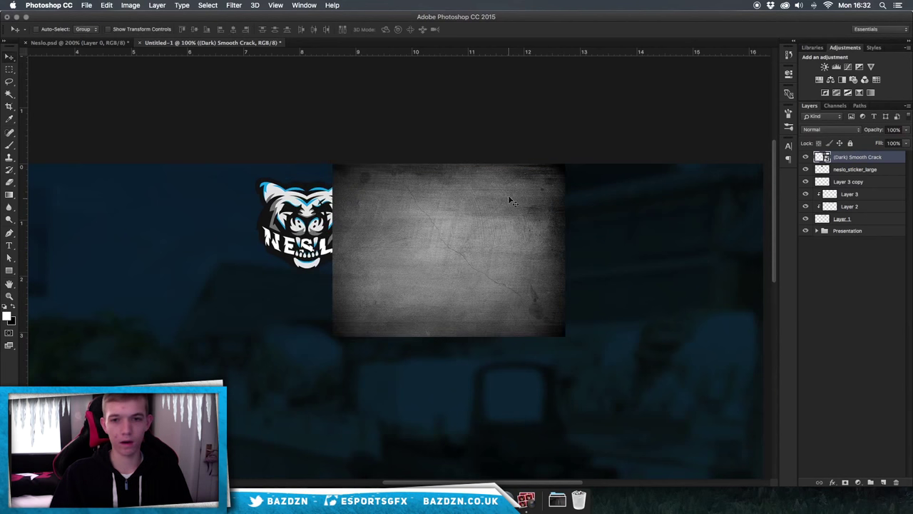
Clip the (Dark) Smooth Crack layer into the banner between Layer 2 and Layer 3, and clip Layer 3 copy as well.
drag(887, 161, 850, 191)
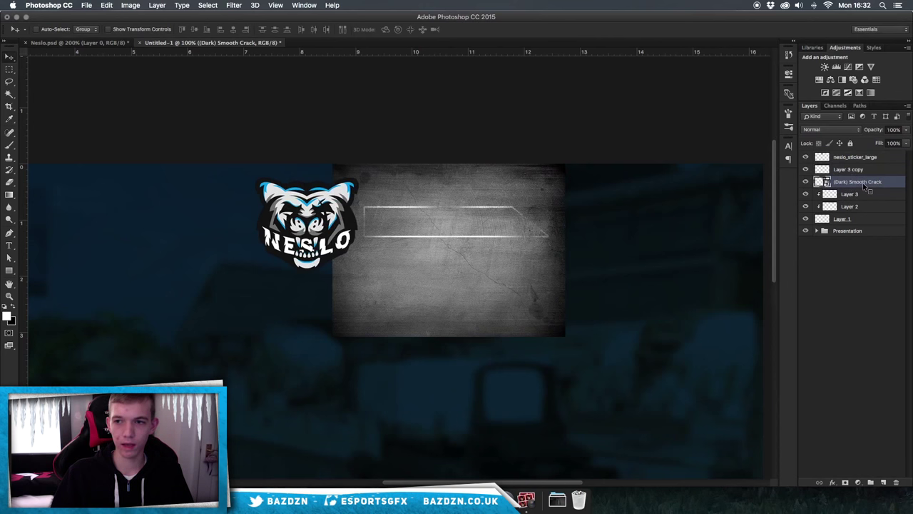
drag(866, 187, 858, 193)
alt+click(859, 170)
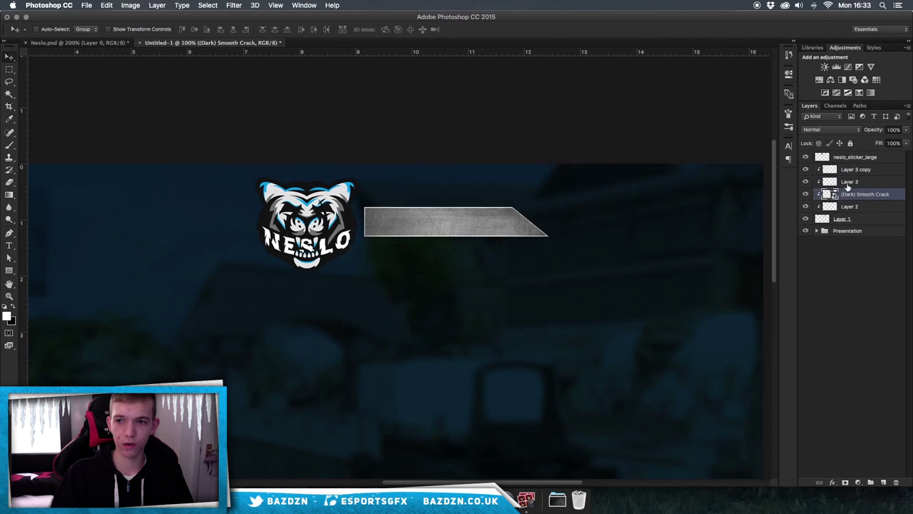
drag(849, 196, 856, 170)
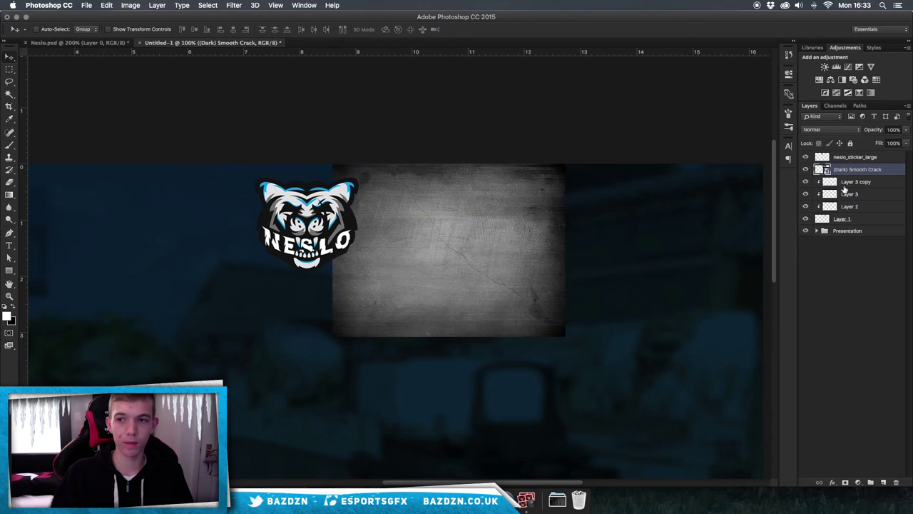
drag(849, 173, 849, 200)
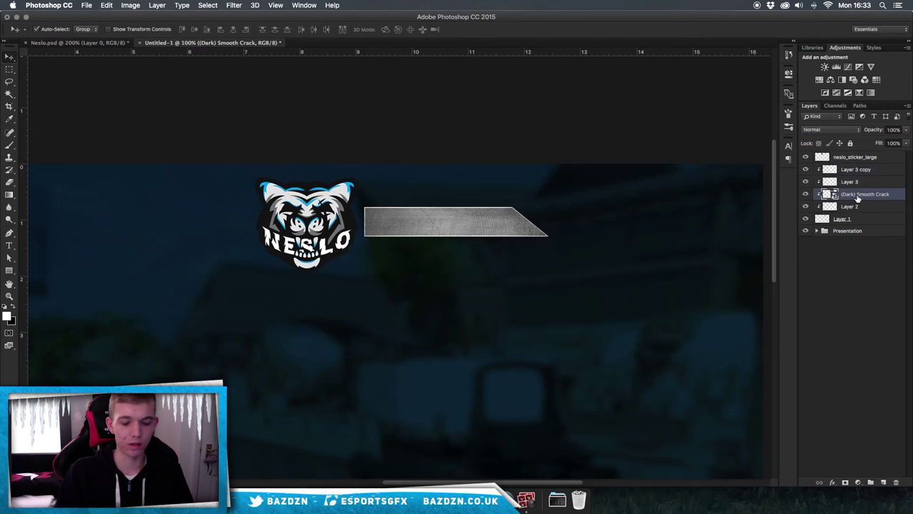
Set the blend mode of the (Dark) Smooth Crack layer to Overlay.
key(super+plus)
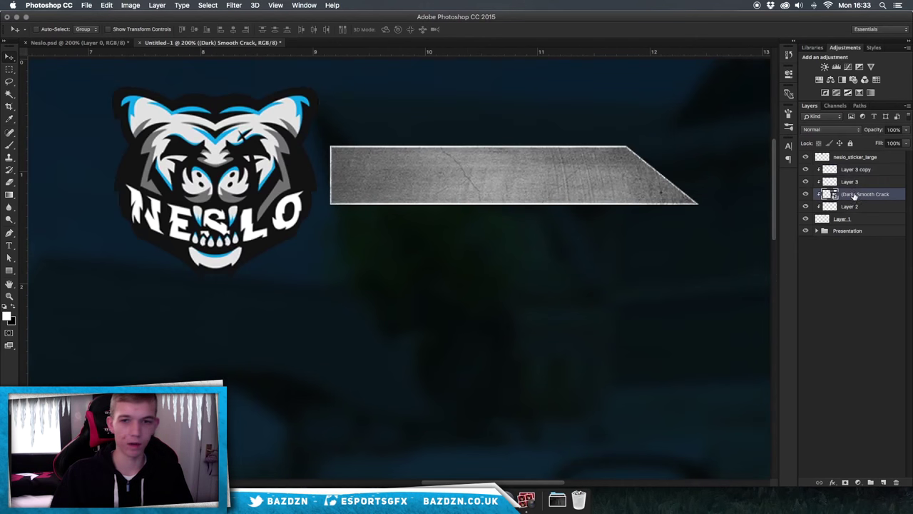
click(815, 131)
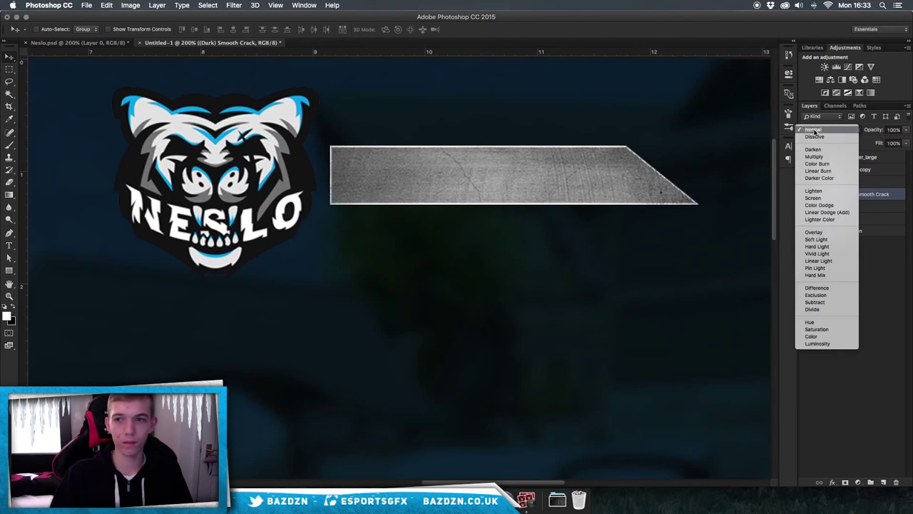
click(889, 194)
click(827, 129)
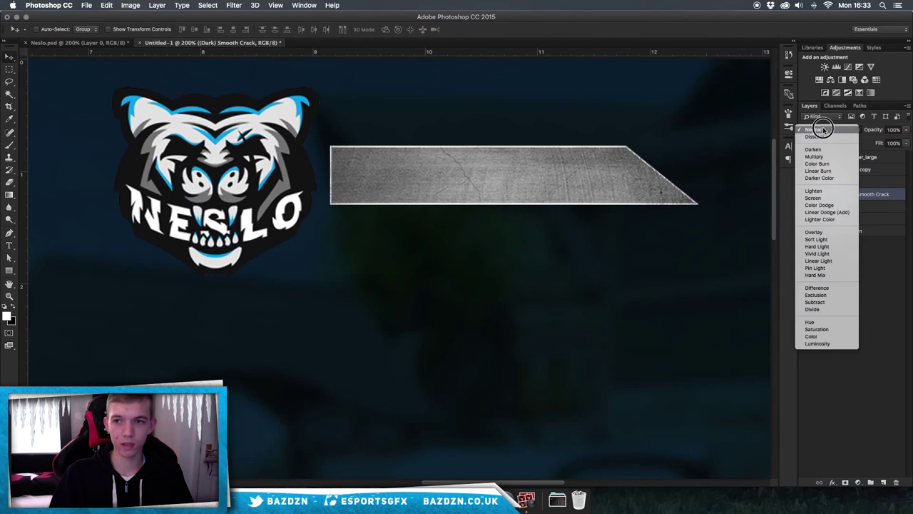
click(815, 234)
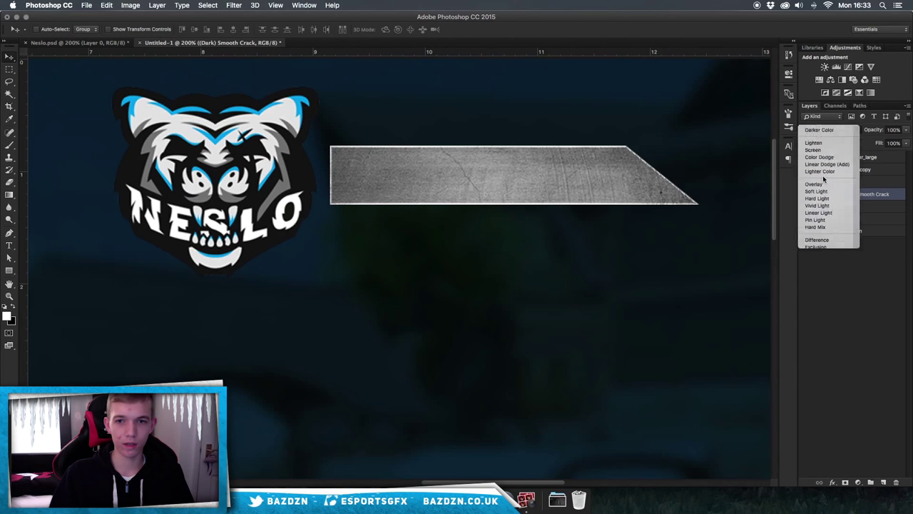
Try the Screen and Luminosity blend modes with varied opacity on the texture layer, and return it to Overlay.
click(834, 130)
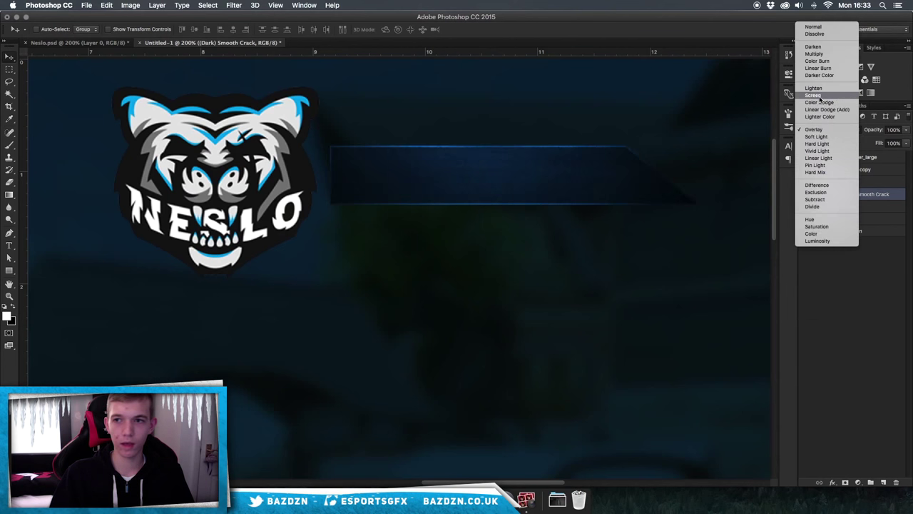
click(820, 98)
click(906, 129)
mouse_move(903, 143)
mouse_down()
mouse_move(864, 142)
mouse_move(907, 143)
mouse_up()
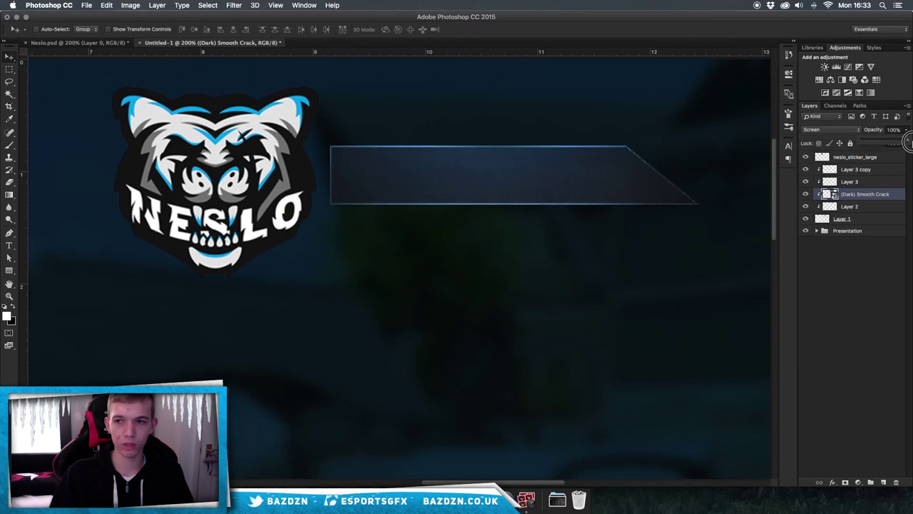
click(831, 129)
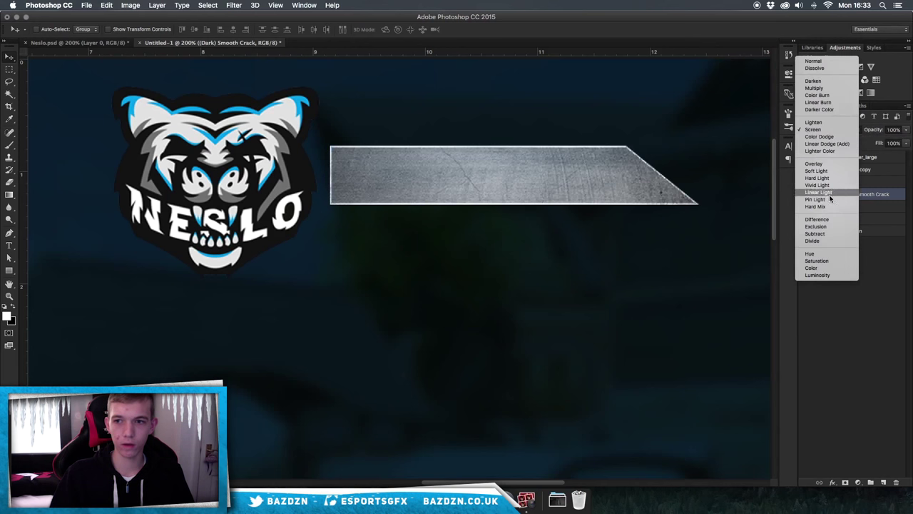
click(817, 275)
click(905, 130)
mouse_move(903, 142)
mouse_down()
mouse_move(870, 142)
mouse_move(906, 143)
mouse_up()
click(831, 129)
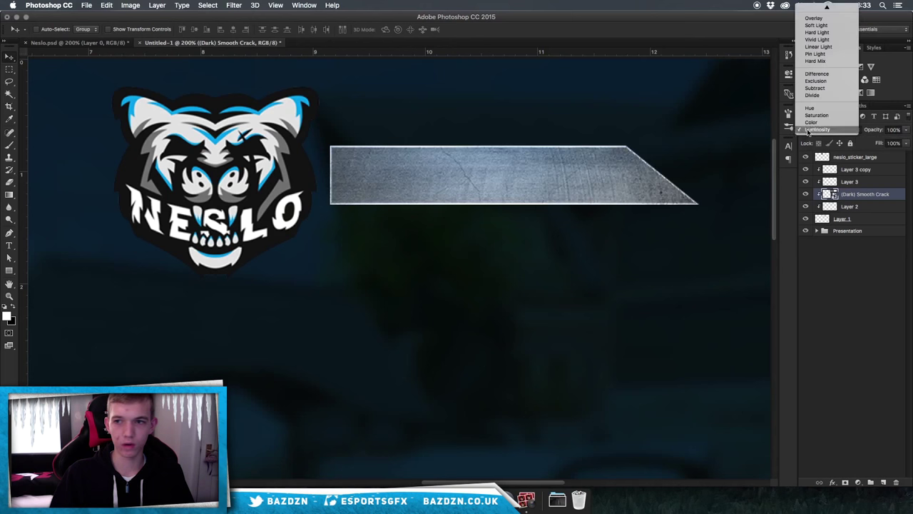
click(818, 20)
Add the word "TEXT" on the banner in white Uni Sans Heavy Italic CAPS, enlarged to 8.35 pt.
key(super+minus)
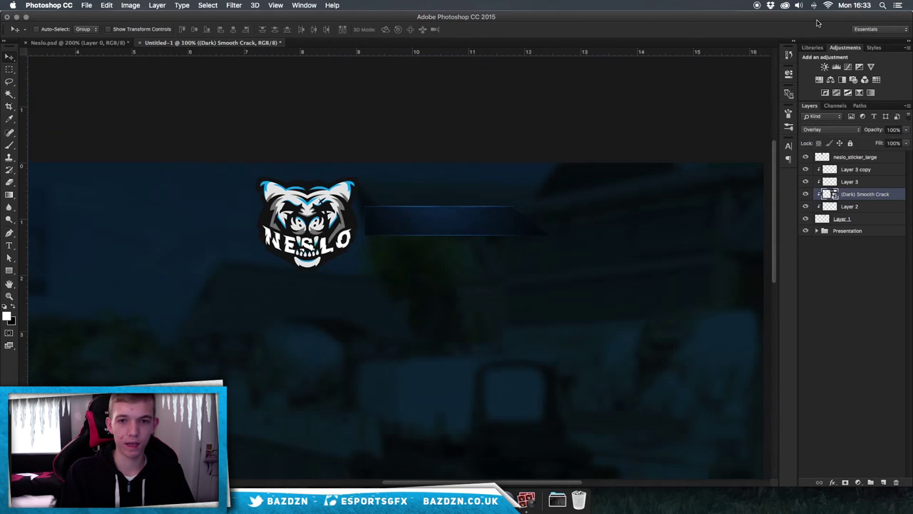
key(super+minus)
key(super+plus)
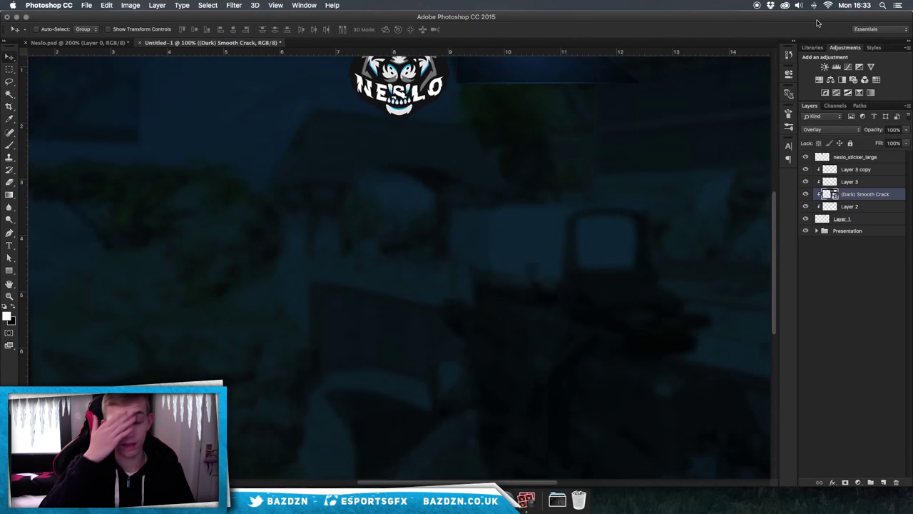
scroll(659, 155, up, 5)
scroll(658, 155, right, 3)
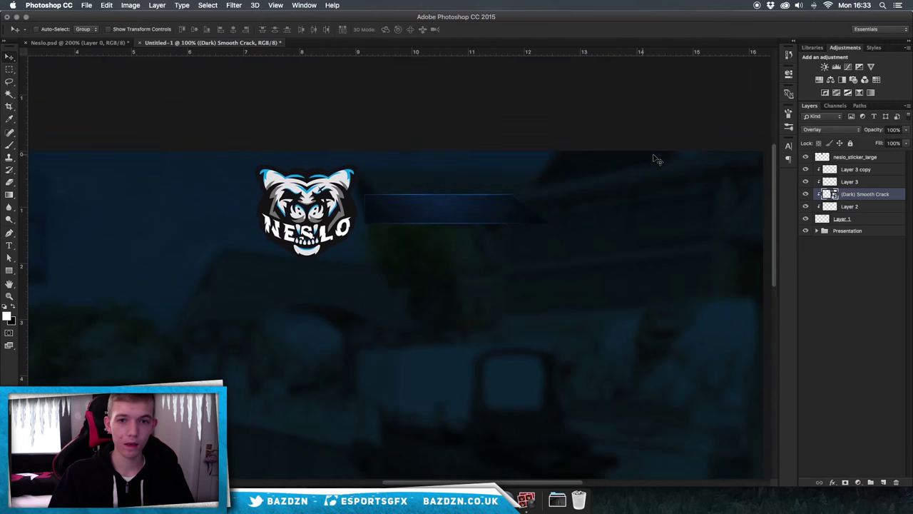
key(t)
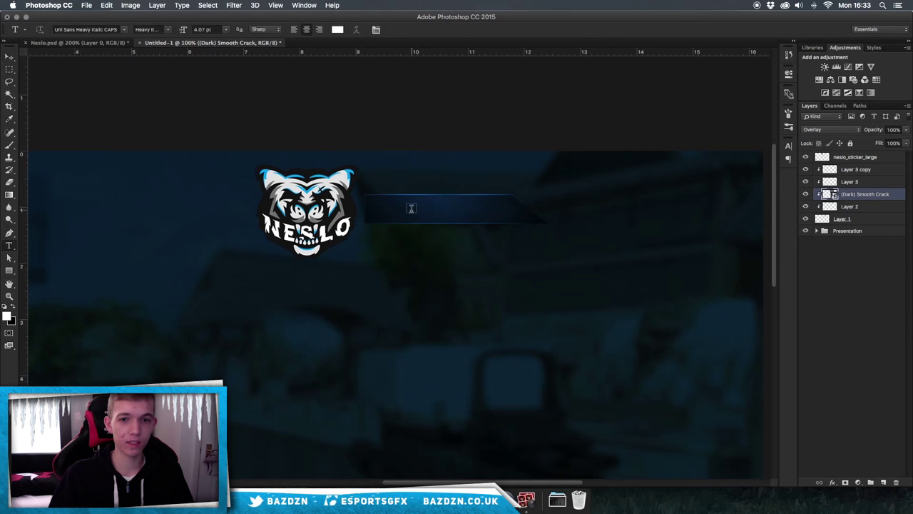
click(397, 209)
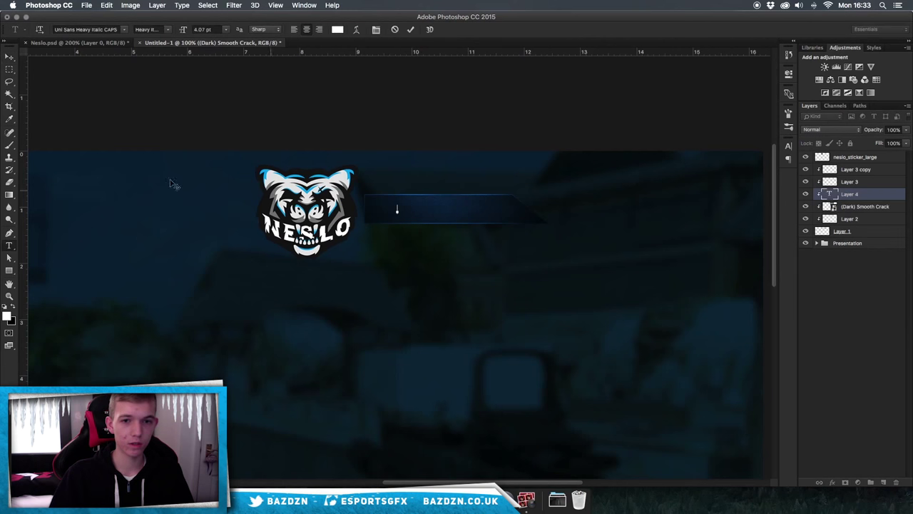
text(TEXT)
key(super+a)
drag(410, 202, 441, 208)
click(412, 30)
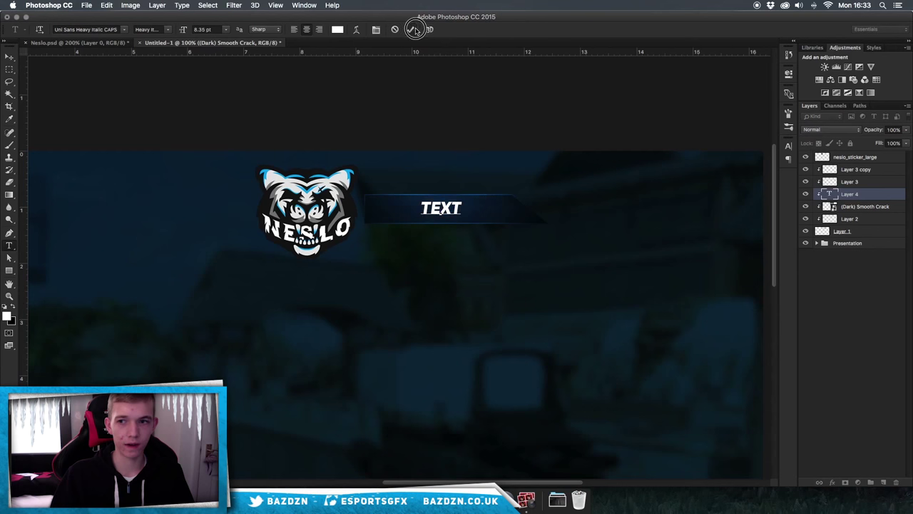
Move the TEXT layer above Layer 3 copy in the clipping stack and nudge the text slightly downwards on the banner.
drag(856, 195, 860, 172)
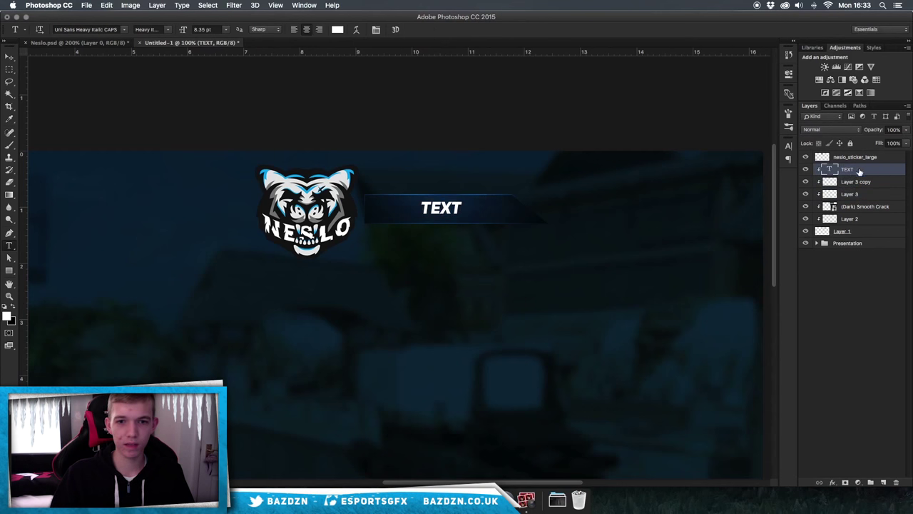
key(v)
drag(451, 213, 455, 220)
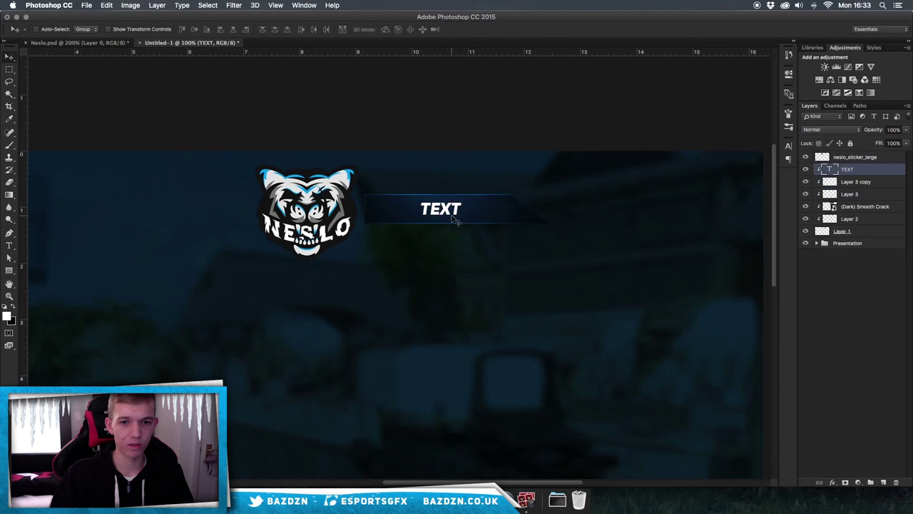
Scale the banner's TEXT up slightly from its centre and set its layer's blend mode to Overlay.
key(super+equal)
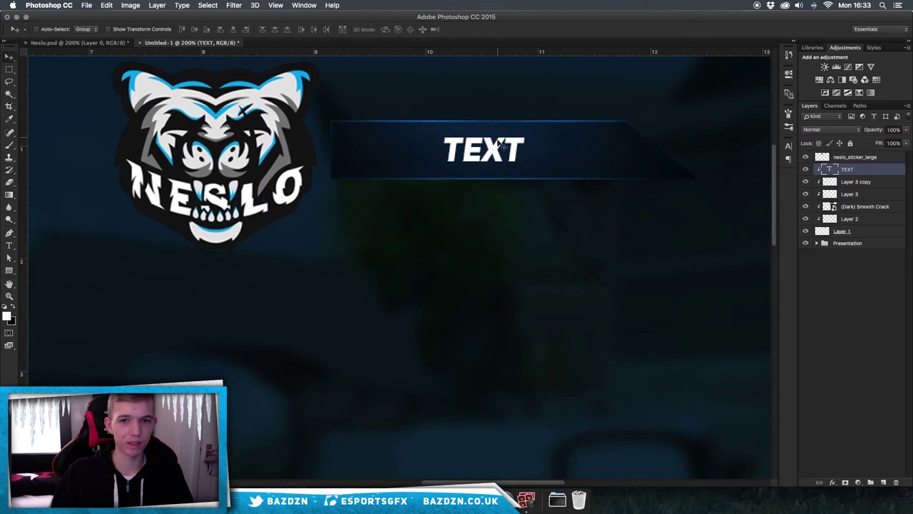
key(super+t)
drag(526, 135, 535, 130)
key(Return)
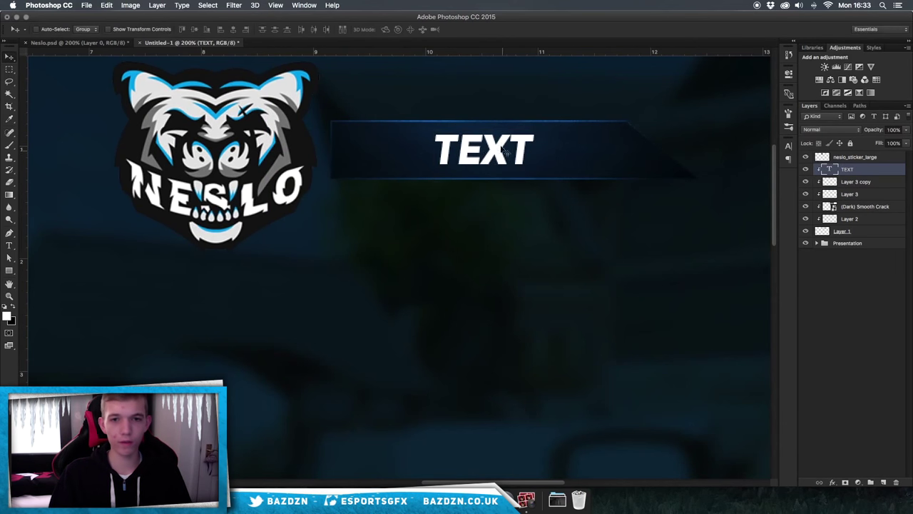
click(830, 130)
click(822, 231)
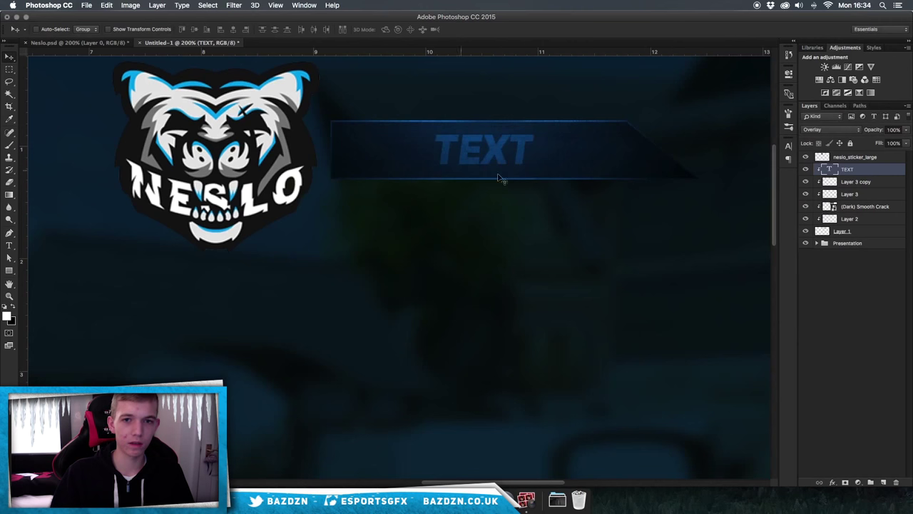
Add a drop shadow to the TEXT layer in Multiply mode at 75% opacity, with 13% spread and 9 px size.
key(super+minus)
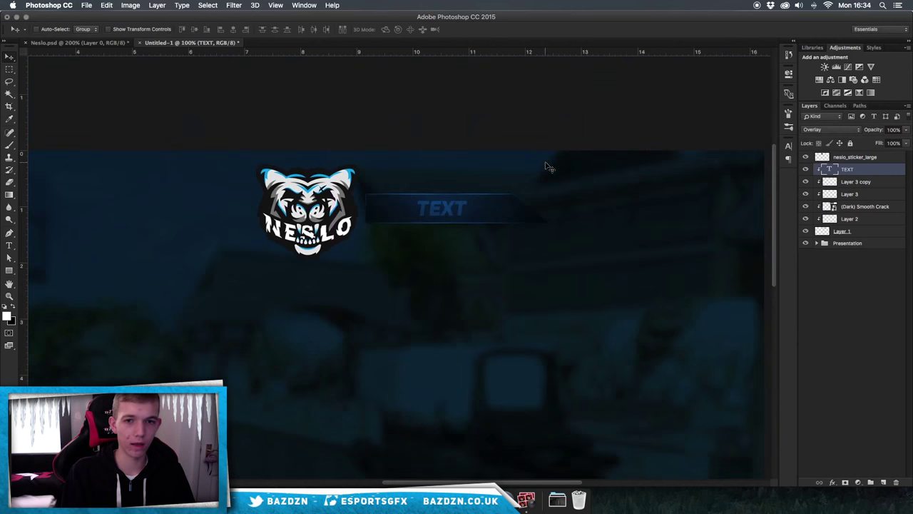
scroll(546, 166, right, 5)
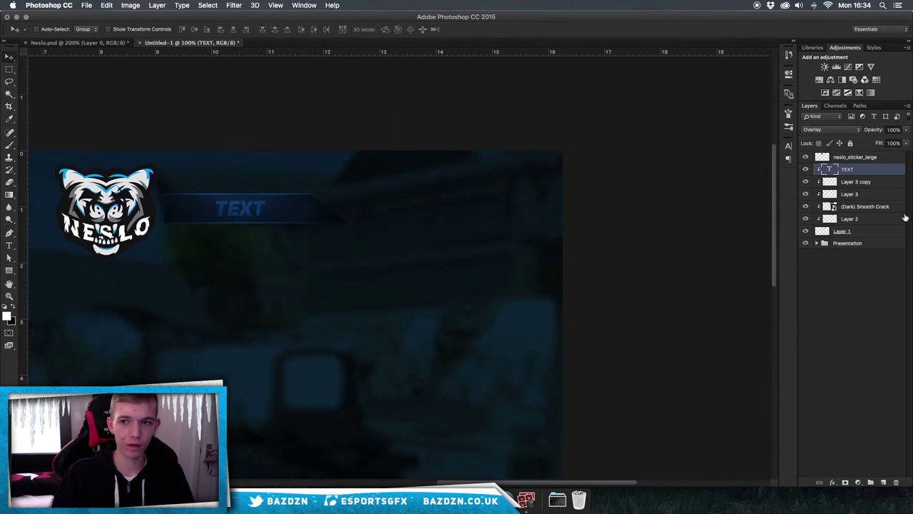
double_click(872, 171)
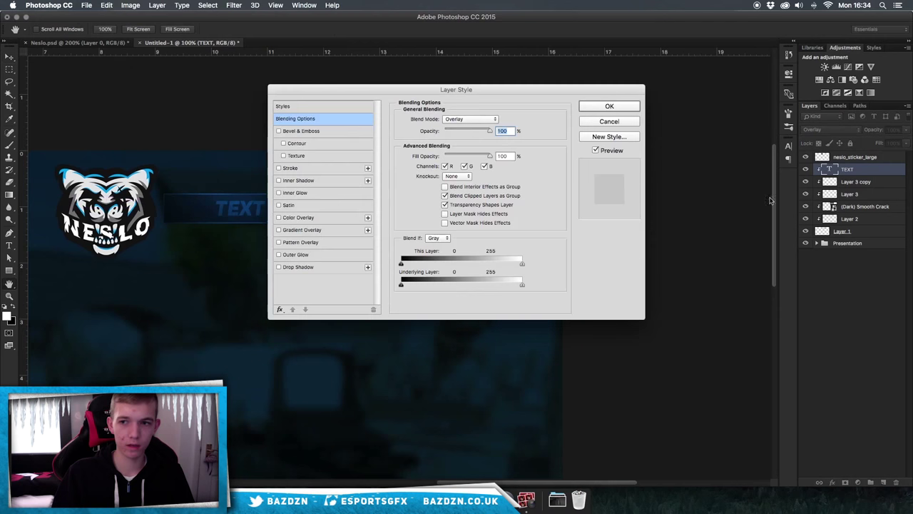
click(319, 267)
drag(370, 93, 516, 101)
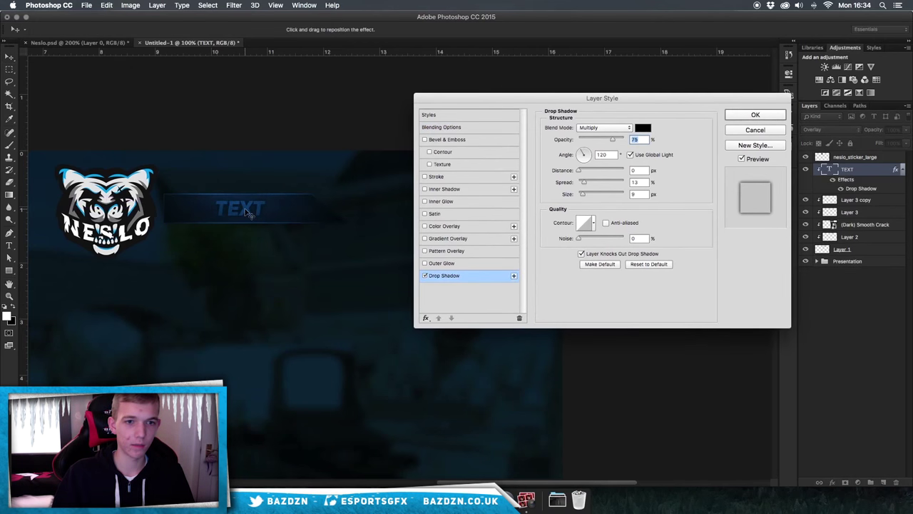
key(Return)
Set the TEXT layer's blend mode to Normal, keeping its drop shadow style.
key(super+plus)
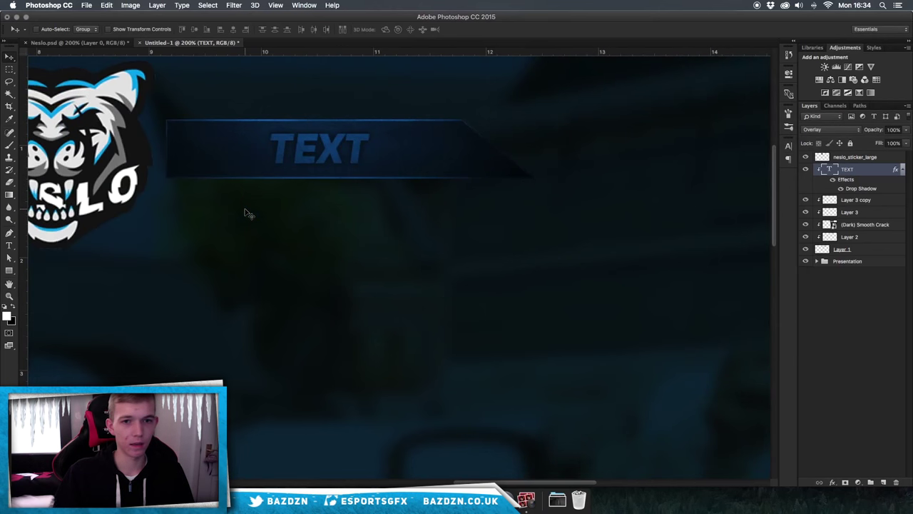
key(super+minus)
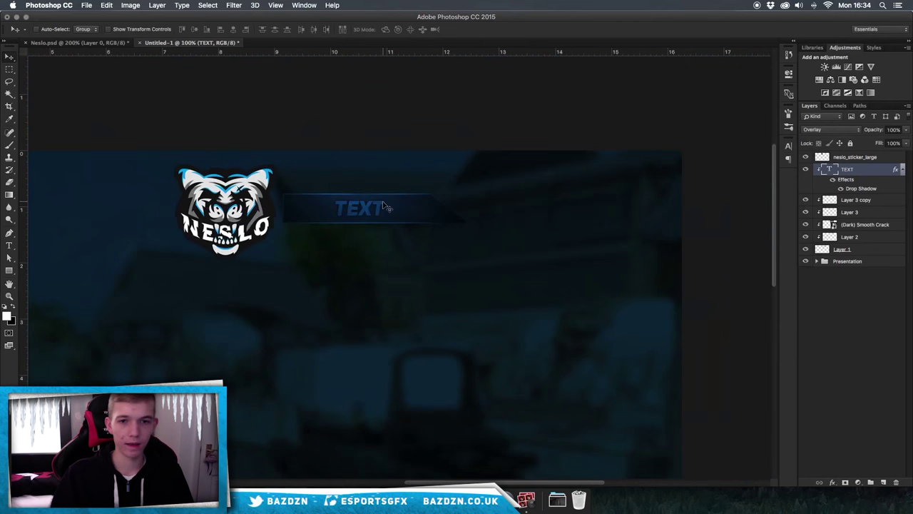
scroll(383, 205, left, 2)
key(super+plus)
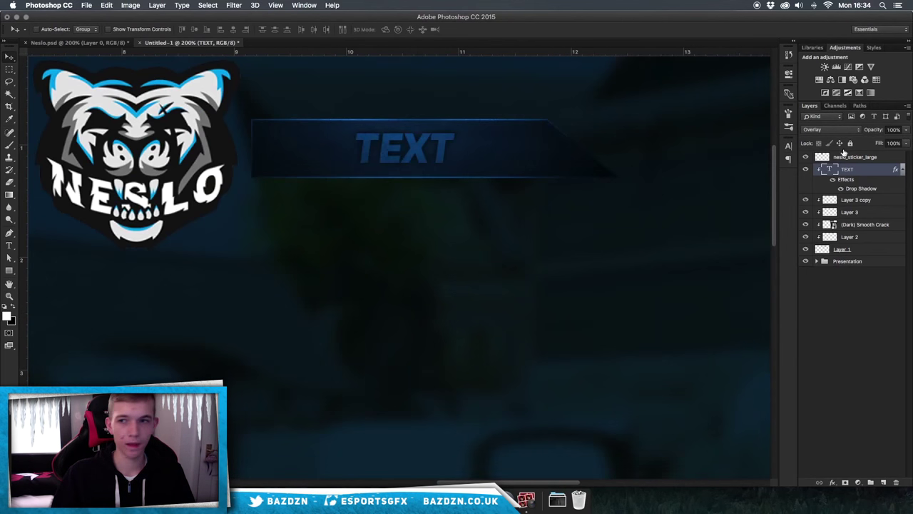
click(842, 133)
click(821, 33)
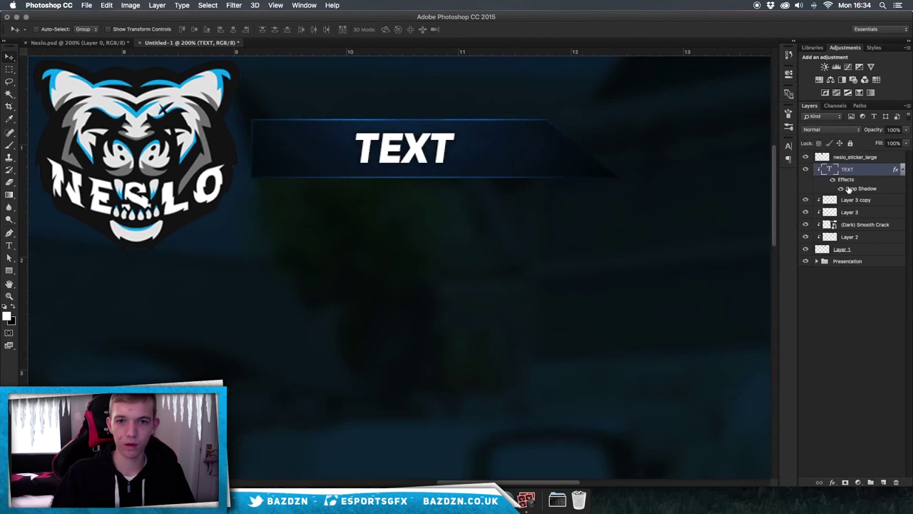
double_click(874, 170)
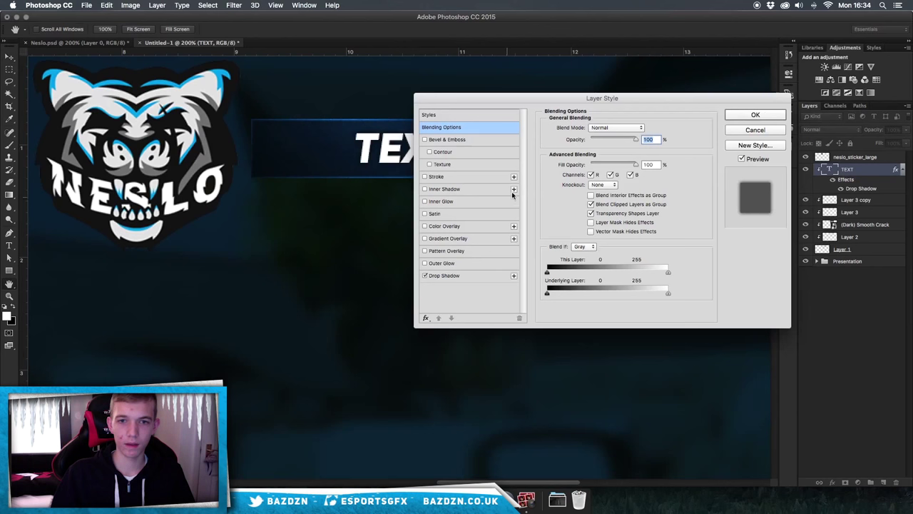
click(758, 115)
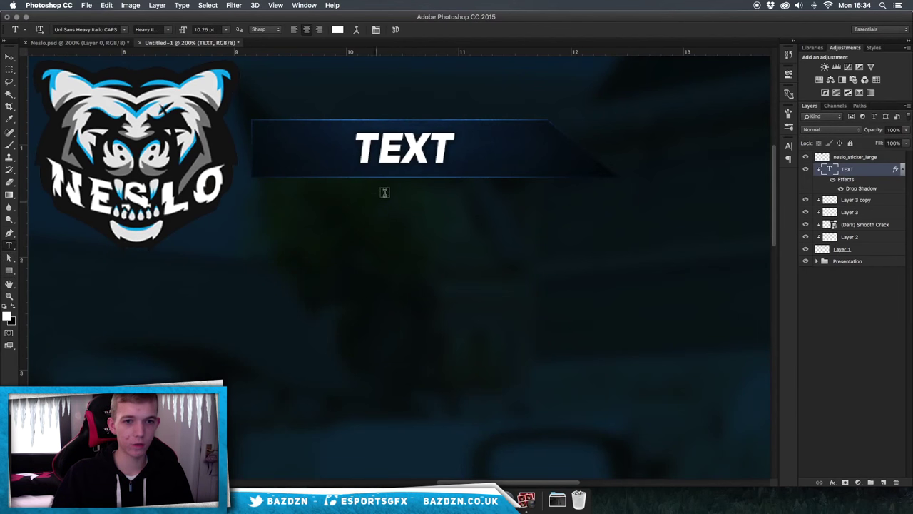
Recolour the whole word TEXT on the banner from white to a bright blue.
click(410, 144)
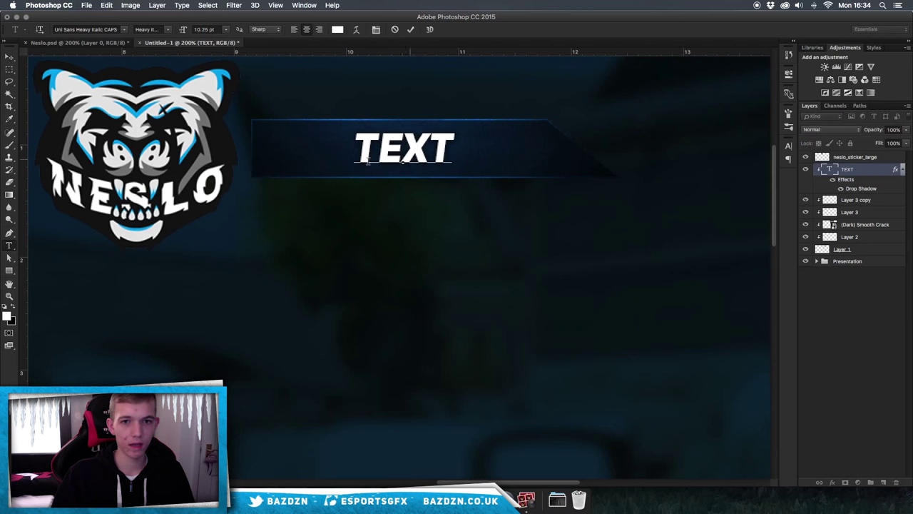
key(super+a)
click(337, 29)
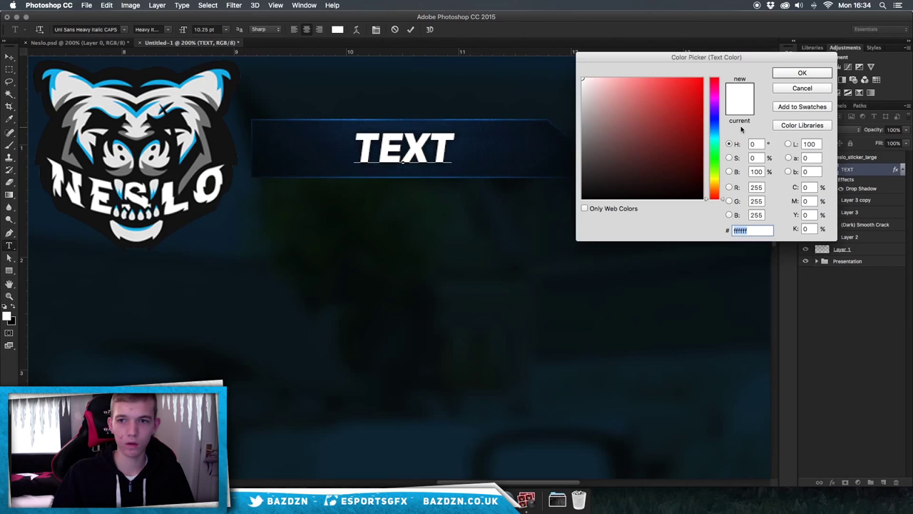
click(713, 131)
mouse_move(694, 109)
mouse_down()
mouse_move(686, 94)
mouse_move(686, 119)
mouse_move(701, 107)
mouse_move(717, 134)
mouse_up()
key(Return)
Add a linear black-to-white Gradient Overlay at 90° in Multiply mode to the TEXT layer.
click(866, 172)
double_click(868, 173)
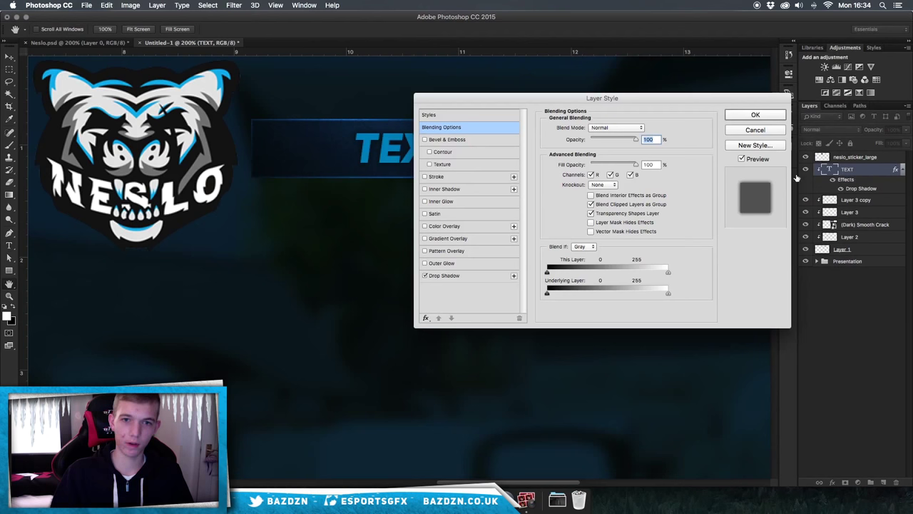
click(458, 239)
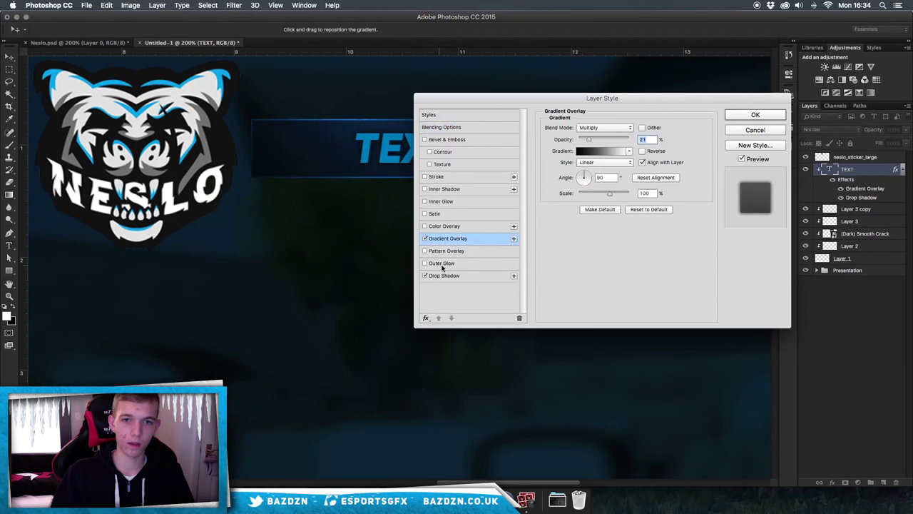
drag(558, 105, 605, 113)
click(635, 136)
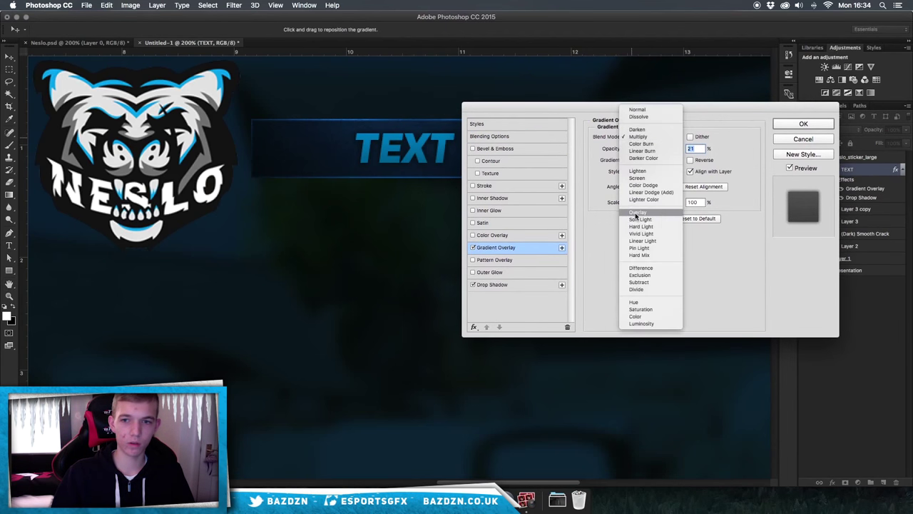
click(641, 143)
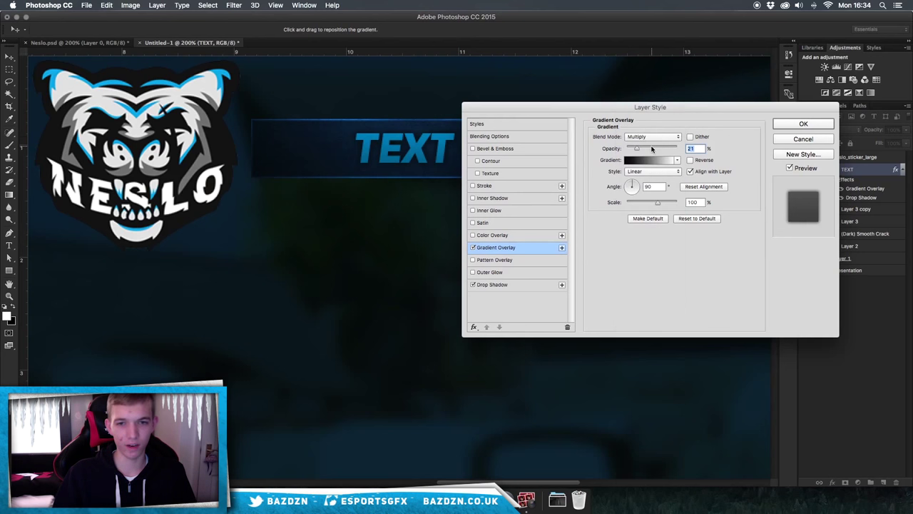
Keep the black-to-white gradient, raise the TEXT layer's Gradient Overlay opacity to 61%, and apply the style.
click(645, 159)
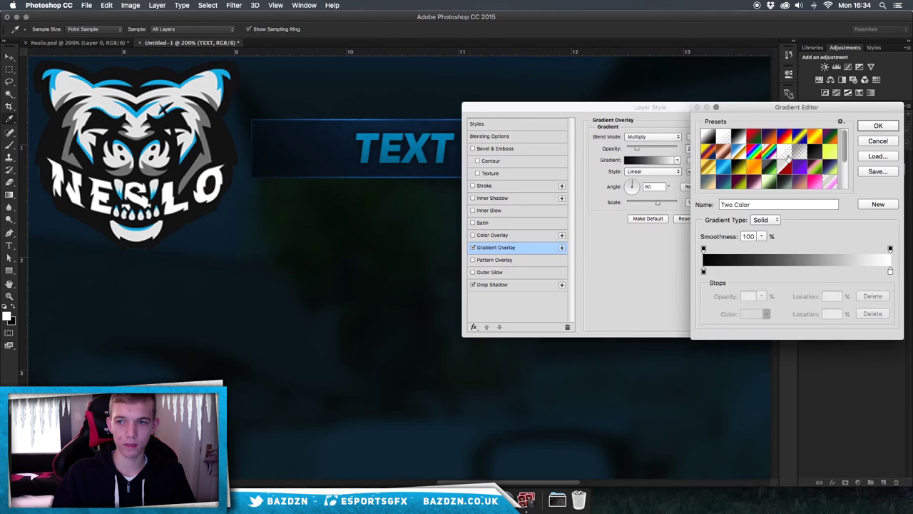
click(878, 126)
drag(637, 148, 658, 149)
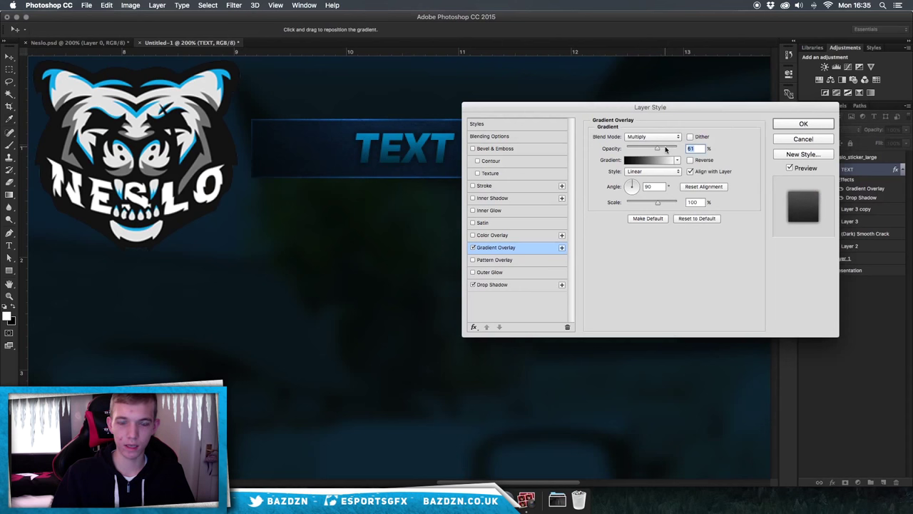
key(Return)
key(super+minus)
key(super+plus)
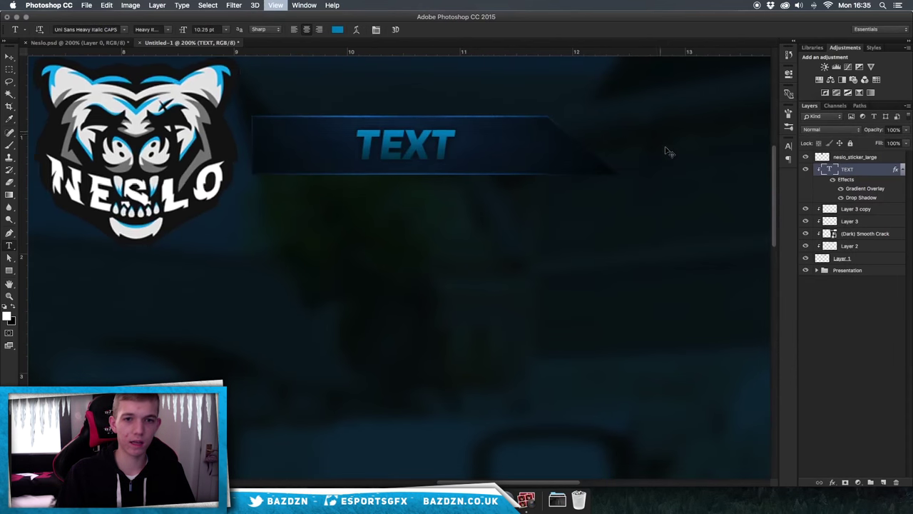
key(super+plus)
scroll(370, 148, up, 3)
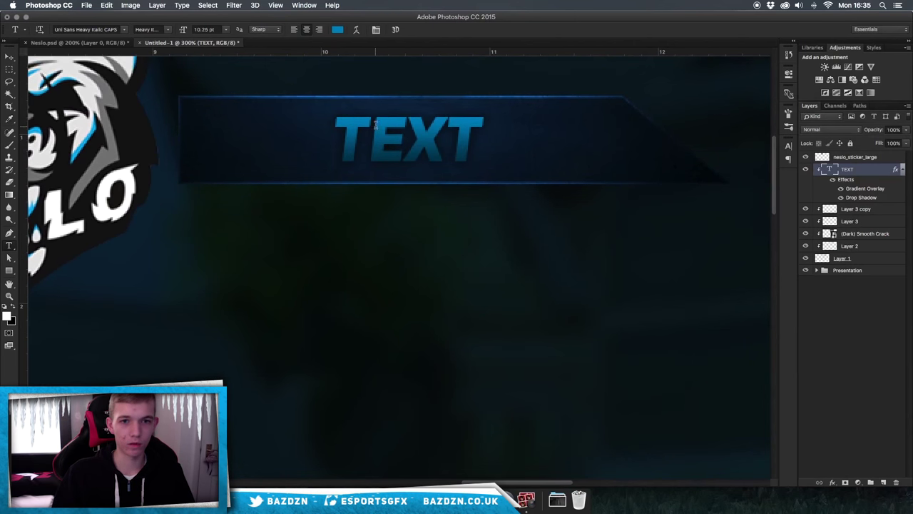
Change the colour of the banner's TEXT lettering to the blue 0372c0.
click(370, 127)
key(super+a)
click(338, 30)
click(715, 130)
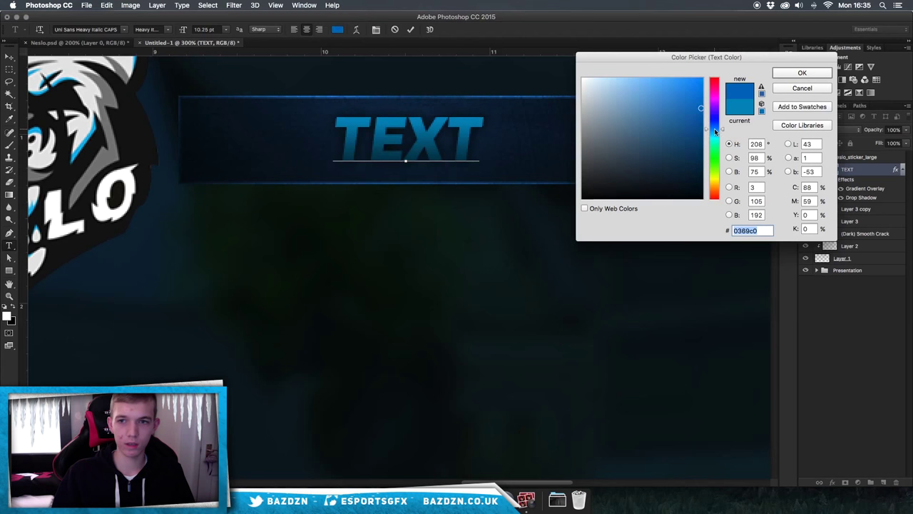
drag(715, 131, 715, 133)
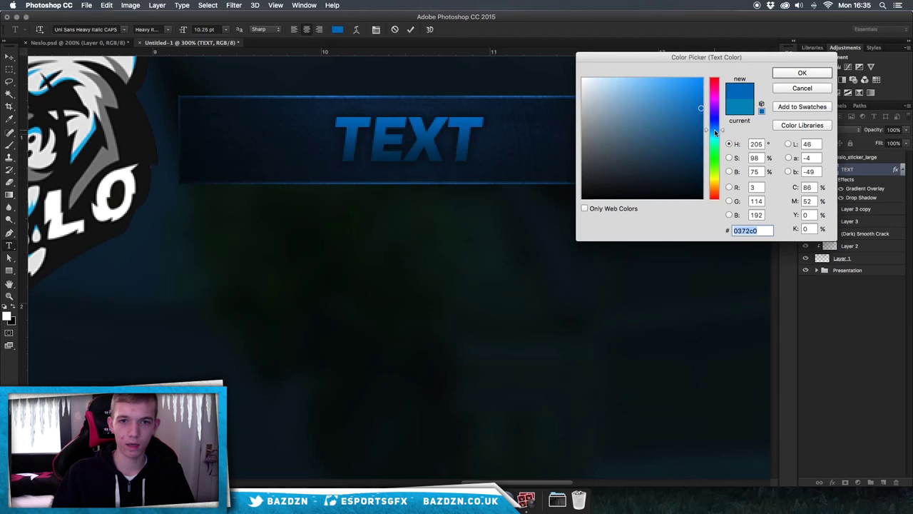
key(Return)
key(super+minus)
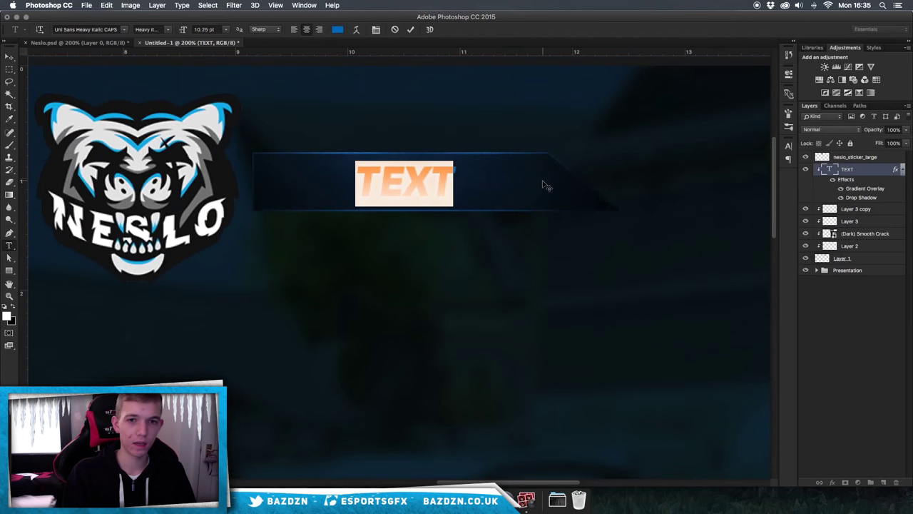
click(411, 29)
key(super+minus)
key(super+minus)
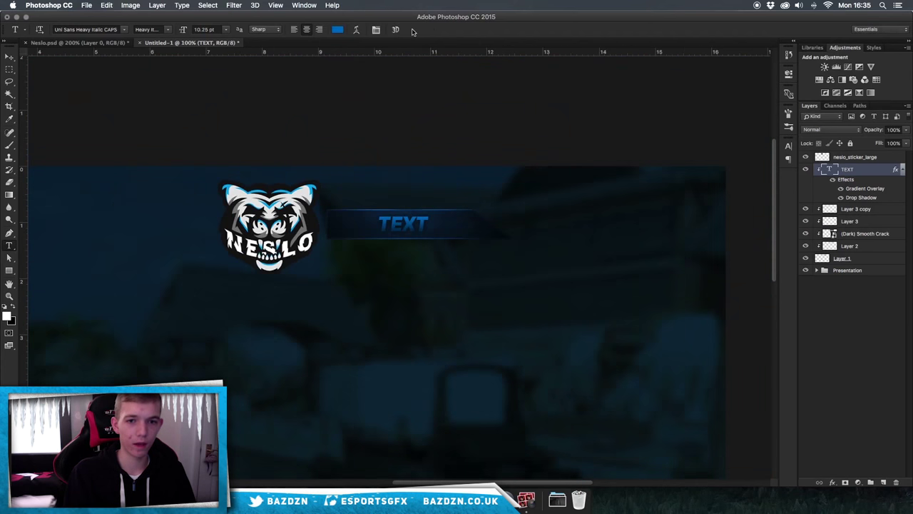
Duplicate all the banner layers, from the TEXT layer down to Layer 1.
key(v)
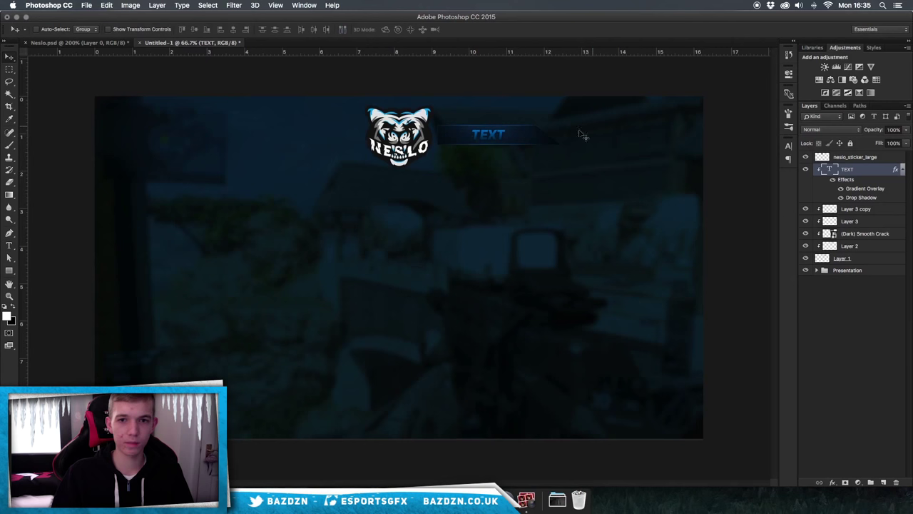
shift+click(875, 250)
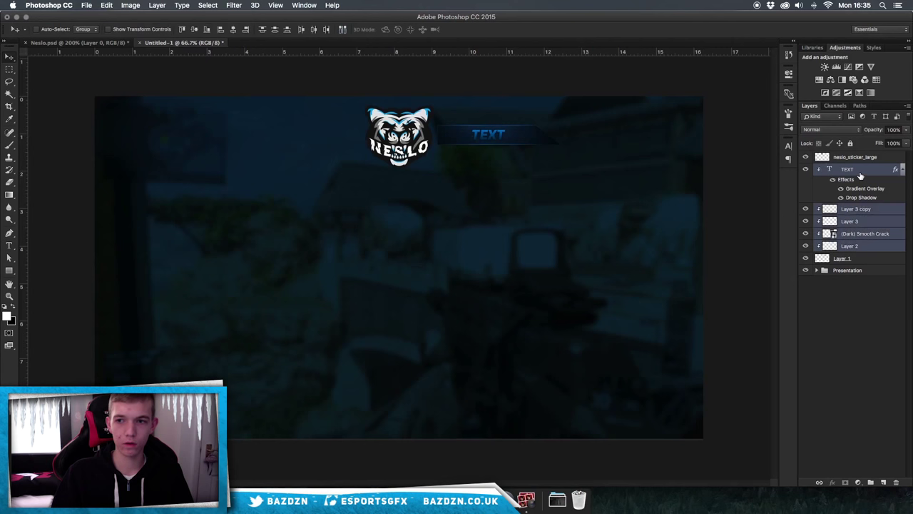
click(859, 171)
shift+click(855, 259)
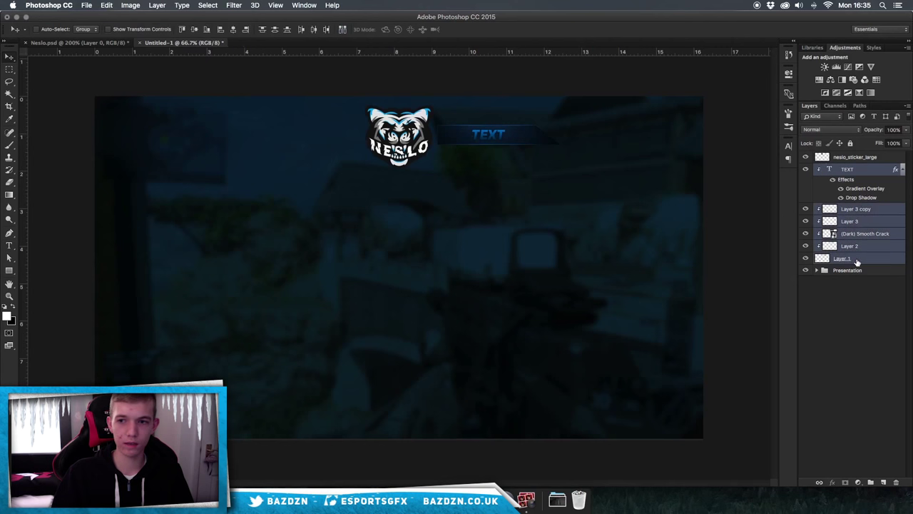
alt+click(615, 215)
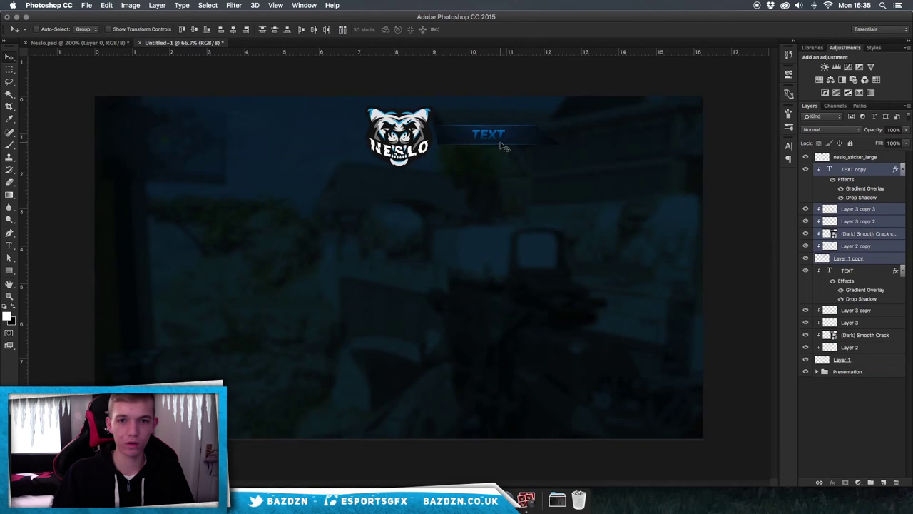
key(super)
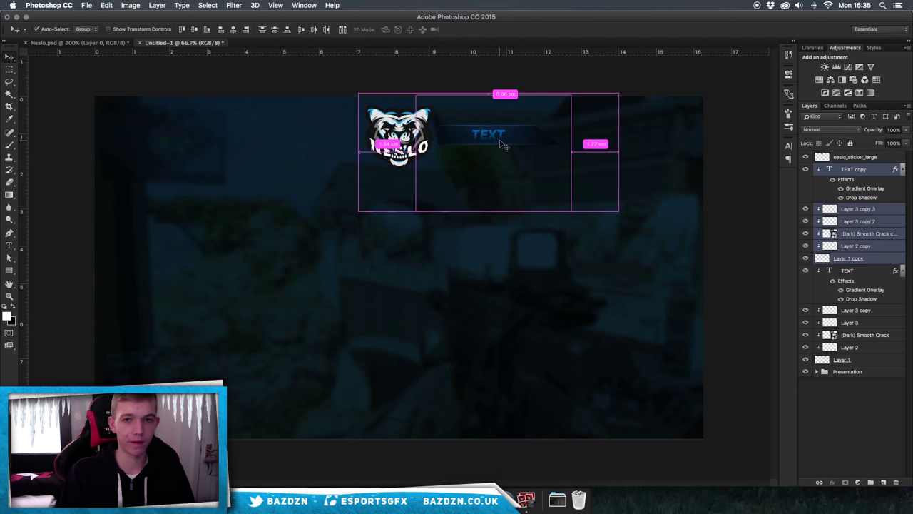
Flip the duplicated banner horizontally and place it on the left side of the logo, mirroring the right banner.
key(super+t)
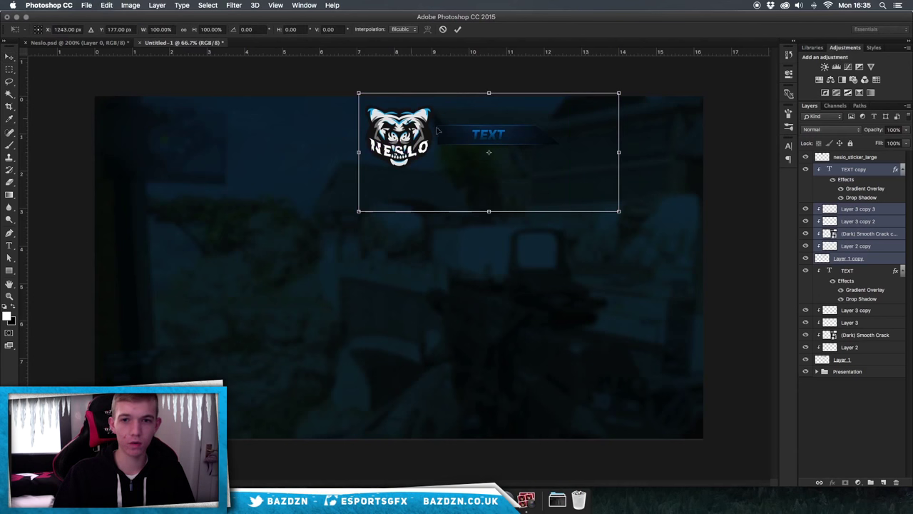
right_click(546, 158)
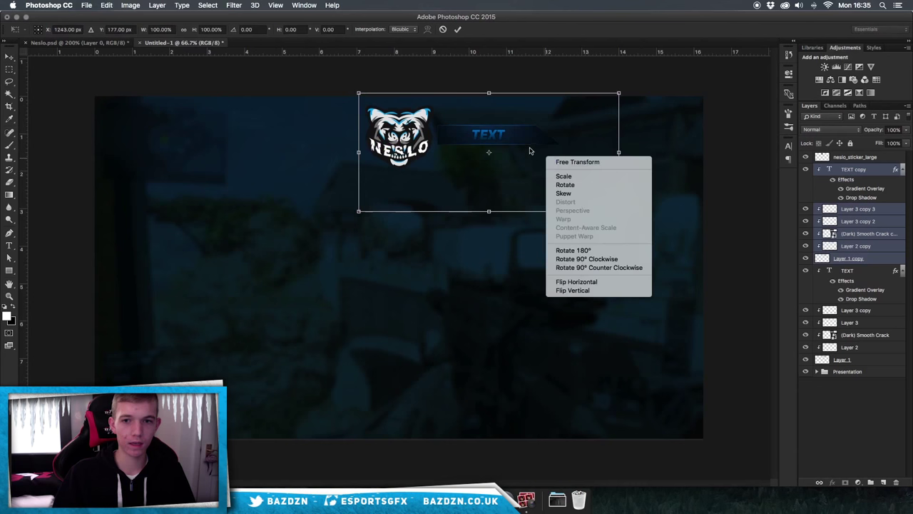
click(577, 282)
drag(554, 152, 372, 156)
drag(372, 155, 377, 155)
key(Return)
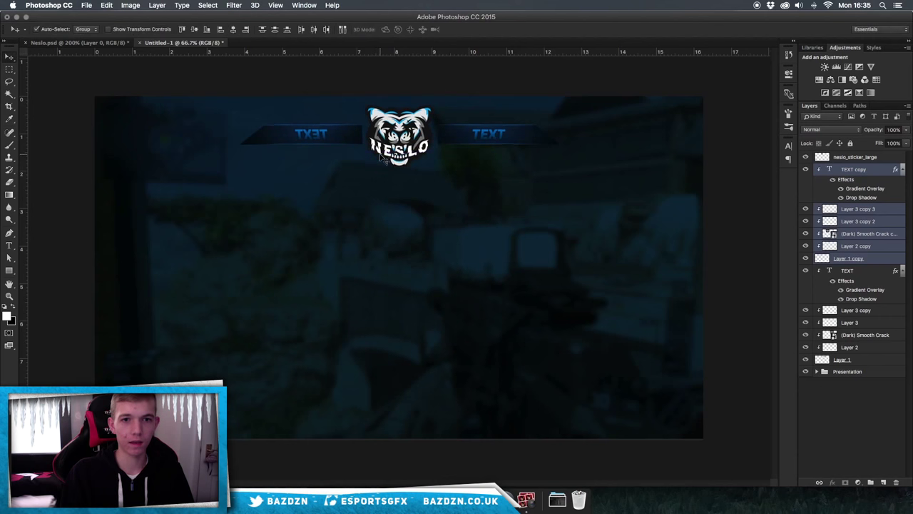
Flip the mirrored lettering on the left banner horizontally so that it reads TEXT correctly.
key(super+equal)
scroll(380, 153, up, 2)
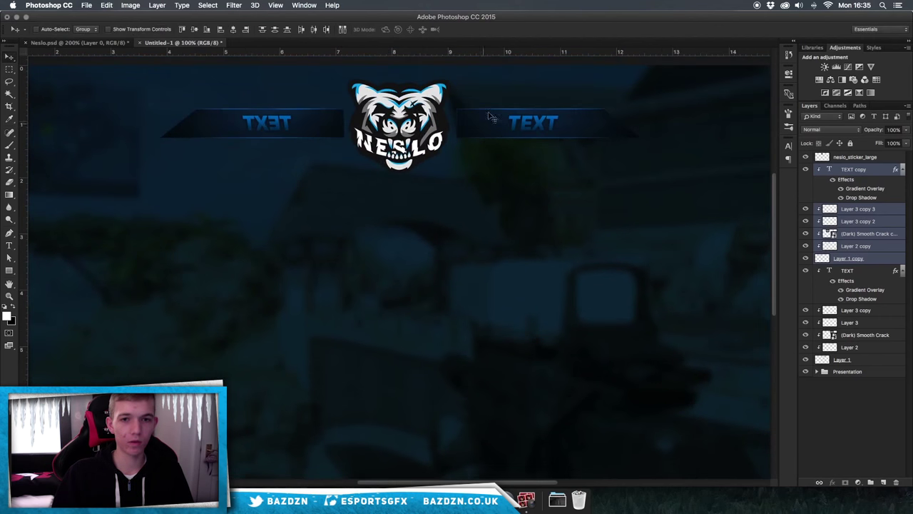
scroll(307, 114, up, 2)
scroll(306, 114, left, 2)
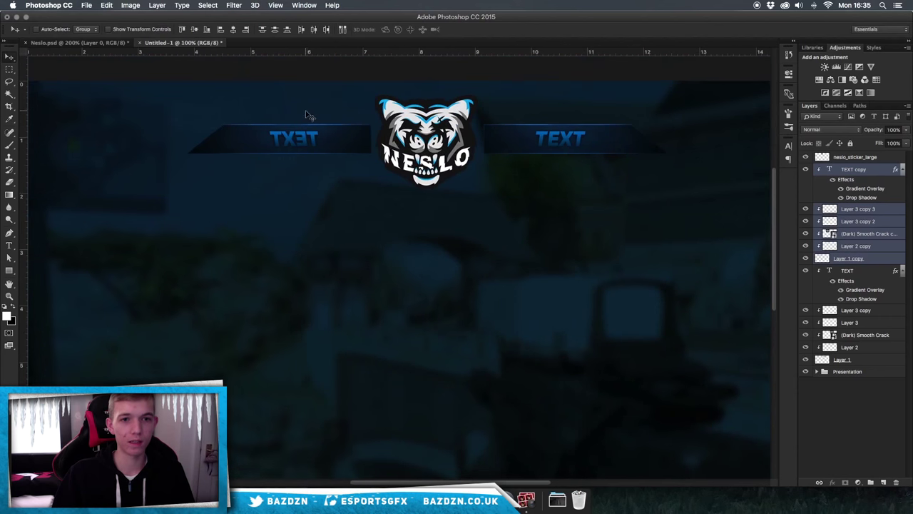
click(869, 171)
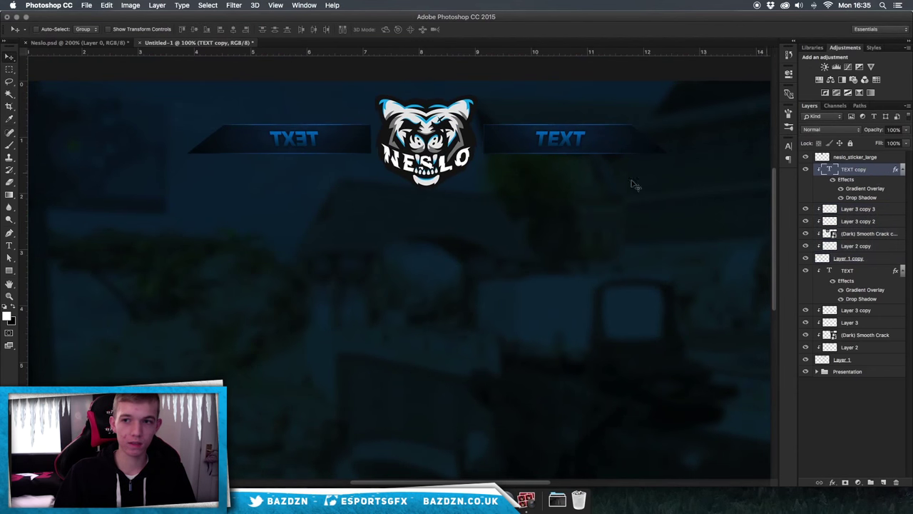
key(super+t)
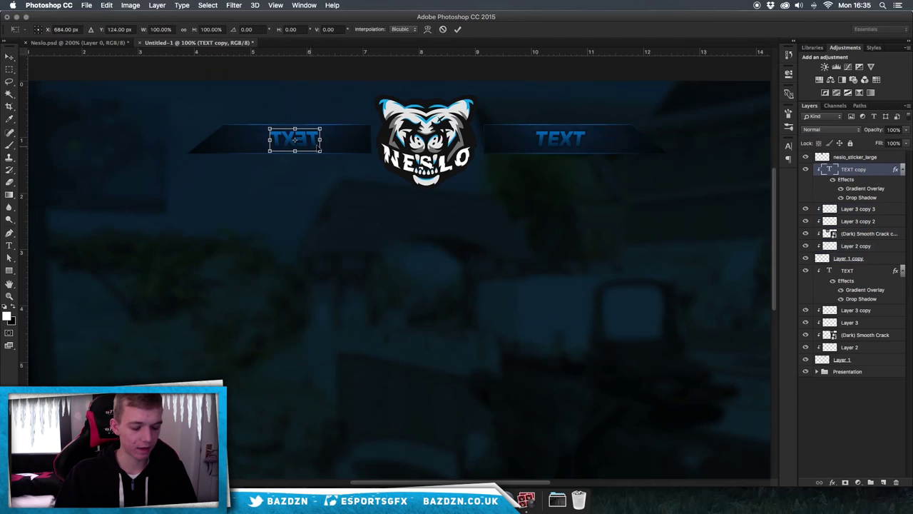
right_click(308, 162)
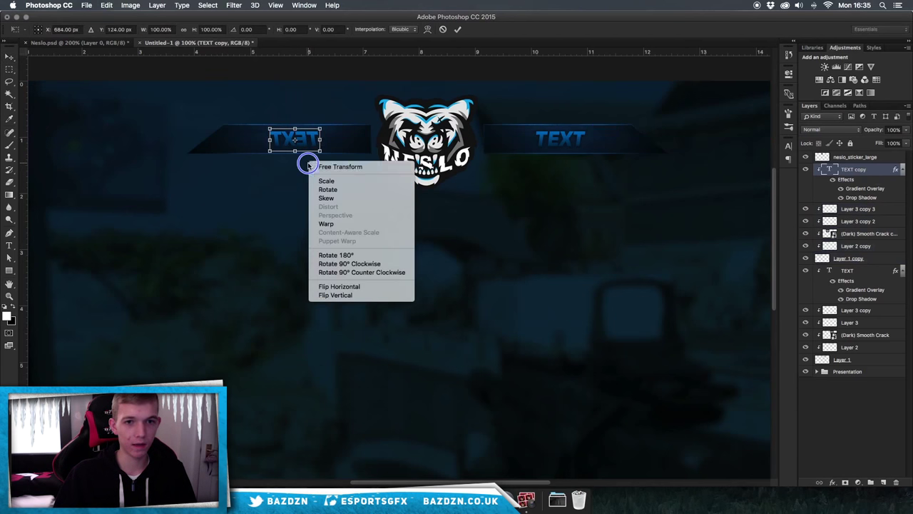
click(356, 287)
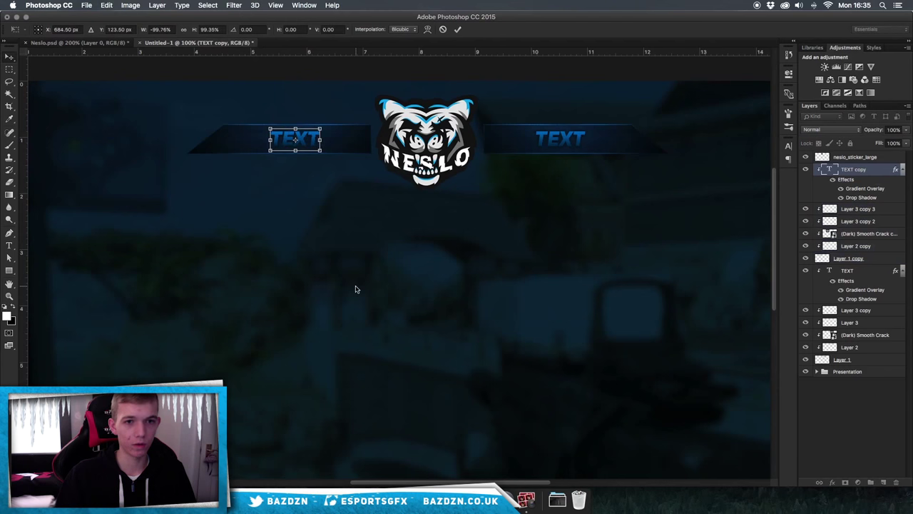
key(Return)
key(super+minus)
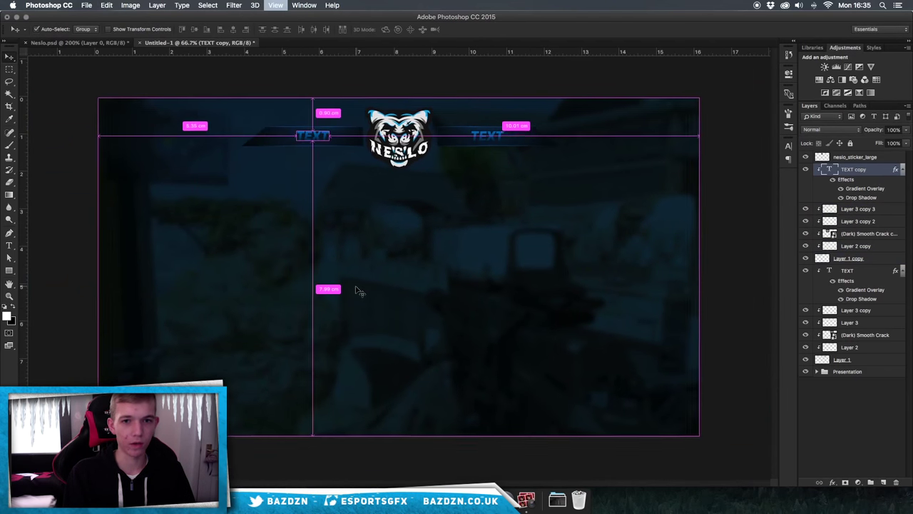
key(super+minus)
key(super+plus)
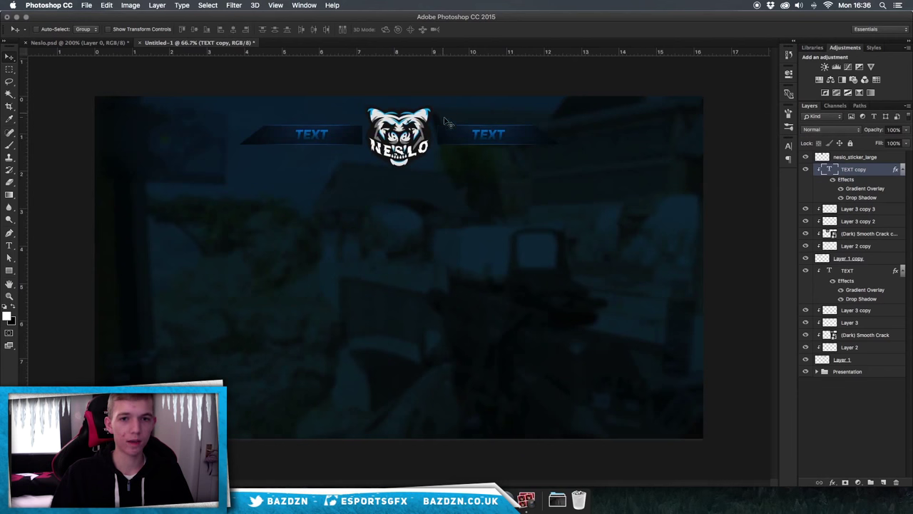
Examine how the banner sections beside the logo are arranged in the red Neslo.psd overlay.
click(86, 43)
scroll(379, 133, right, 5)
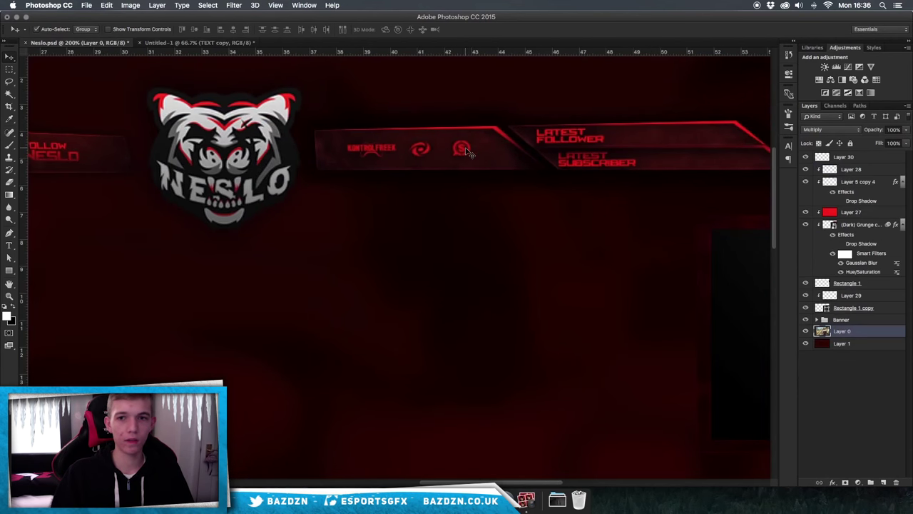
key(super+minus)
key(super+semicolon)
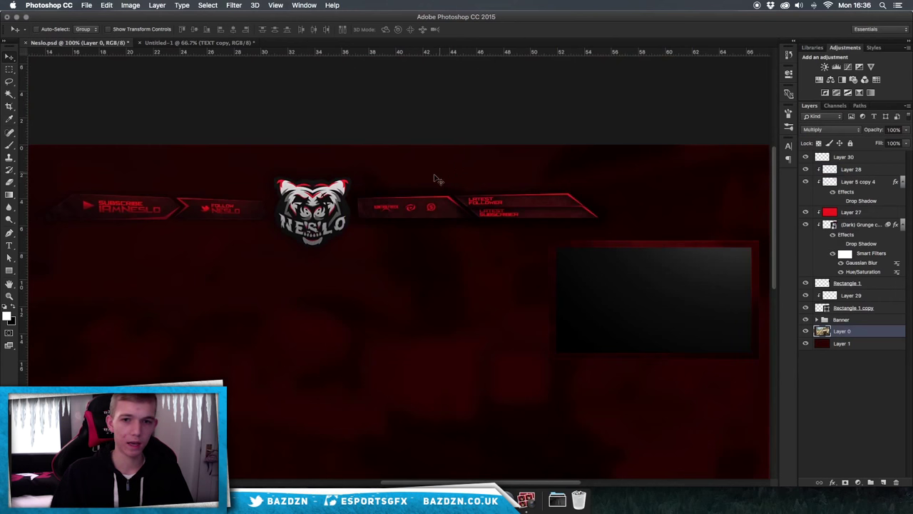
scroll(403, 200, up, 1)
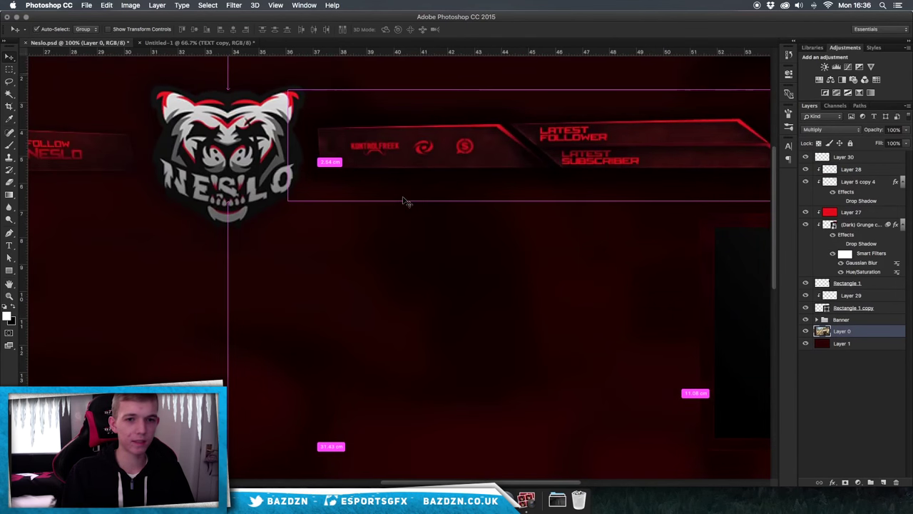
scroll(477, 179, right, 2)
scroll(477, 179, right, 1)
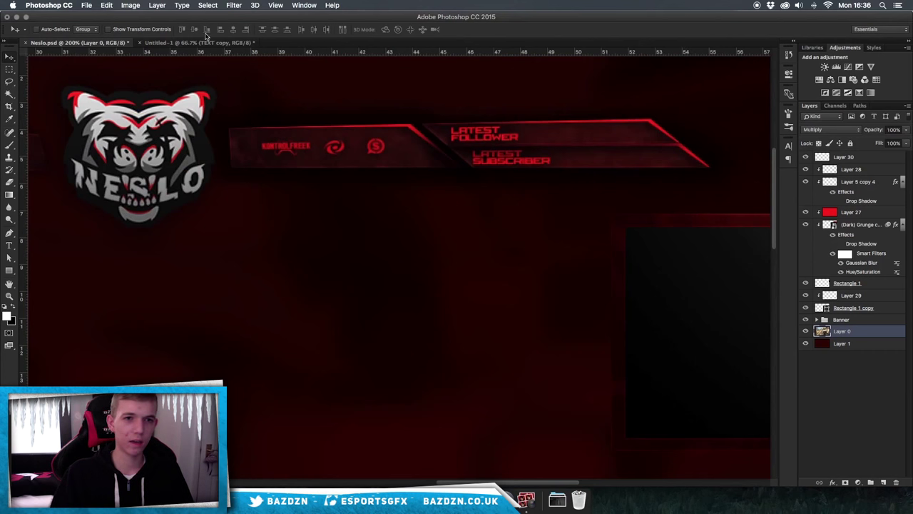
key(super+minus)
key(super+minus)
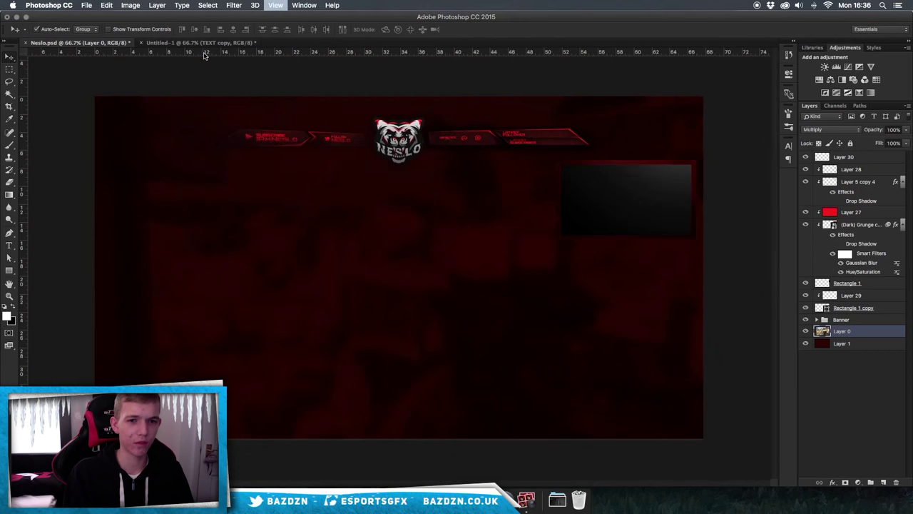
Back in the Untitled-1 document, duplicate the left banner's layers and merge the duplicates into a single layer.
click(232, 44)
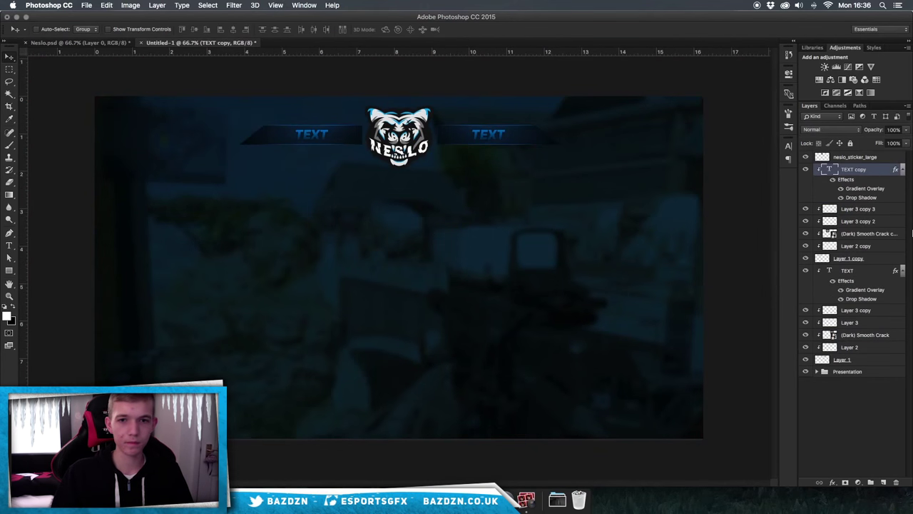
shift+click(869, 258)
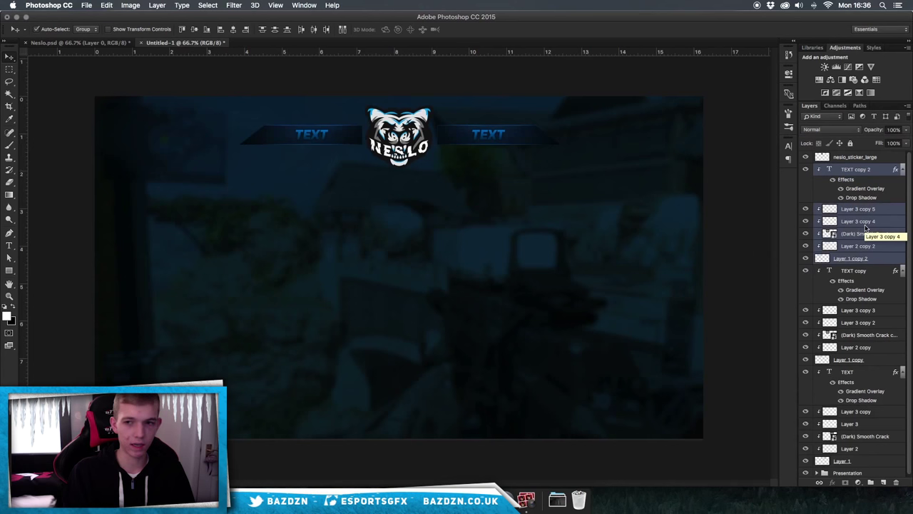
key(super+alt+e)
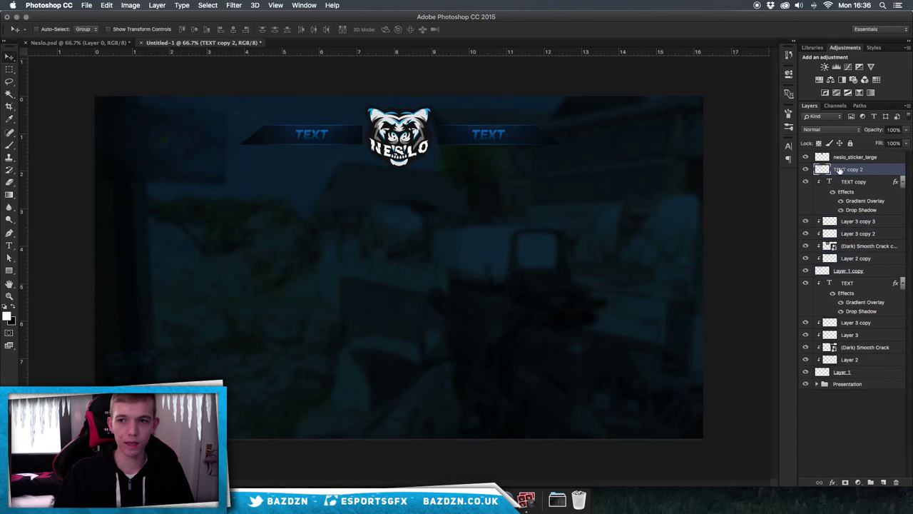
Group the left banner's original layers, from TEXT copy to Layer 1 copy, and name the group Left.
click(842, 273)
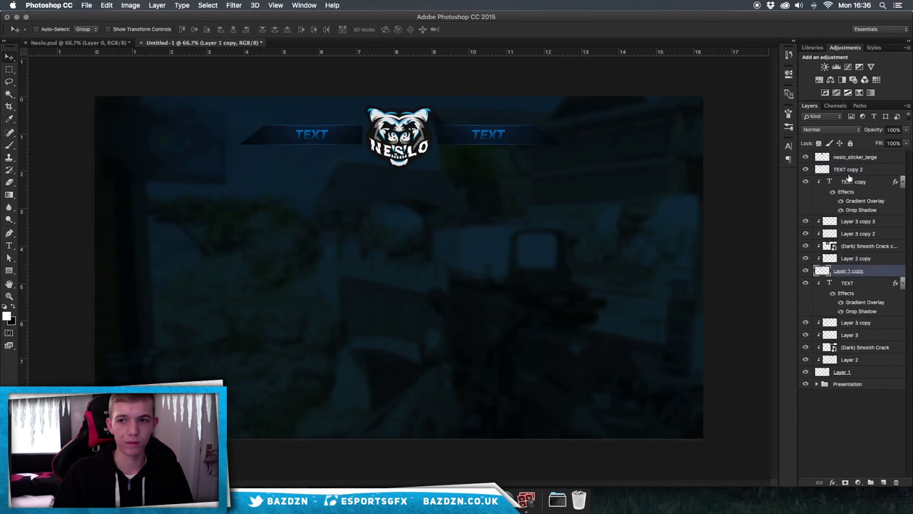
shift+click(858, 183)
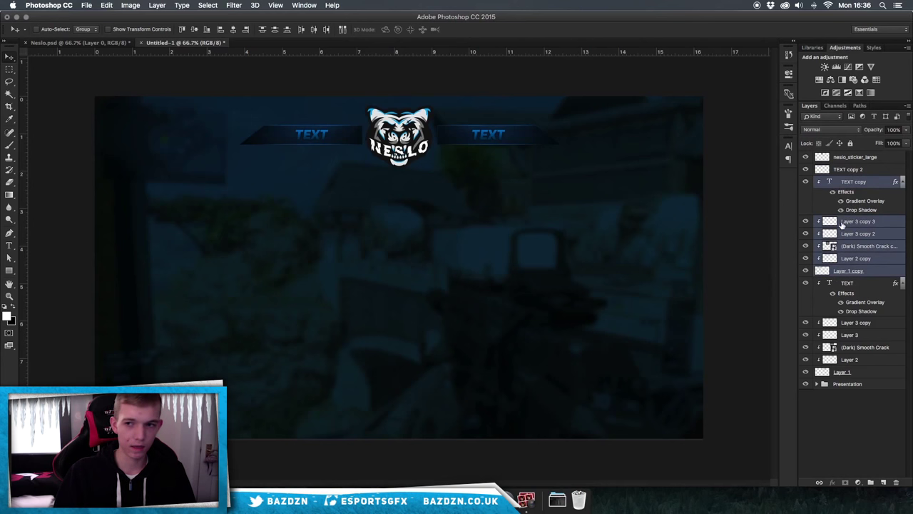
key(super+g)
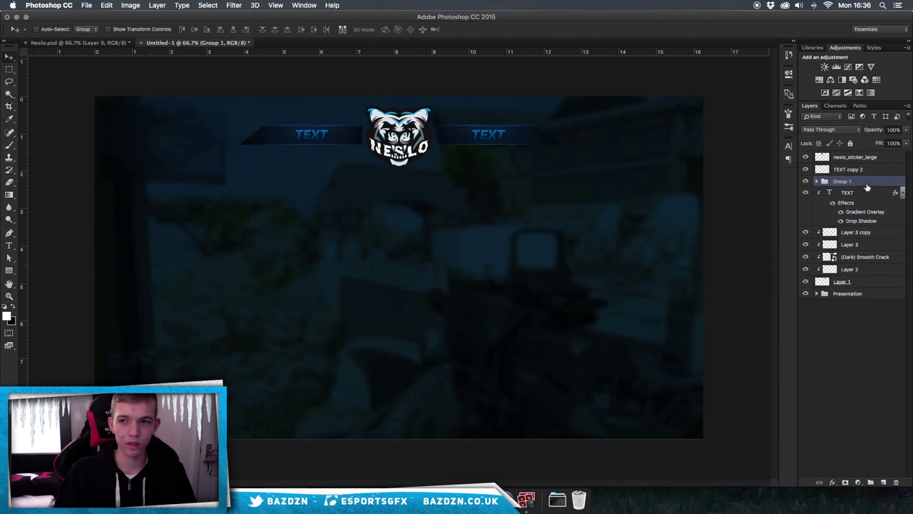
click(818, 181)
click(818, 182)
double_click(842, 181)
text(Left)
key(Return)
Duplicate the right banner's layers, from TEXT to Layer 1, and merge the duplicates into a single layer.
click(851, 192)
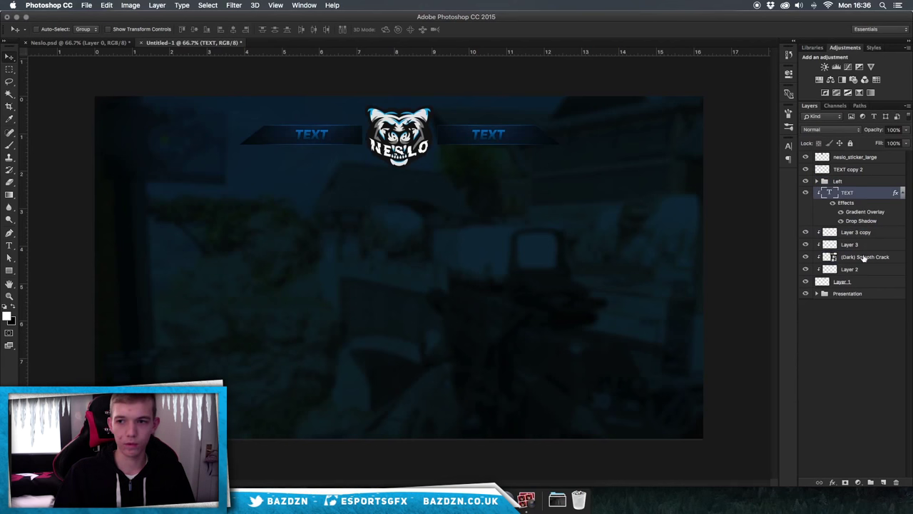
shift+click(854, 283)
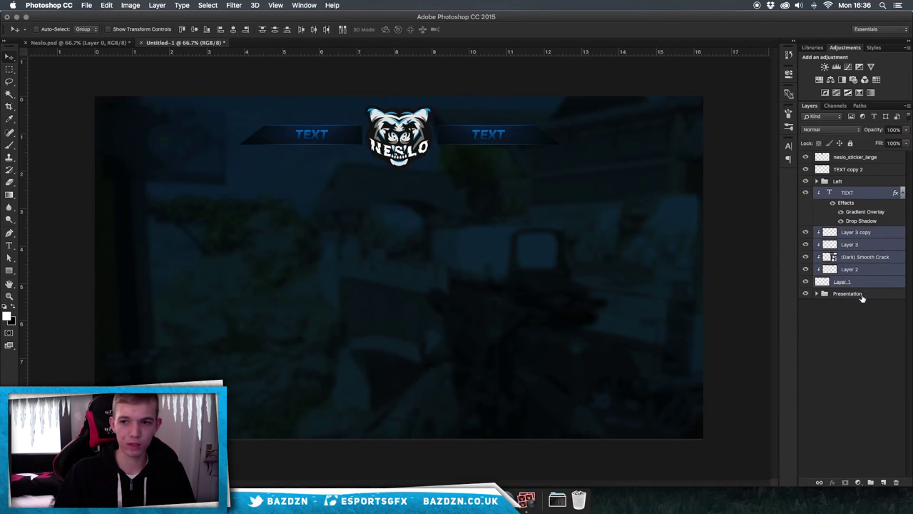
key(super+j)
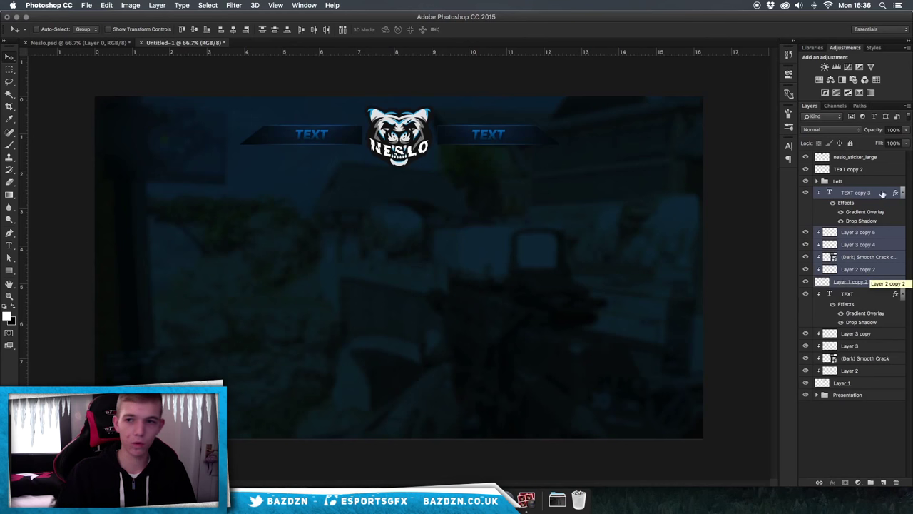
key(super+e)
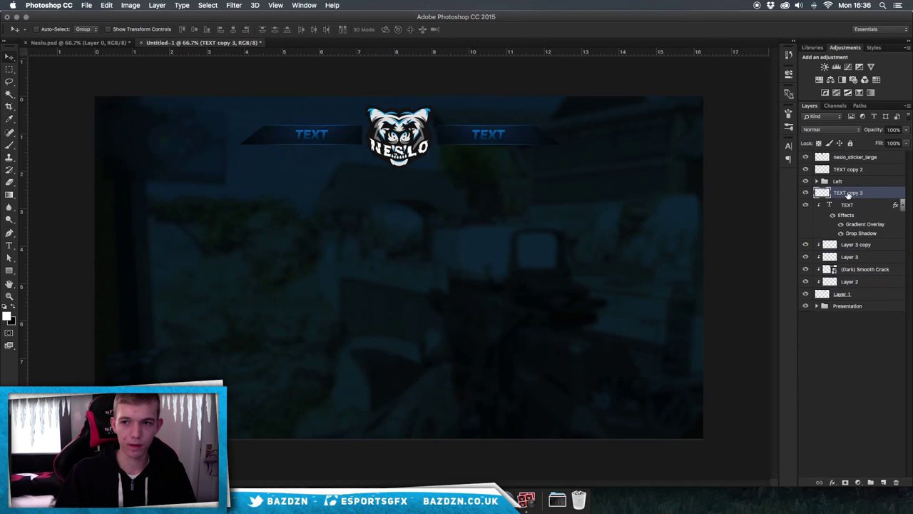
Group the right banner's original layers, from TEXT to Layer 1, and name the group Right.
click(853, 205)
shift+click(857, 295)
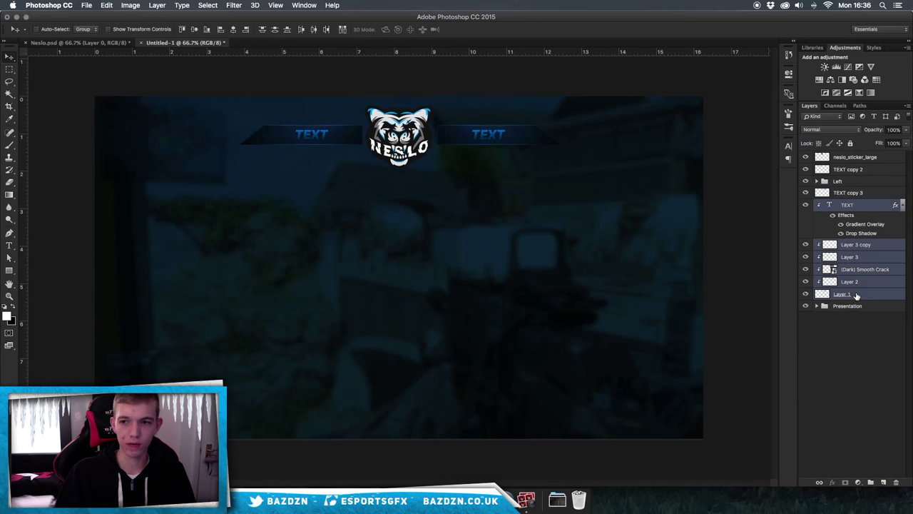
key(super+g)
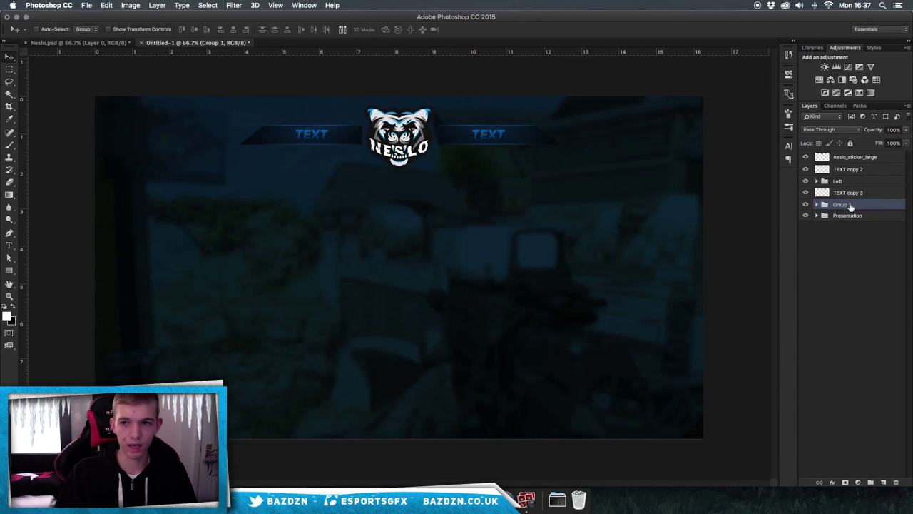
double_click(842, 205)
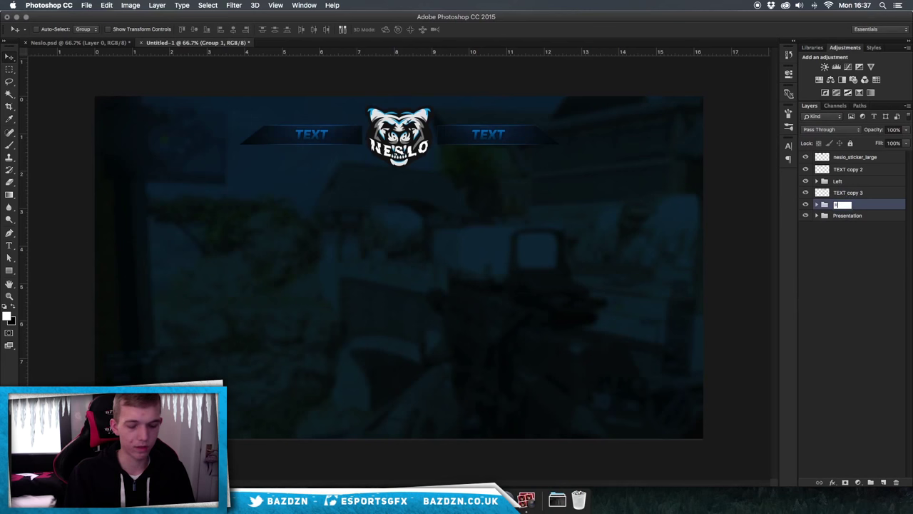
key(Return)
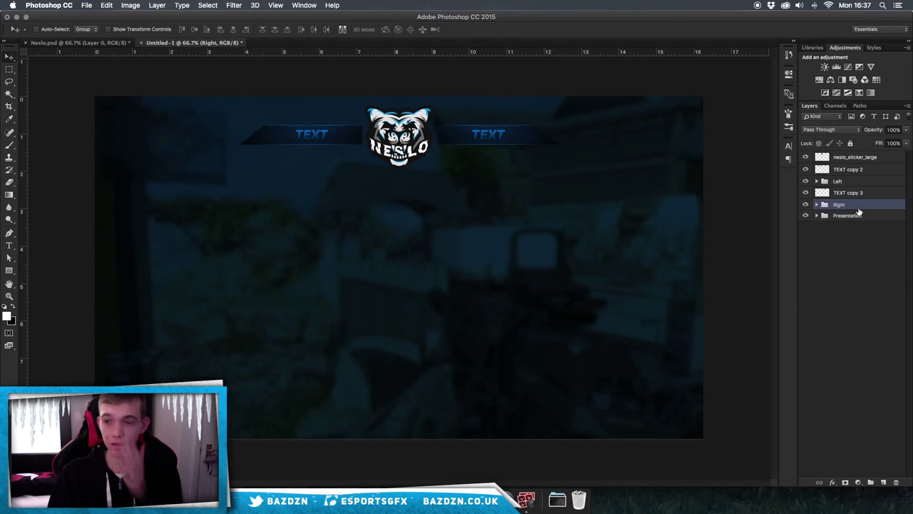
Hide the Left and Right groups and move the TEXT copy 3 layer directly below TEXT copy 2.
click(841, 195)
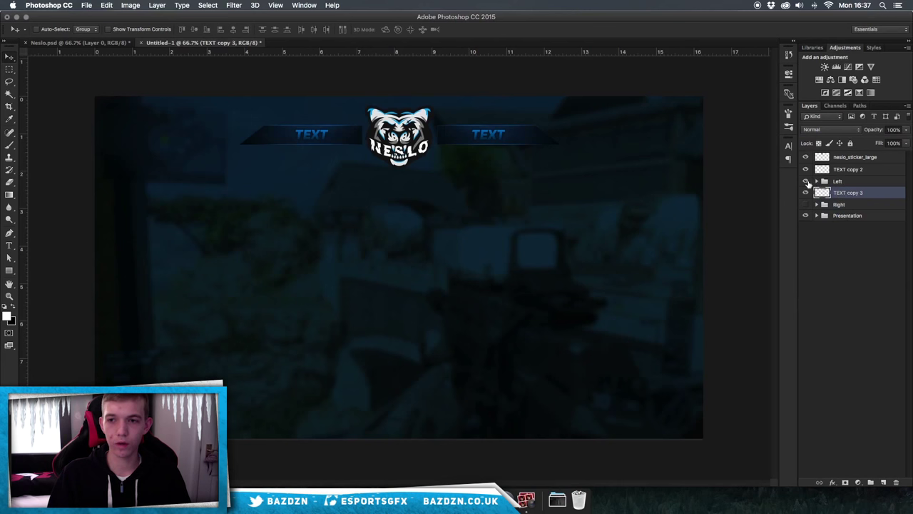
drag(830, 193, 836, 180)
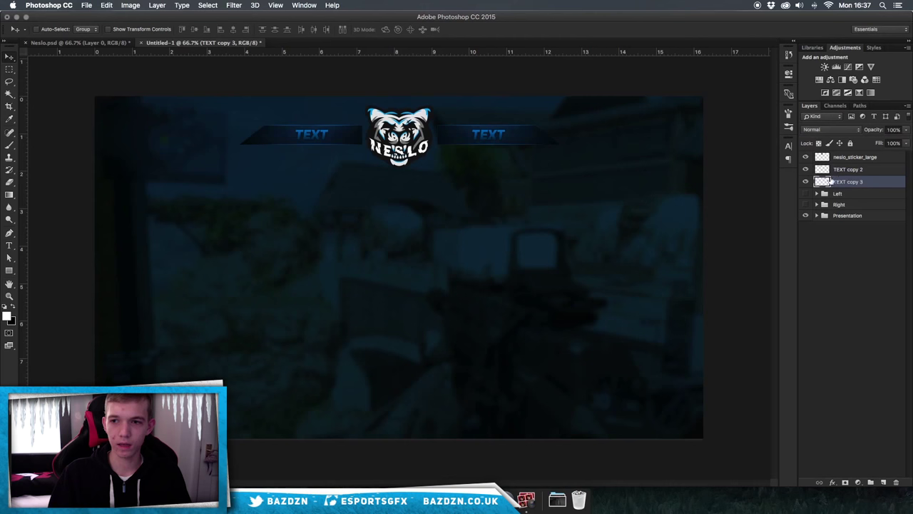
Check which banner each merged layer holds by toggling the visibility of TEXT copy 2 and TEXT copy 3.
click(807, 182)
click(806, 169)
click(806, 181)
click(807, 169)
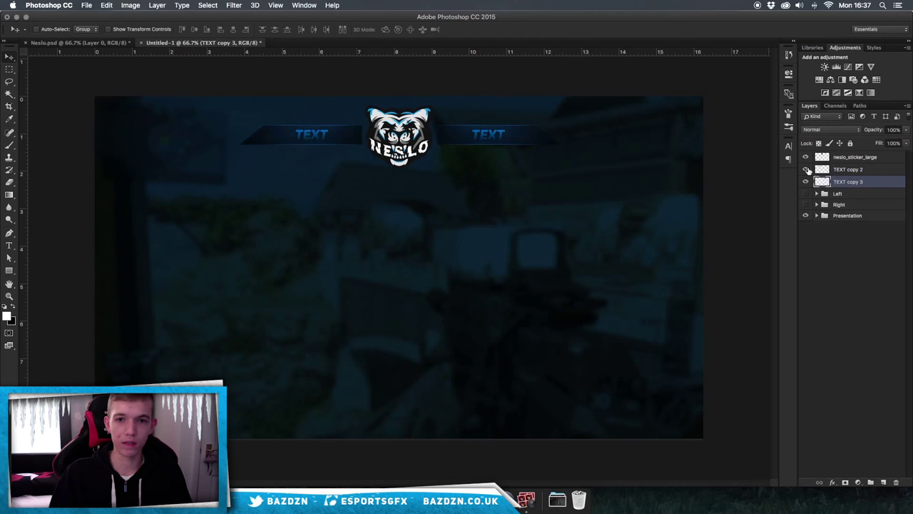
click(807, 169)
click(806, 169)
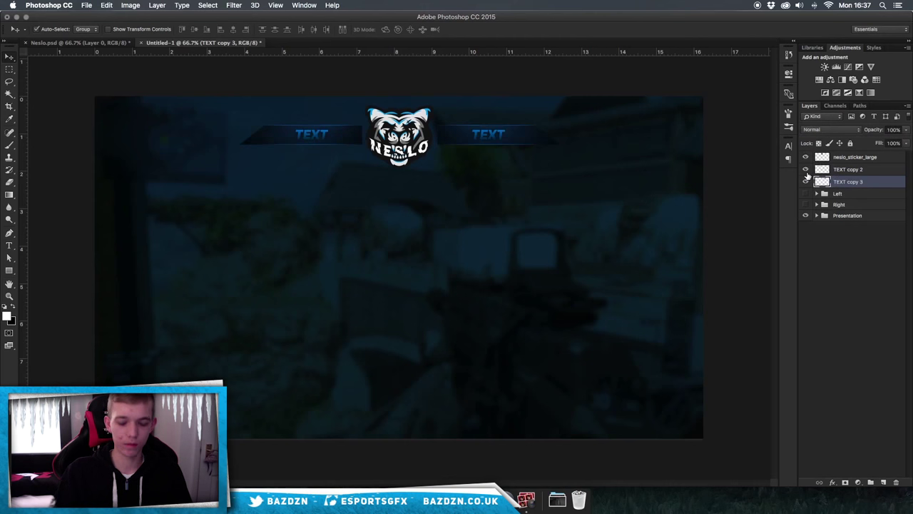
key(super+equal)
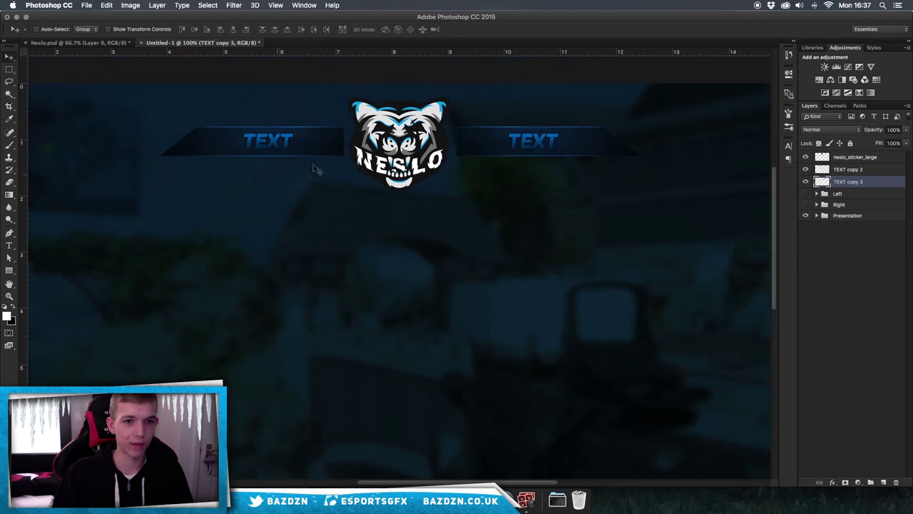
key(super+minus)
key(super+equal)
key(super+minus)
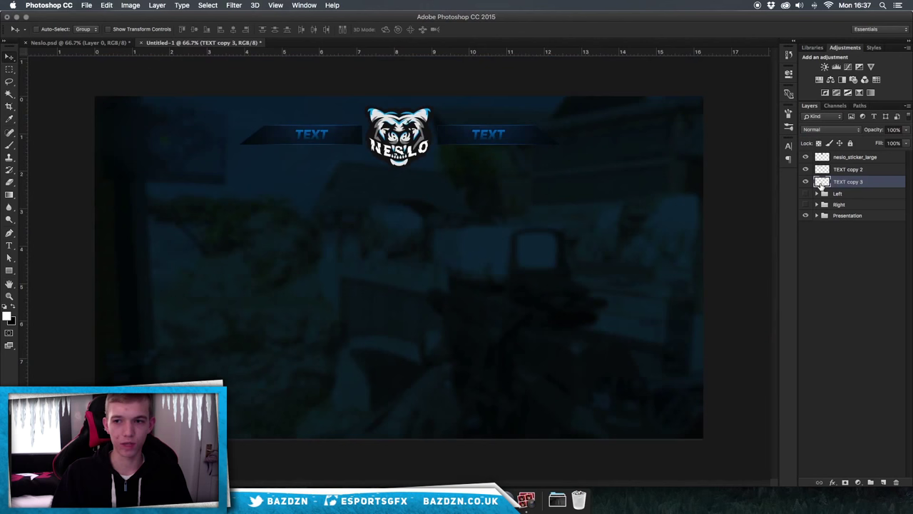
click(805, 169)
click(805, 169)
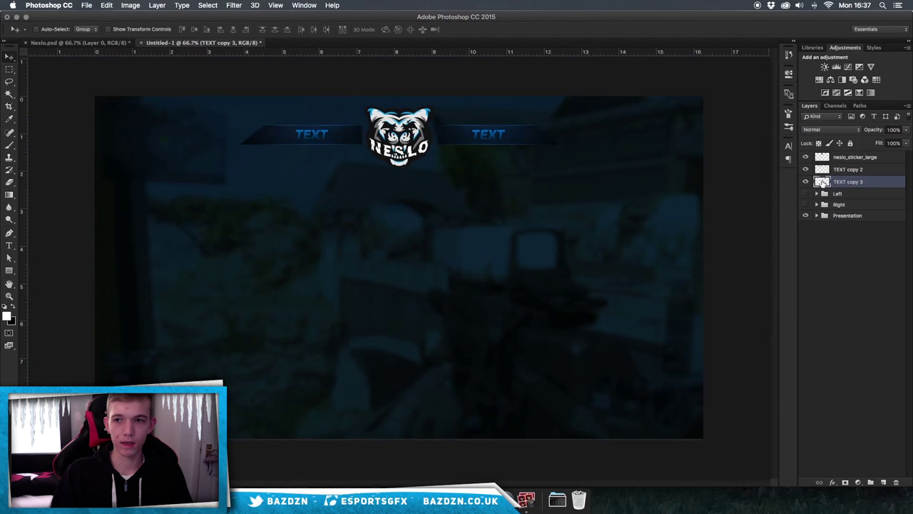
click(807, 182)
click(807, 181)
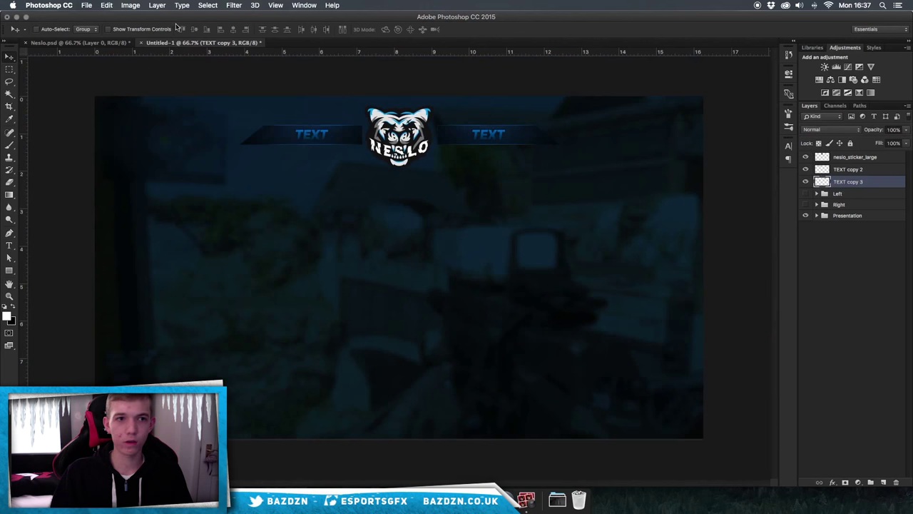
Lay out a Perspective Warp plane around the right banner on the TEXT copy 3 layer.
click(106, 5)
click(140, 191)
drag(429, 117, 568, 156)
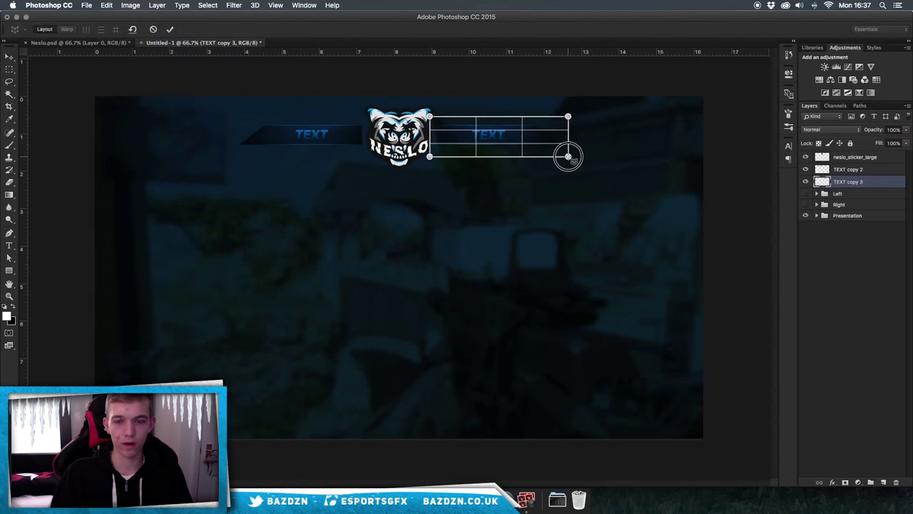
Warp the plane's two outer corners outward so the right banner flares away from the logo, and apply the warp.
key(w)
drag(568, 117, 583, 107)
mouse_move(568, 157)
mouse_down()
mouse_move(585, 157)
mouse_move(555, 154)
mouse_move(578, 153)
mouse_move(570, 157)
mouse_up()
drag(583, 106, 579, 112)
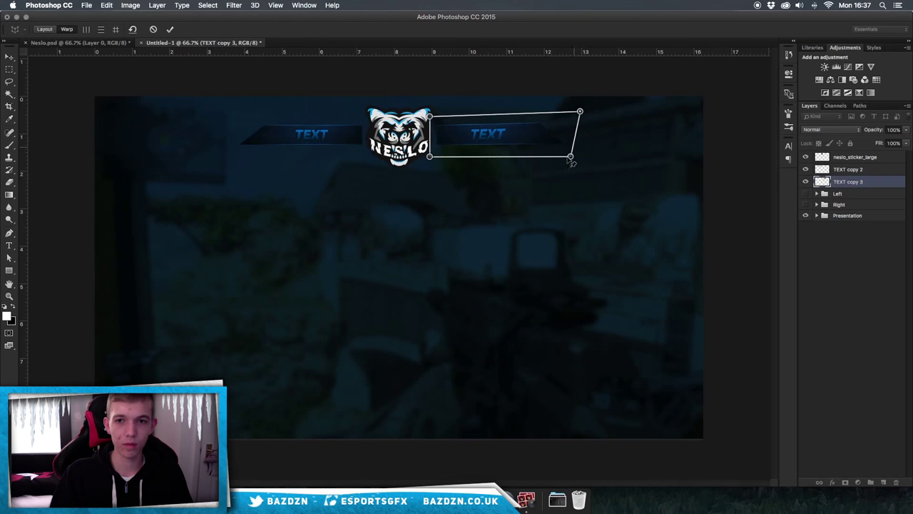
drag(573, 157, 581, 159)
key(Return)
key(v)
key(super+1)
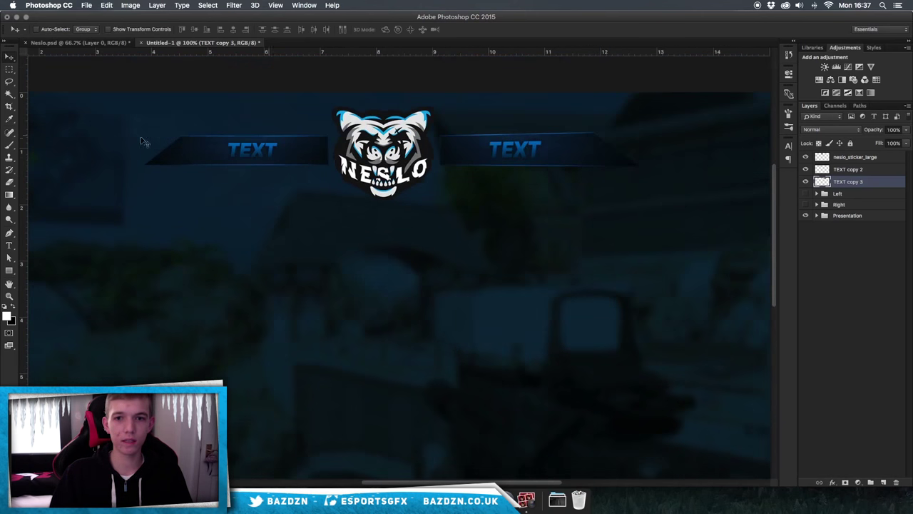
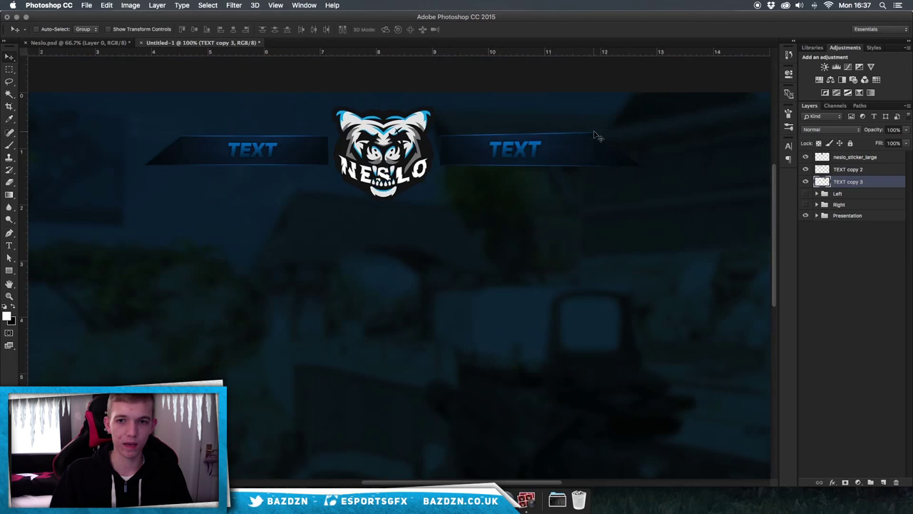
Lay out a Perspective Warp plane around the left banner on the TEXT copy 2 layer.
click(852, 169)
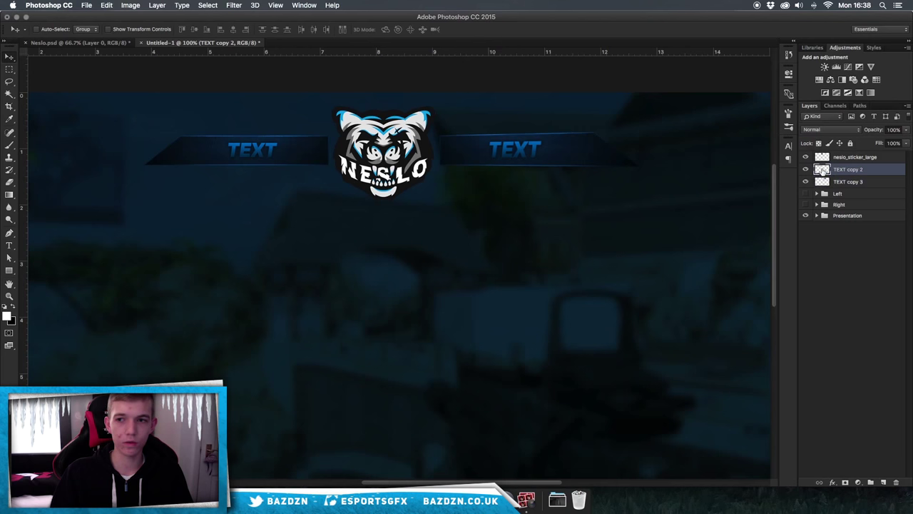
click(111, 5)
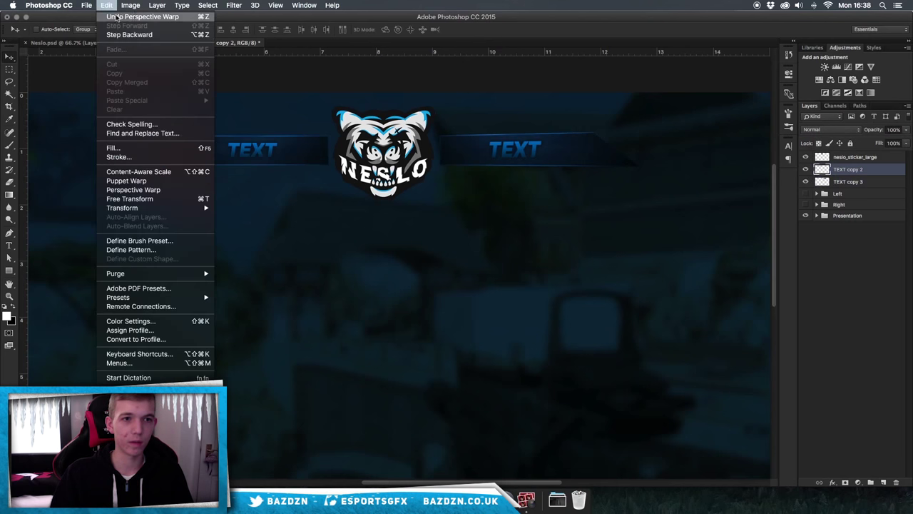
click(862, 171)
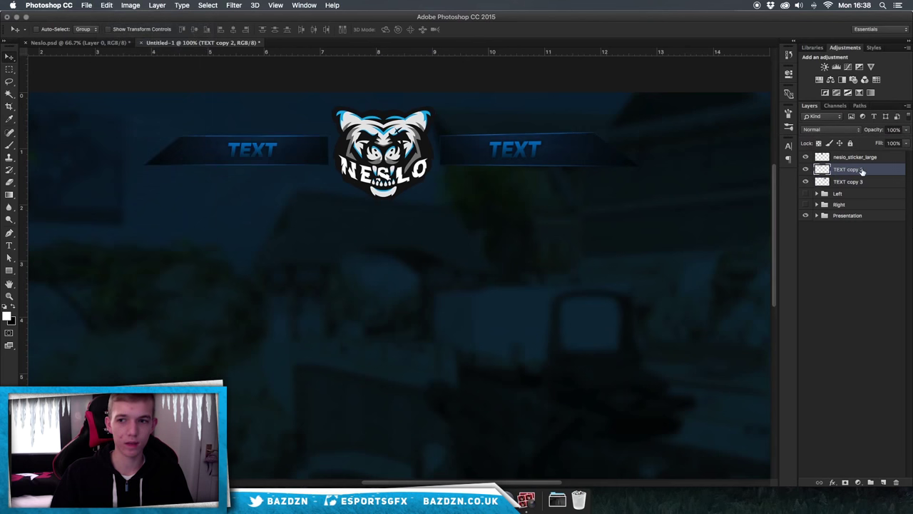
click(105, 5)
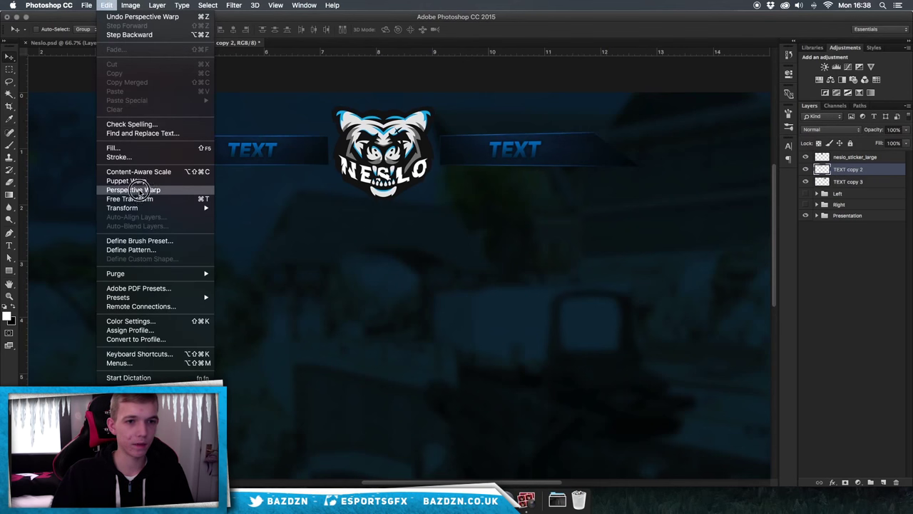
click(141, 190)
drag(135, 172, 332, 125)
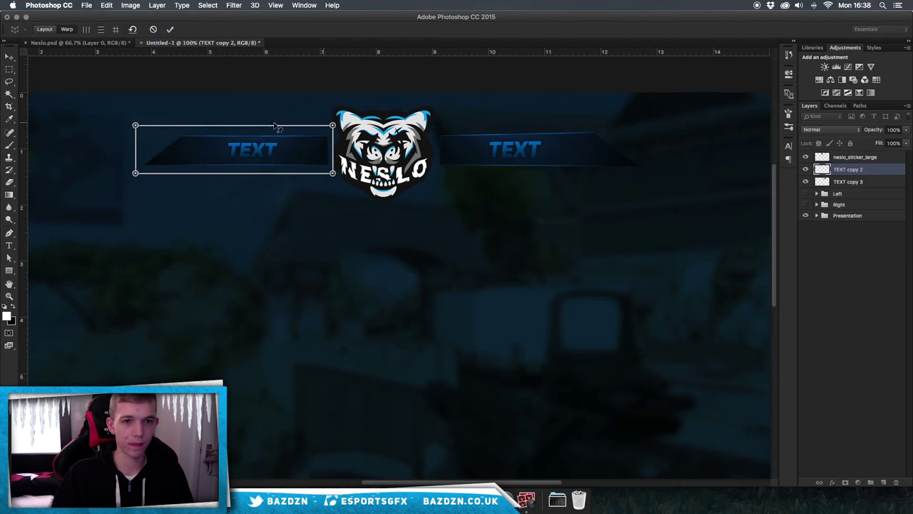
Pull the left banner's two outer warp corners outward and the upper one higher to mirror the right banner, and finish the warp.
drag(134, 124, 105, 117)
mouse_move(138, 178)
mouse_down()
mouse_move(128, 164)
mouse_move(135, 180)
mouse_move(127, 174)
mouse_up()
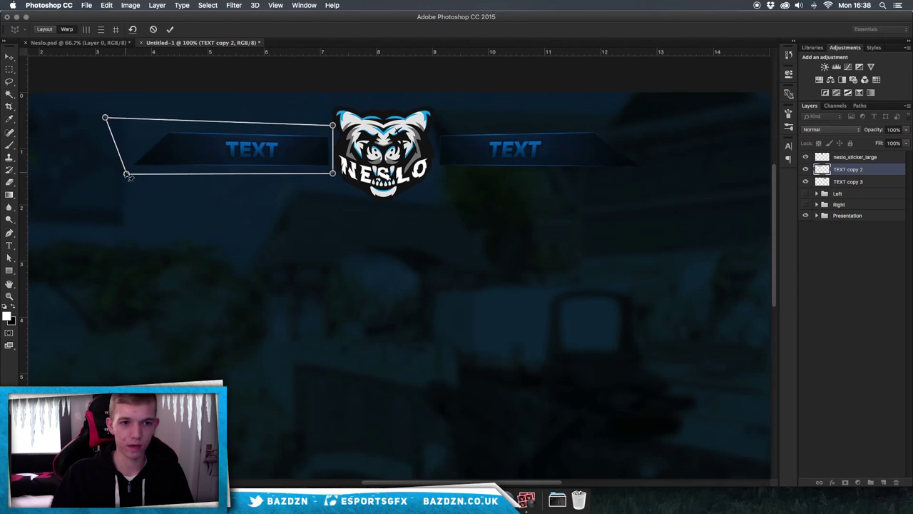
key(super+minus)
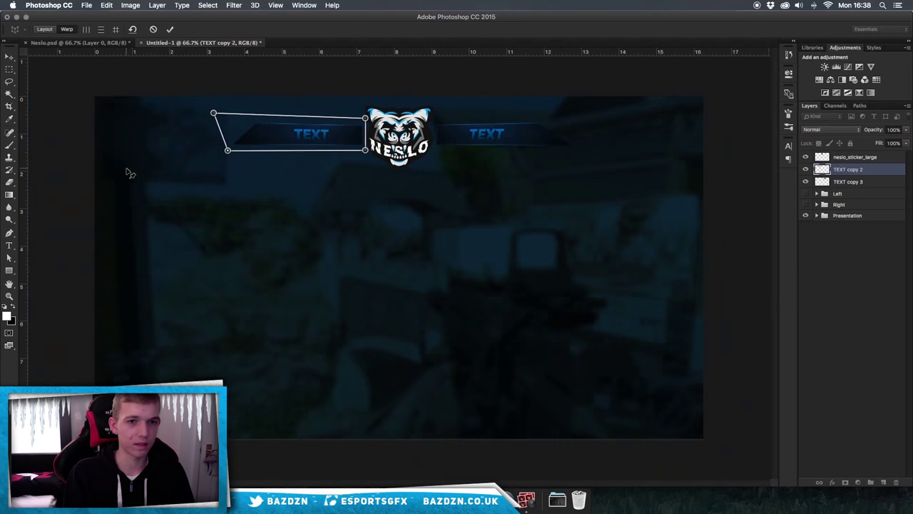
key(super+equal)
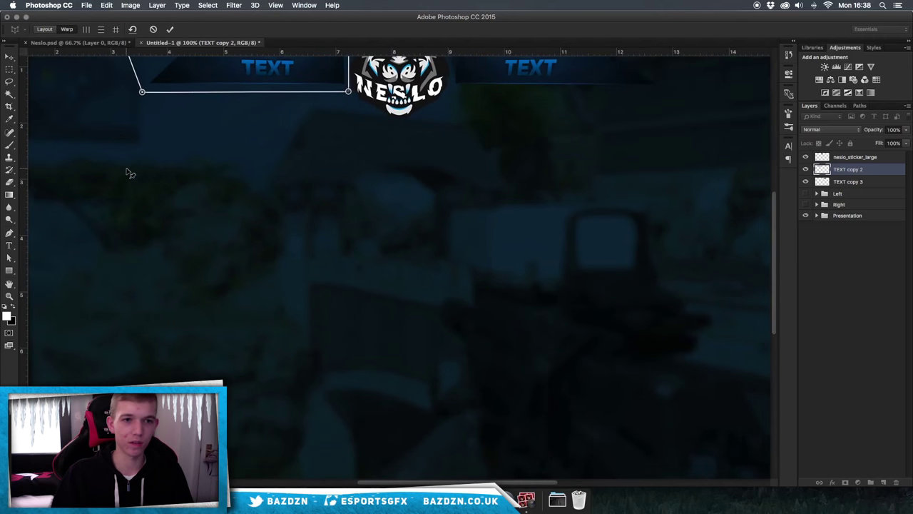
scroll(130, 172, up, 2)
drag(223, 105, 223, 105)
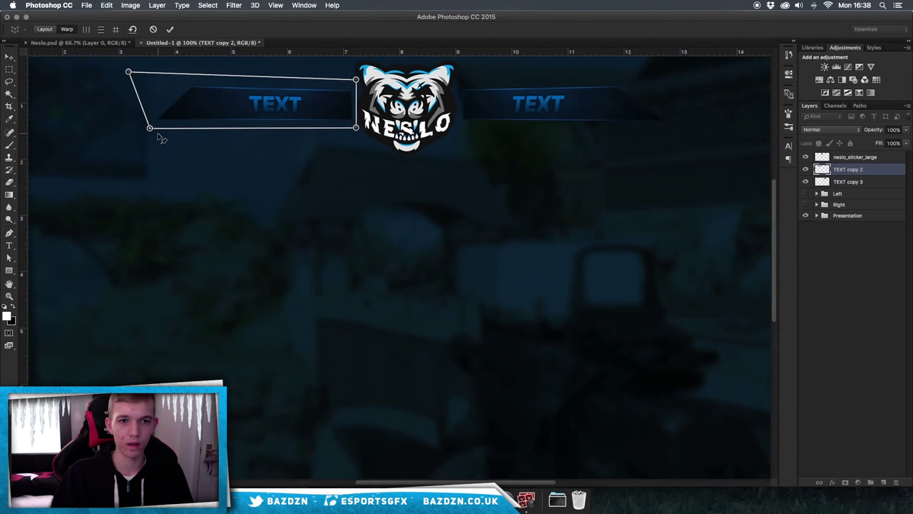
key(Escape)
key(super+minus)
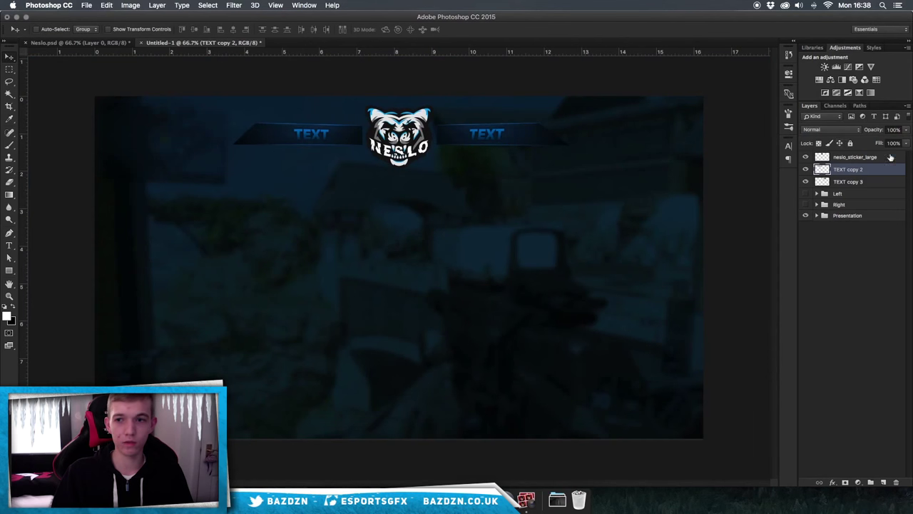
Add a Multiply drop shadow to TEXT copy 3 with 75% opacity, 0 px distance, 36% spread and 29 px size.
click(882, 182)
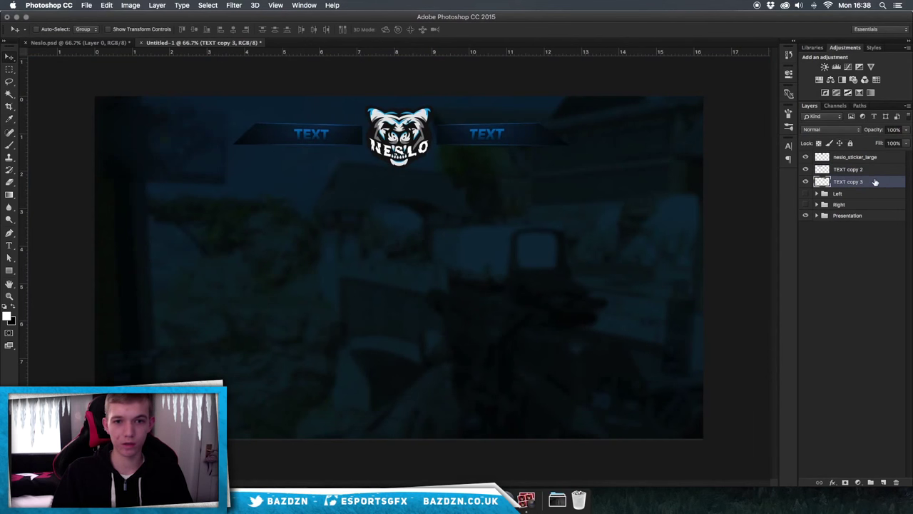
double_click(887, 183)
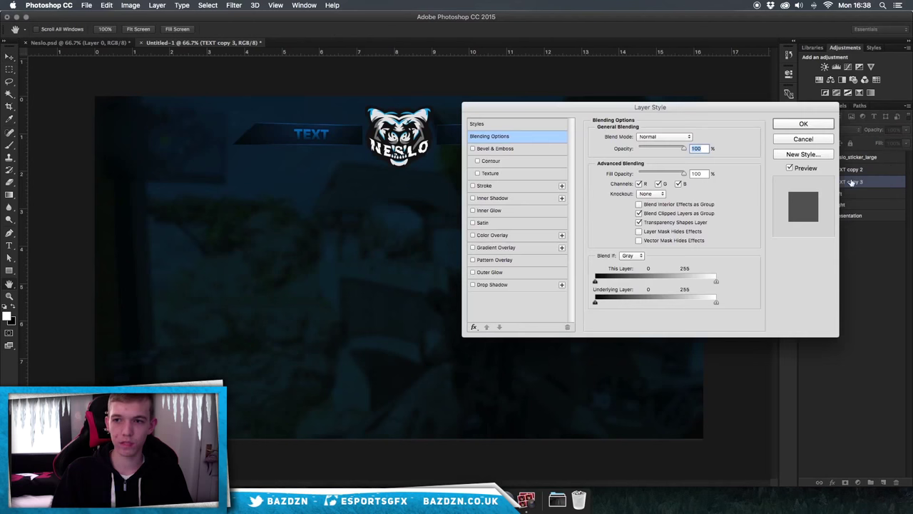
drag(664, 111, 664, 164)
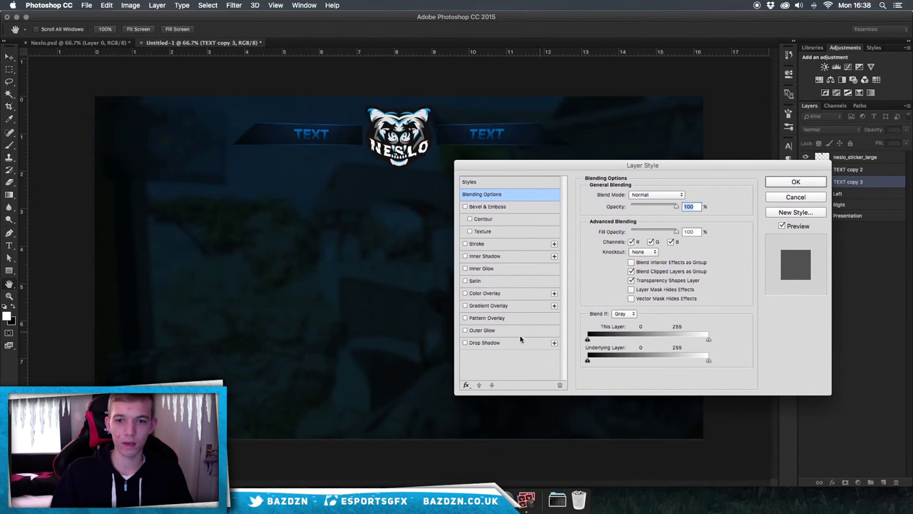
click(485, 342)
drag(523, 171, 158, 173)
key(super+plus)
key(super+plus)
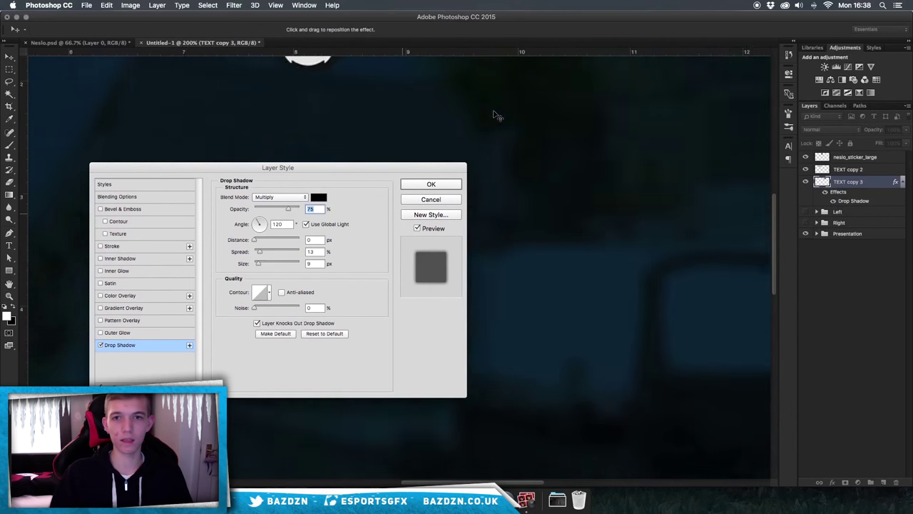
drag(359, 169, 598, 260)
mouse_move(498, 357)
mouse_down()
mouse_move(505, 357)
mouse_move(499, 341)
mouse_move(508, 343)
mouse_up()
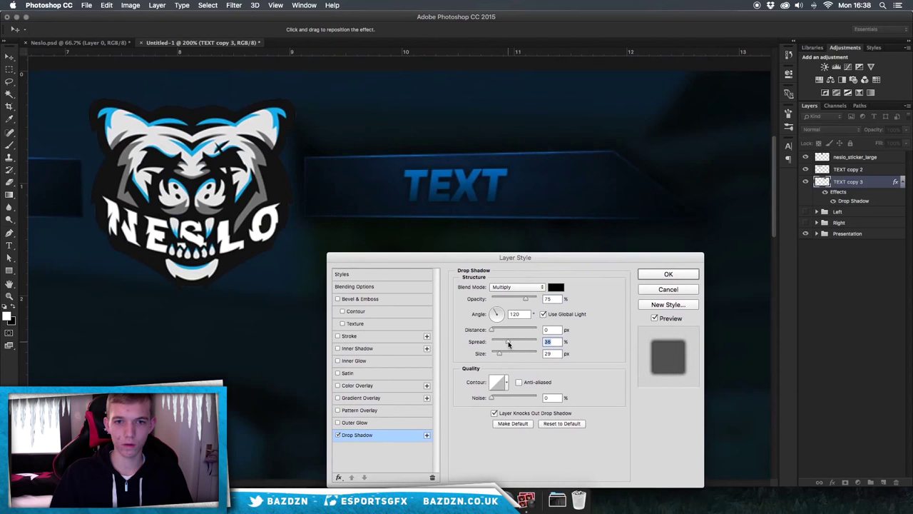
key(Return)
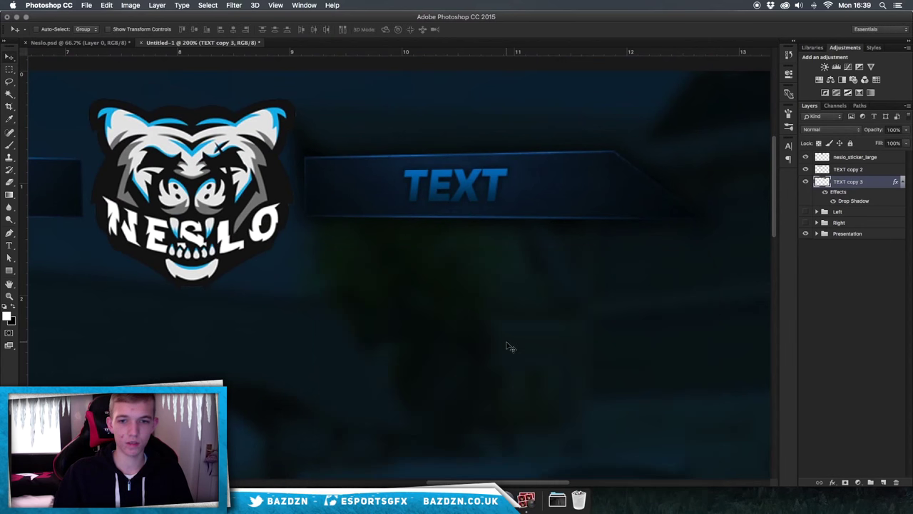
Copy the drop shadow style from TEXT copy 3 and paste it onto the TEXT copy 2 layer.
key(super+minus)
right_click(905, 182)
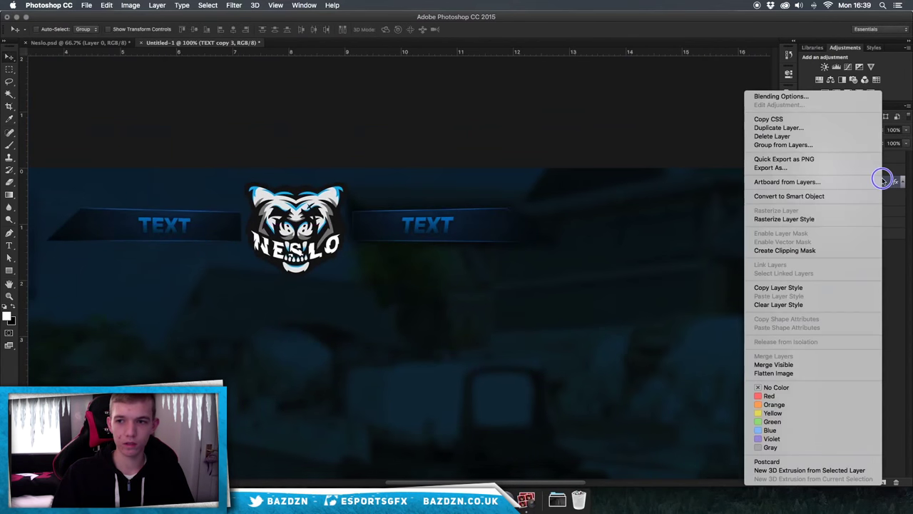
key(Escape)
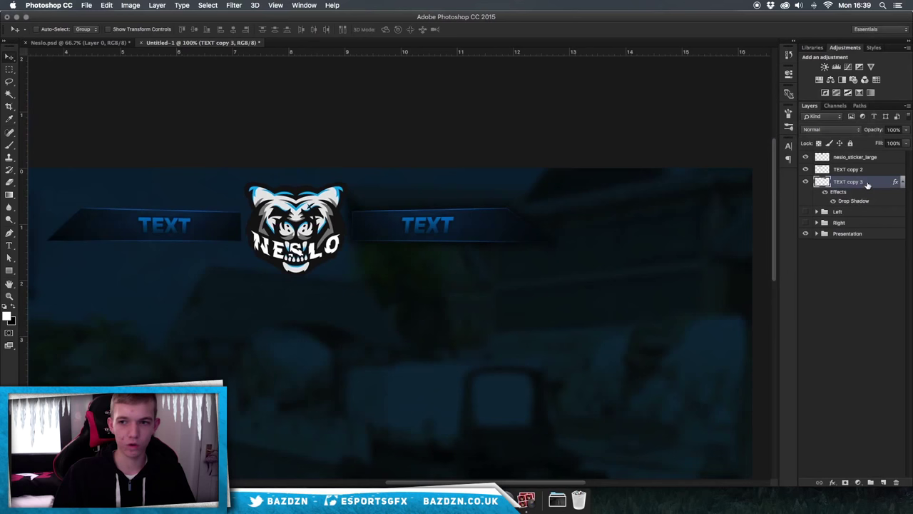
right_click(868, 184)
click(785, 287)
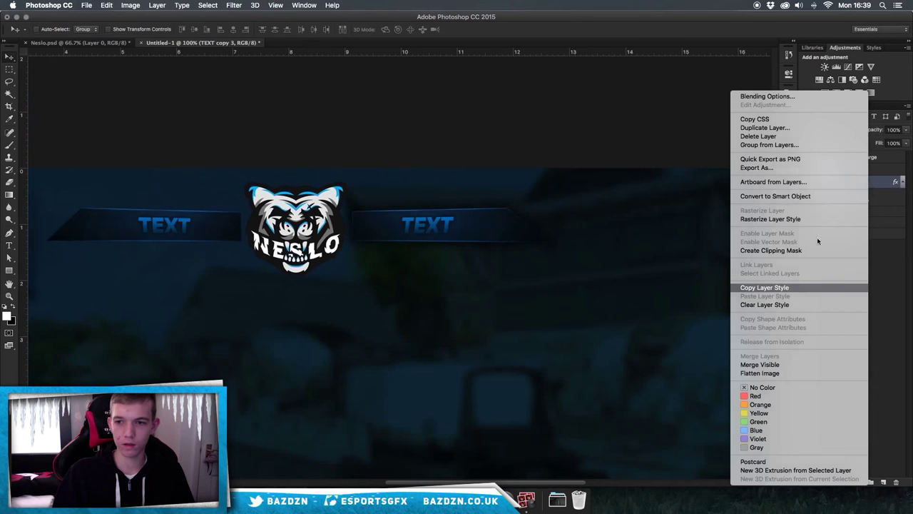
right_click(860, 171)
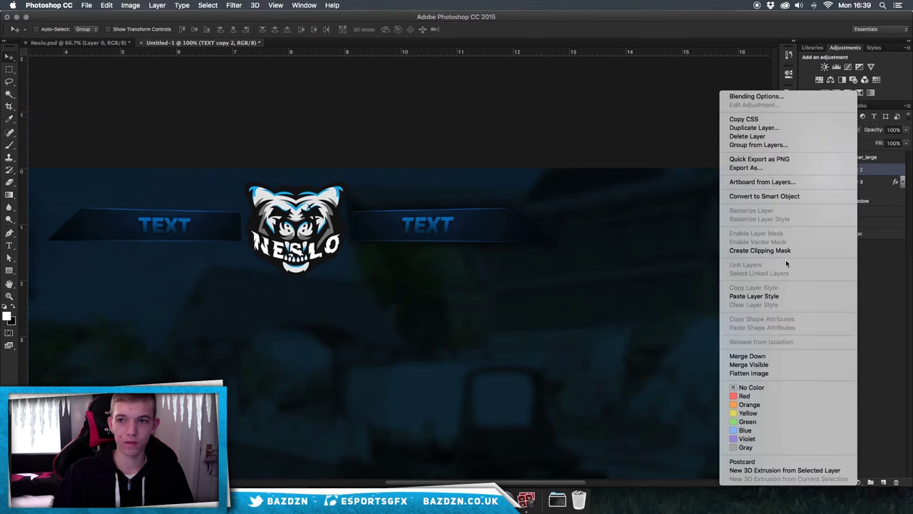
click(782, 297)
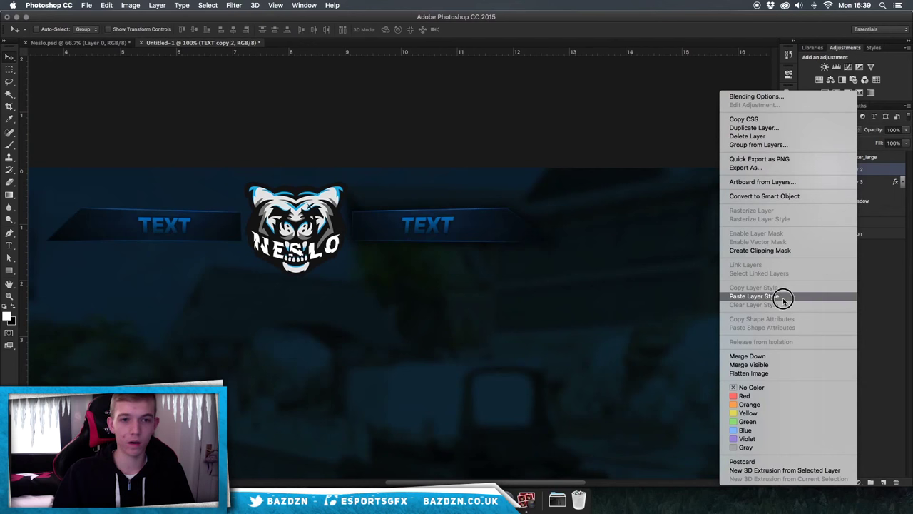
Paste the copied drop shadow style onto the neslo_sticker_large logo layer.
scroll(228, 228, left, 2)
key(super+minus)
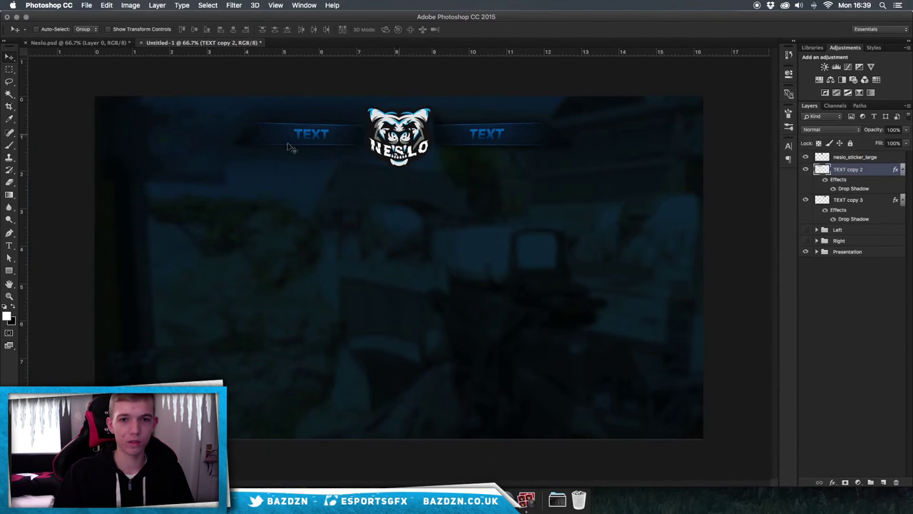
key(super)
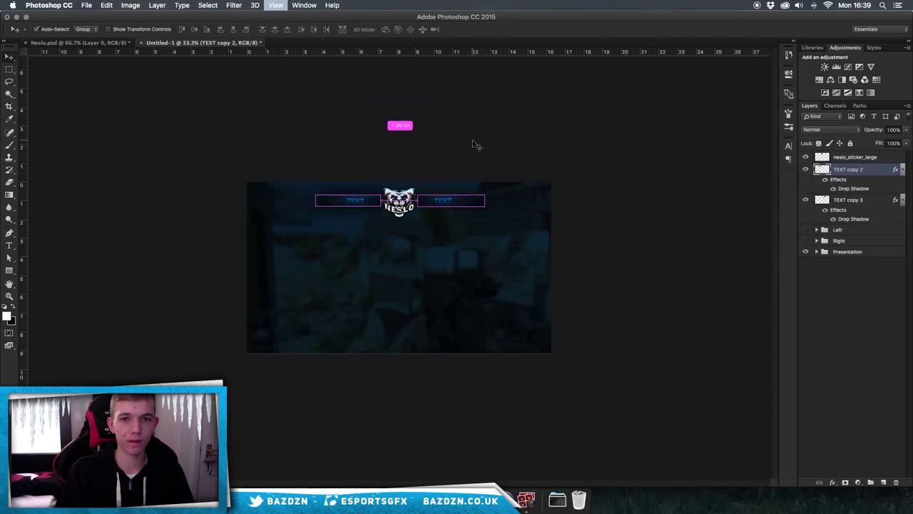
key(super+plus)
key(super+plus)
scroll(444, 157, up, 1)
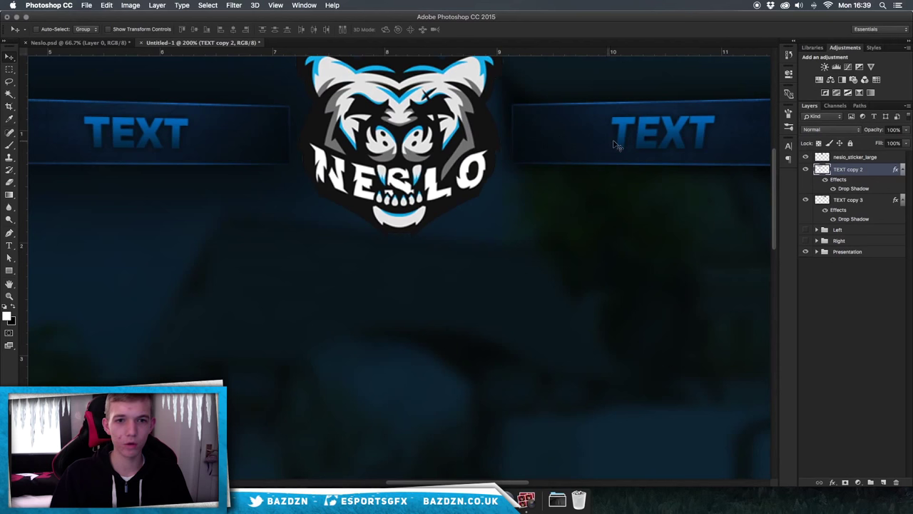
click(854, 157)
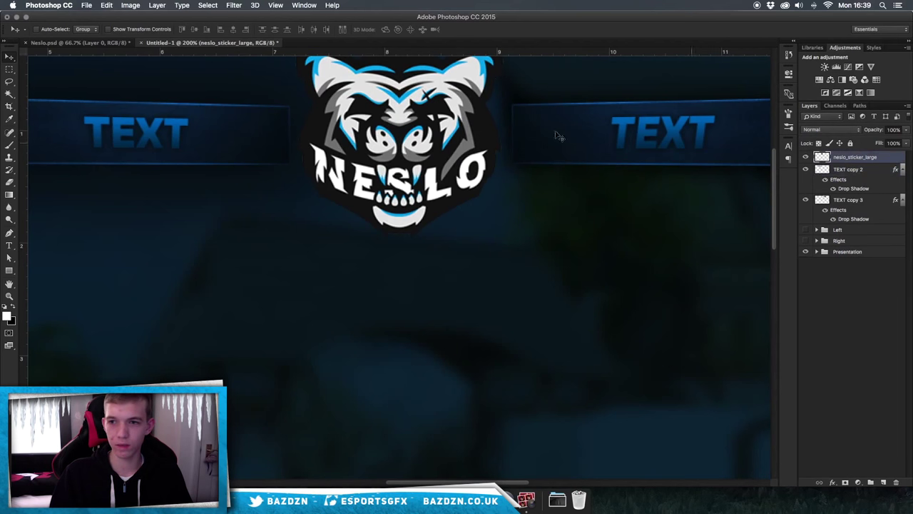
key(Right)
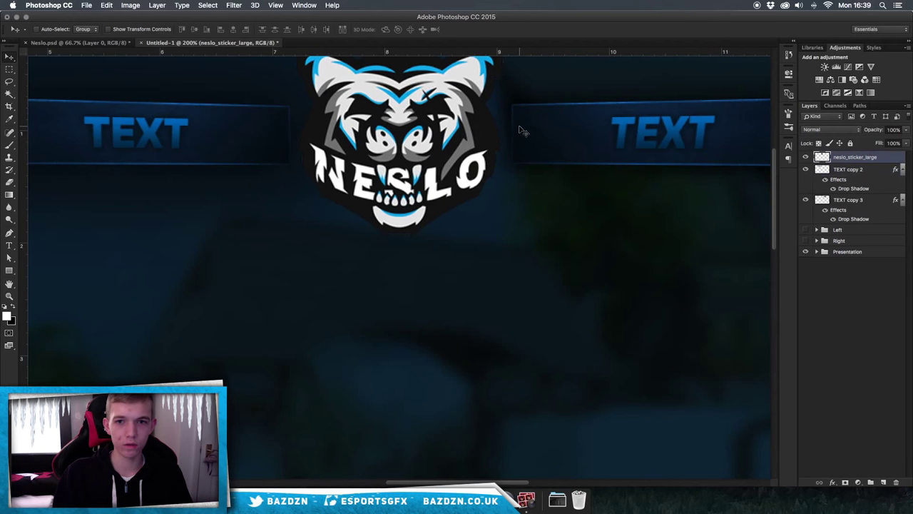
key(super+minus)
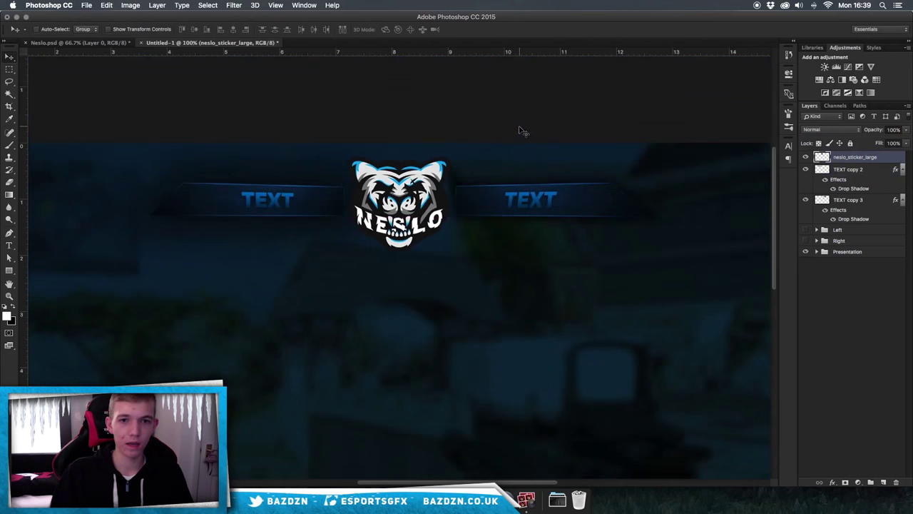
right_click(878, 156)
click(786, 296)
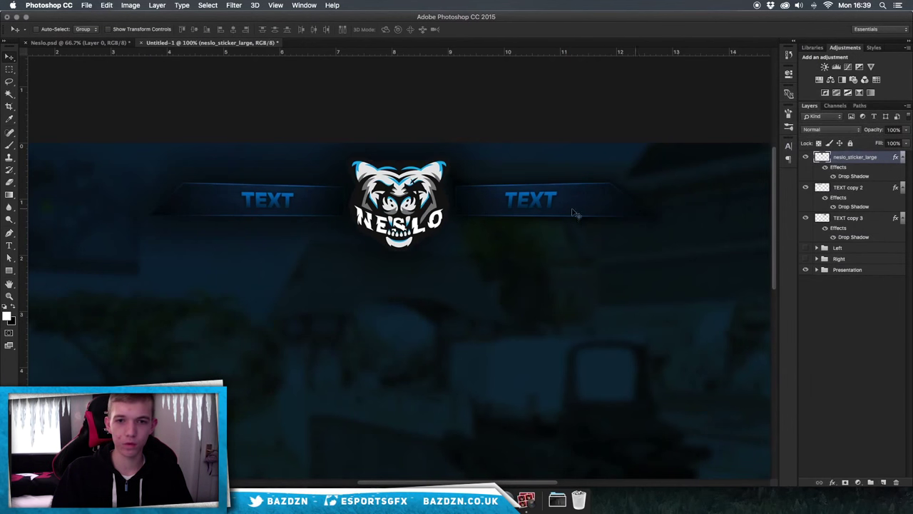
Set the opacity of the Neslo logo's drop shadow to 50% and apply the layer style.
key(super+equal)
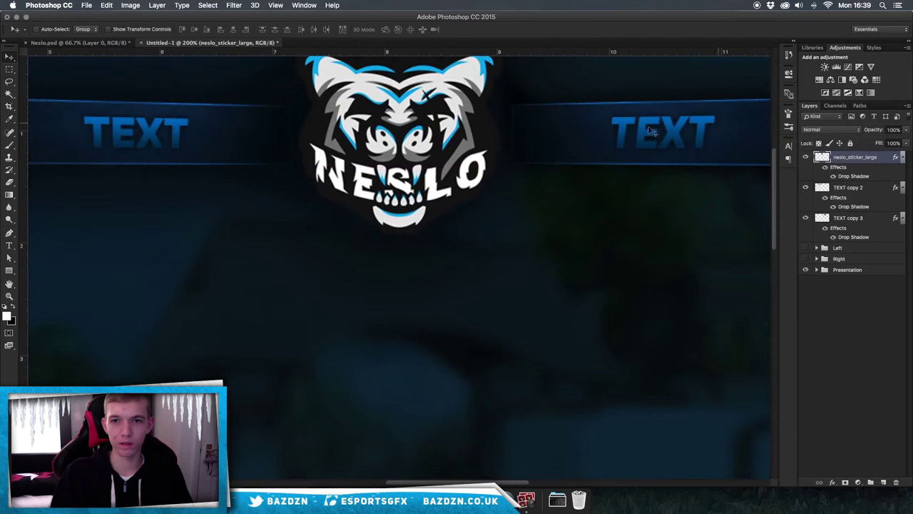
key(super+minus)
key(super+minus)
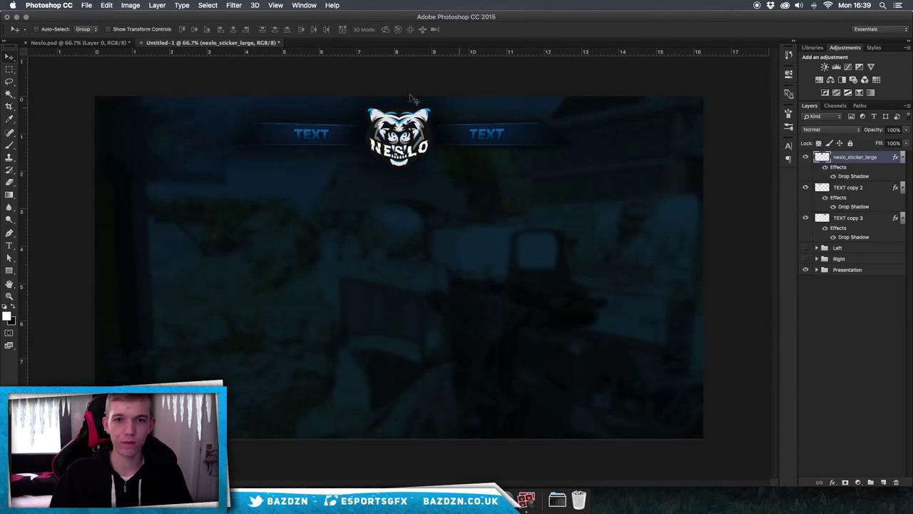
double_click(837, 191)
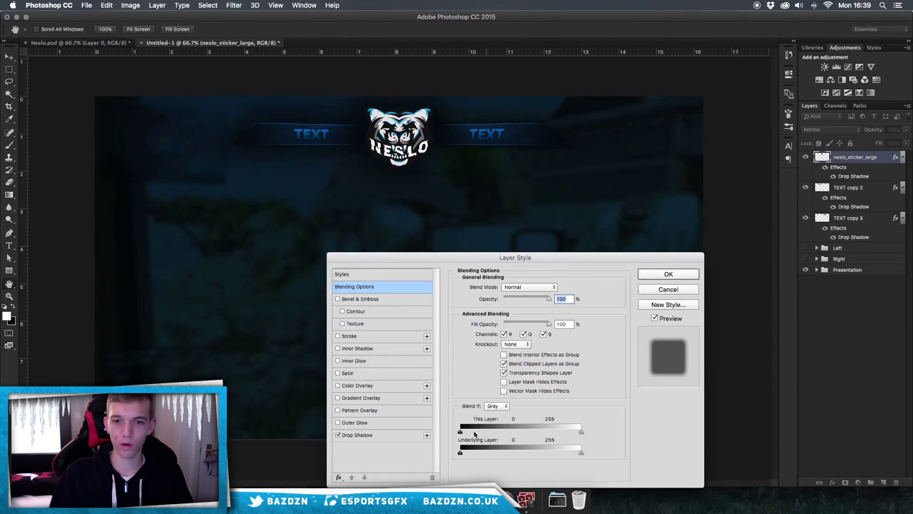
click(388, 434)
drag(518, 294, 512, 298)
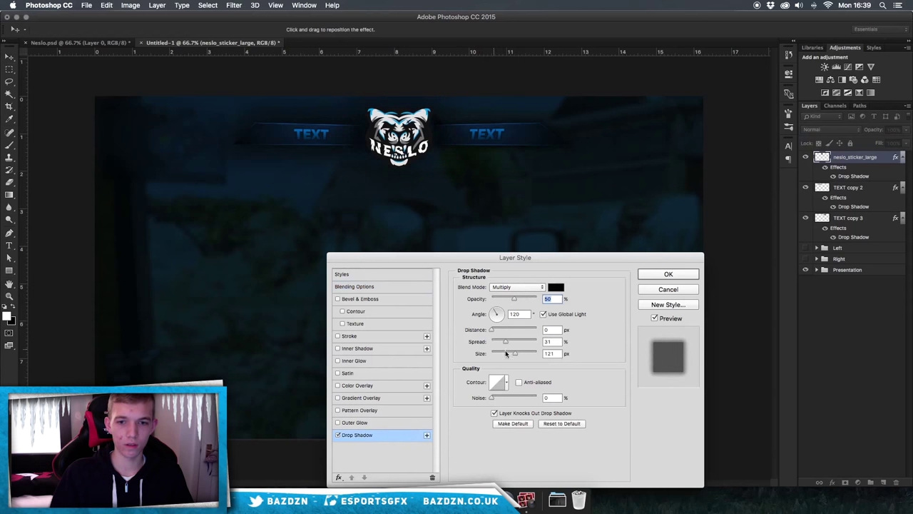
click(653, 276)
key(super+minus)
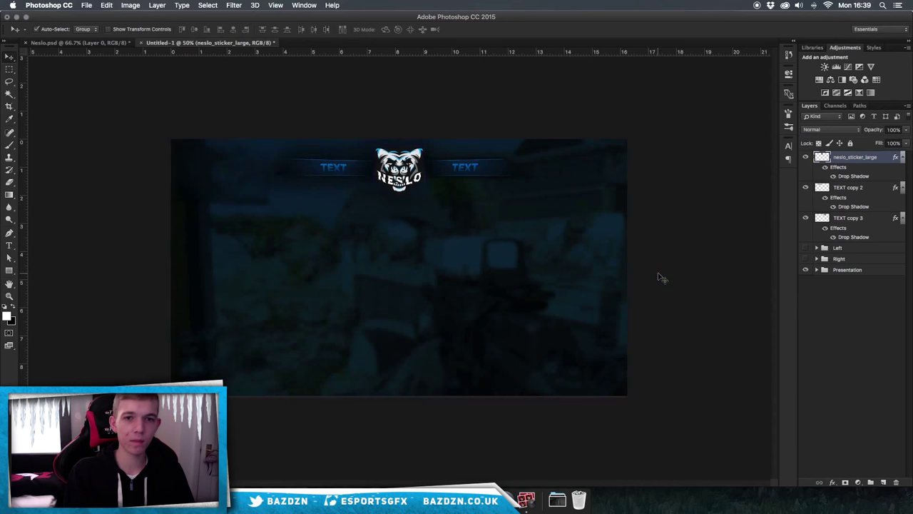
key(super+plus)
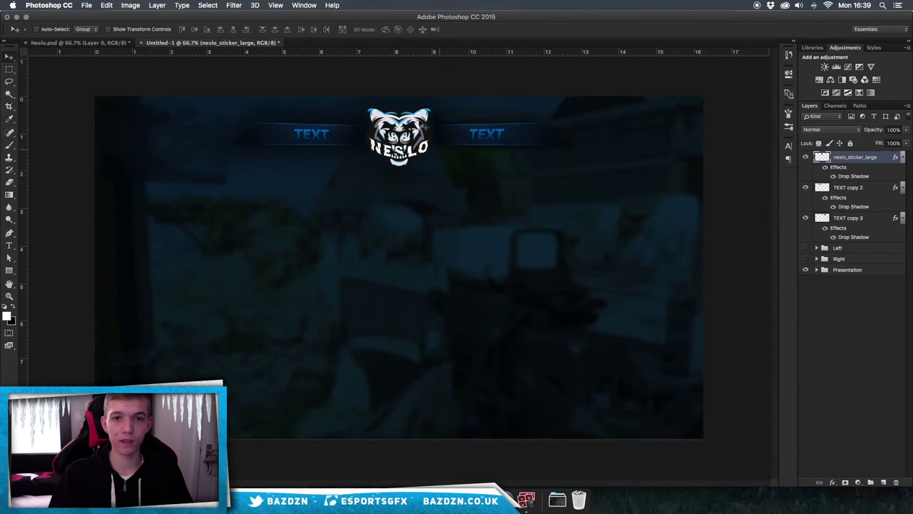
Open the Neslo.psd document and examine how the red banners beside the logo use accent edges.
click(89, 43)
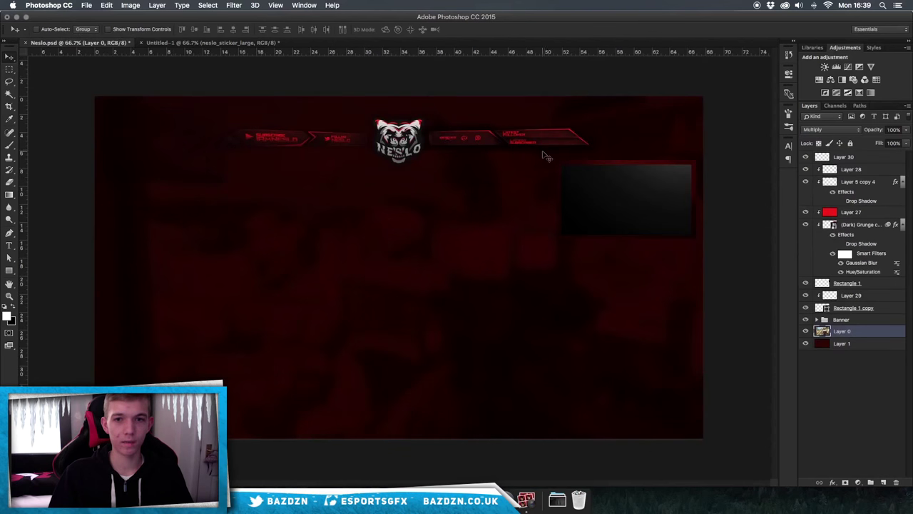
key(super+plus)
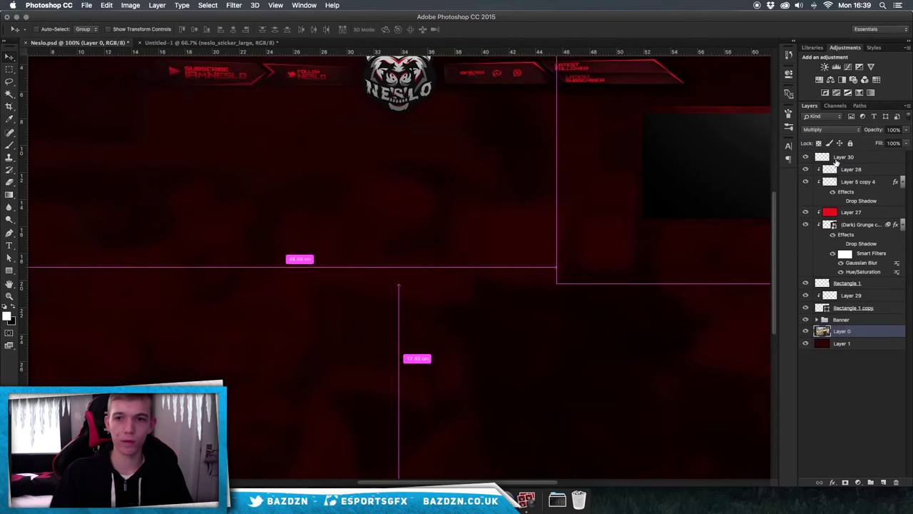
key(super+plus)
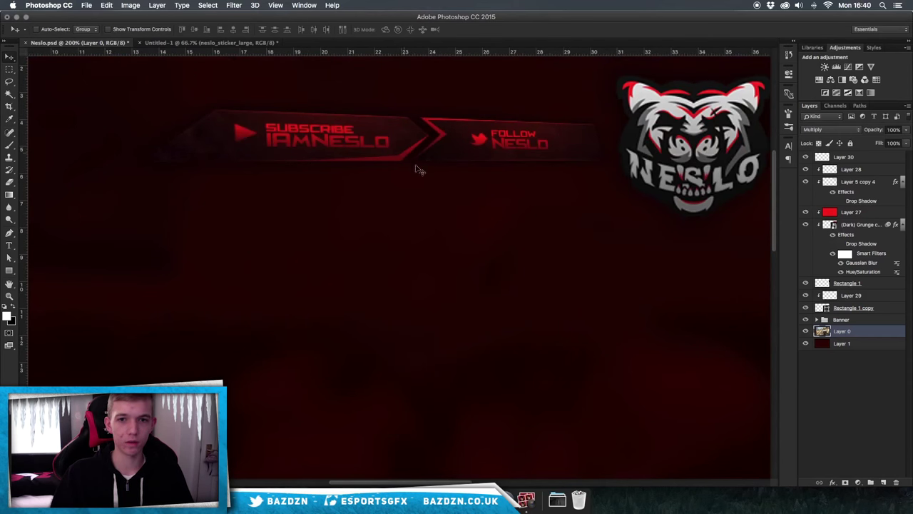
scroll(404, 173, right, 1)
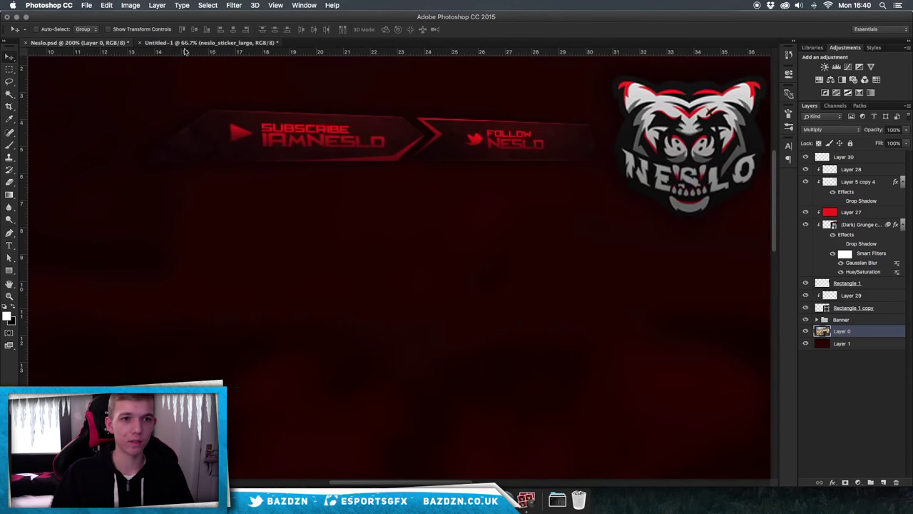
Return to the Untitled-1 overlay document and add a new layer directly above TEXT copy 2.
click(175, 47)
key(super+plus)
scroll(706, 176, up, 5)
scroll(706, 176, left, 3)
click(851, 187)
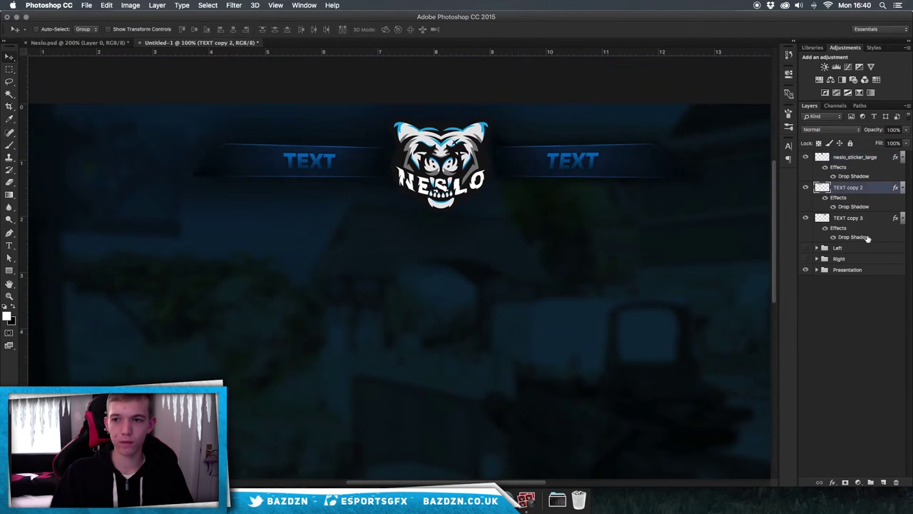
click(883, 483)
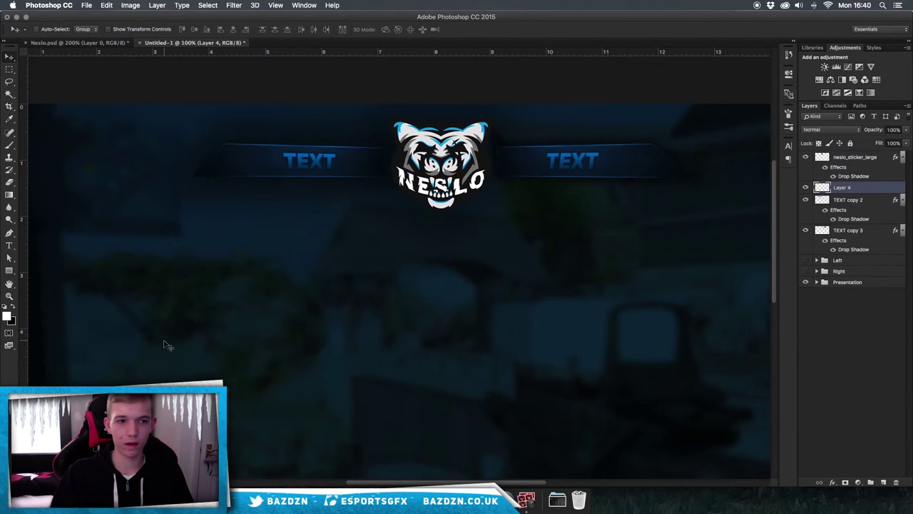
Sample the blue of the left banner's text, brighten it, and make it the foreground colour.
click(7, 316)
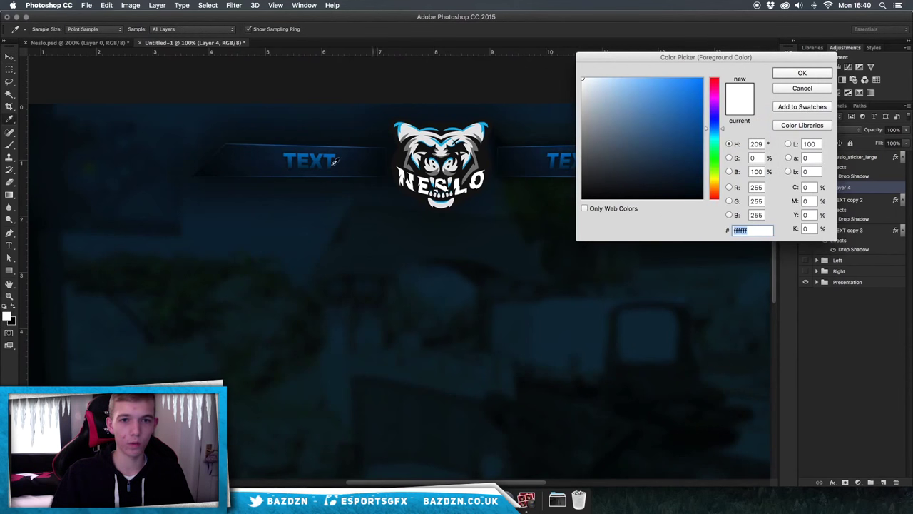
click(295, 154)
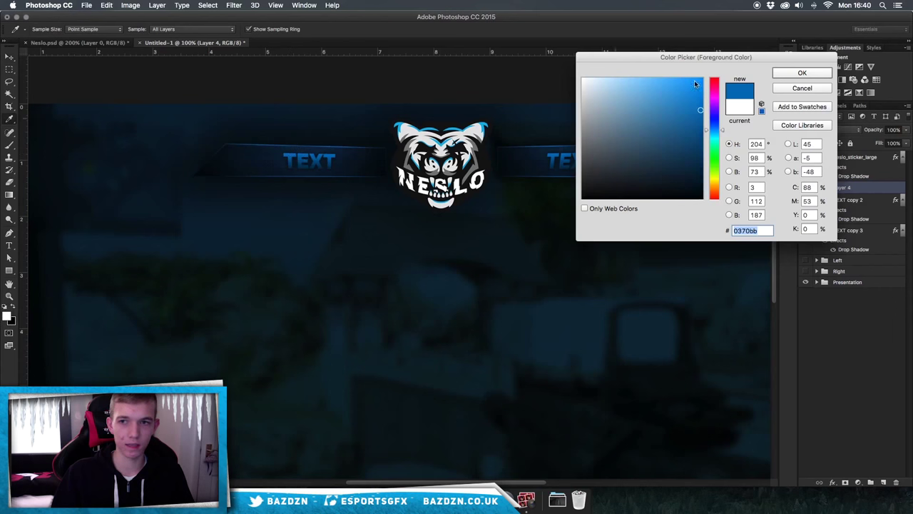
key(Return)
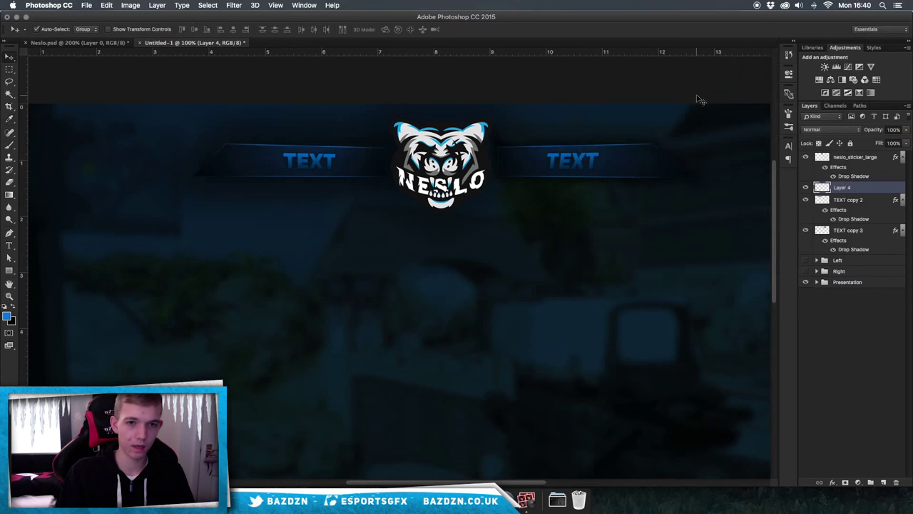
Draw a closed, tapering Pen path along the left banner's slanted outer edge and upper edge as a thin accent shape.
key(super+plus)
scroll(702, 99, left, 5)
scroll(702, 99, up, 2)
key(p)
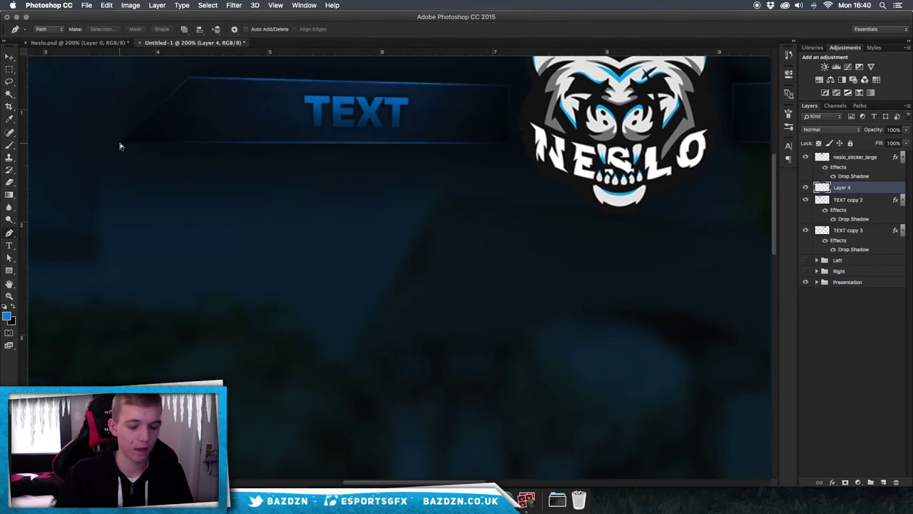
key(super+plus)
scroll(119, 148, left, 5)
scroll(120, 148, up, 2)
click(183, 151)
scroll(192, 150, up, 3)
click(288, 165)
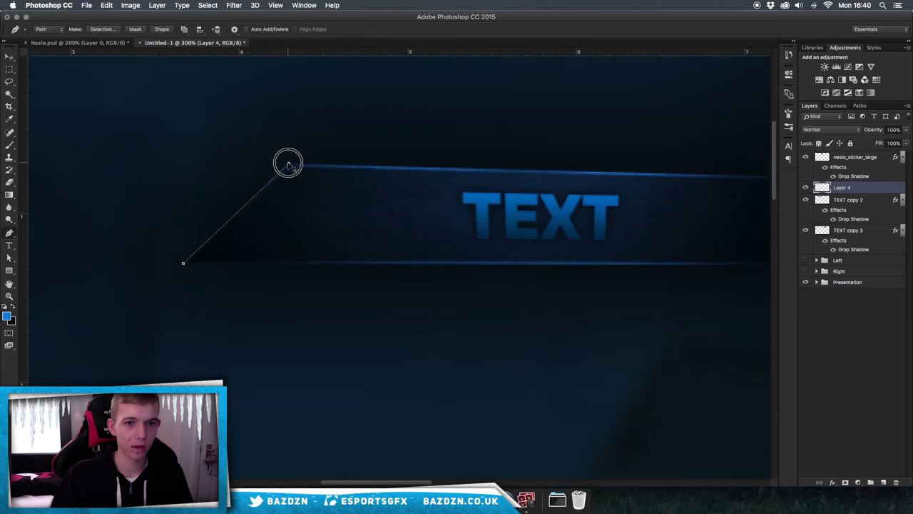
scroll(326, 178, right, 4)
click(619, 178)
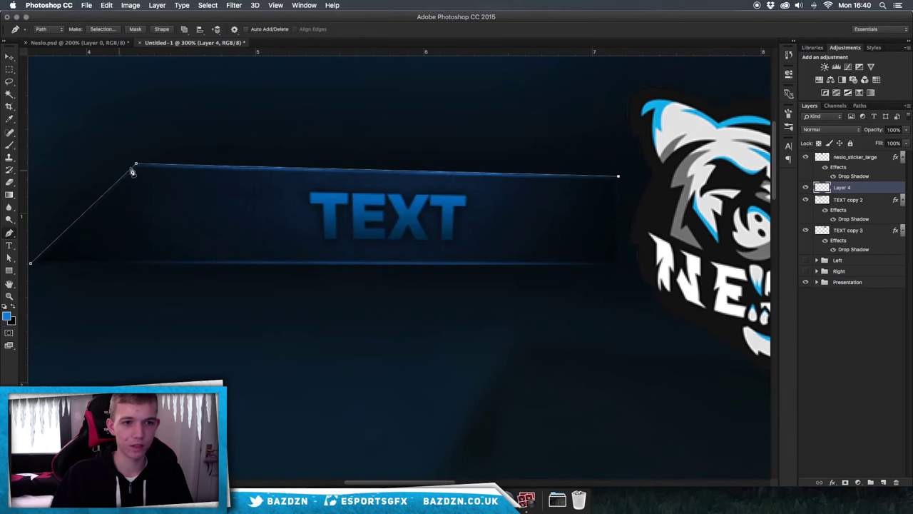
click(31, 262)
key(super+minus)
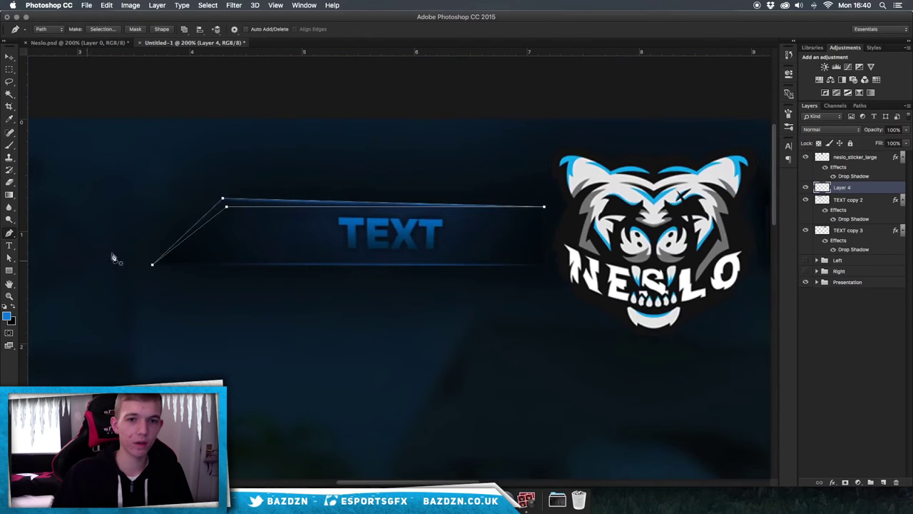
click(222, 200)
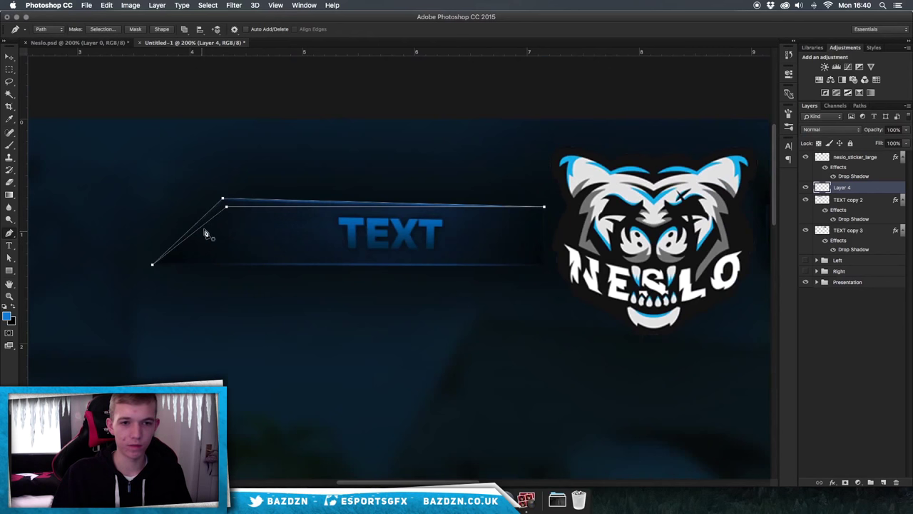
Fill the accent path on the new layer with the bright blue foreground colour.
right_click(230, 209)
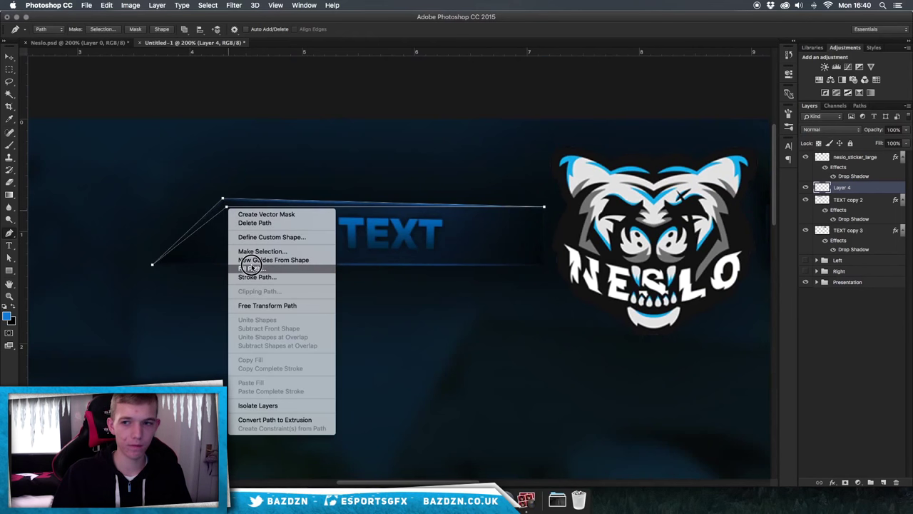
click(252, 267)
key(Return)
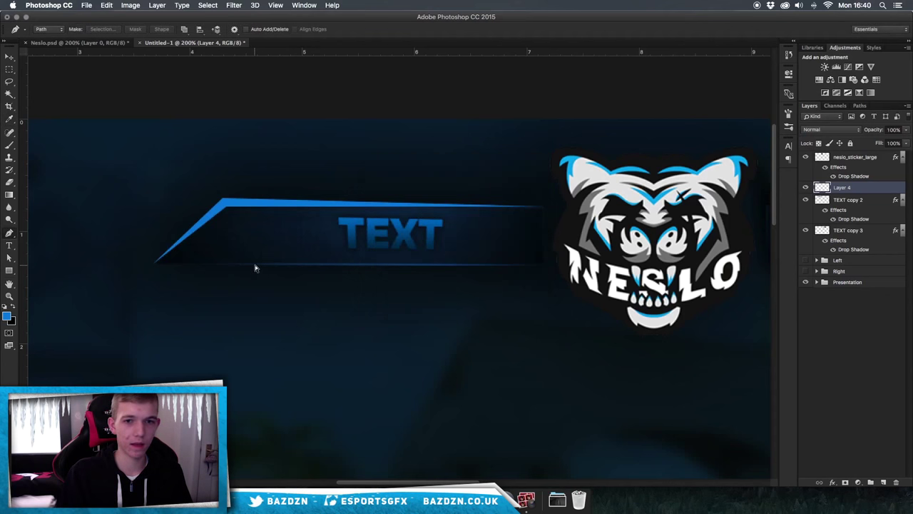
key(super+minus)
scroll(257, 270, right, 5)
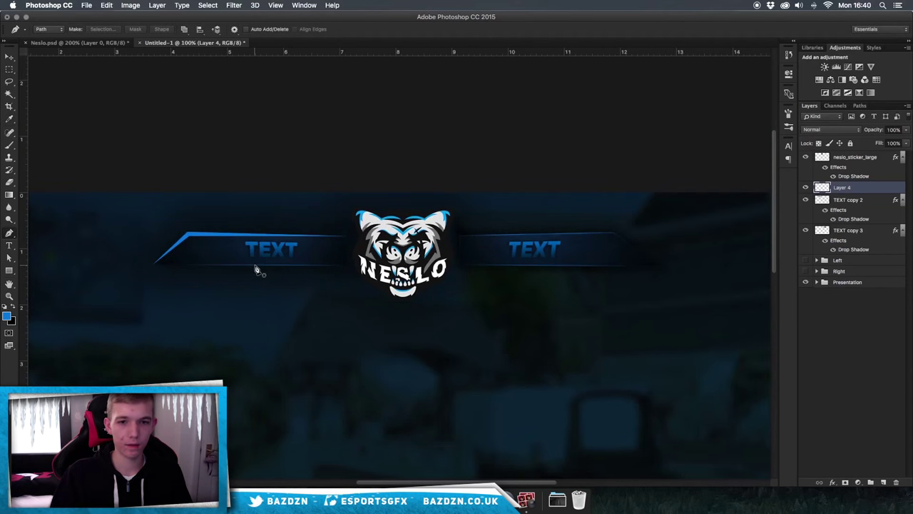
Add a Multiply Gradient Overlay at 85% opacity to Layer 4 and shift the gradient over the left accent.
double_click(872, 191)
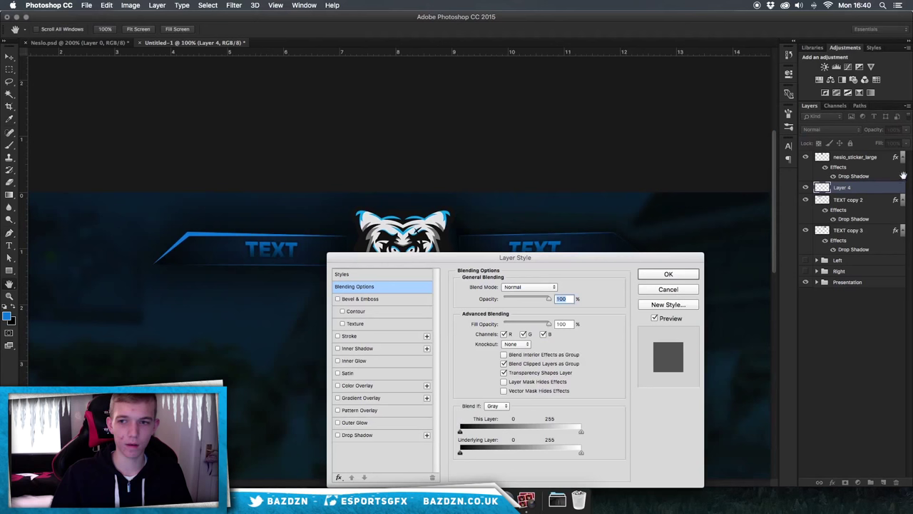
click(360, 397)
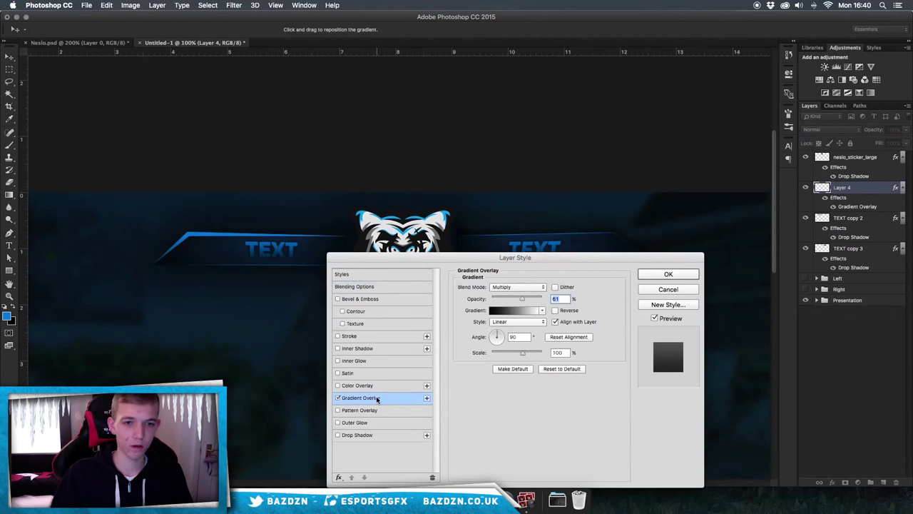
click(536, 298)
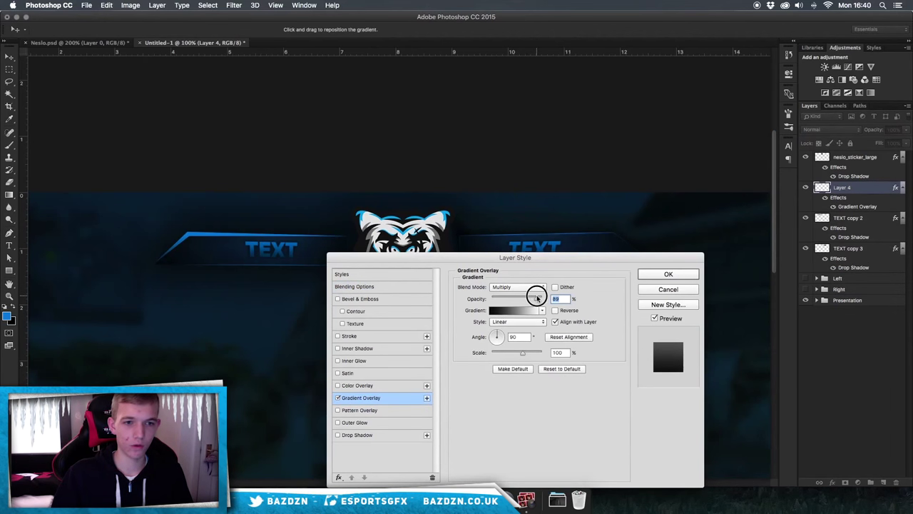
drag(536, 299, 534, 298)
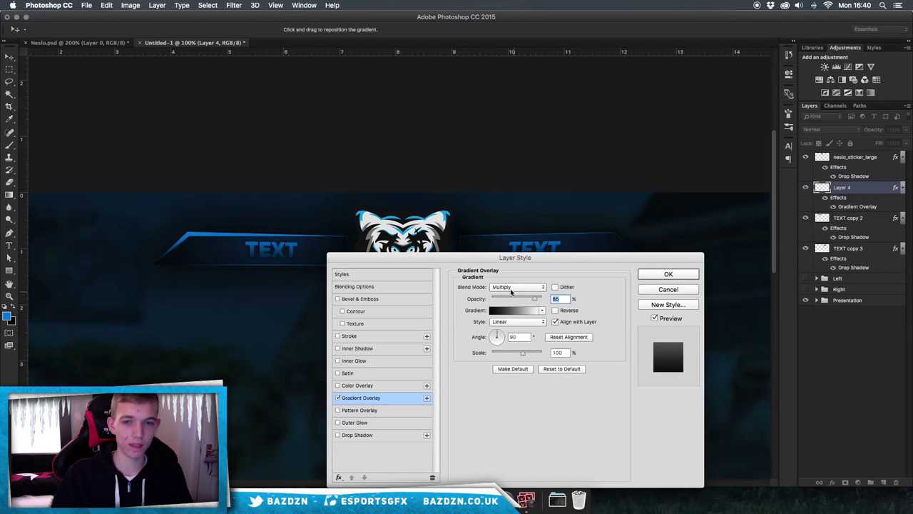
mouse_move(271, 284)
mouse_down()
mouse_move(271, 247)
mouse_move(271, 273)
mouse_up()
Try a Satin effect with different contour presets on the left accent shape.
click(368, 374)
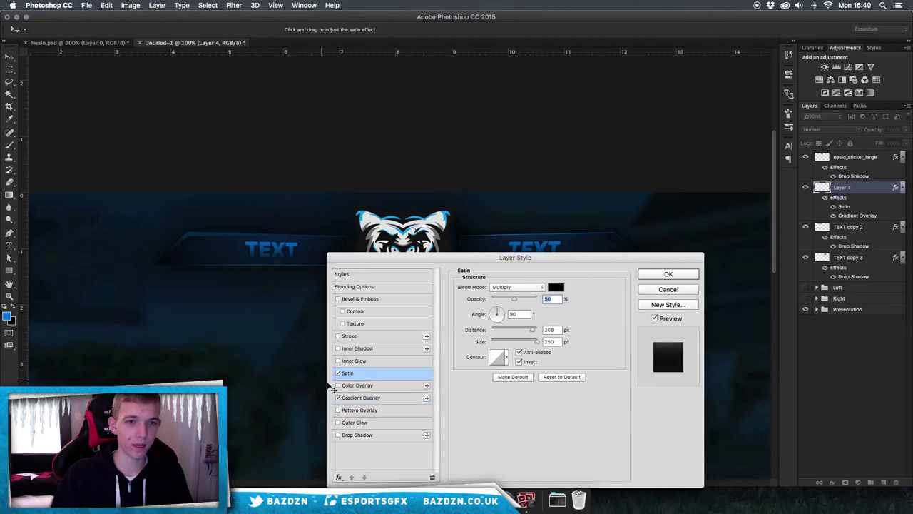
click(506, 358)
click(466, 376)
key(Right)
key(Right)
key(Right)
key(Right)
key(Right)
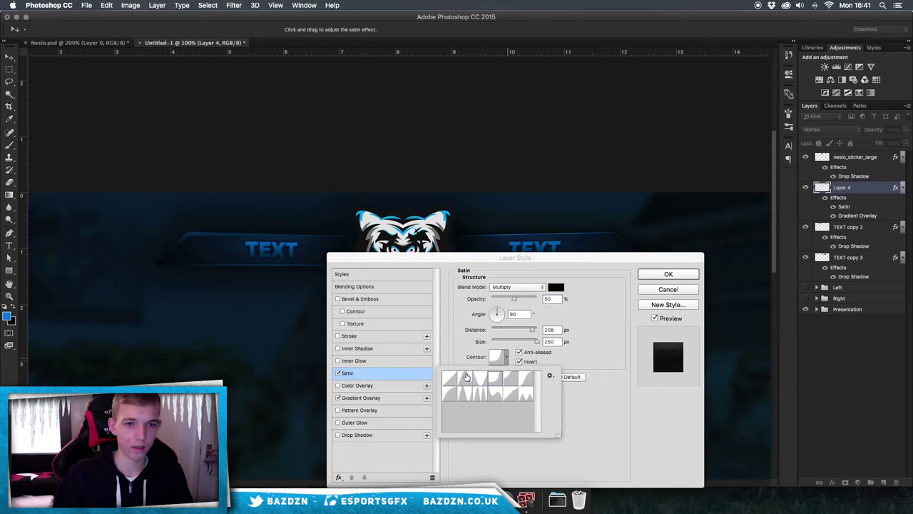
key(Right)
key(Right)
key(Right)
key(Right)
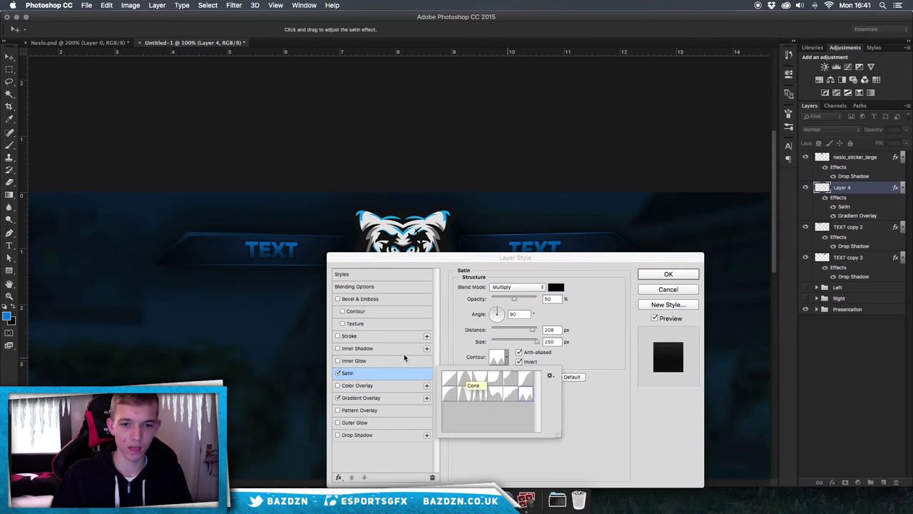
click(338, 373)
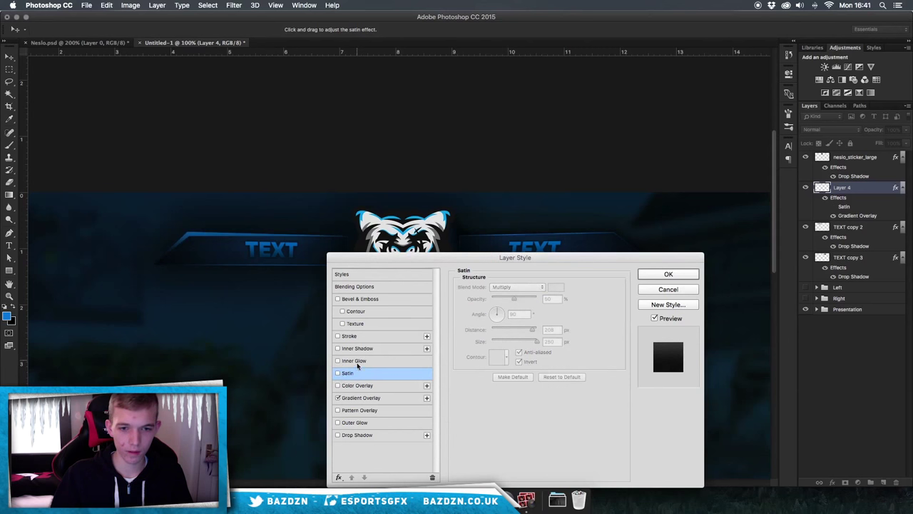
Add an Inner Glow to the left accent with 25% opacity, 6% choke and a size of 4 px.
click(358, 362)
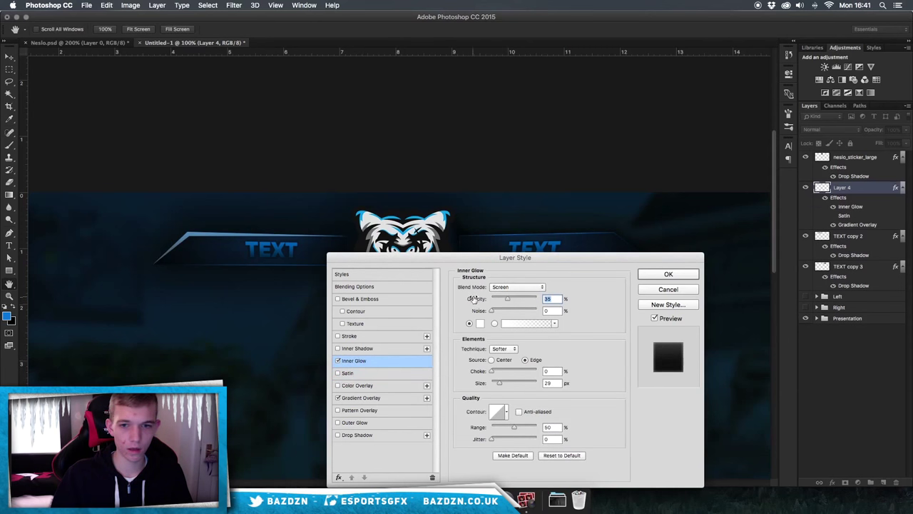
drag(493, 382, 493, 371)
click(497, 370)
mouse_move(507, 299)
mouse_down()
mouse_move(494, 299)
mouse_move(501, 301)
mouse_up()
Set the Inner Glow colour to bright blue 0f8cdb and apply the layer style.
click(480, 323)
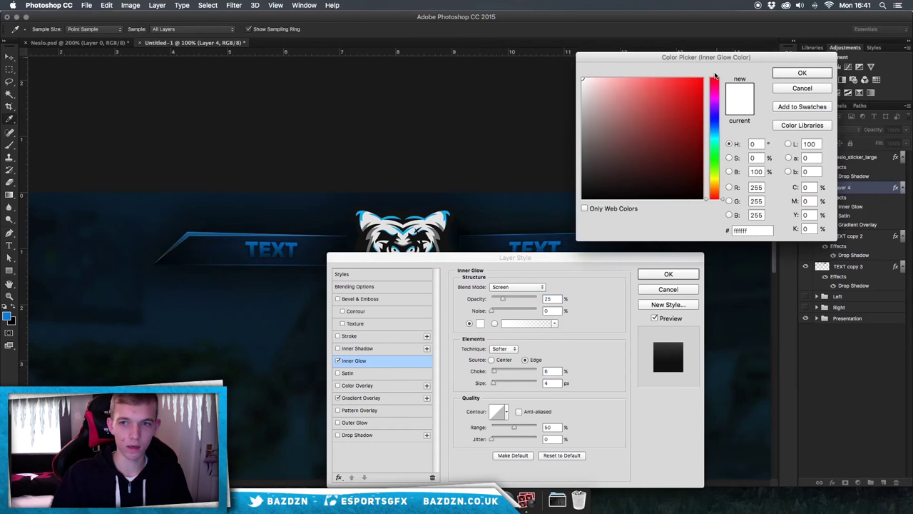
click(714, 130)
click(705, 94)
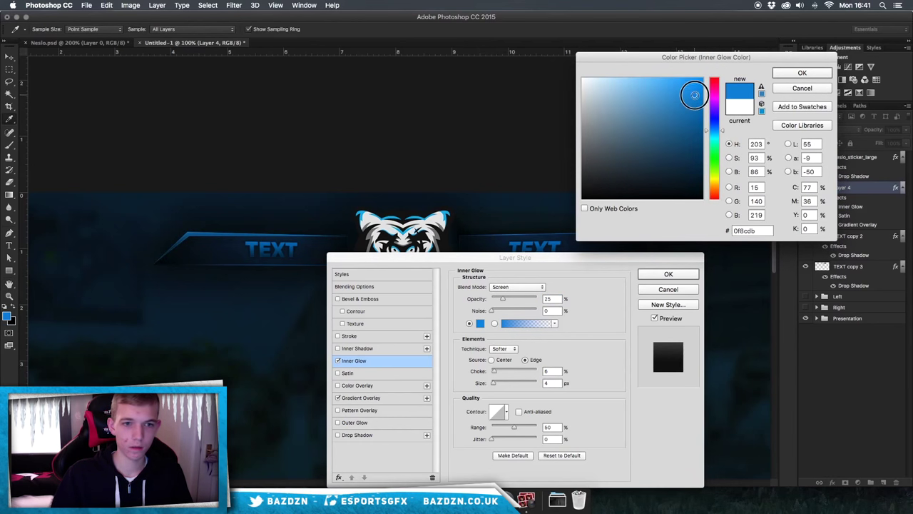
key(Return)
key(Return)
Add a new layer above Layer 4 and draw a closed, tapering Pen path along the right banner's slanted outer edge and upper edge.
key(super+plus)
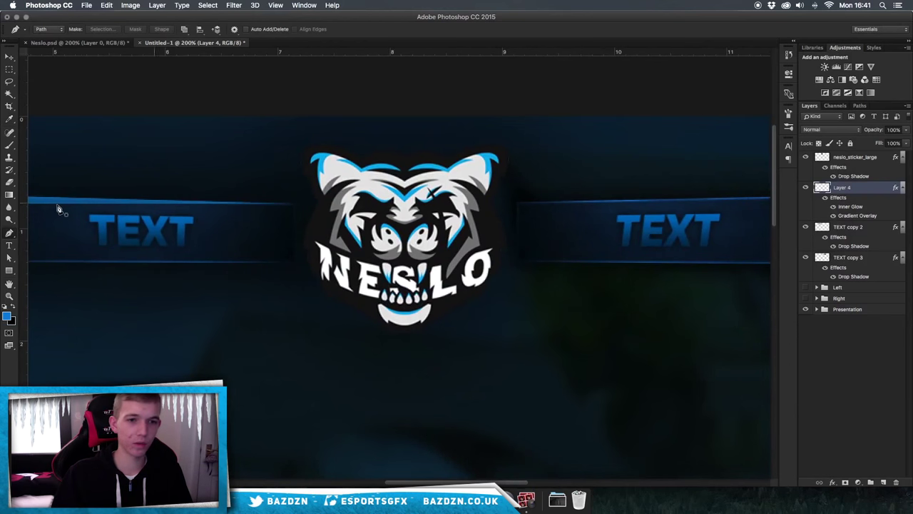
scroll(57, 208, left, 5)
key(p)
scroll(389, 233, right, 10)
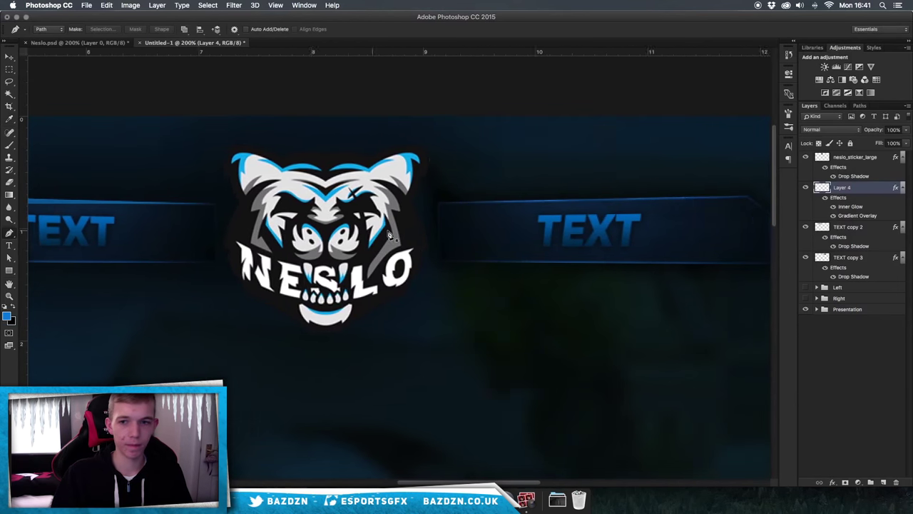
key(super+minus)
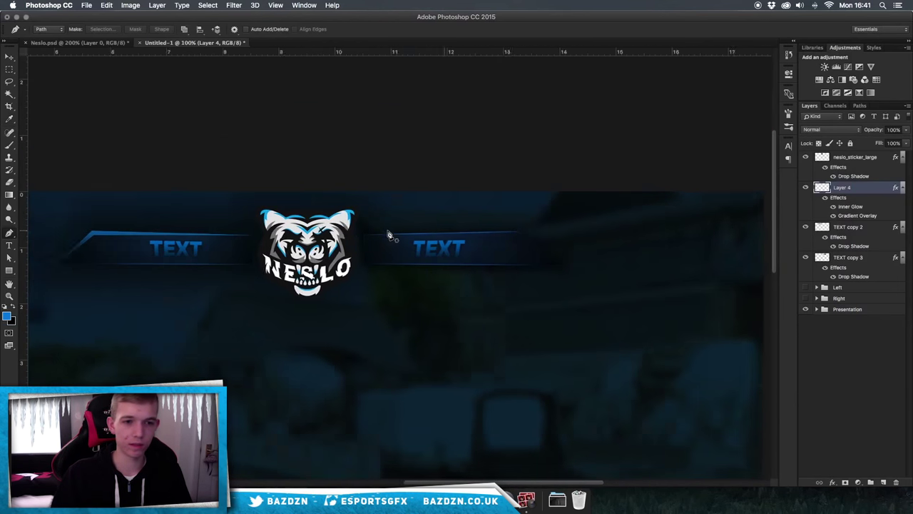
key(super+plus)
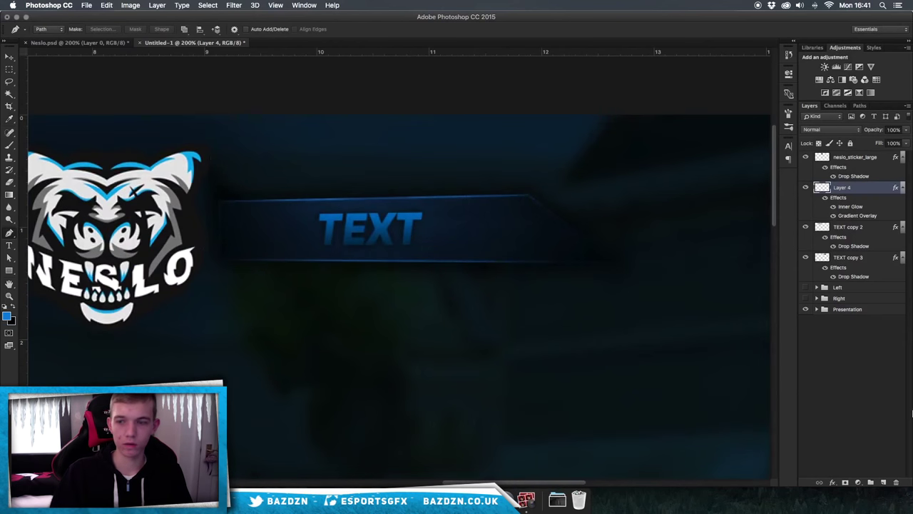
click(883, 483)
click(620, 264)
click(530, 196)
click(221, 202)
click(527, 202)
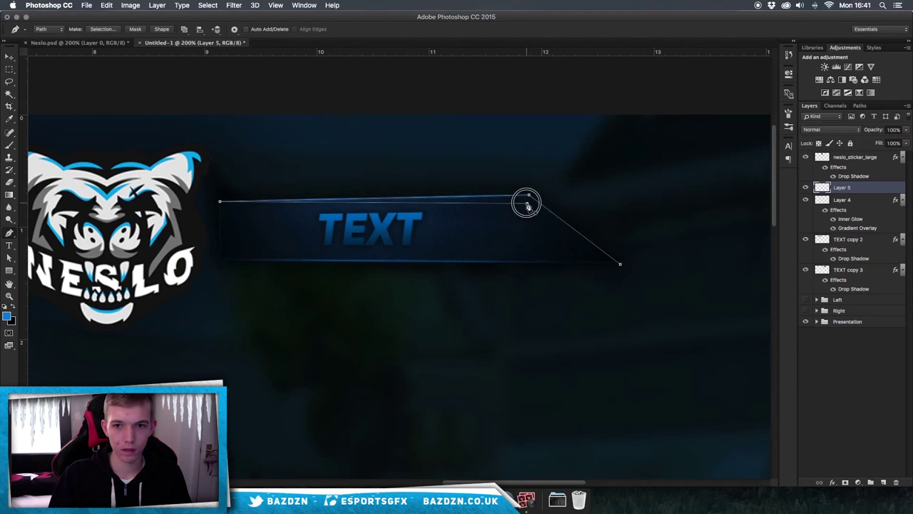
click(621, 266)
Fill the right banner's accent path with the bright blue foreground colour.
right_click(516, 226)
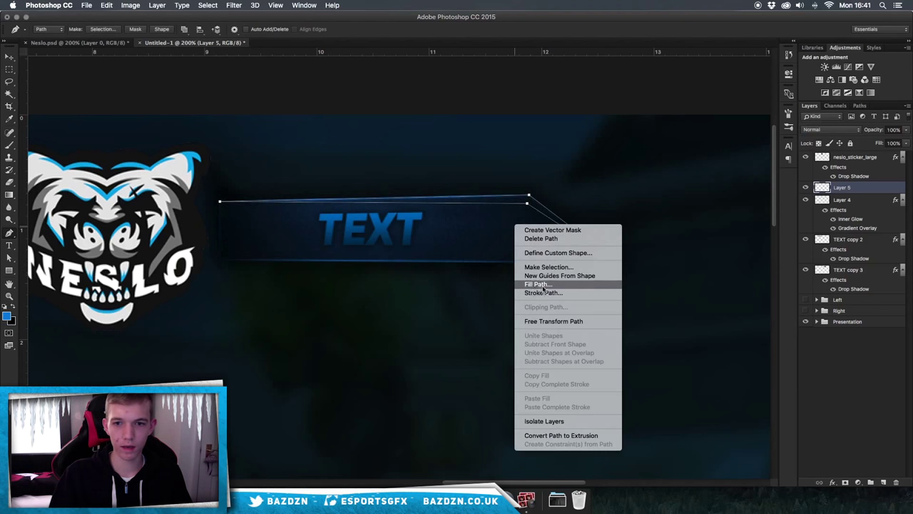
click(539, 284)
key(Return)
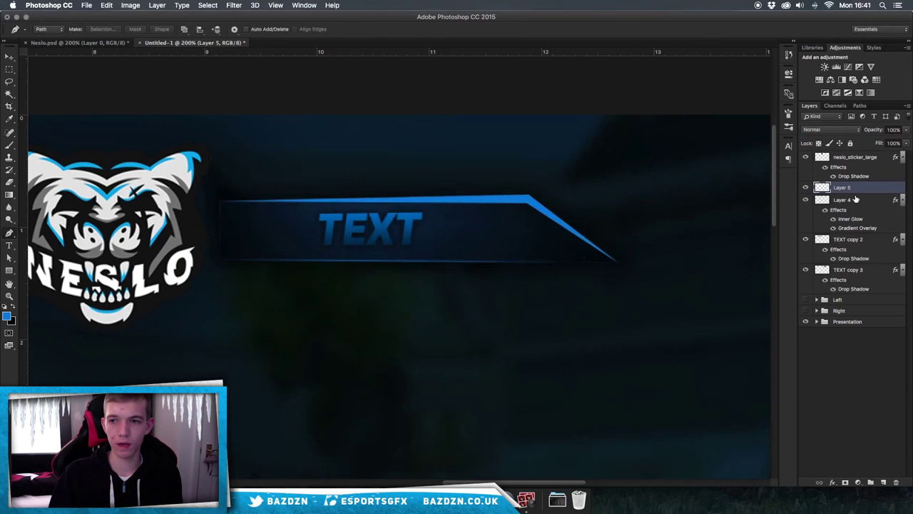
Copy the layer style from Layer 4 and paste it onto Layer 5.
right_click(856, 204)
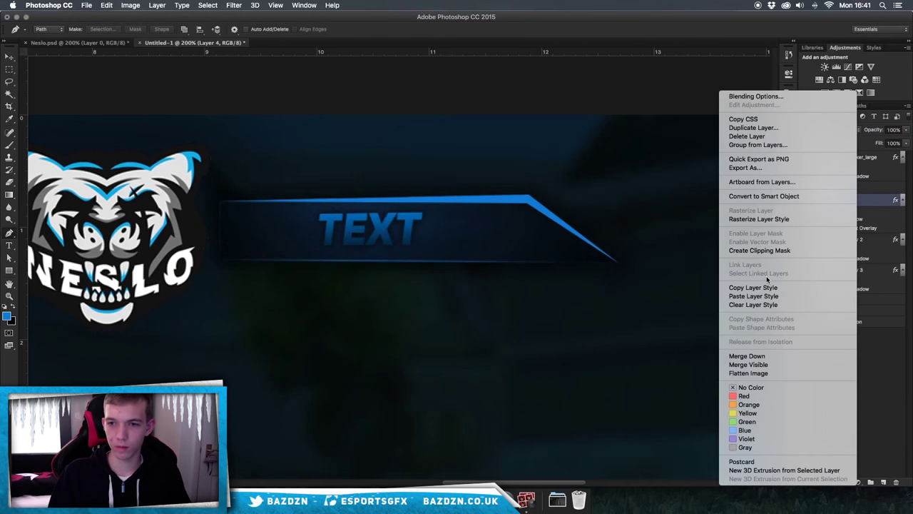
click(861, 185)
right_click(861, 186)
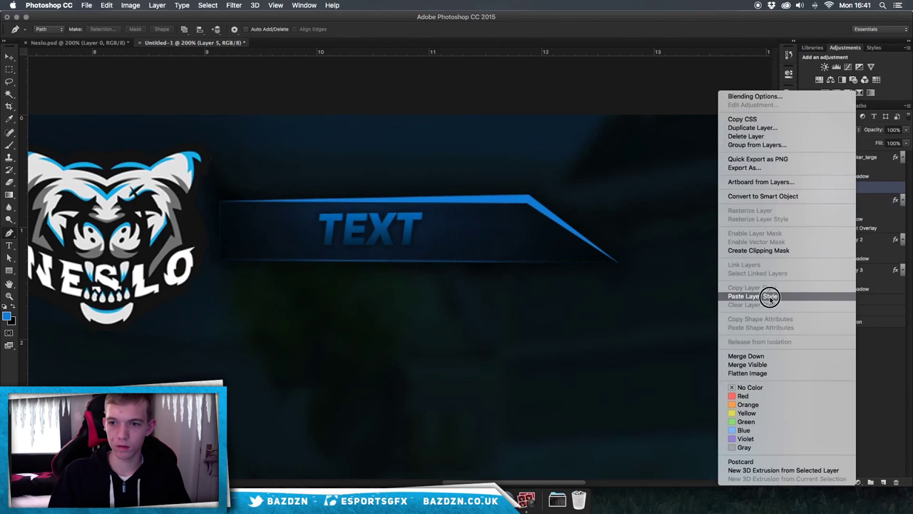
click(771, 296)
Compare the banners with both accent layers hidden and shown, and inspect the overlay at several magnifications.
key(super+minus)
key(super+minus)
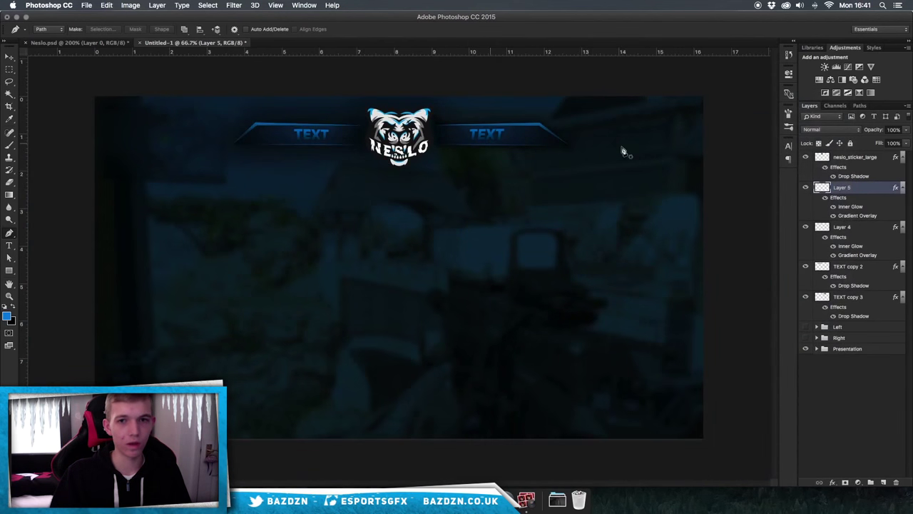
click(806, 187)
click(805, 227)
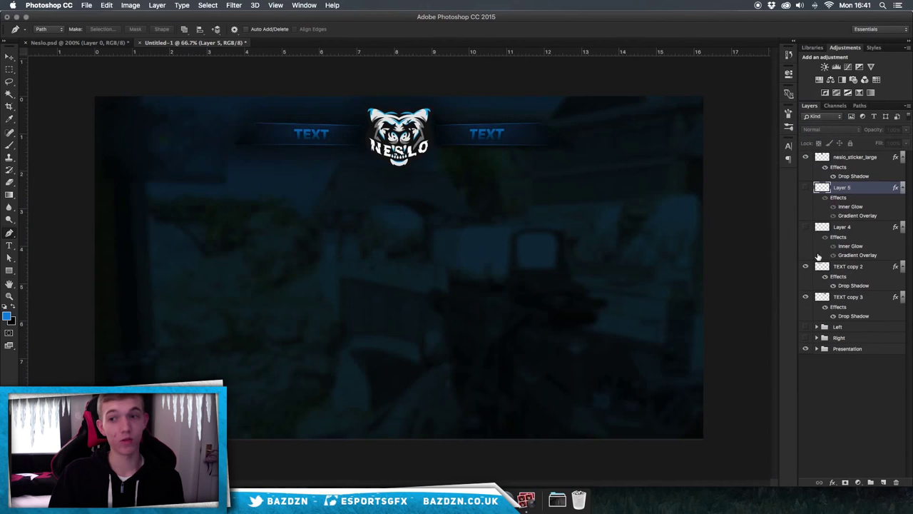
click(806, 227)
click(806, 187)
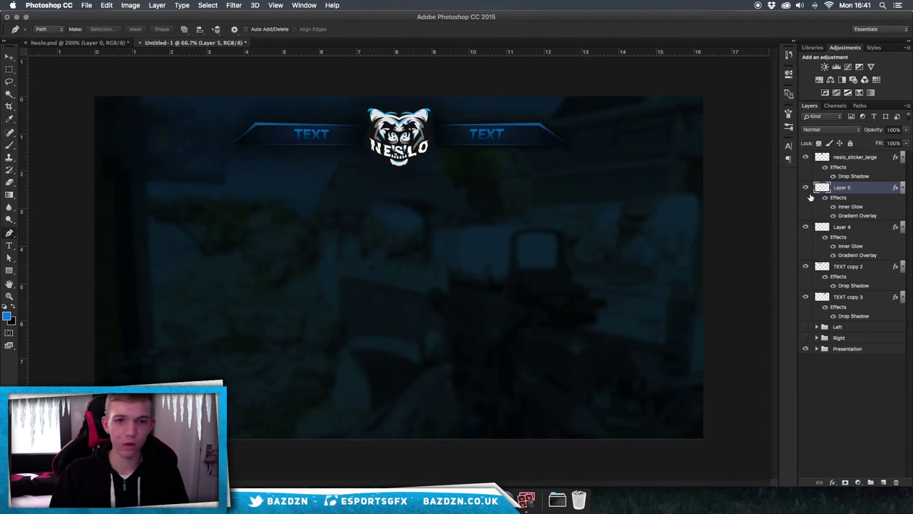
key(super+minus)
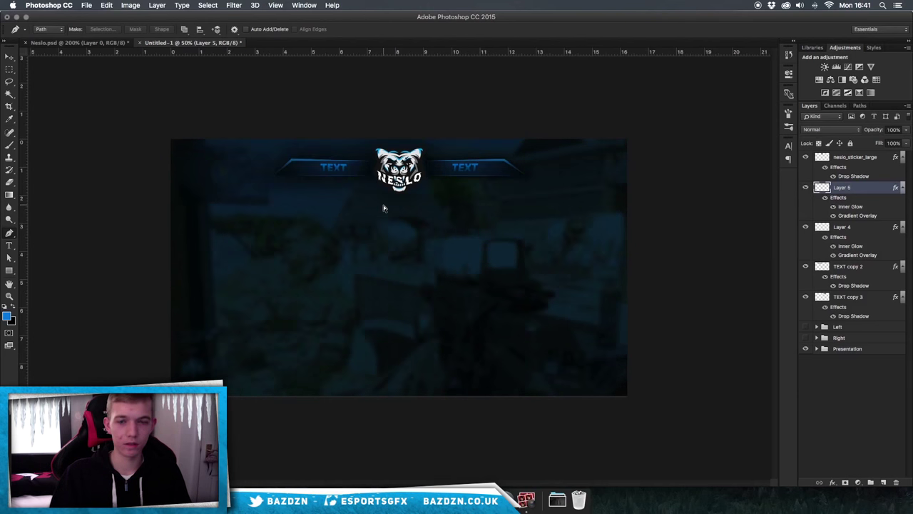
key(super+plus)
key(super+plus)
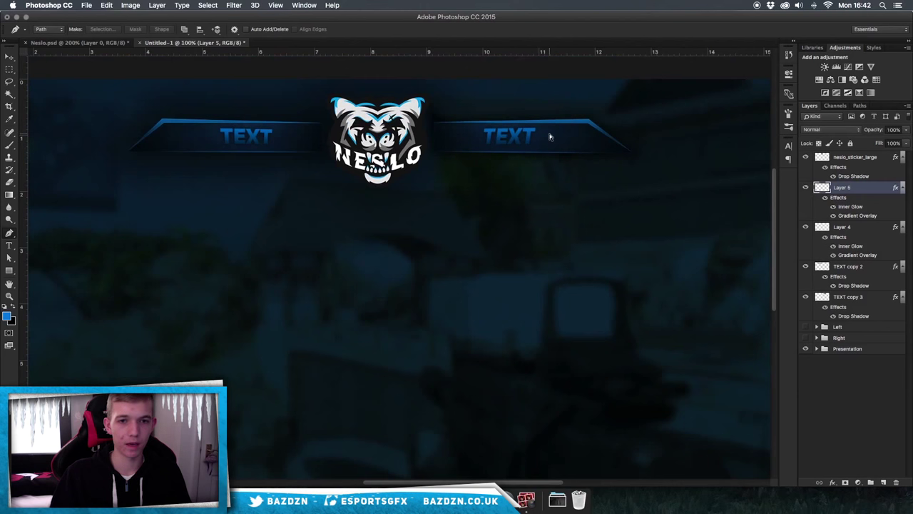
key(super+minus)
key(super+plus)
key(super+minus)
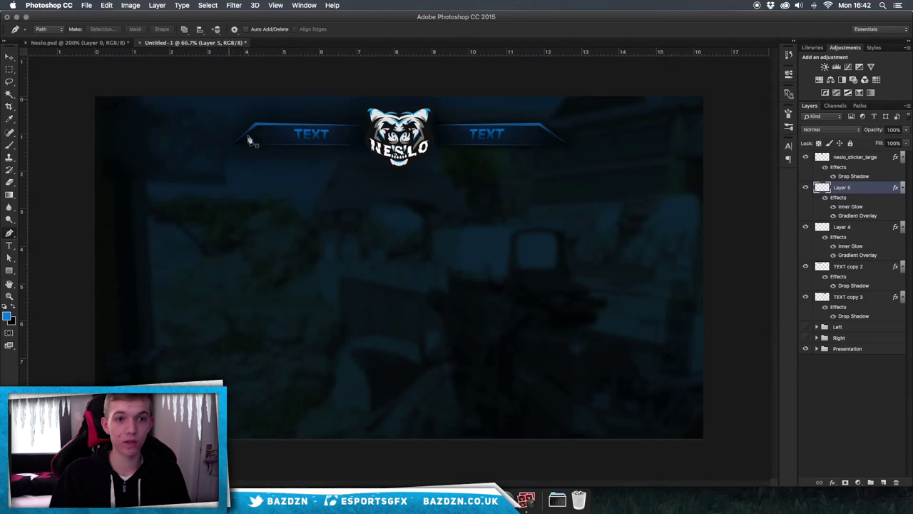
Examine the full reference overlay in Neslo.psd and return to the Untitled-1 document.
click(78, 43)
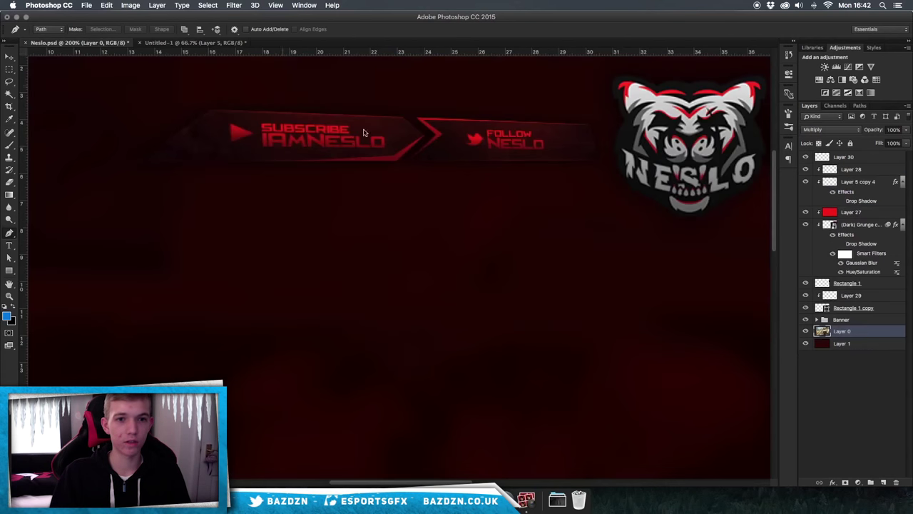
scroll(660, 184, down, 6)
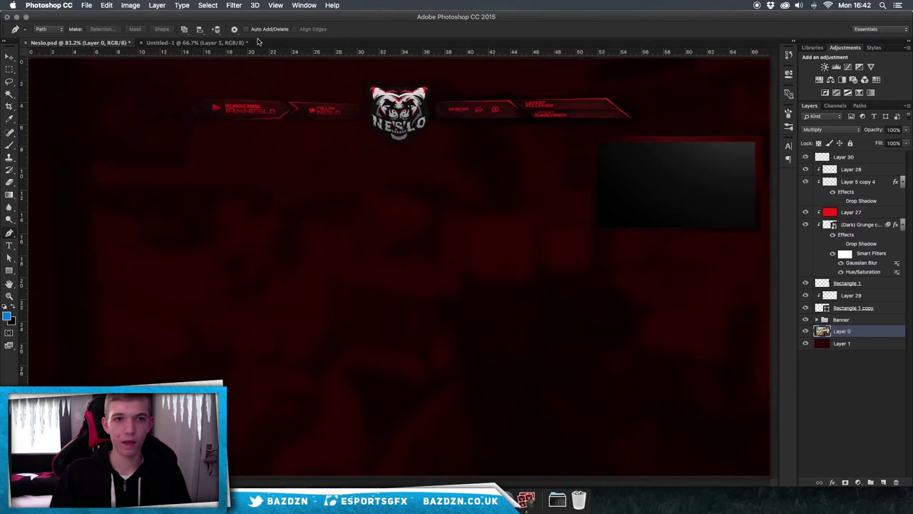
click(214, 43)
Group all layers from neslo_sticker_large down to the Right folder, leaving the Presentation folder outside.
click(859, 159)
shift+click(842, 338)
key(super+g)
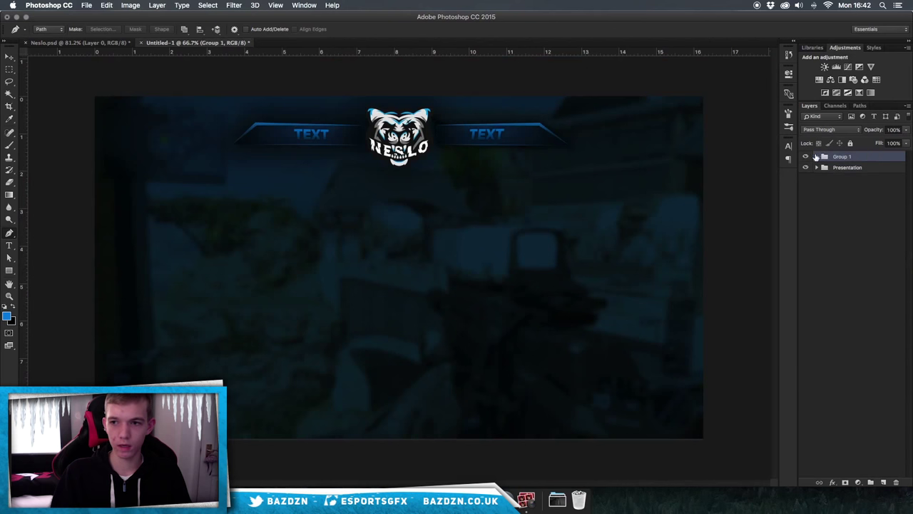
Add a new layer above Group 1 and set the foreground colour to black (000000) for drawing with the Rectangle tool.
click(883, 483)
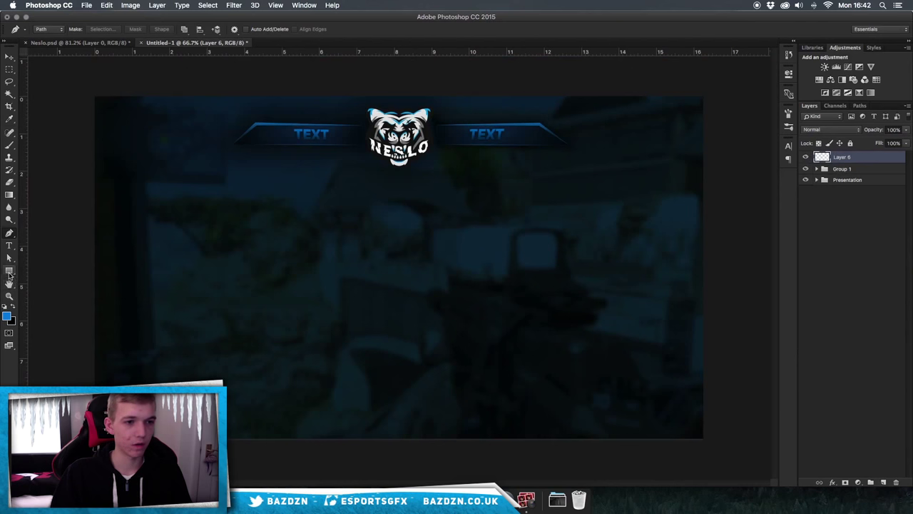
click(10, 271)
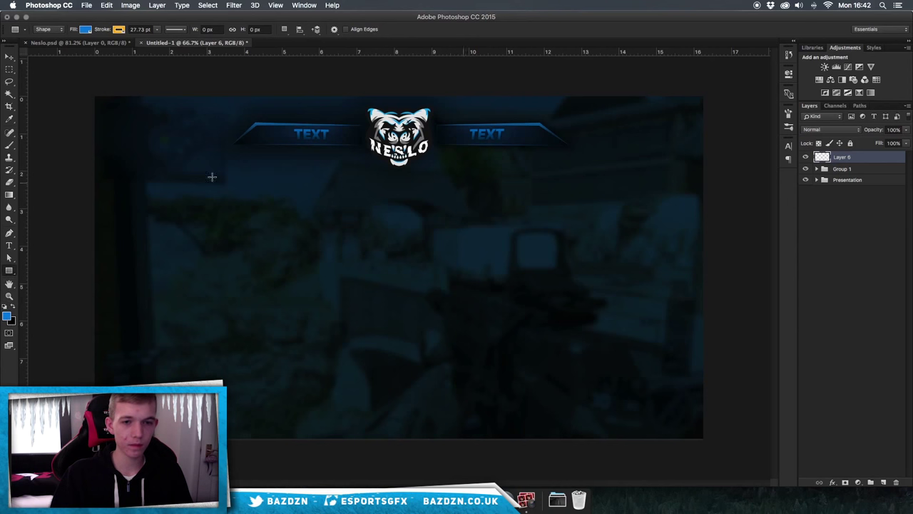
click(7, 314)
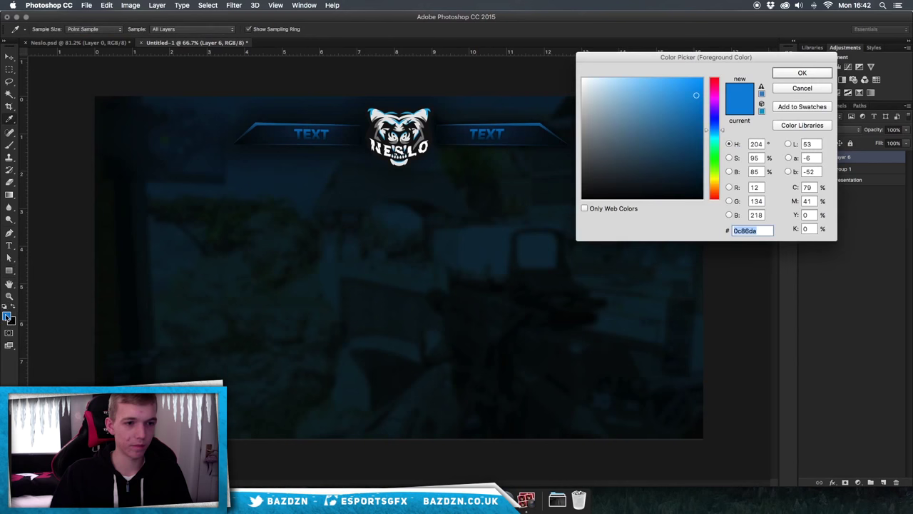
click(785, 91)
click(12, 306)
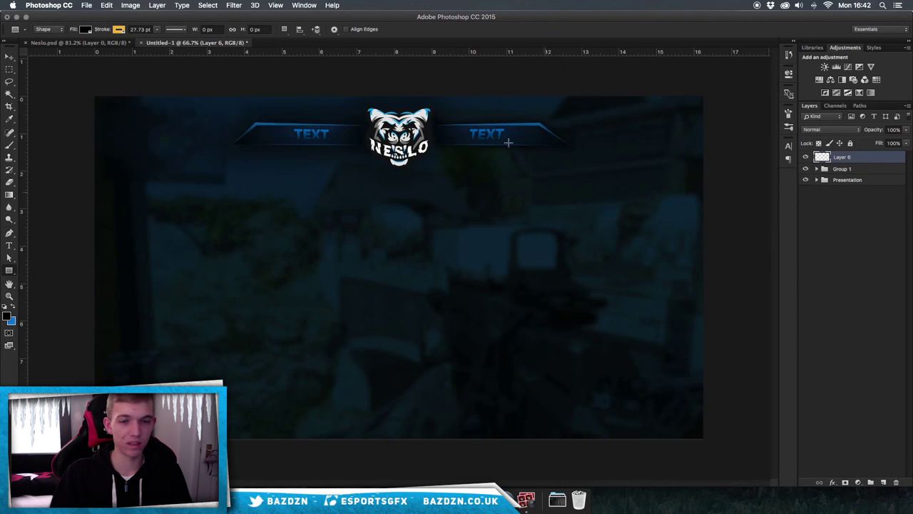
click(7, 314)
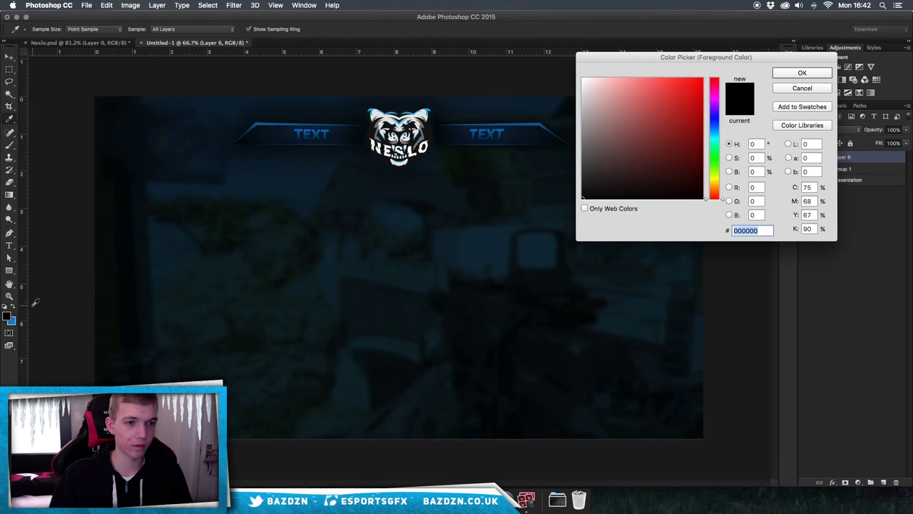
key(Return)
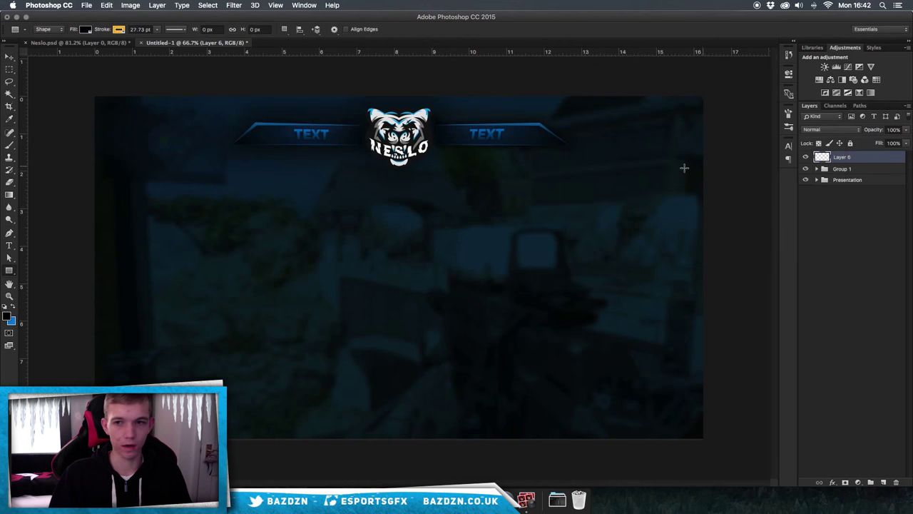
Create a black rectangle of 1920 × 1080 px and move it to X 0, Y 0 so it covers the canvas.
click(386, 224)
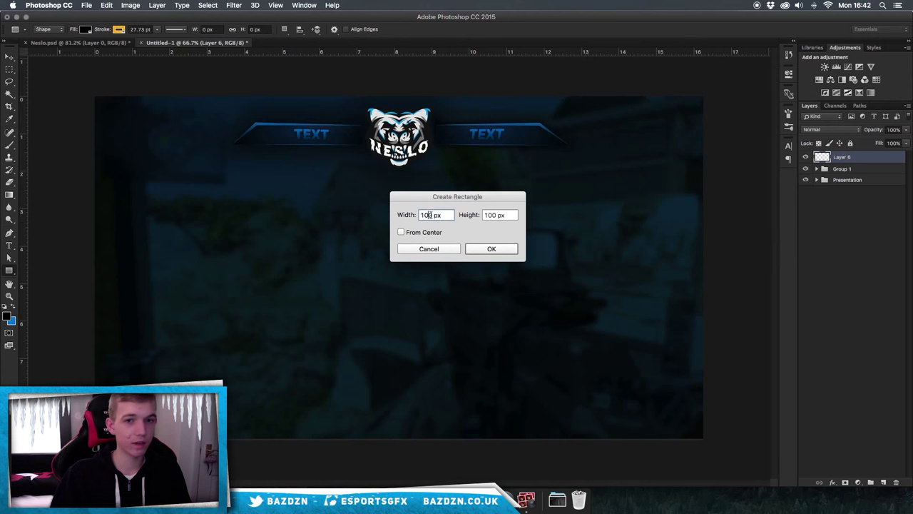
key(Tab)
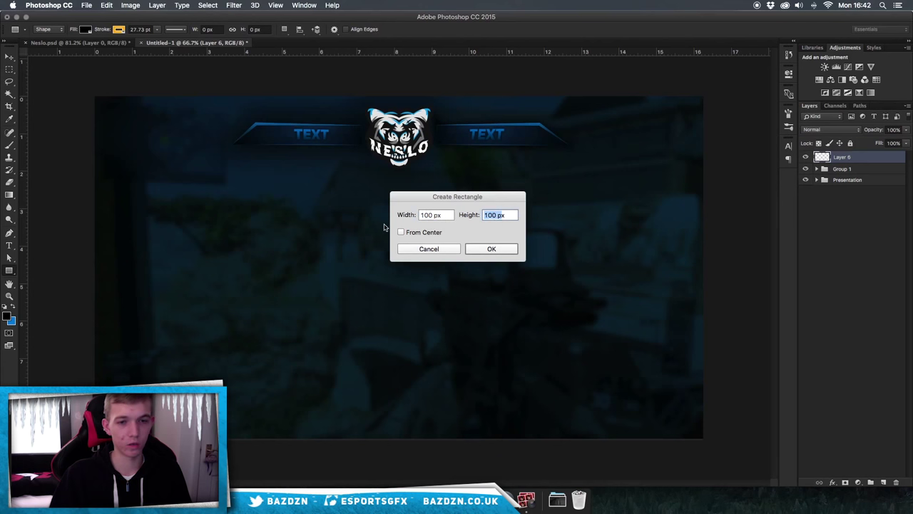
key(Tab)
text(1920)
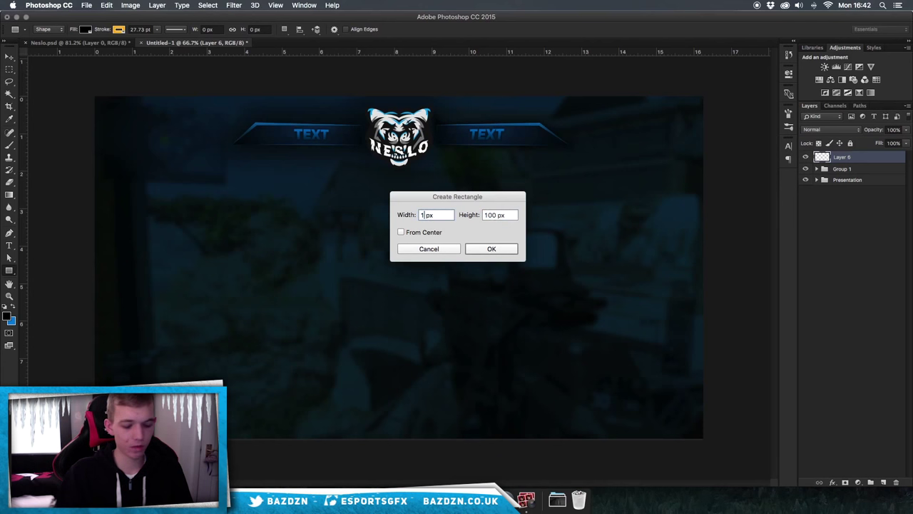
key(Tab)
text(108)
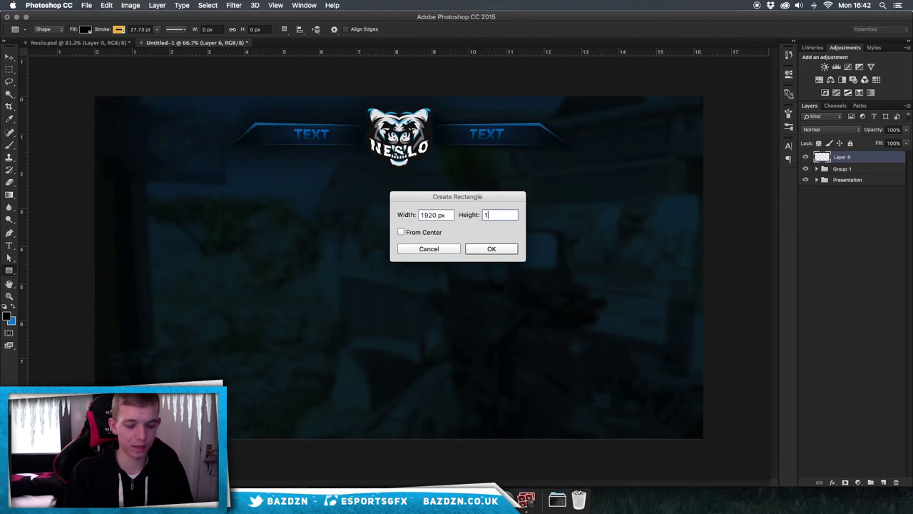
key(Return)
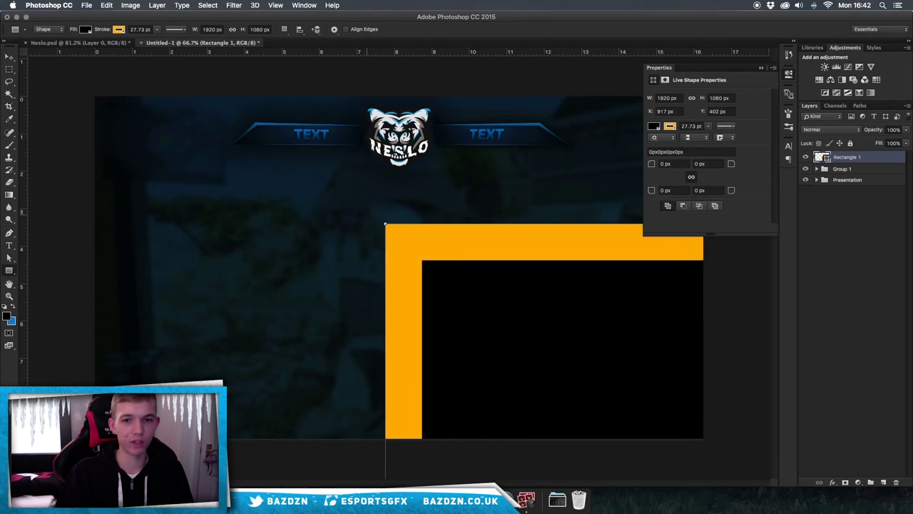
key(v)
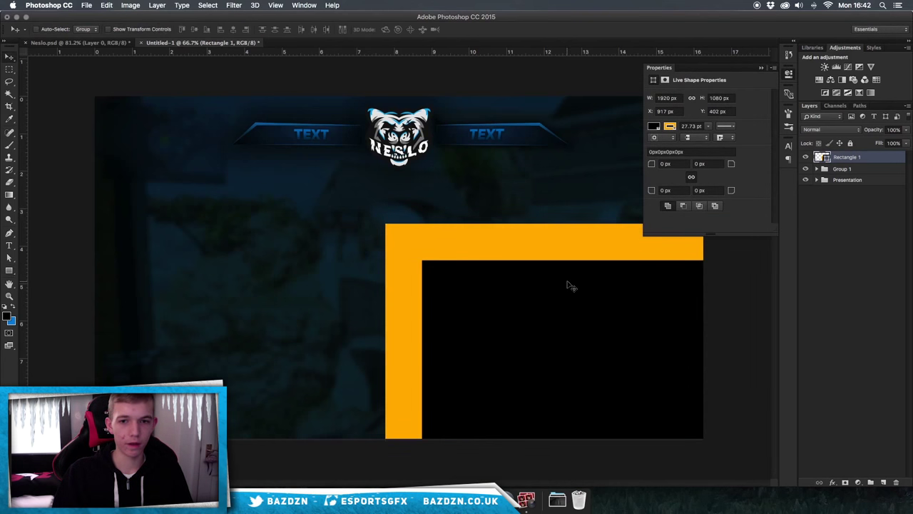
drag(344, 204, 273, 156)
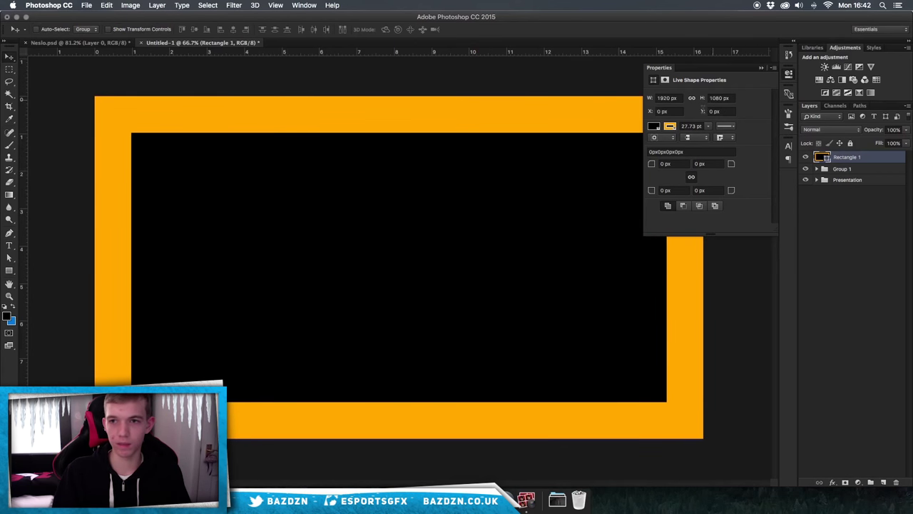
Remove the orange stroke from the full-canvas rectangle, keeping its solid black fill.
click(671, 127)
click(672, 126)
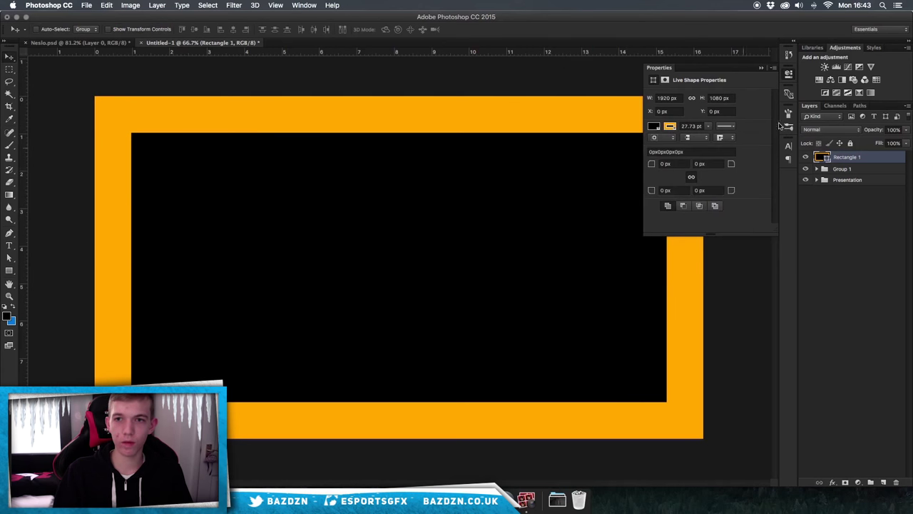
click(656, 126)
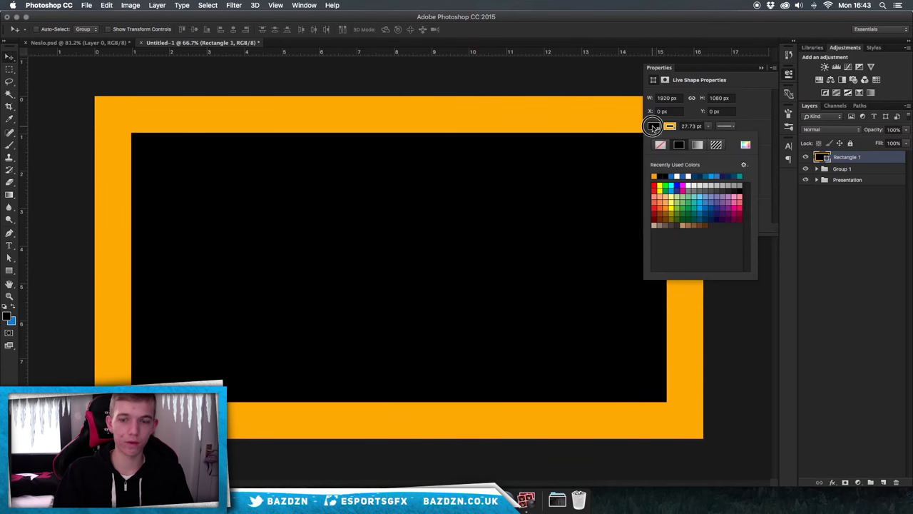
click(678, 144)
click(669, 126)
click(671, 127)
click(672, 127)
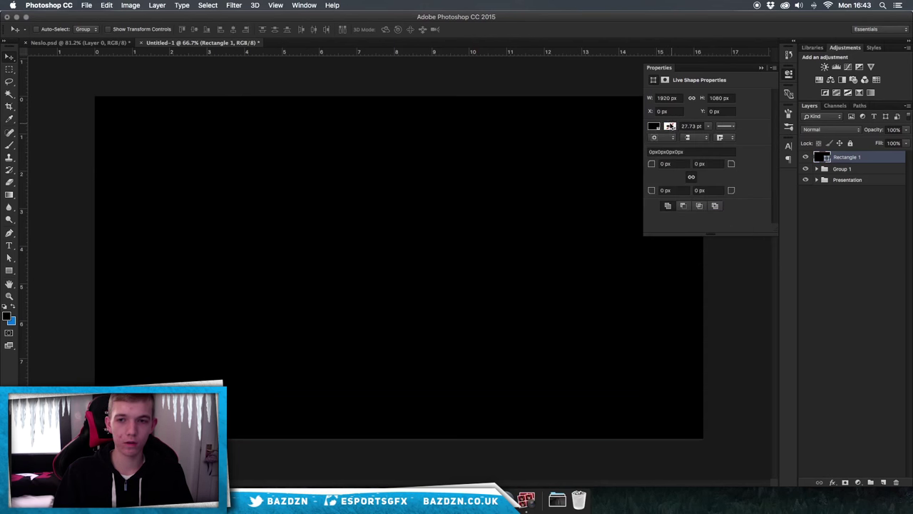
click(671, 127)
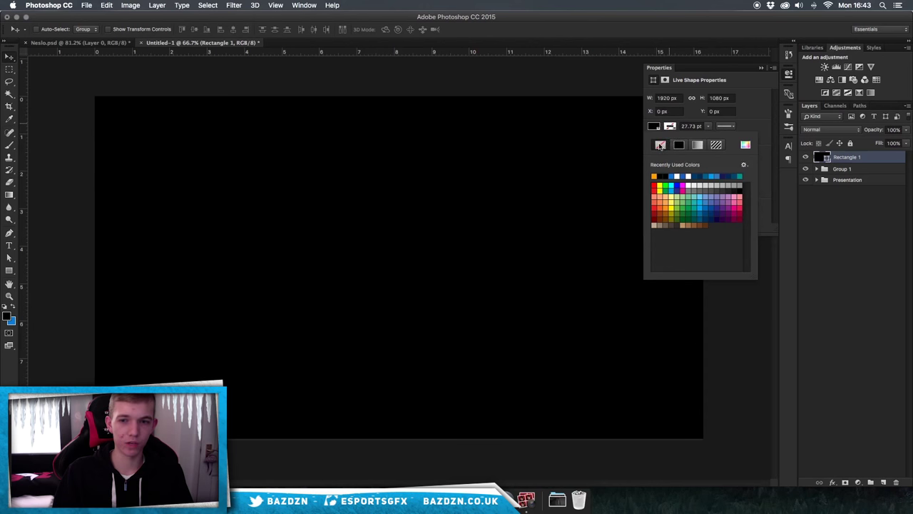
click(508, 162)
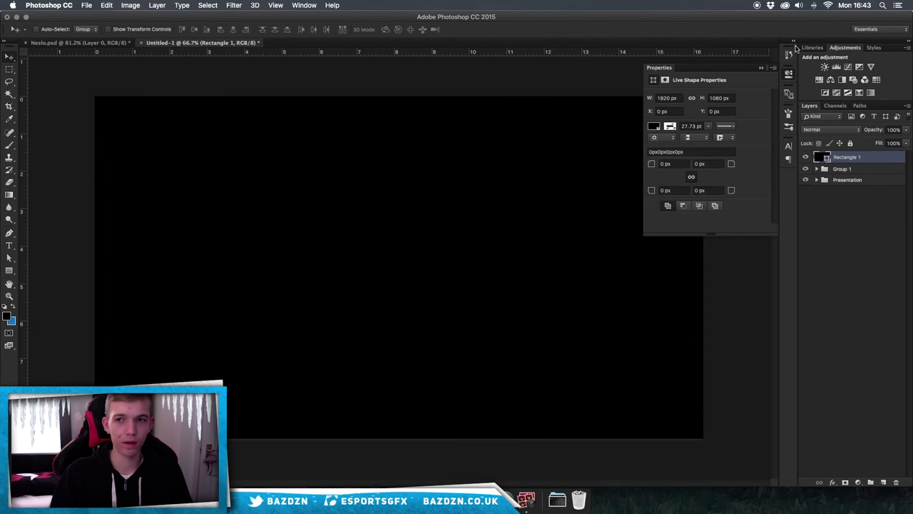
click(762, 68)
Scale the black rectangle to about a quarter of the canvas width and centre it near X 1672, Y 313 px, beneath the right banner.
key(super+t)
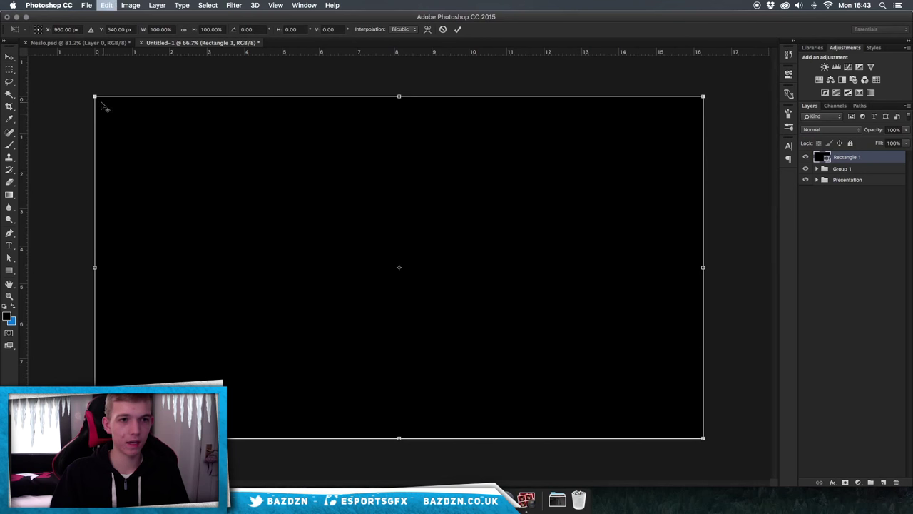
drag(94, 96, 326, 218)
drag(435, 255, 658, 193)
key(Return)
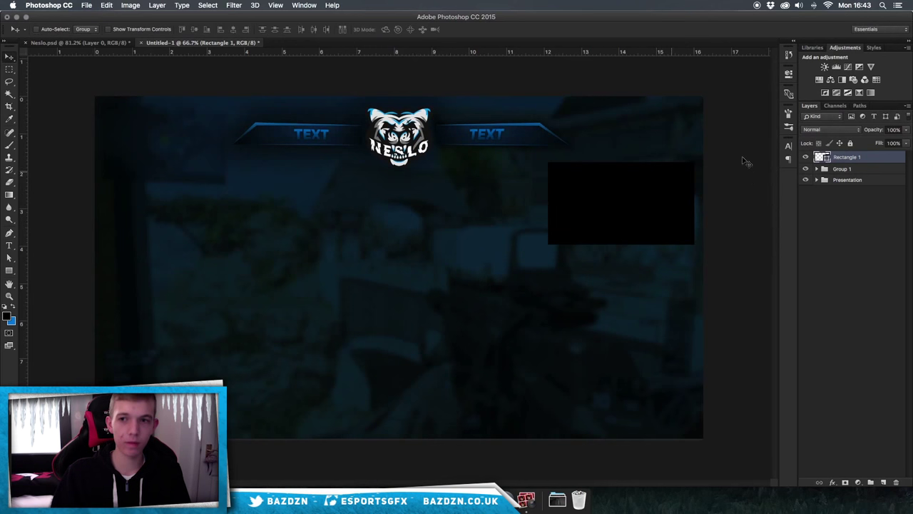
click(806, 156)
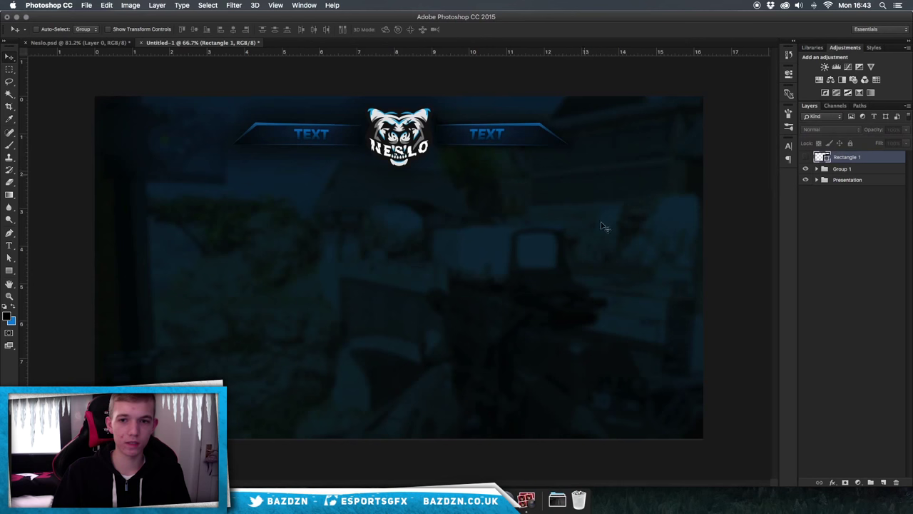
click(806, 157)
drag(657, 200, 696, 192)
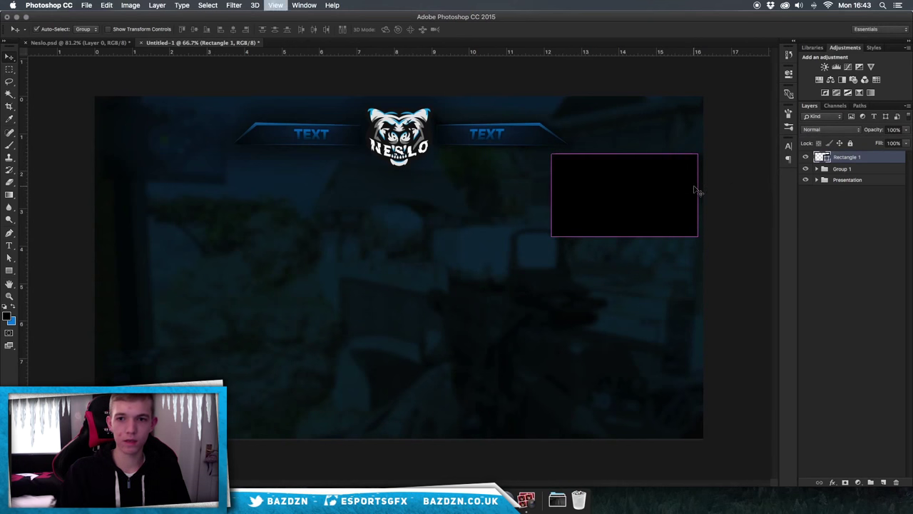
Duplicate the small black rectangle's layer.
key(super+equal)
scroll(693, 190, right, 5)
scroll(693, 190, up, 2)
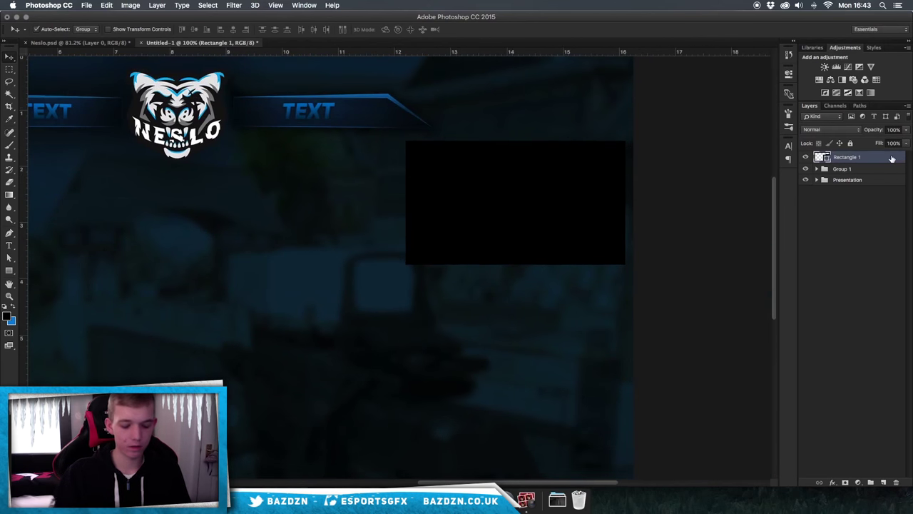
key(super+j)
scroll(664, 181, right, 3)
scroll(664, 181, up, 2)
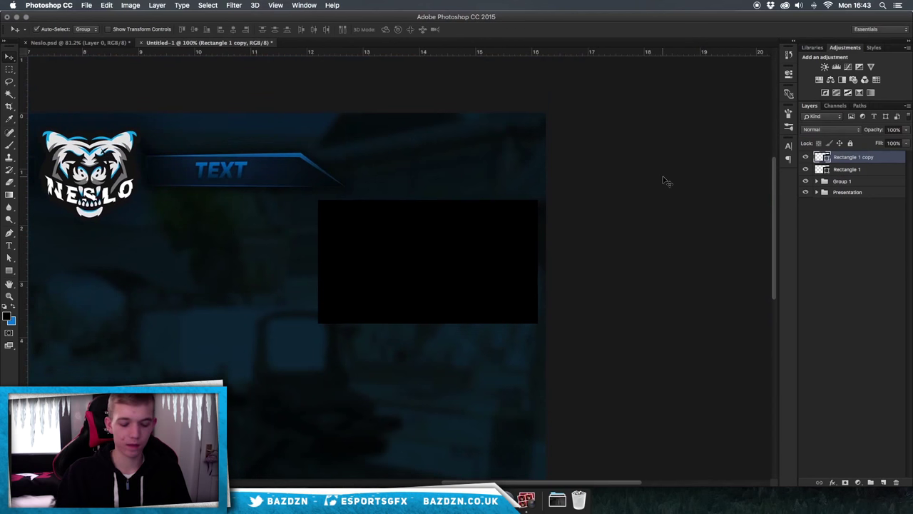
Shrink the duplicate rectangle slightly on all four sides so it sits inside the original with a narrow, even margin.
key(super+equal)
scroll(664, 181, right, 2)
key(super+t)
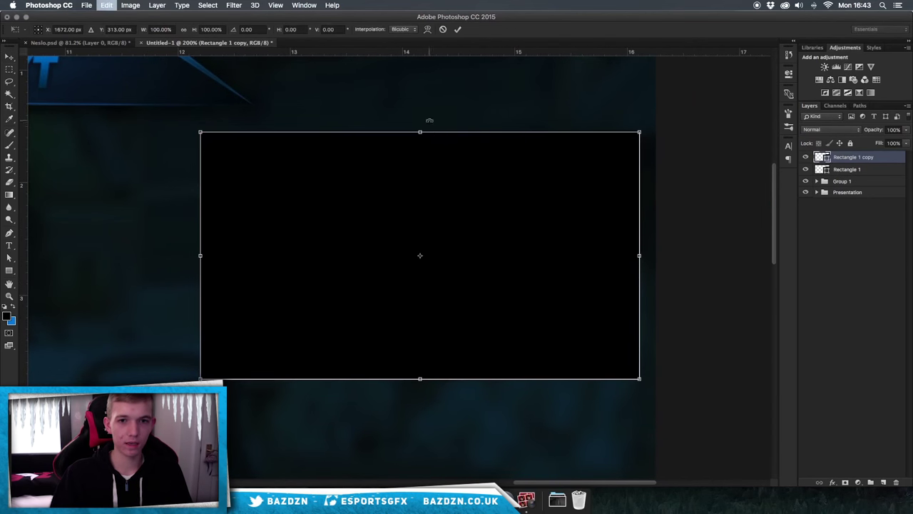
drag(421, 135, 421, 136)
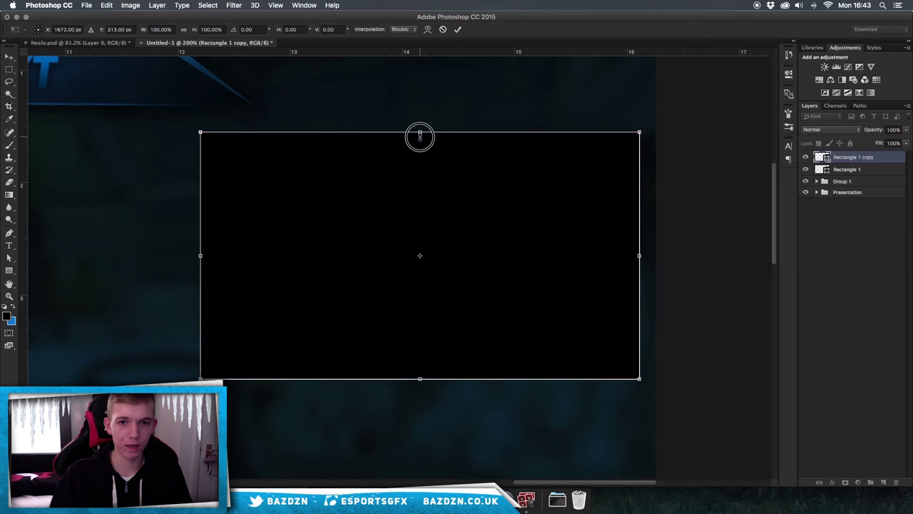
drag(419, 134, 419, 139)
drag(641, 260, 632, 261)
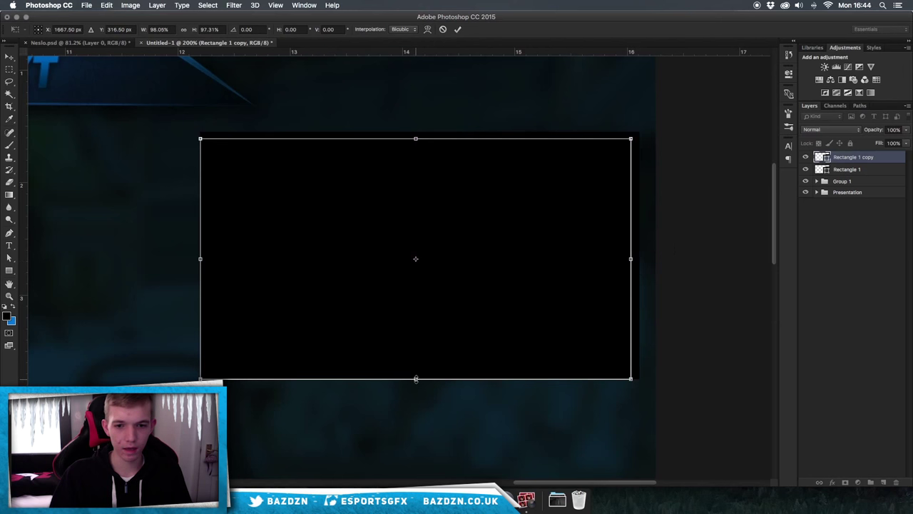
drag(416, 379, 417, 369)
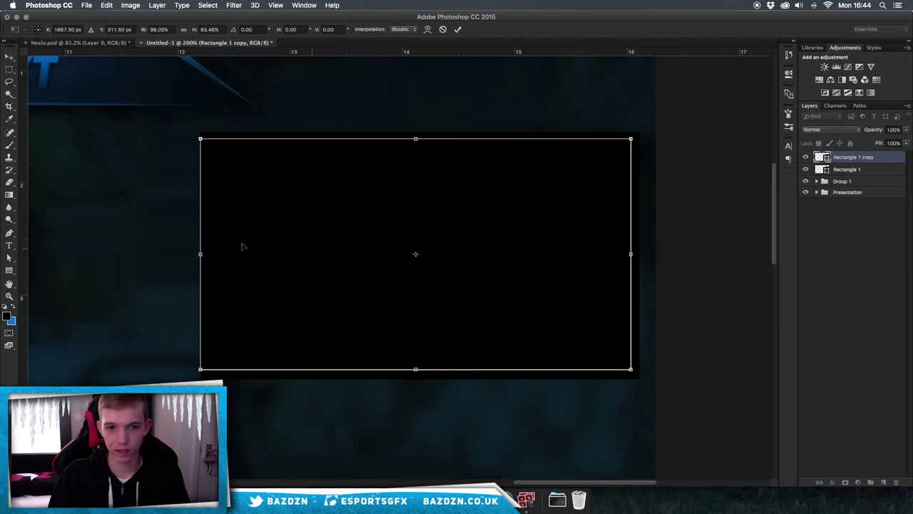
mouse_move(202, 252)
mouse_down()
mouse_move(224, 253)
mouse_move(212, 257)
mouse_up()
key(Return)
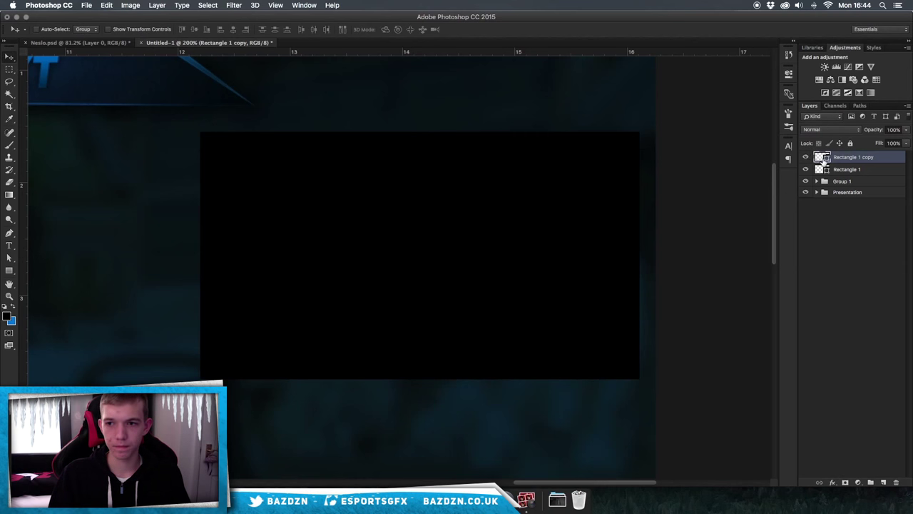
Narrow the duplicate rectangle further and reduce its height to 96.71% about its centre, widening the border around it.
key(super+t)
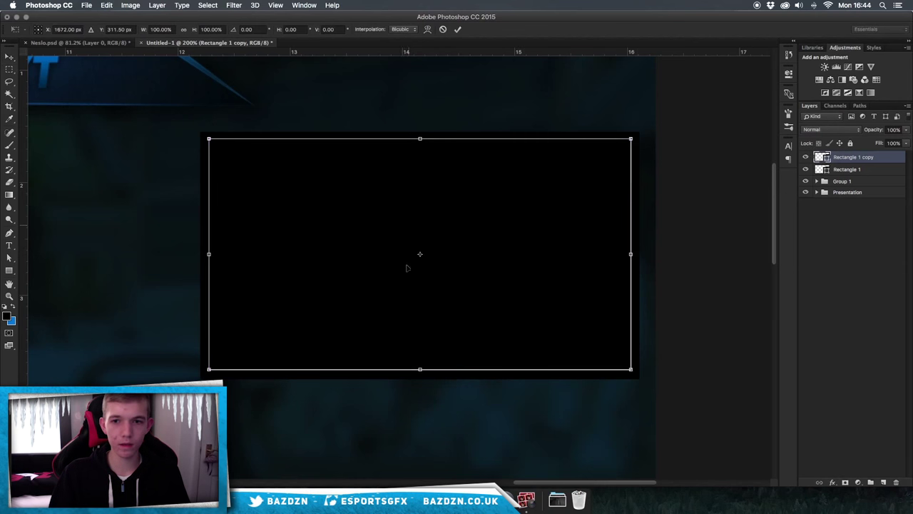
key(super+minus)
key(super+minus)
key(super+plus)
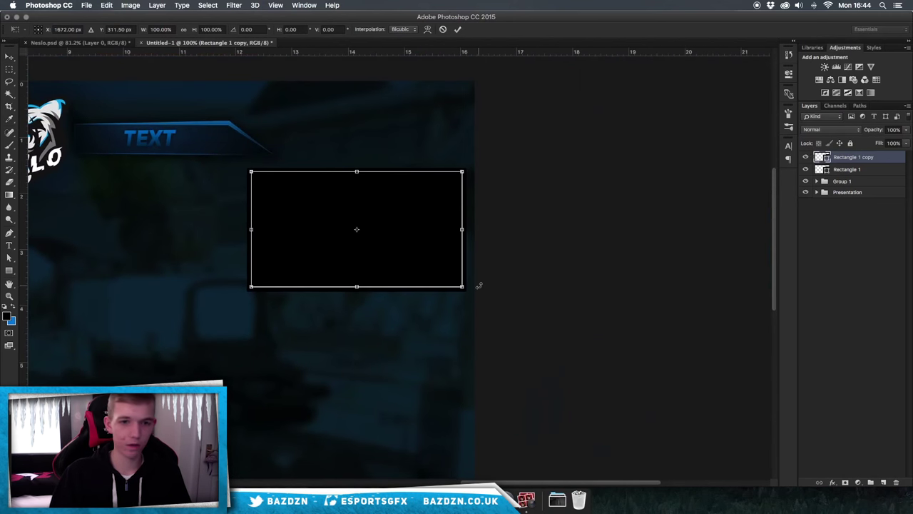
key(super+plus)
drag(326, 98, 327, 102)
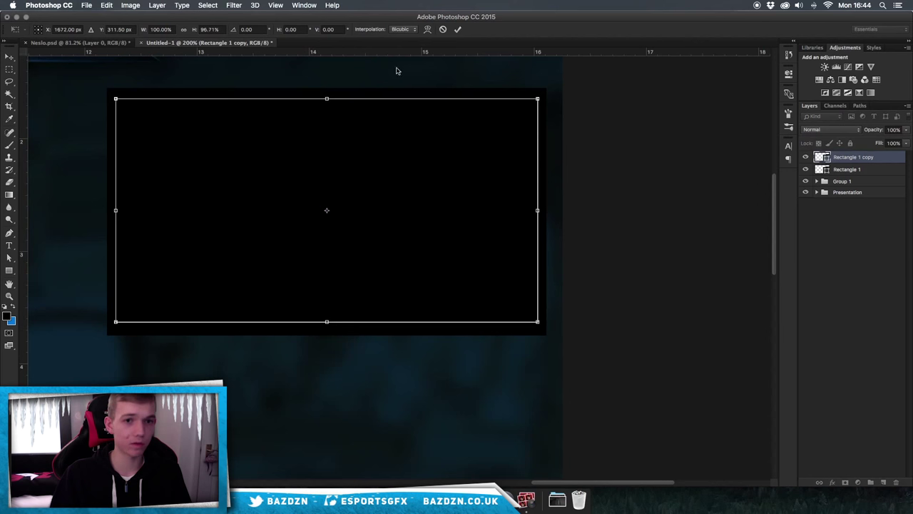
drag(538, 209, 532, 210)
key(Return)
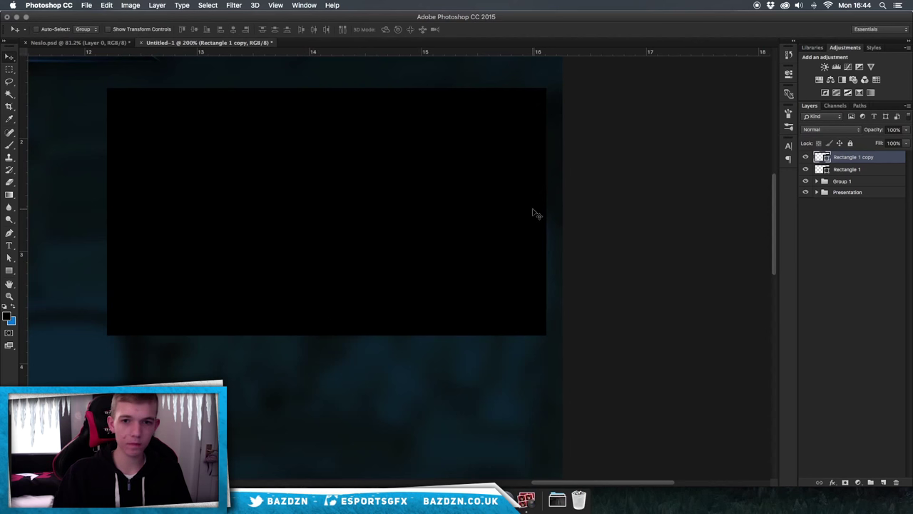
Load the duplicate rectangle's outline as a selection and hide its layer.
super+click(824, 157)
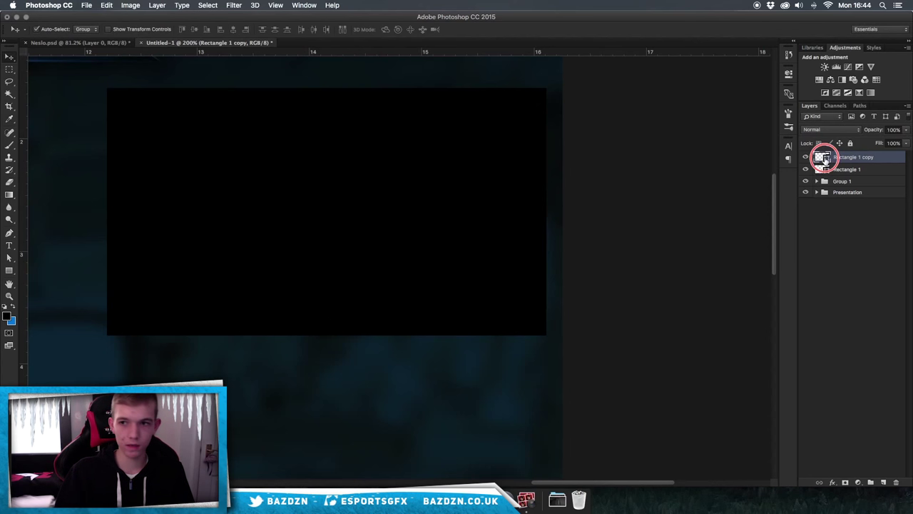
click(807, 157)
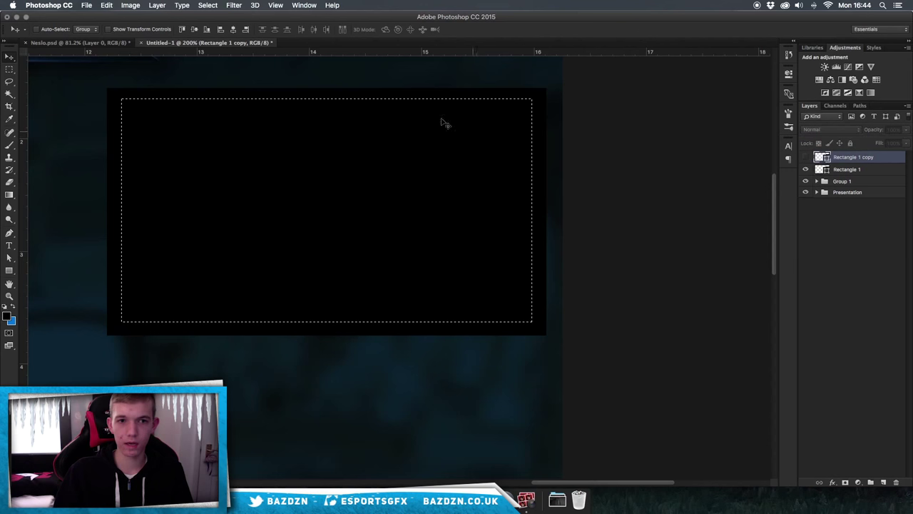
Rasterize the original Rectangle 1 layer, delete the selected inner area to leave a thin black frame, and clear the selection.
click(872, 172)
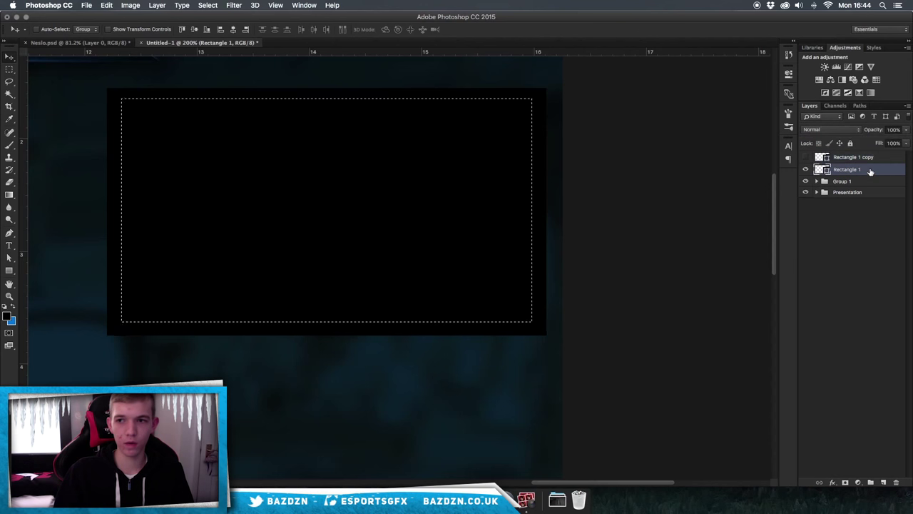
right_click(867, 168)
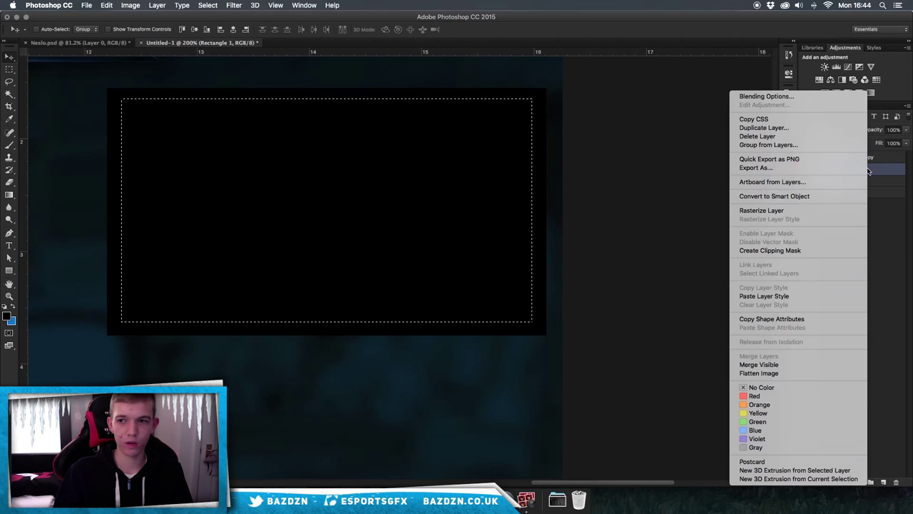
key(Escape)
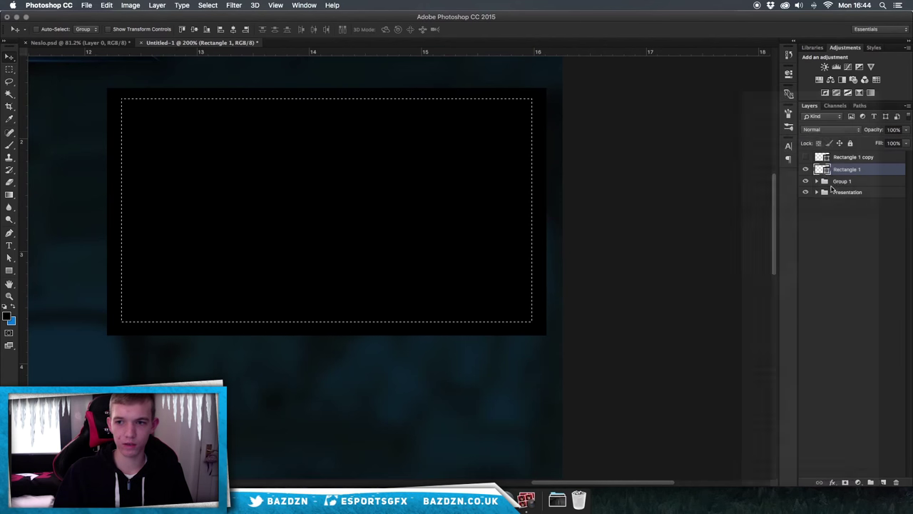
key(Delete)
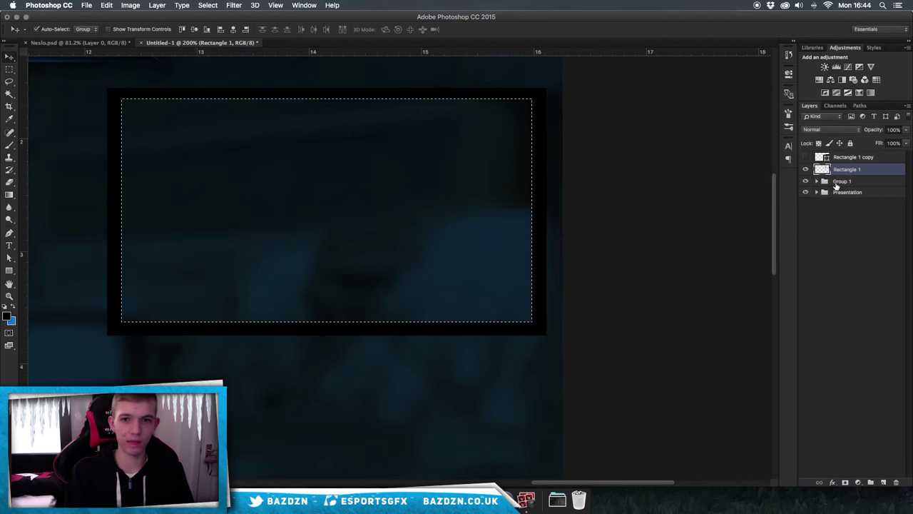
key(super+minus)
key(super+minus)
key(super+equal)
key(super+minus)
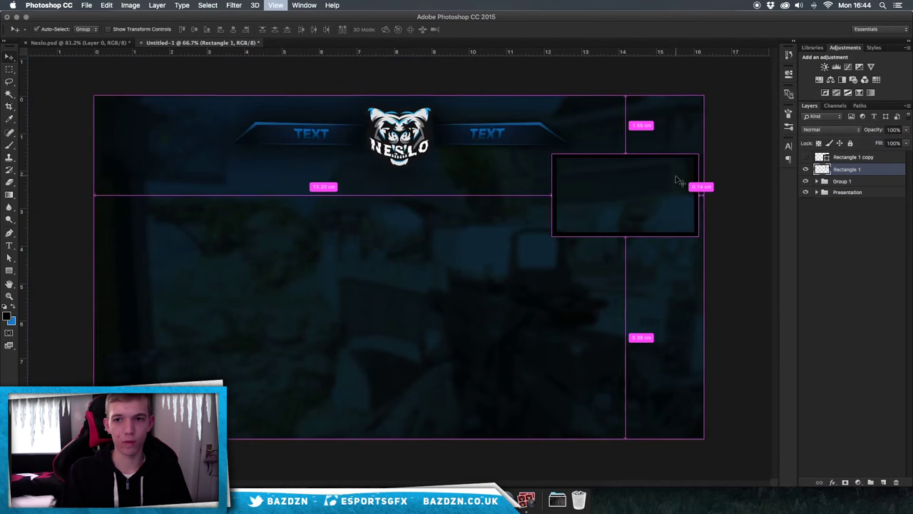
key(super+equal)
scroll(675, 175, up, 1)
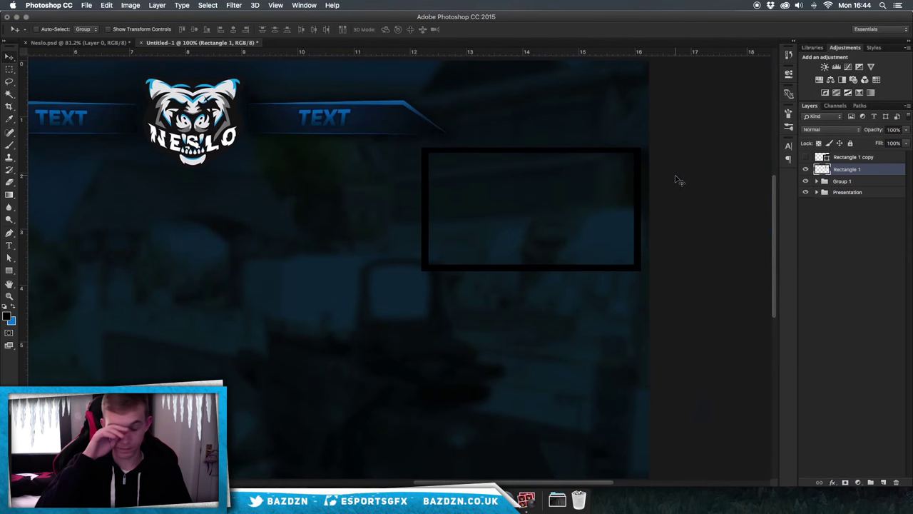
Show the hidden Rectangle 1 copy layer again and move it below the frame's layer.
scroll(675, 175, right, 1)
scroll(675, 180, right, 5)
scroll(675, 180, up, 1)
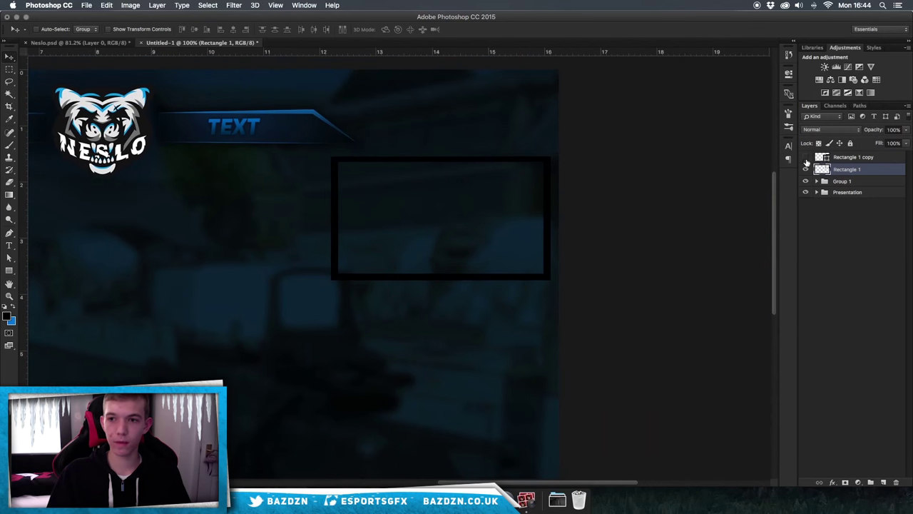
click(805, 157)
drag(843, 158, 856, 176)
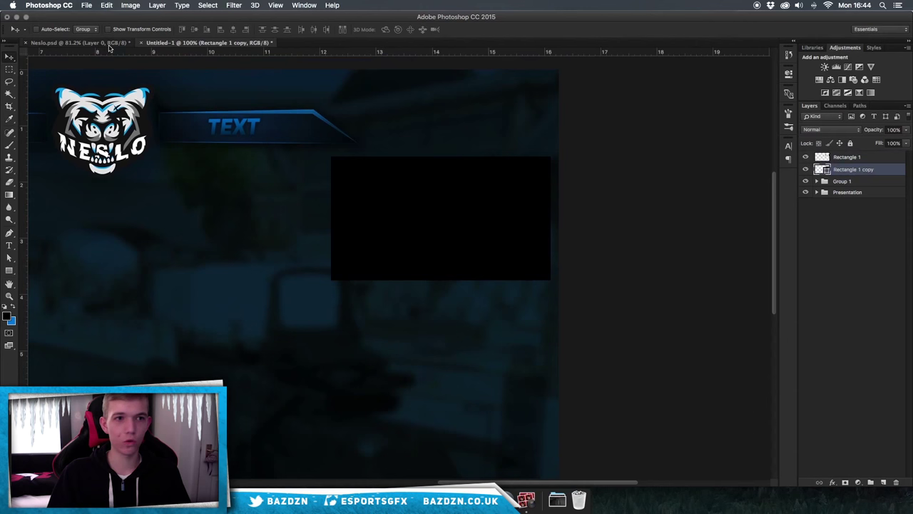
Check the webcam frame in Neslo.psd, and add a new layer clipped to Rectangle 1 copy in the blue overlay document.
click(109, 45)
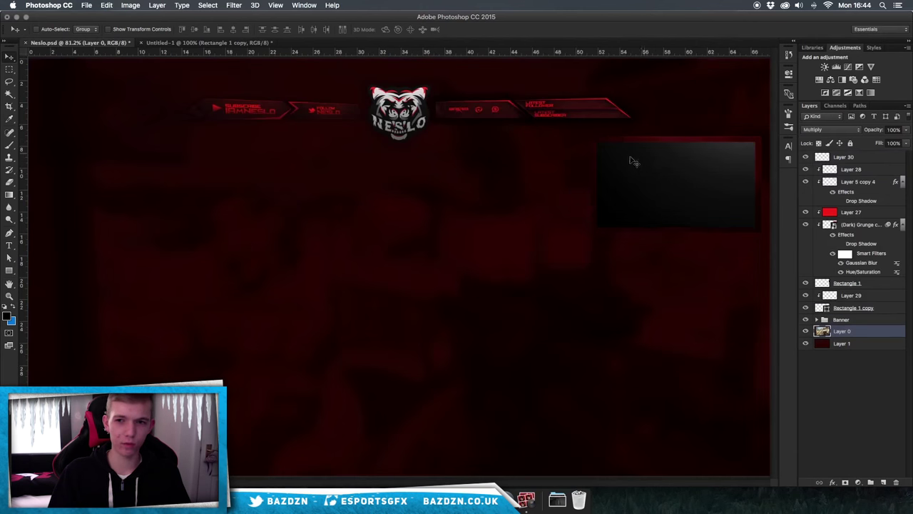
click(213, 42)
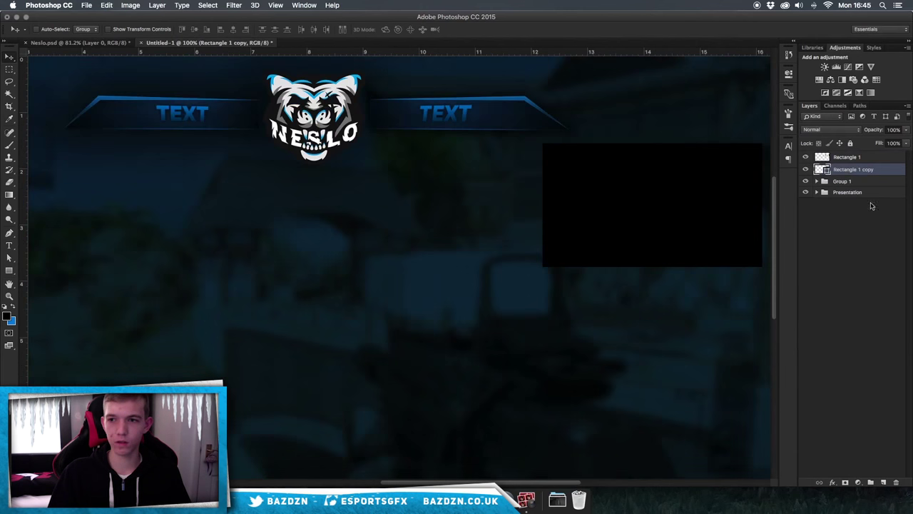
click(884, 483)
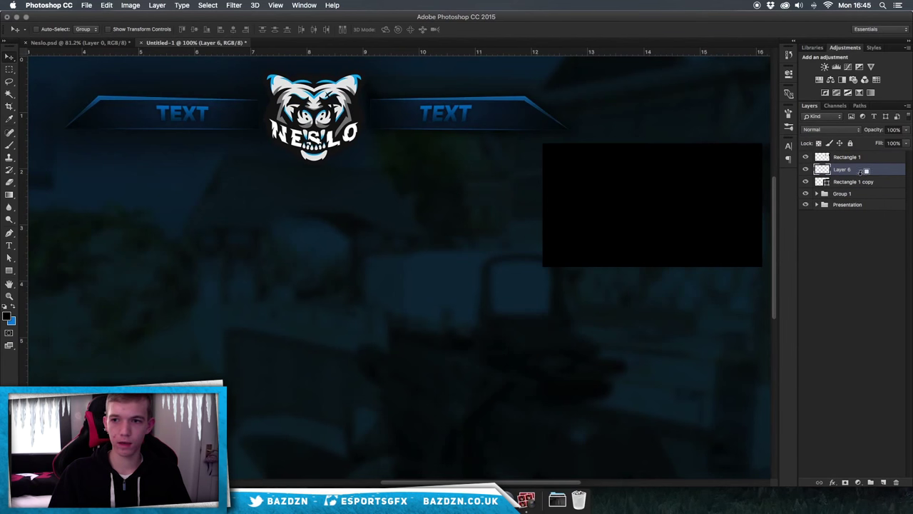
alt+click(821, 175)
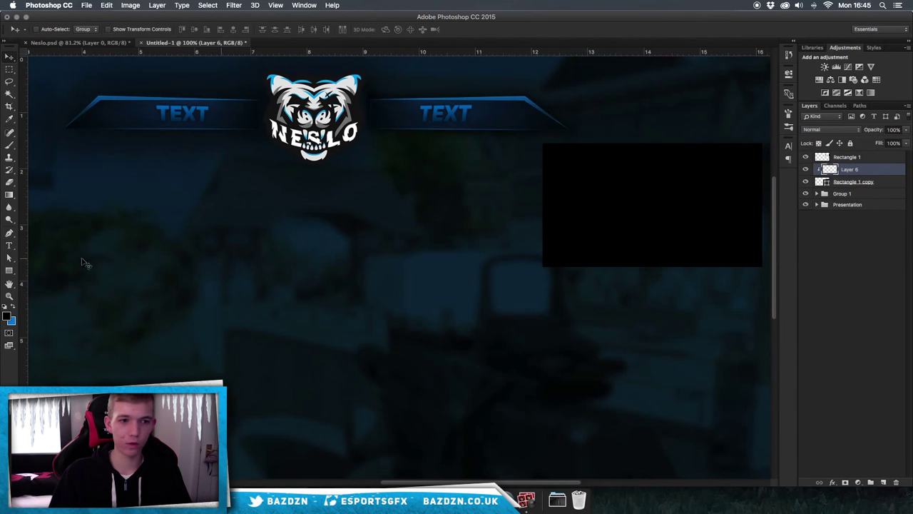
Set the foreground colour to white.
click(7, 316)
click(546, 91)
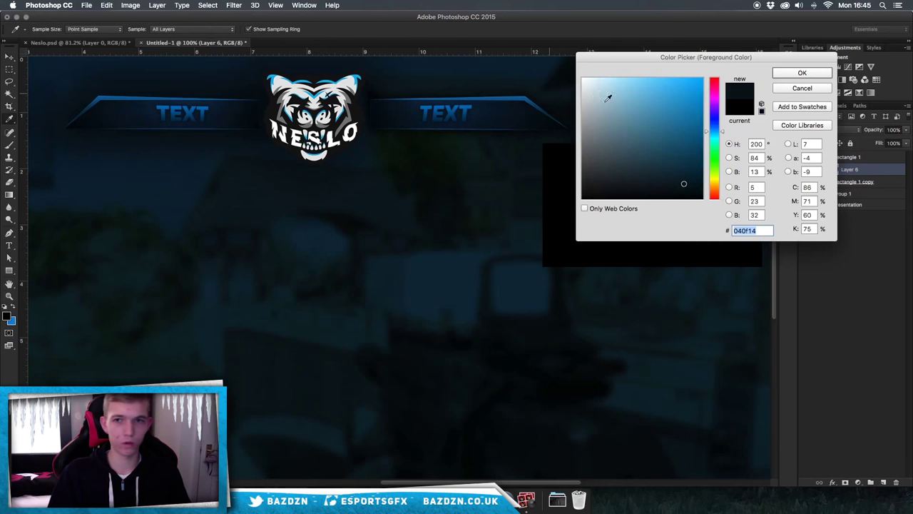
key(Return)
key(v)
scroll(542, 78, right, 5)
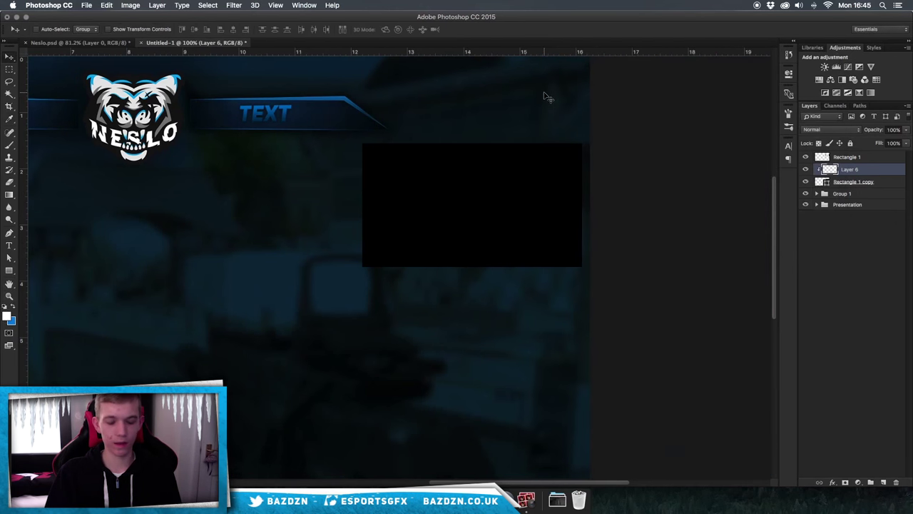
Paint a soft white glow in the inner rectangle's upper-right corner with a 600 px brush, undoing the harsher trial strokes.
key(b)
click(576, 151)
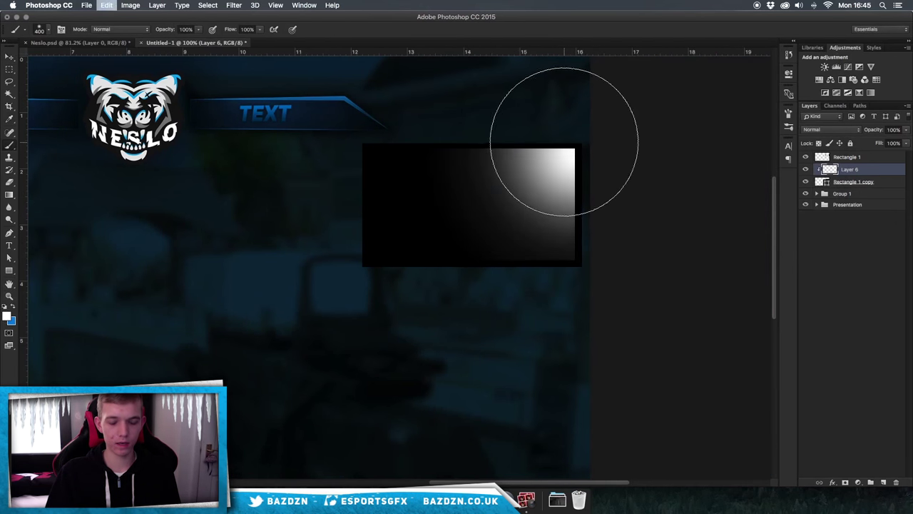
key(ctrl+z)
key(bracketright)
key(bracketright)
click(536, 92)
key(ctrl+z)
click(544, 92)
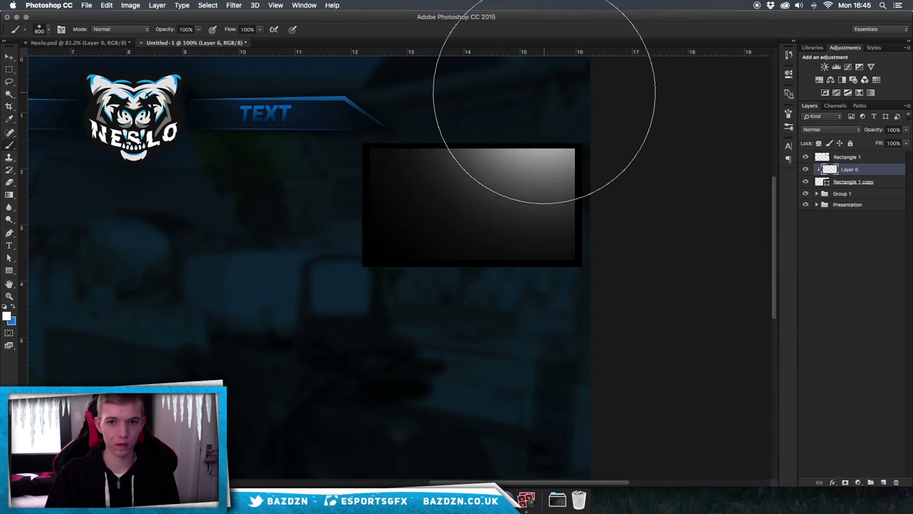
Reduce the white glow layer's opacity to 39%.
click(904, 131)
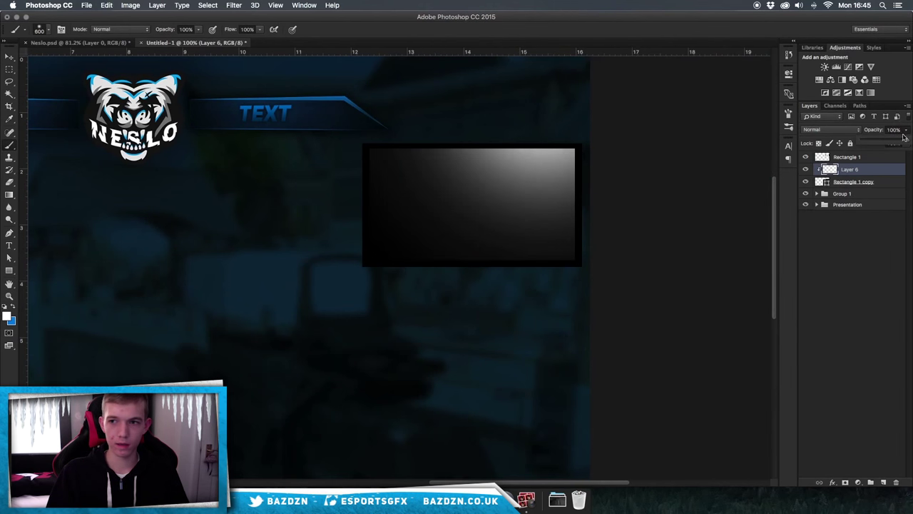
drag(877, 141, 879, 140)
key(super+minus)
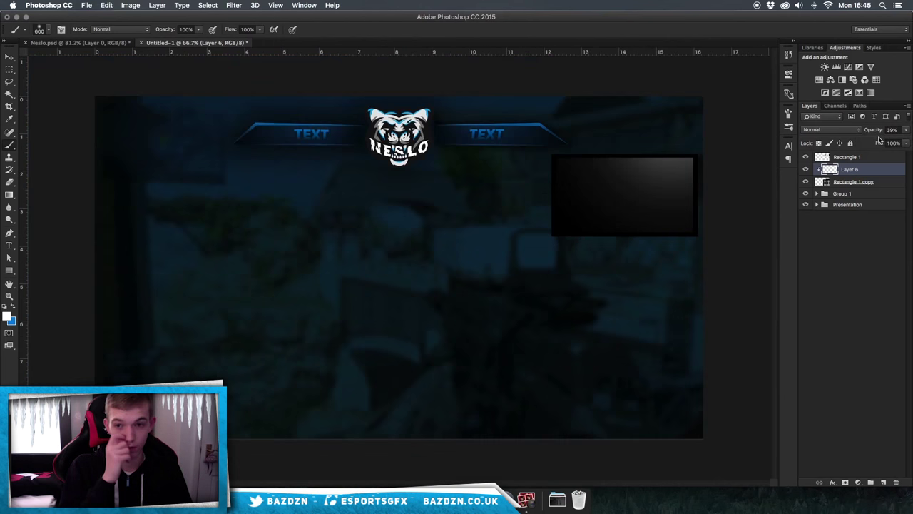
key(super+plus)
scroll(628, 171, right, 5)
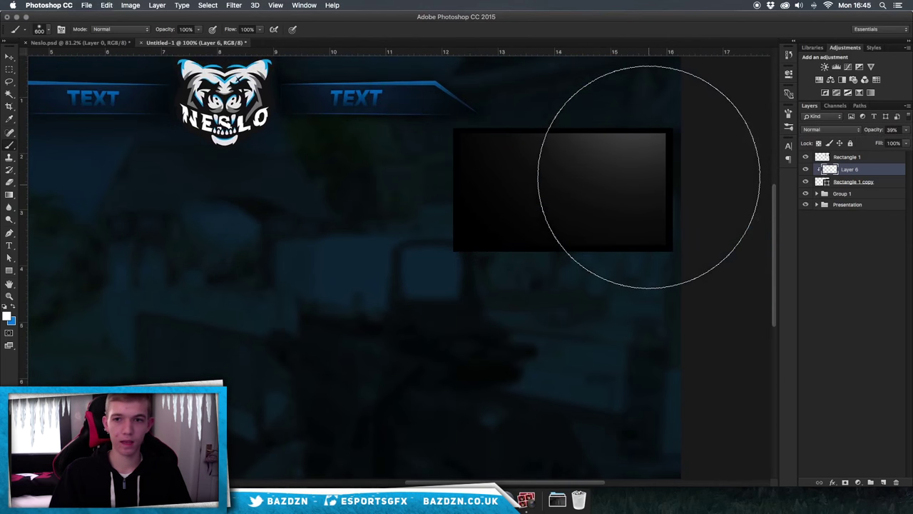
scroll(649, 177, right, 5)
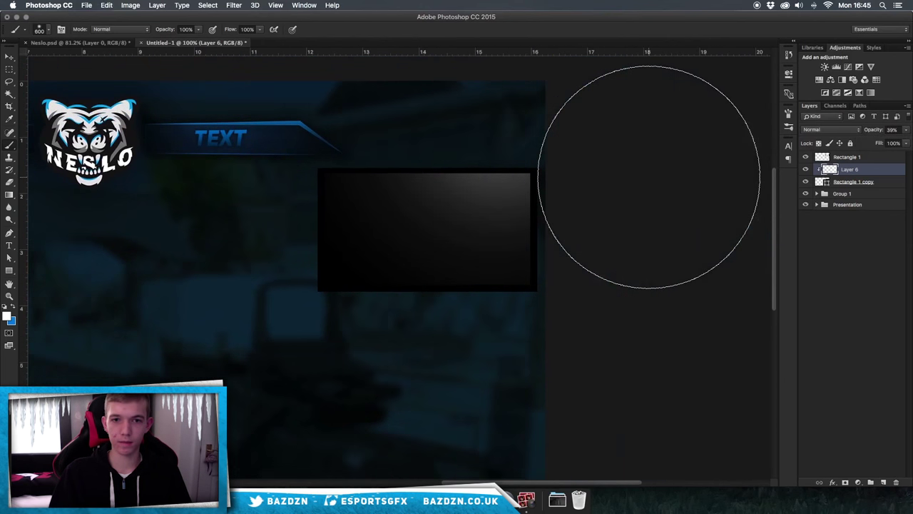
Add a new layer above the Rectangle 1 frame and clip it to the frame.
click(849, 160)
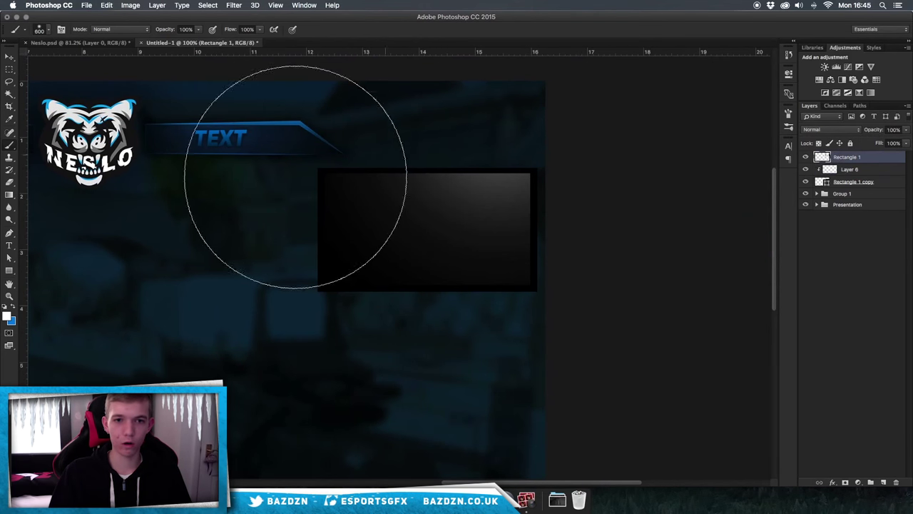
click(883, 482)
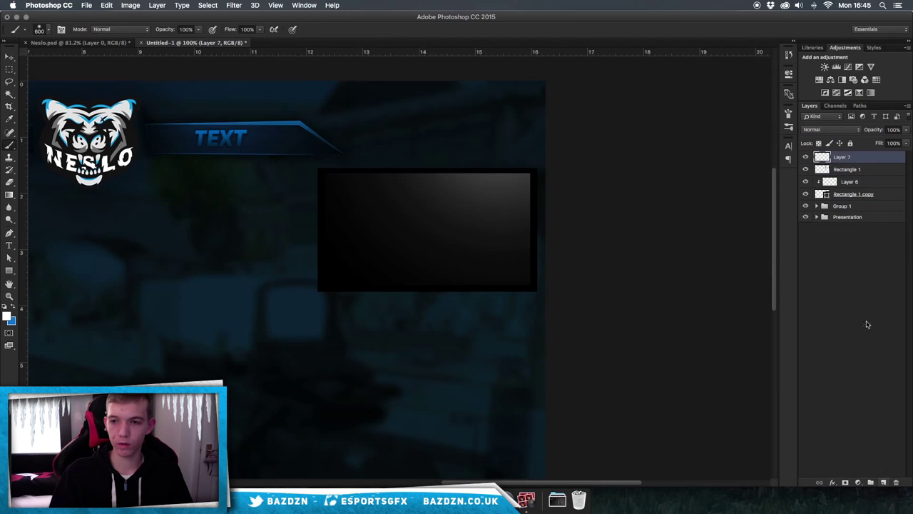
alt+click(854, 160)
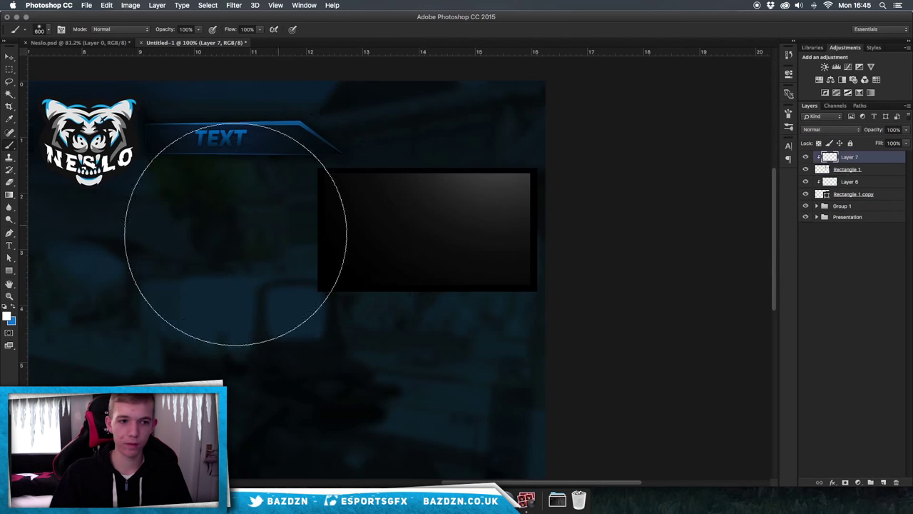
Paint the frame blue with a soft 800 px brush, keeping it brightest along the upper edge.
click(12, 307)
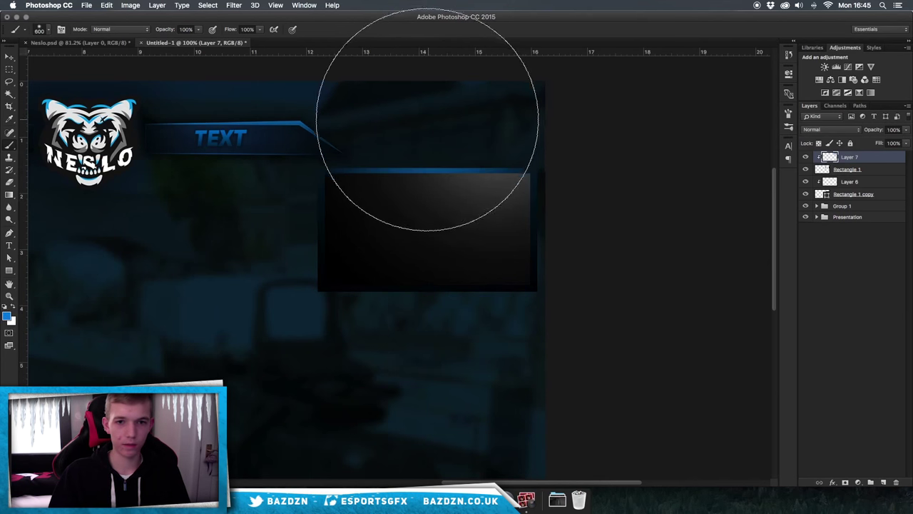
key(bracketright)
key(bracketright)
click(437, 43)
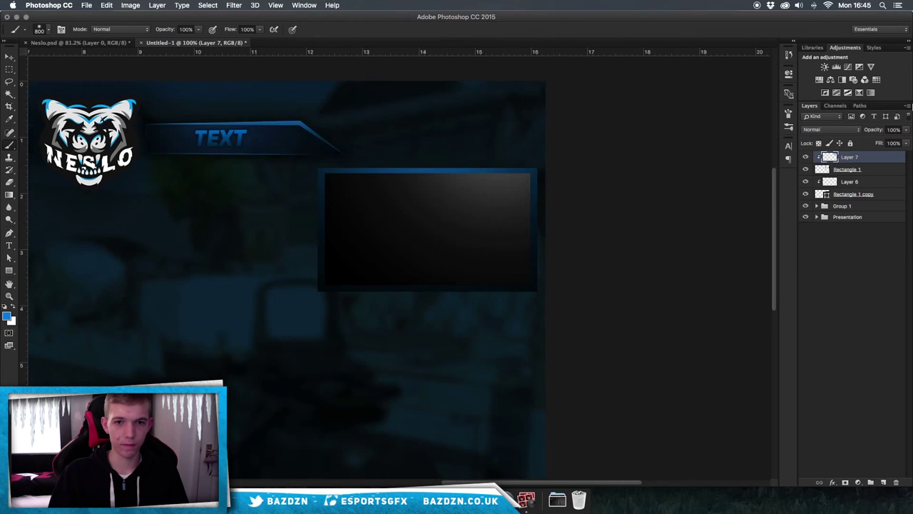
key(super+equal)
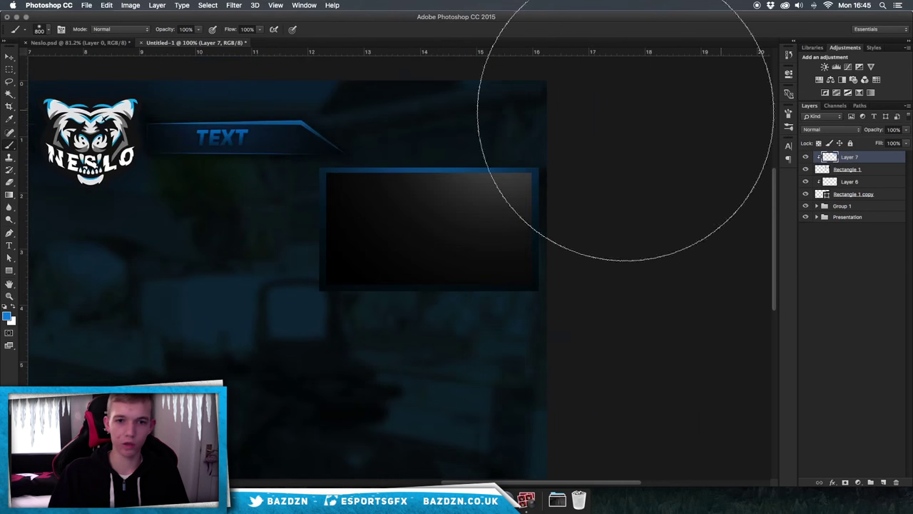
click(441, 172)
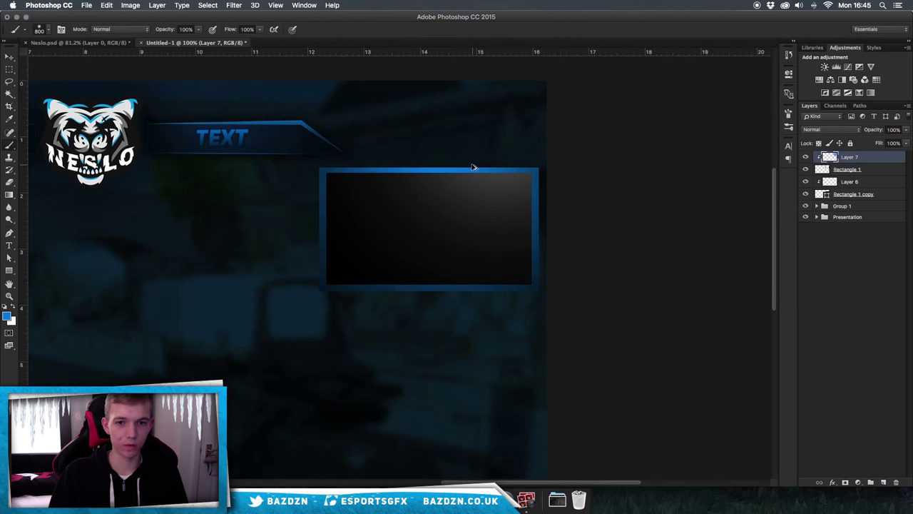
Reduce the blue frame glow layer's opacity to 47%.
key(super+equal)
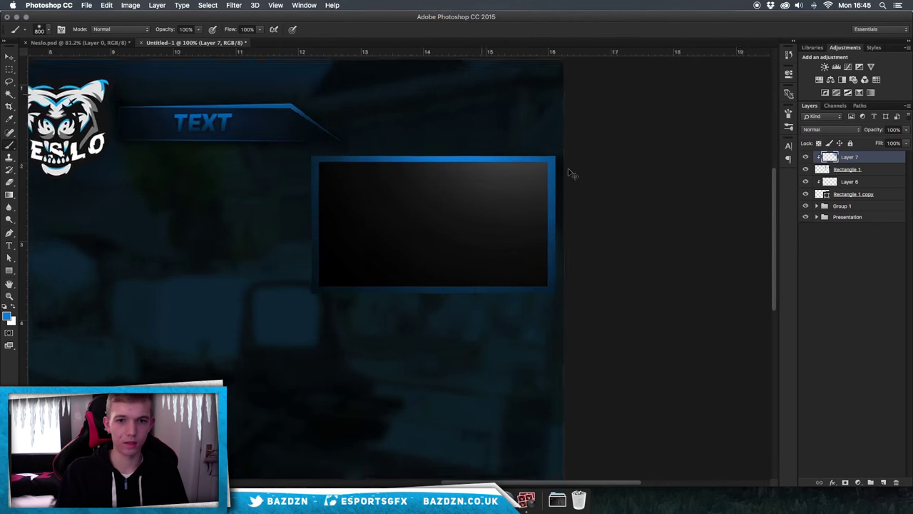
click(905, 130)
drag(901, 144, 883, 143)
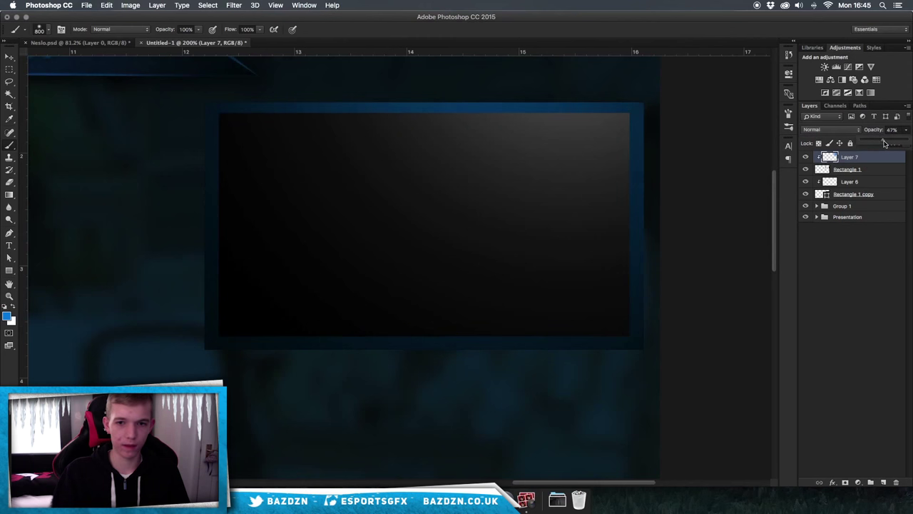
key(super+minus)
key(super+1)
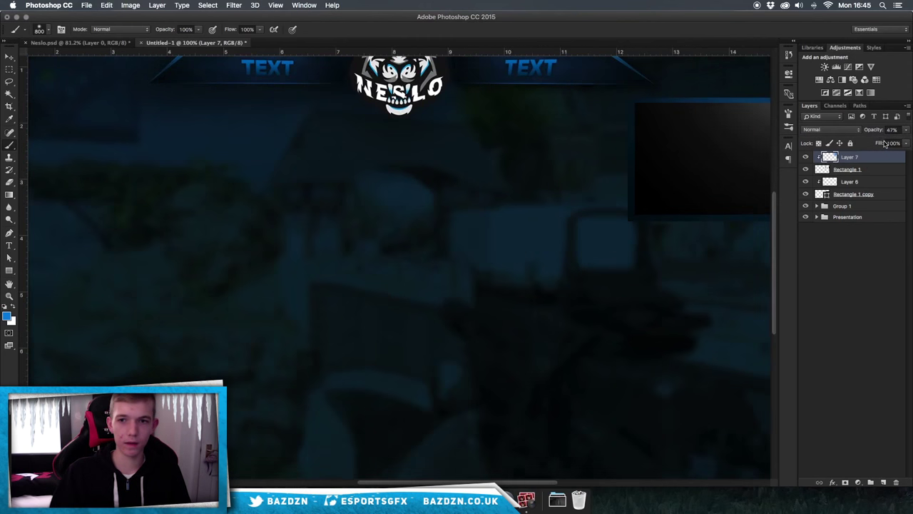
scroll(693, 122, right, 5)
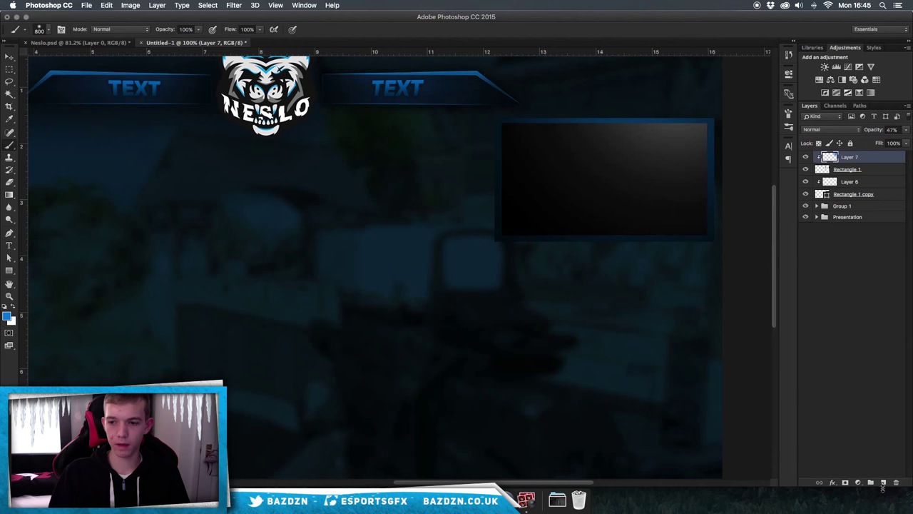
Add another new layer above the blue glow and clip it to the frame.
click(884, 483)
scroll(693, 223, up, 2)
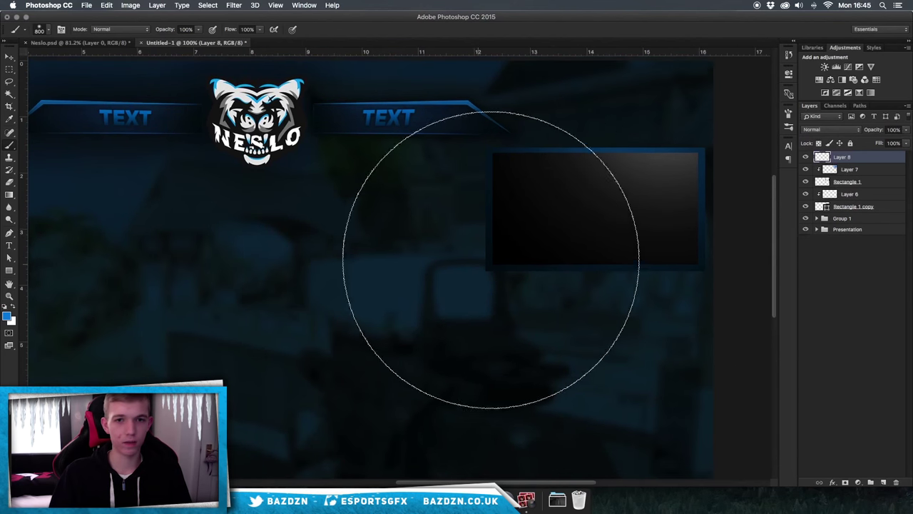
alt+click(854, 163)
scroll(649, 240, right, 3)
scroll(649, 240, up, 2)
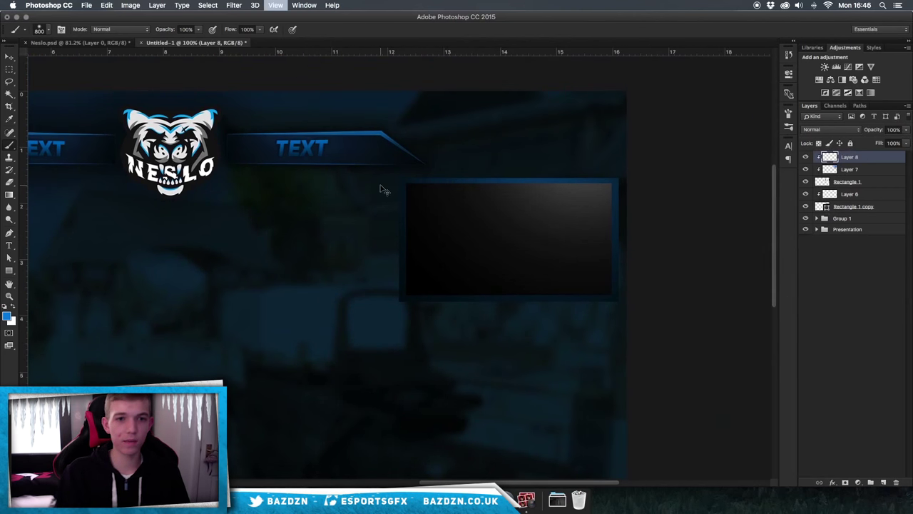
Examine the right-hand text banner's edge colouring up close against the webcam frame.
key(super+plus)
scroll(308, 172, up, 2)
key(v)
scroll(300, 176, up, 4)
scroll(299, 175, left, 1)
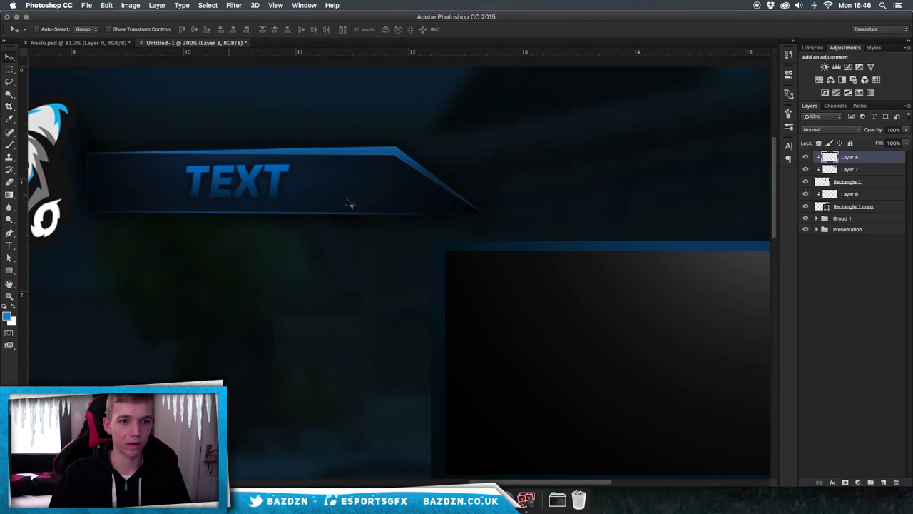
scroll(677, 259, down, 1)
key(super+minus)
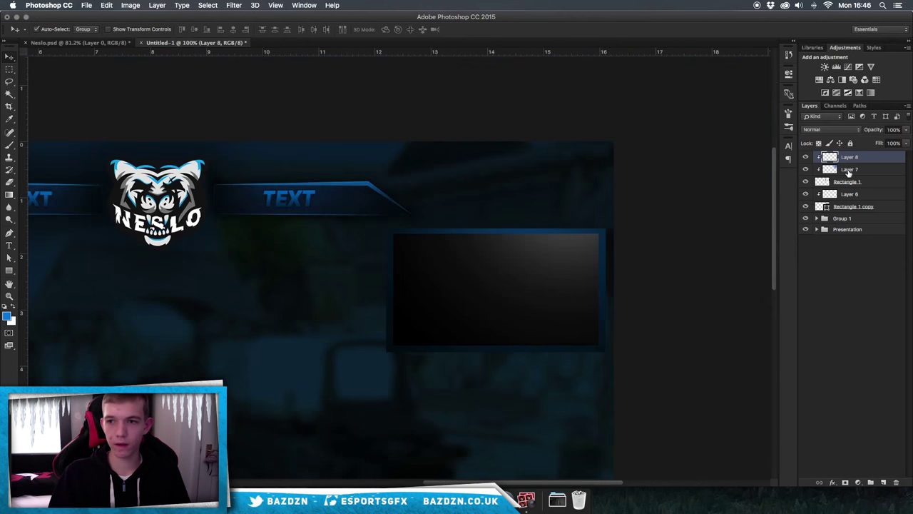
Outline the webcam frame's inner and outer edges with a thin white border selection fill on the new clipped layer.
super+click(824, 183)
click(211, 5)
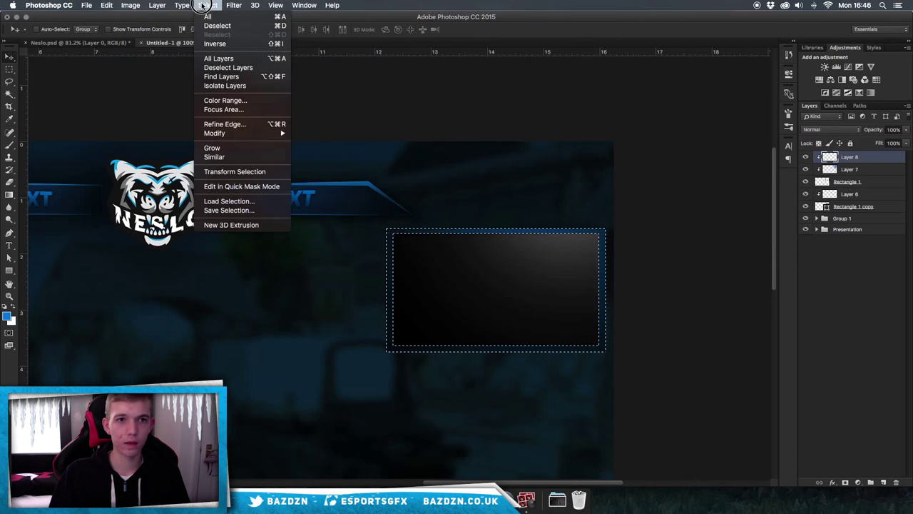
mouse_move(221, 135)
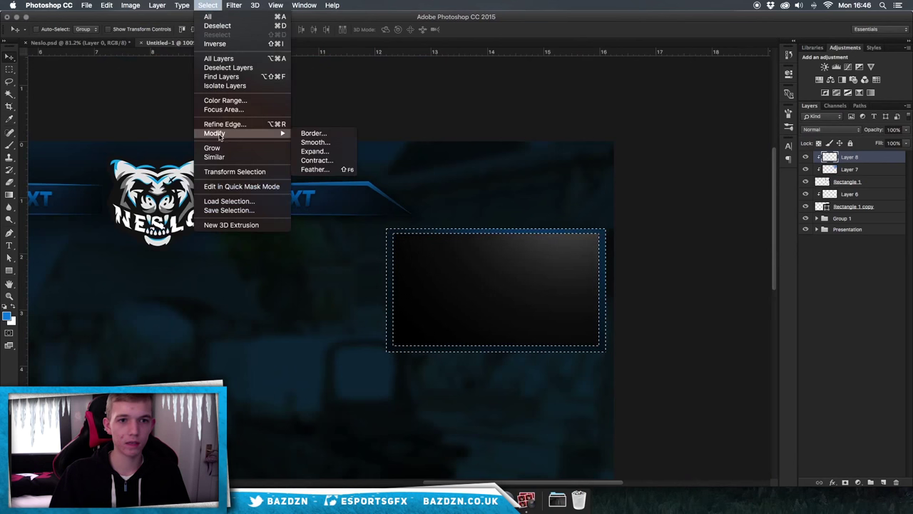
click(312, 134)
key(Return)
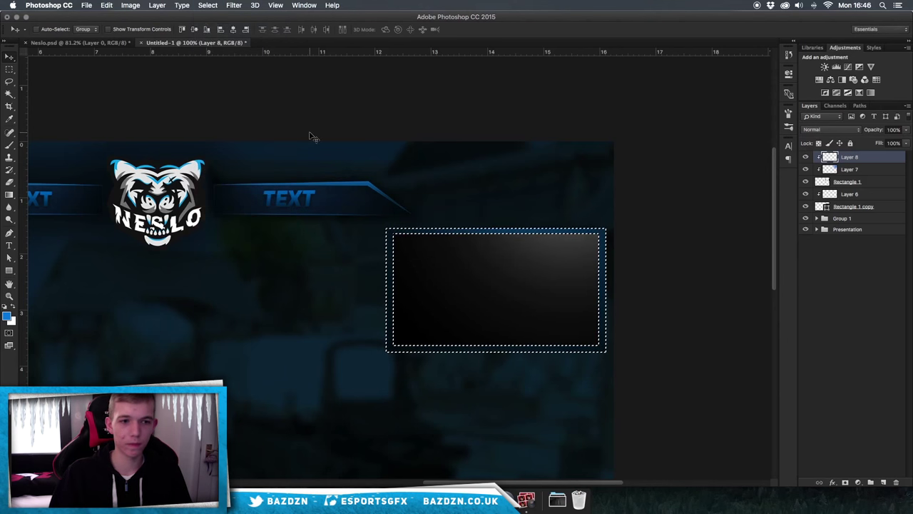
scroll(309, 136, right, 3)
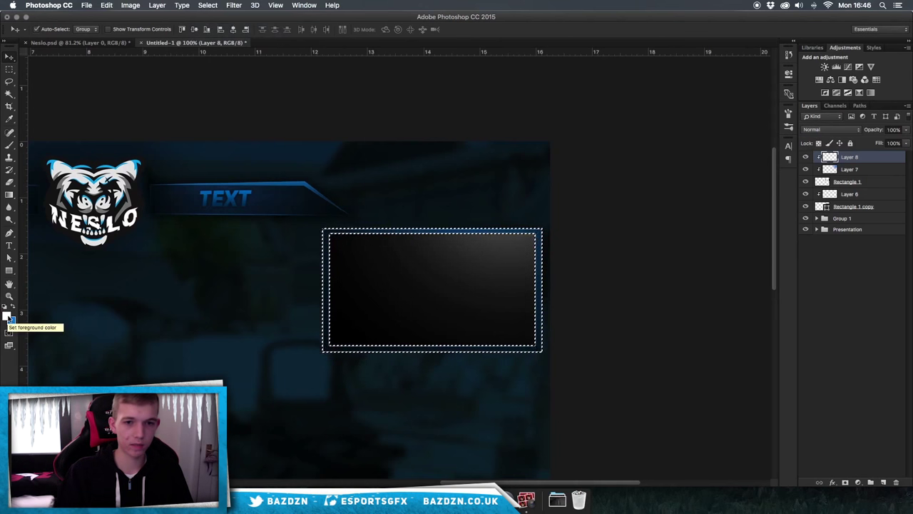
key(super+d)
key(super+plus)
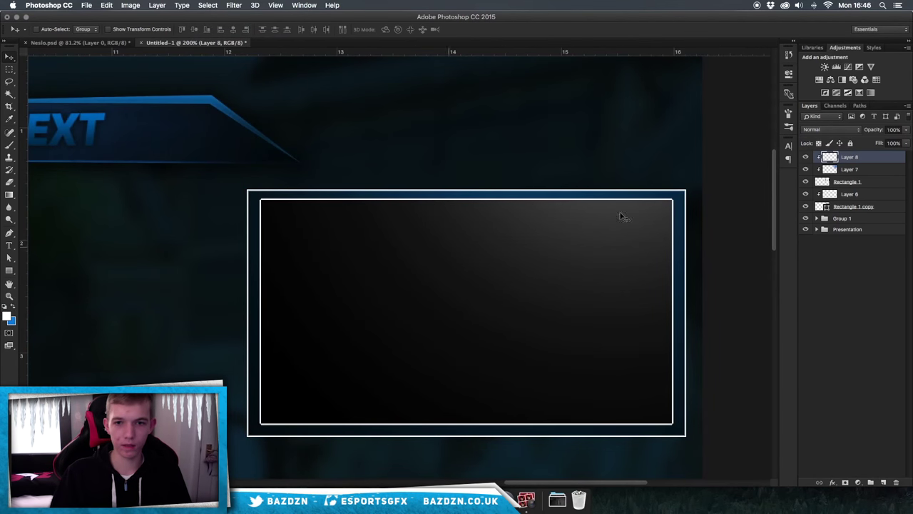
Set the white outline layer's blend mode to Overlay and duplicate that layer.
click(826, 130)
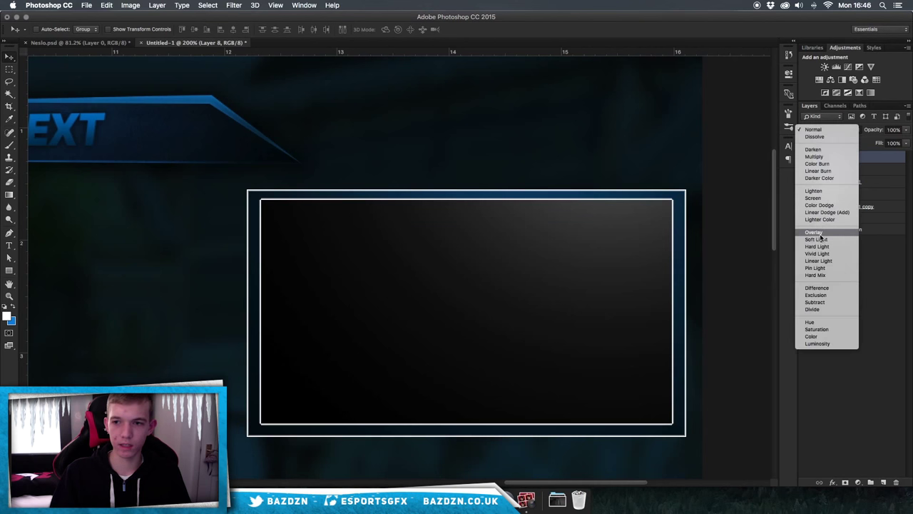
click(814, 233)
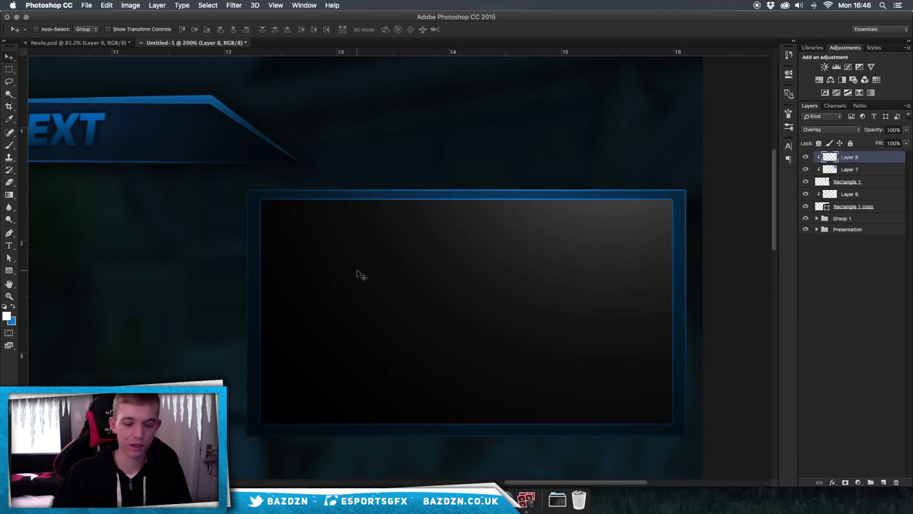
key(super+j)
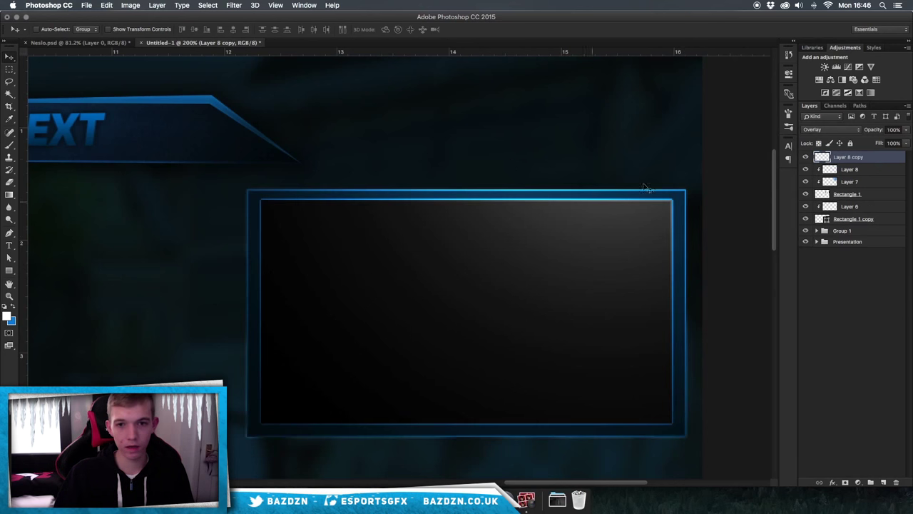
Erase part of the duplicated outline near the frame's upper-left edge with a 250 px eraser.
key(e)
key(bracketright)
key(bracketright)
key(bracketright)
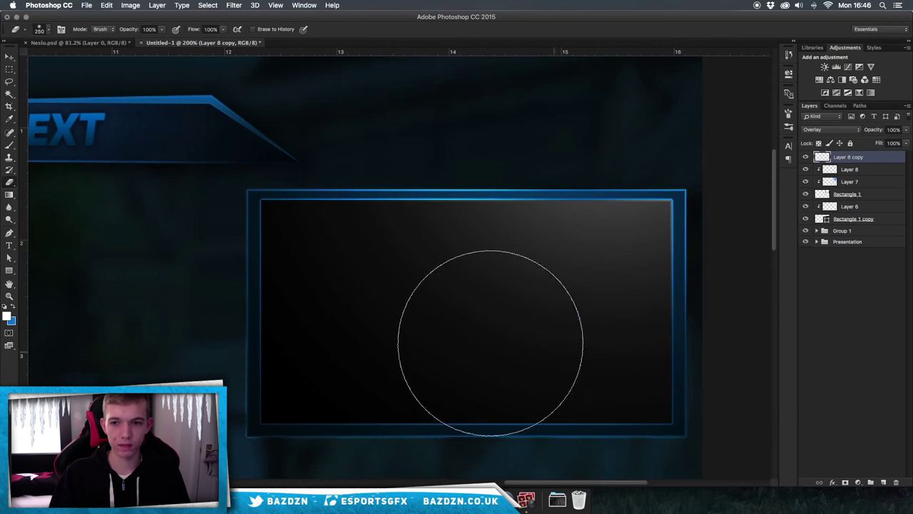
click(370, 183)
Clip the duplicated outline layer to the webcam frame and reduce its opacity to 42%.
key(super+minus)
key(super+minus)
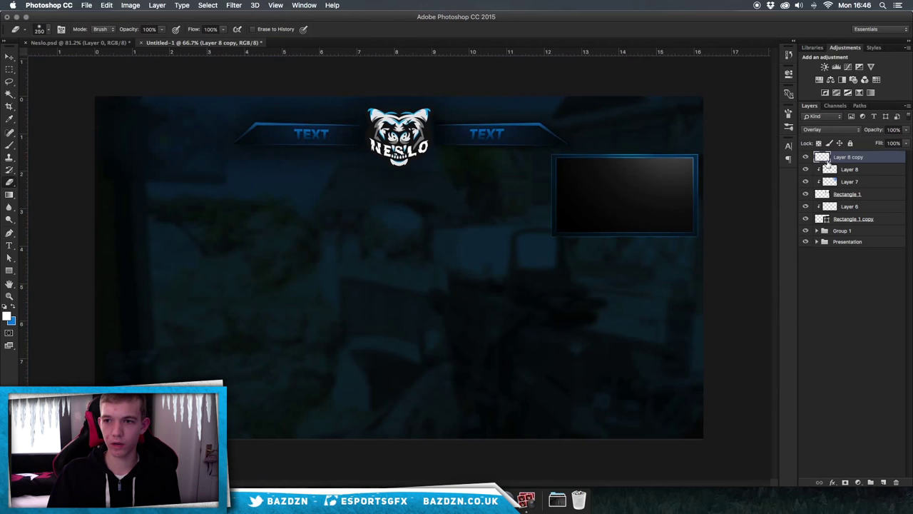
alt+click(862, 161)
click(906, 130)
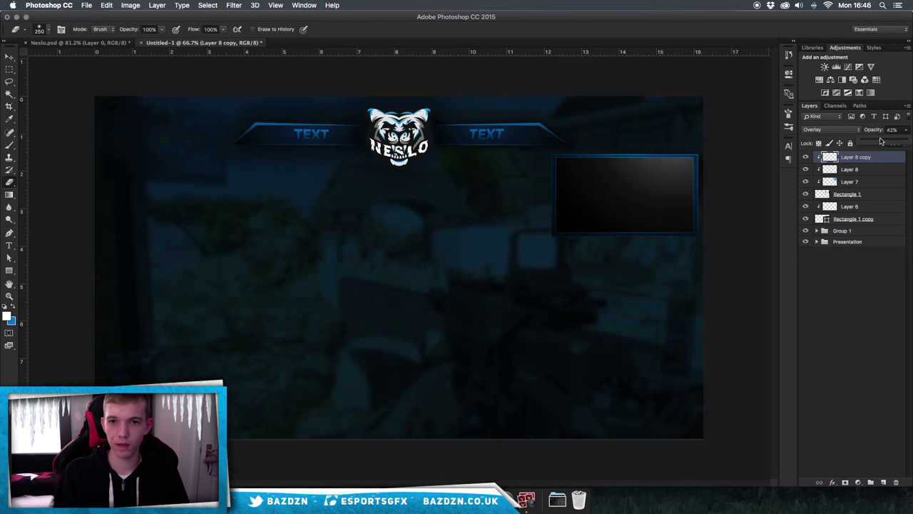
Place (Dark) Smooth Crack.jpg from Finder's Background Textures folder into the overlay, transforming it to cover the whole webcam frame.
key(super+plus)
scroll(742, 150, right, 5)
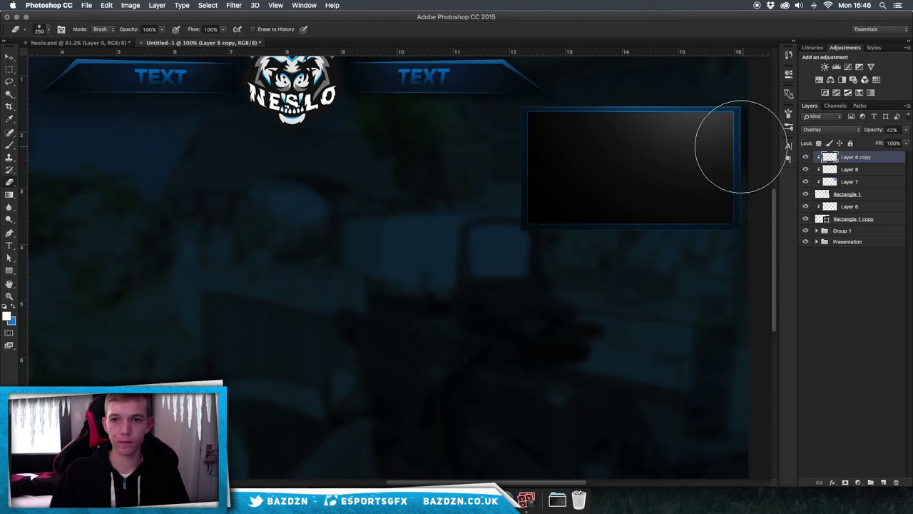
key(v)
click(334, 499)
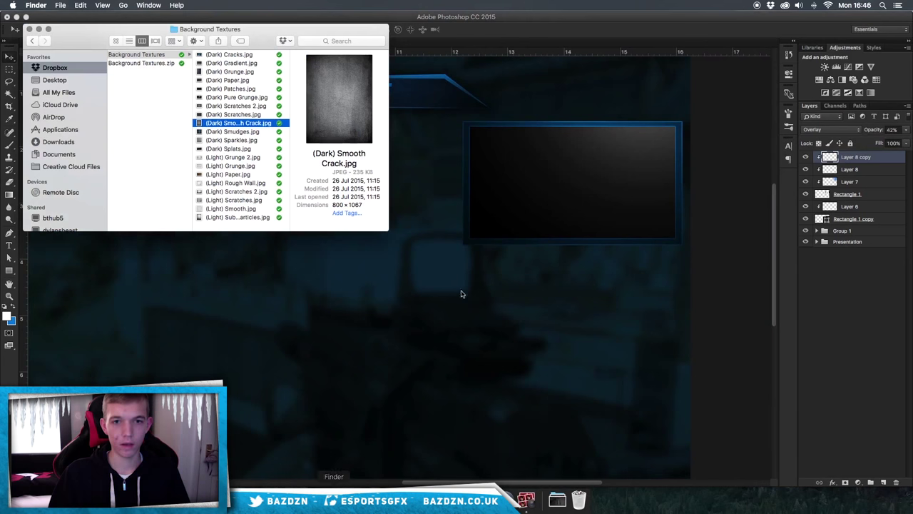
drag(295, 126, 576, 149)
drag(471, 162, 509, 162)
drag(176, 130, 304, 447)
drag(319, 167, 400, 138)
key(Return)
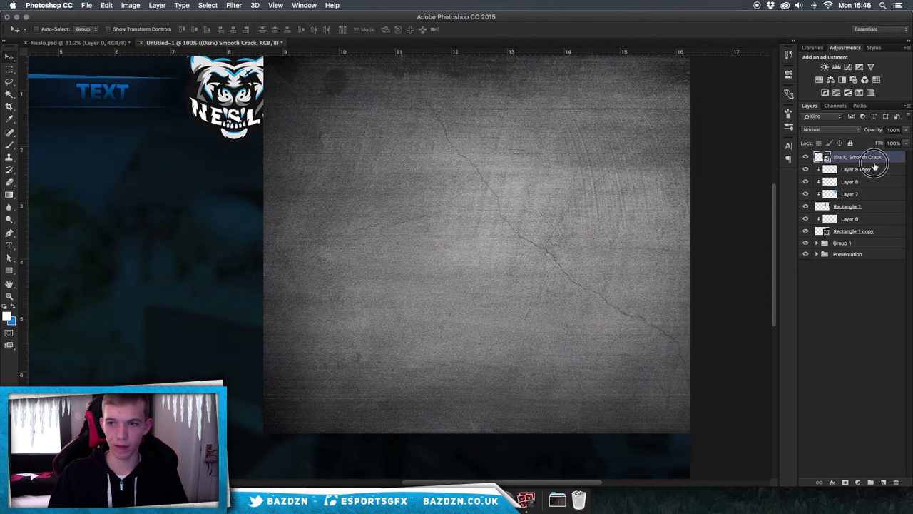
Clip the crack texture to the frame beneath both outline layers and set its blend mode to Overlay.
alt+click(873, 163)
drag(872, 159, 859, 177)
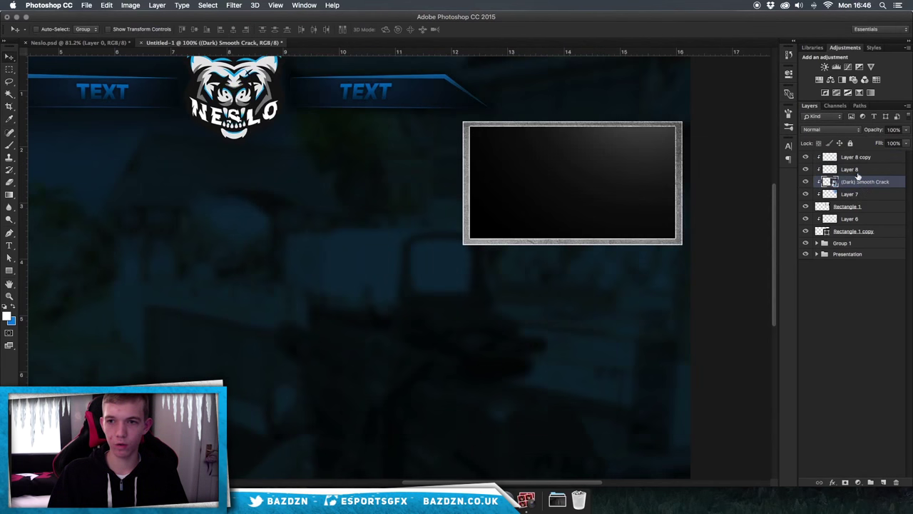
click(831, 130)
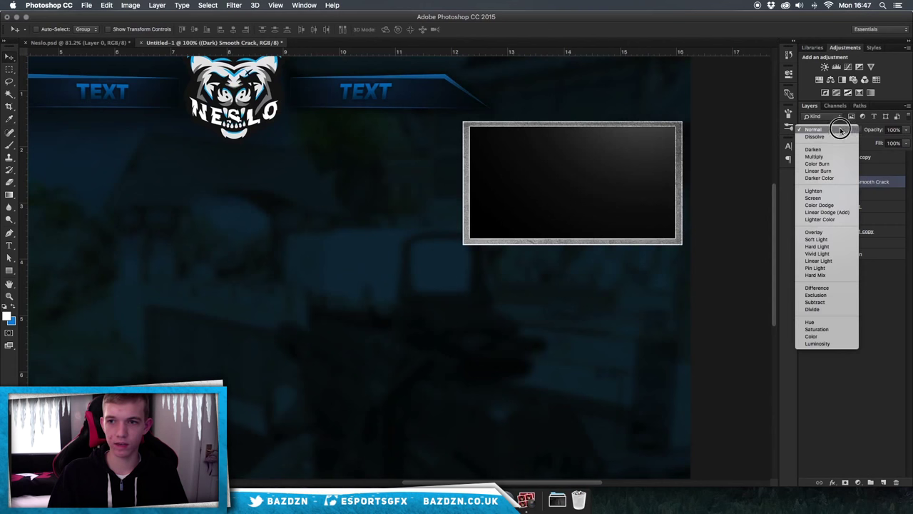
click(826, 233)
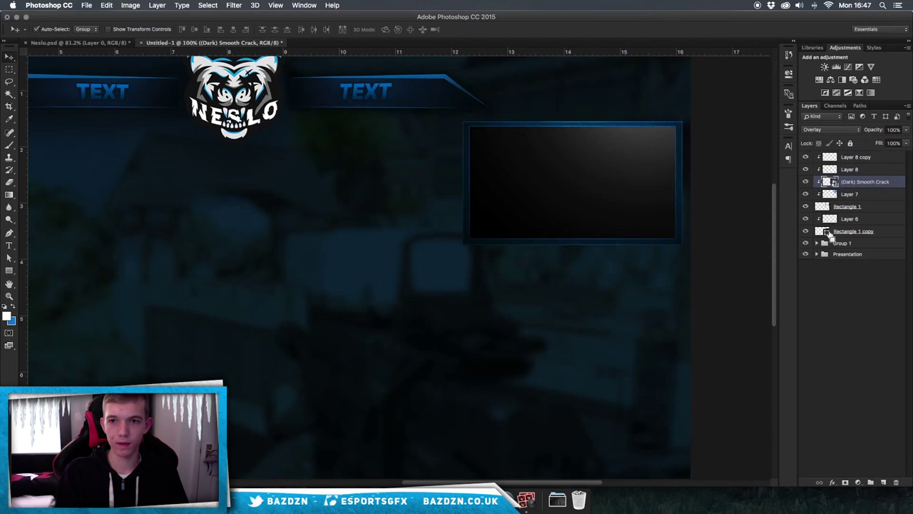
key(super+minus)
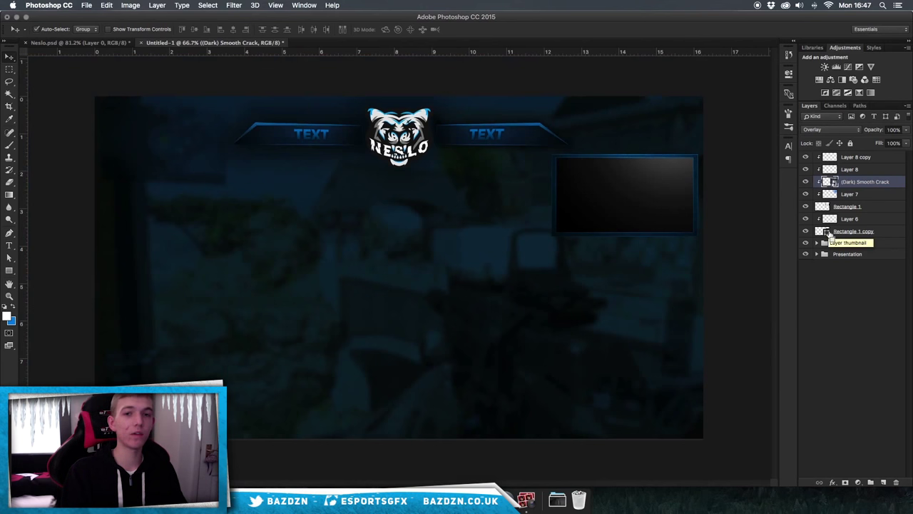